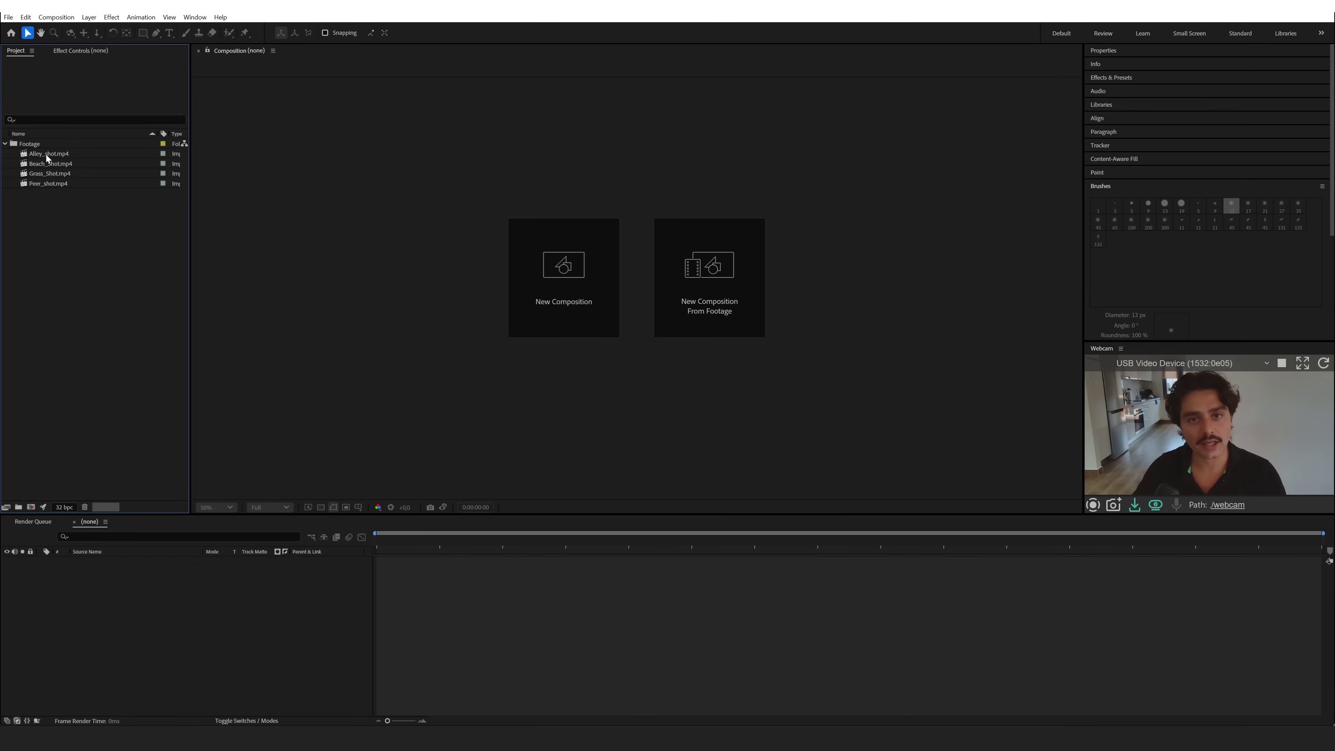
- Create a composition from the Alley_shot.mp4 footage and name it Main Comp
click(46, 154)
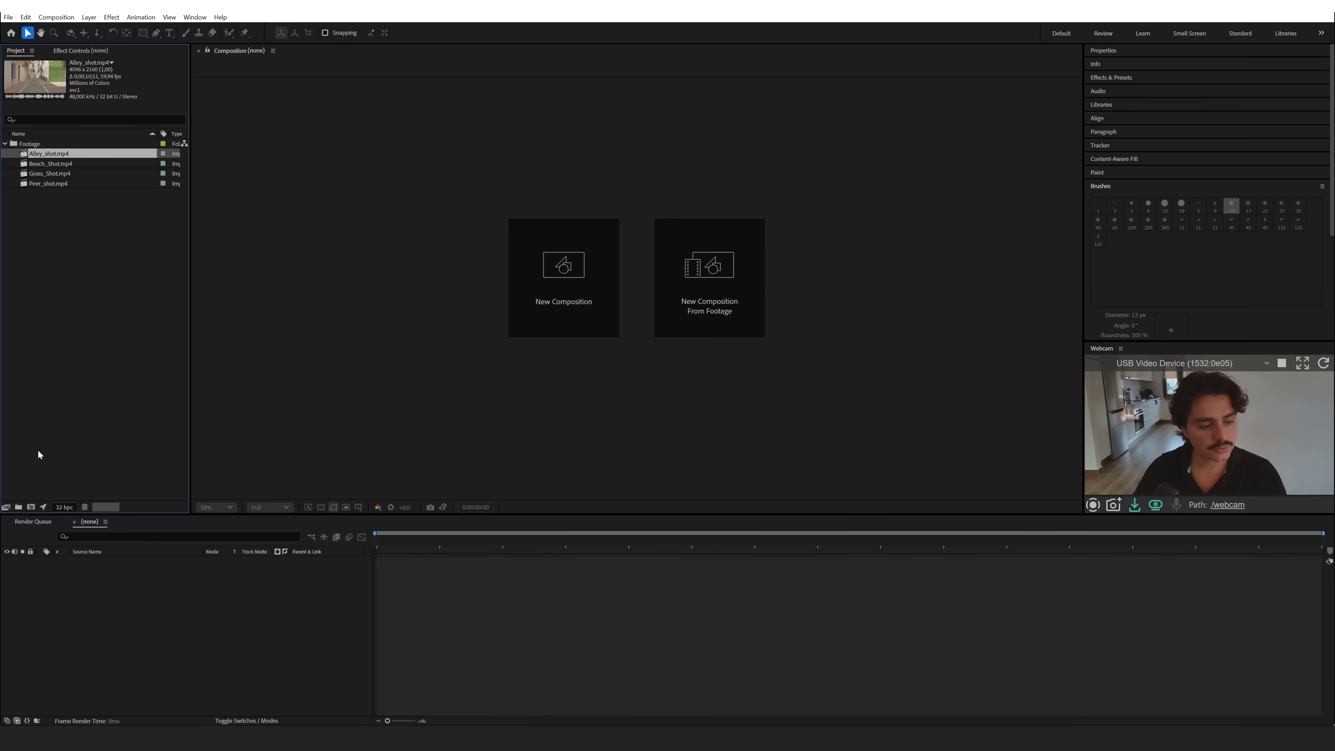
drag(37, 159, 34, 507)
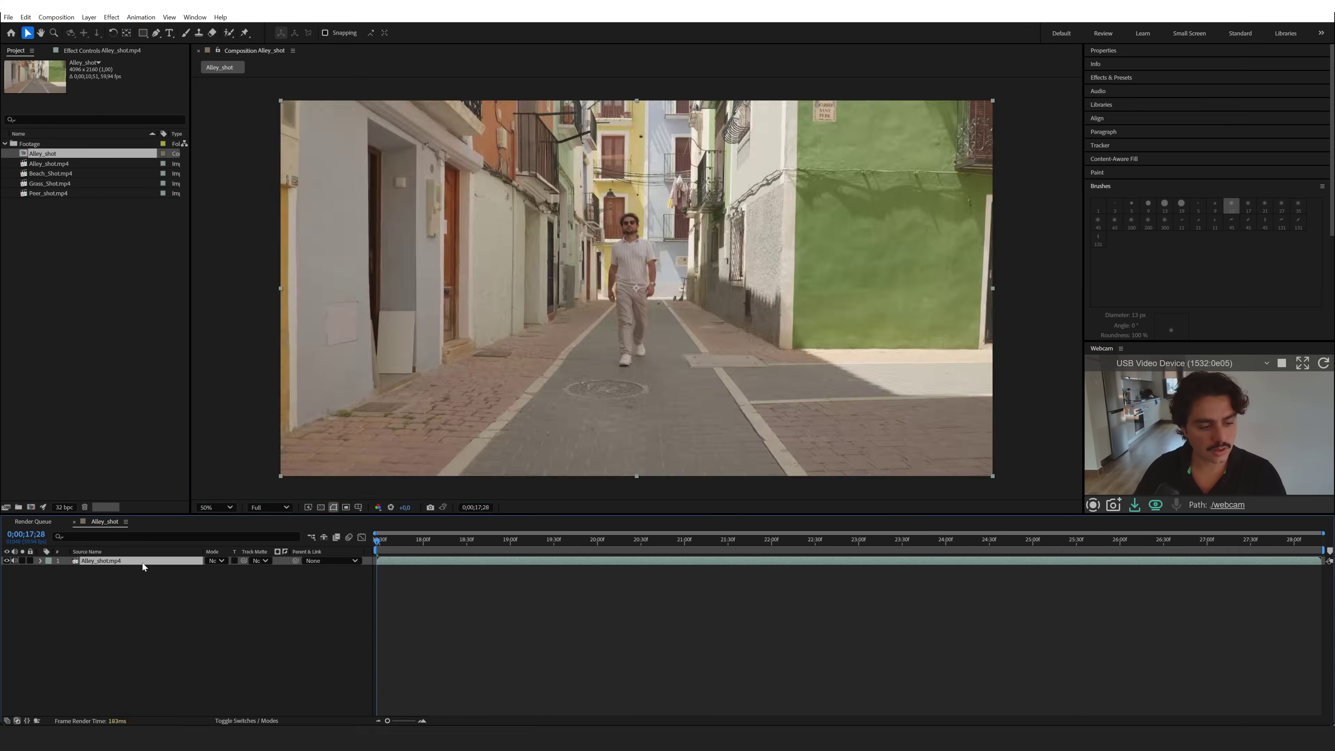
click(56, 17)
click(85, 46)
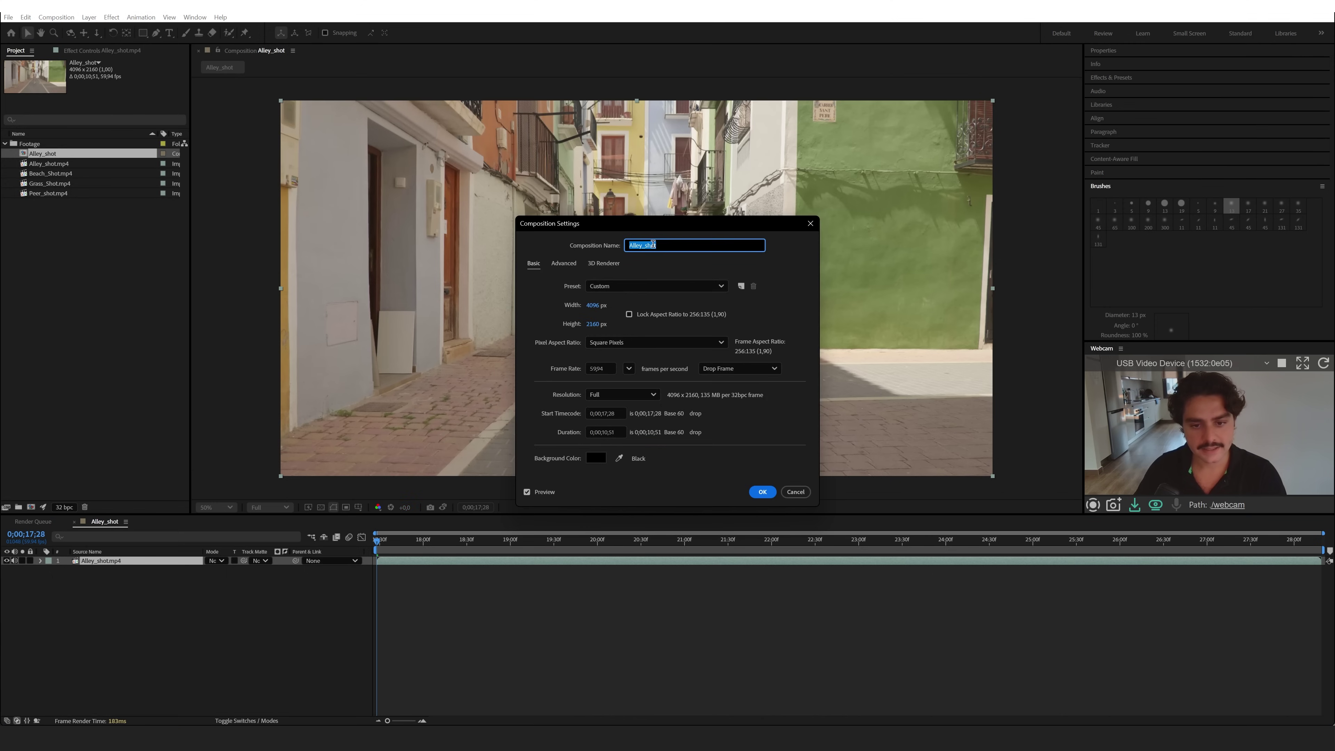
text(Main Co)
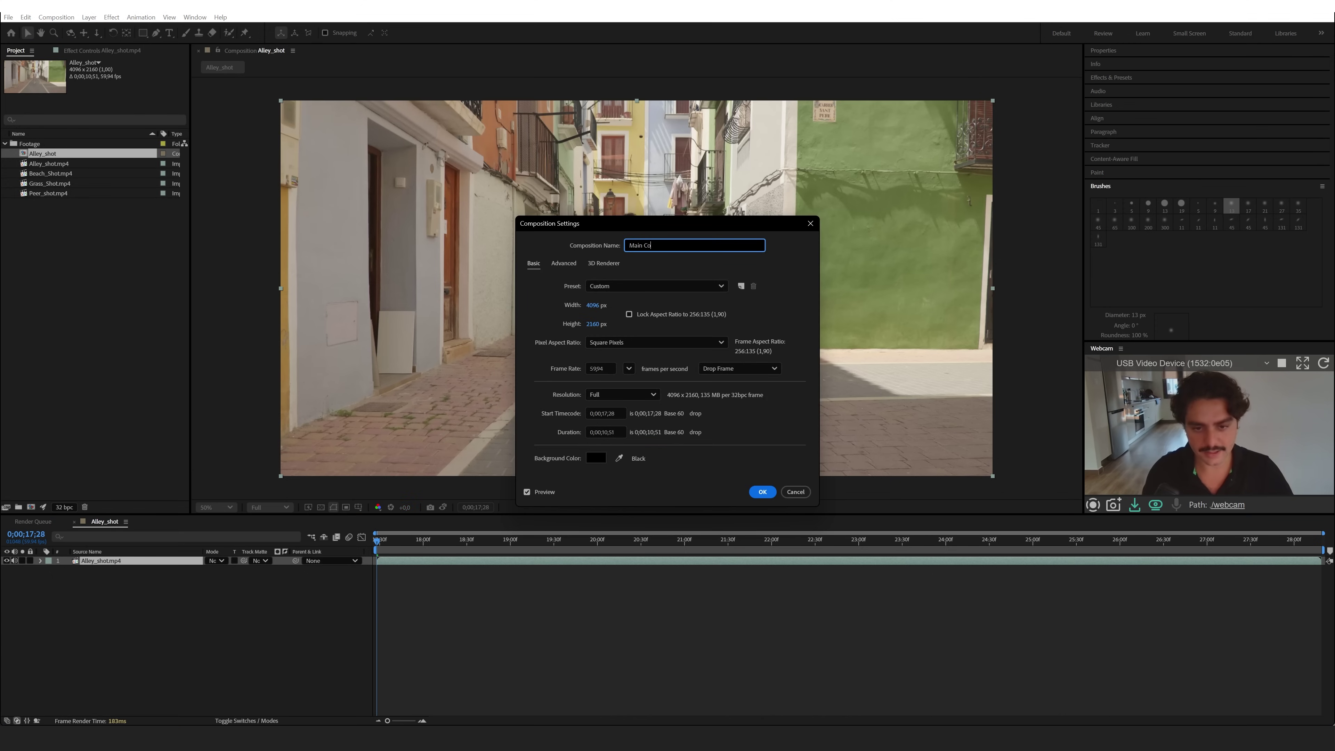
- Set the composition's start timecode to 0 and its duration to 50 seconds, with the whole duration shown in the timeline
key(Tab)
key(Tab)
key(Tab)
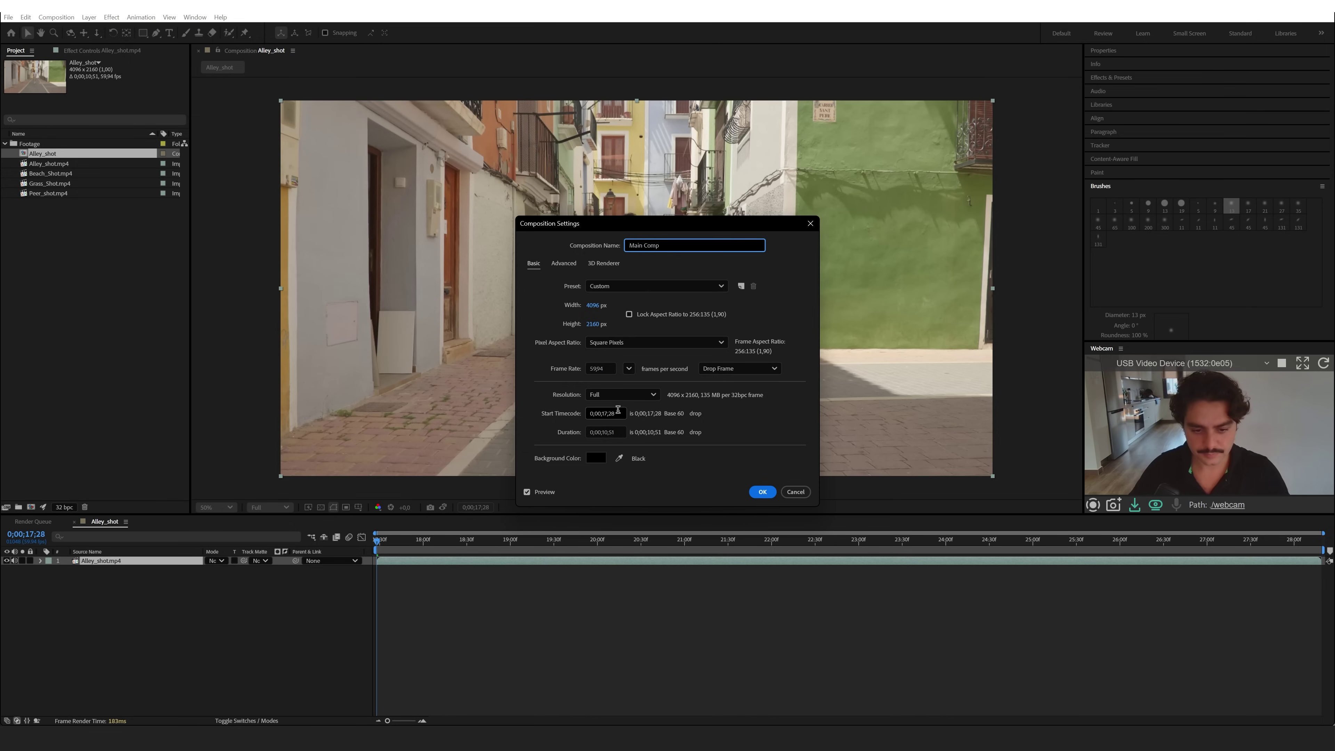
text(0)
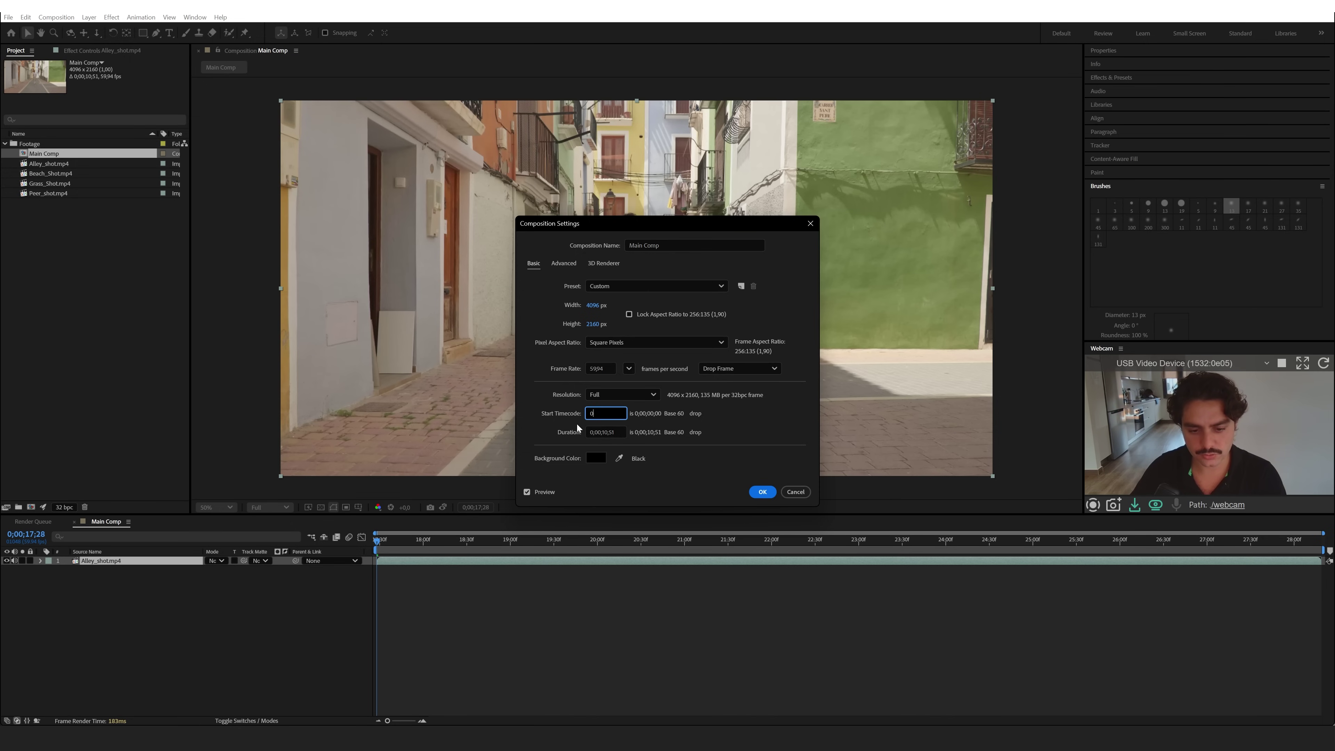
click(605, 432)
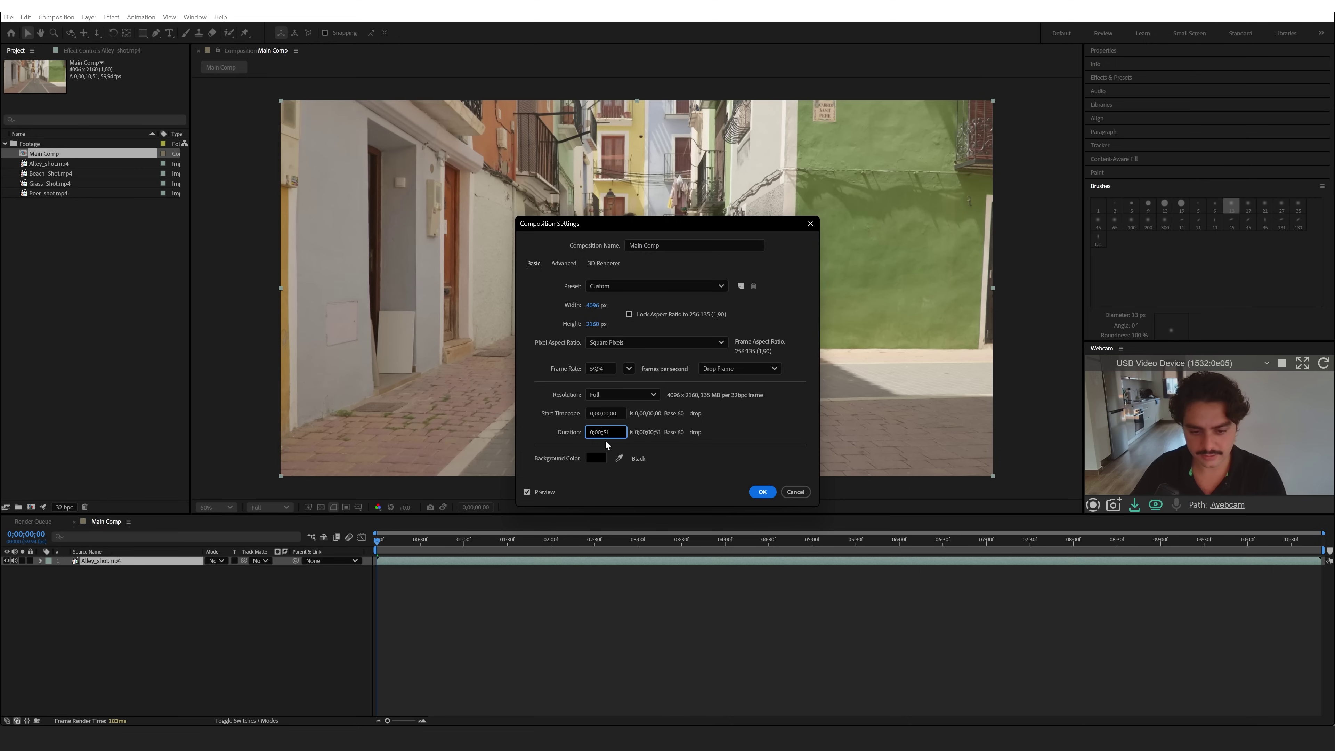
text(50;00)
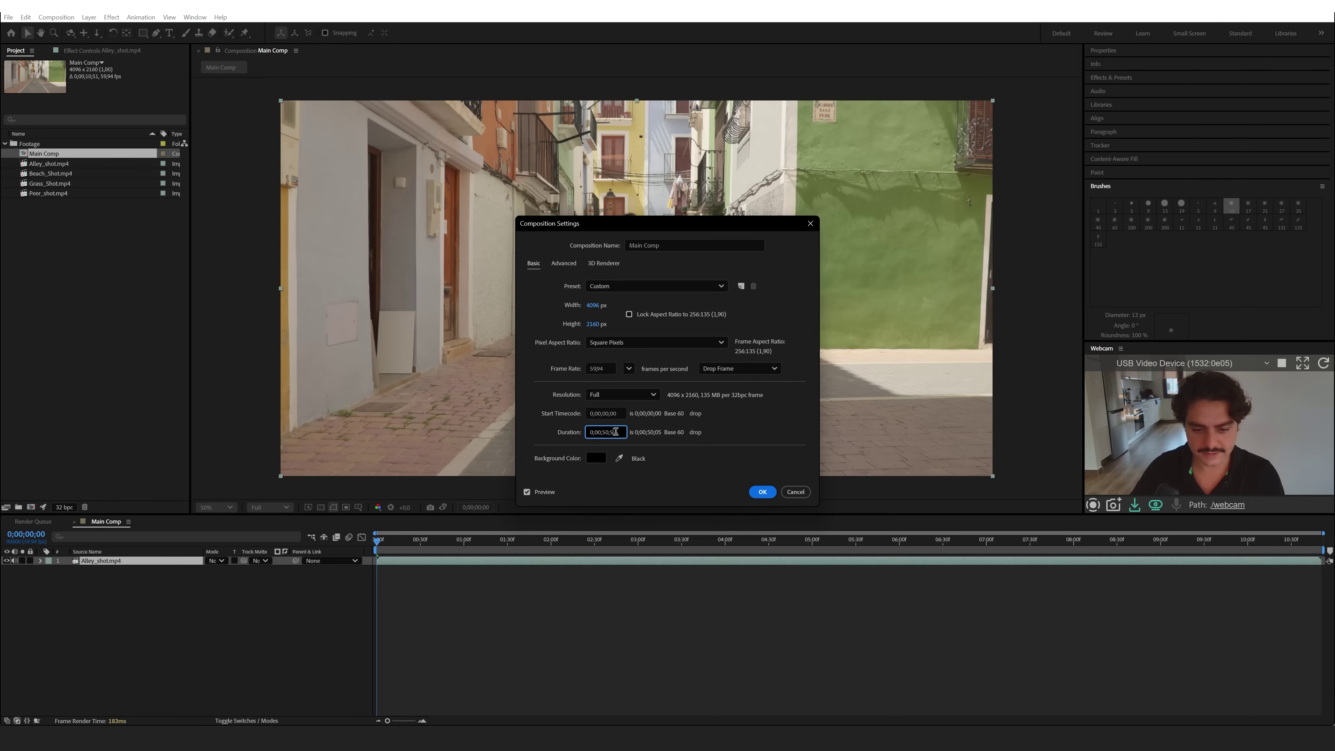
click(761, 492)
drag(584, 532, 1323, 533)
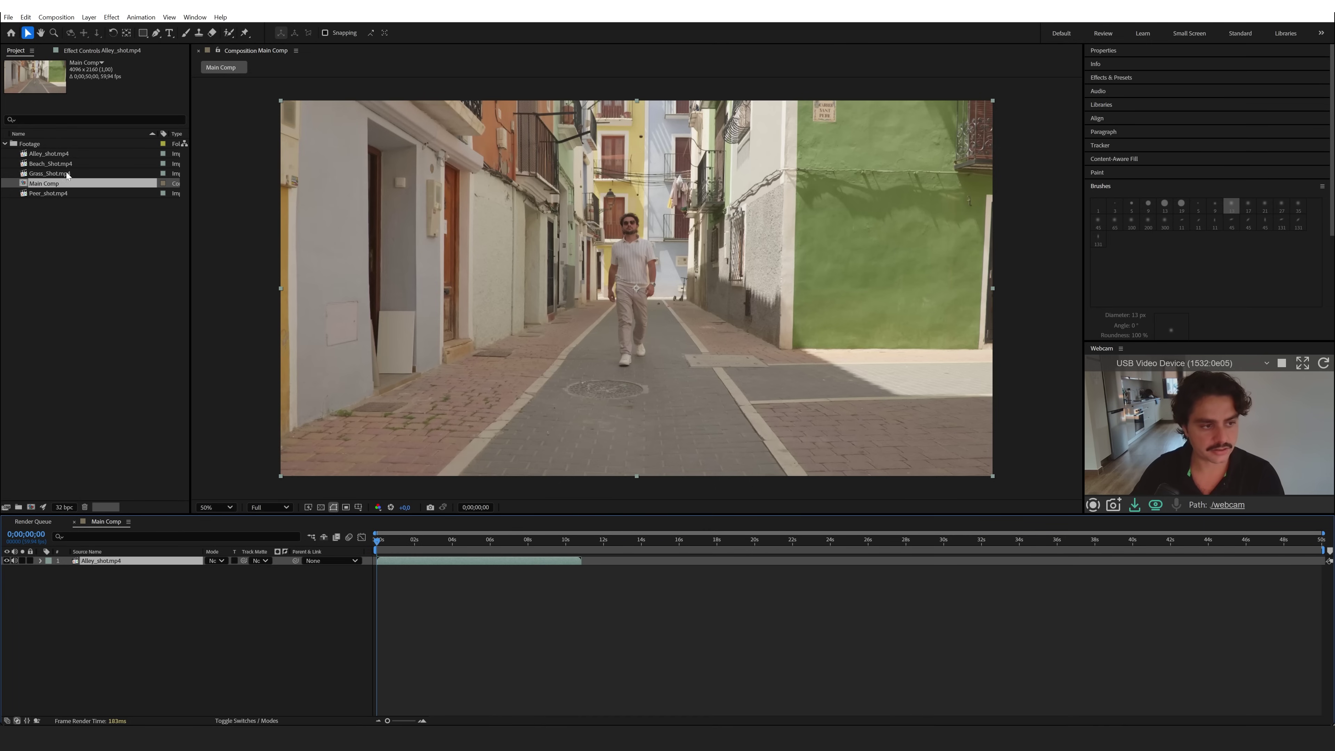
- Add the beach, grass and pier clips below the alley layer and align their starts to the beginning of the composition
click(52, 163)
shift+click(51, 175)
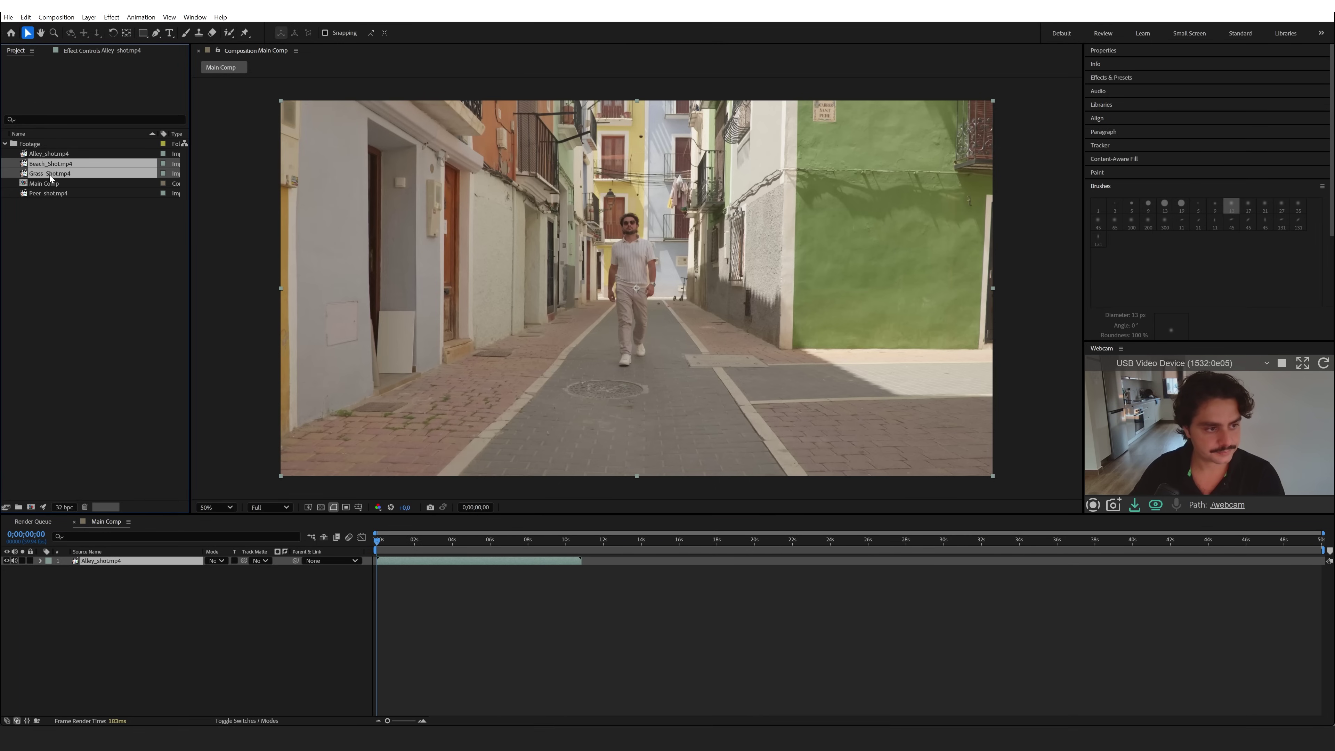
ctrl+click(47, 194)
drag(47, 194, 538, 608)
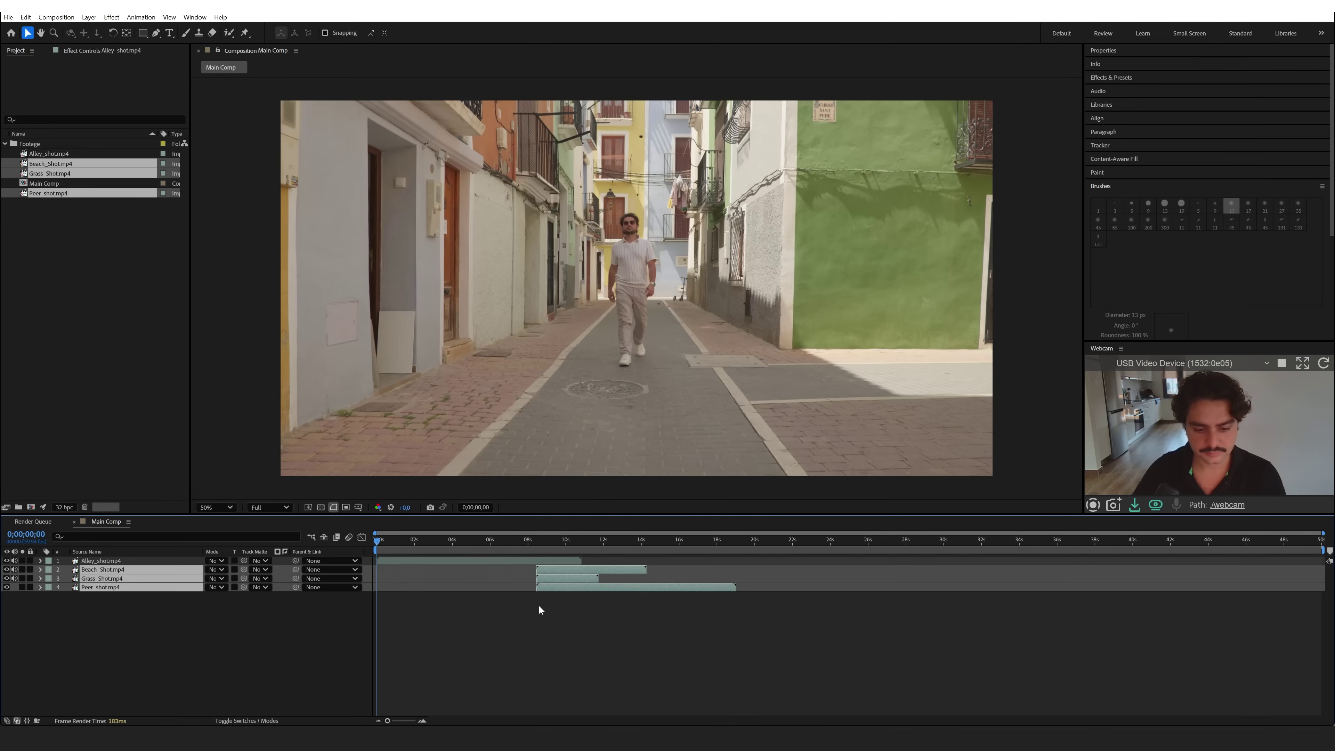
key(bracketleft)
click(387, 600)
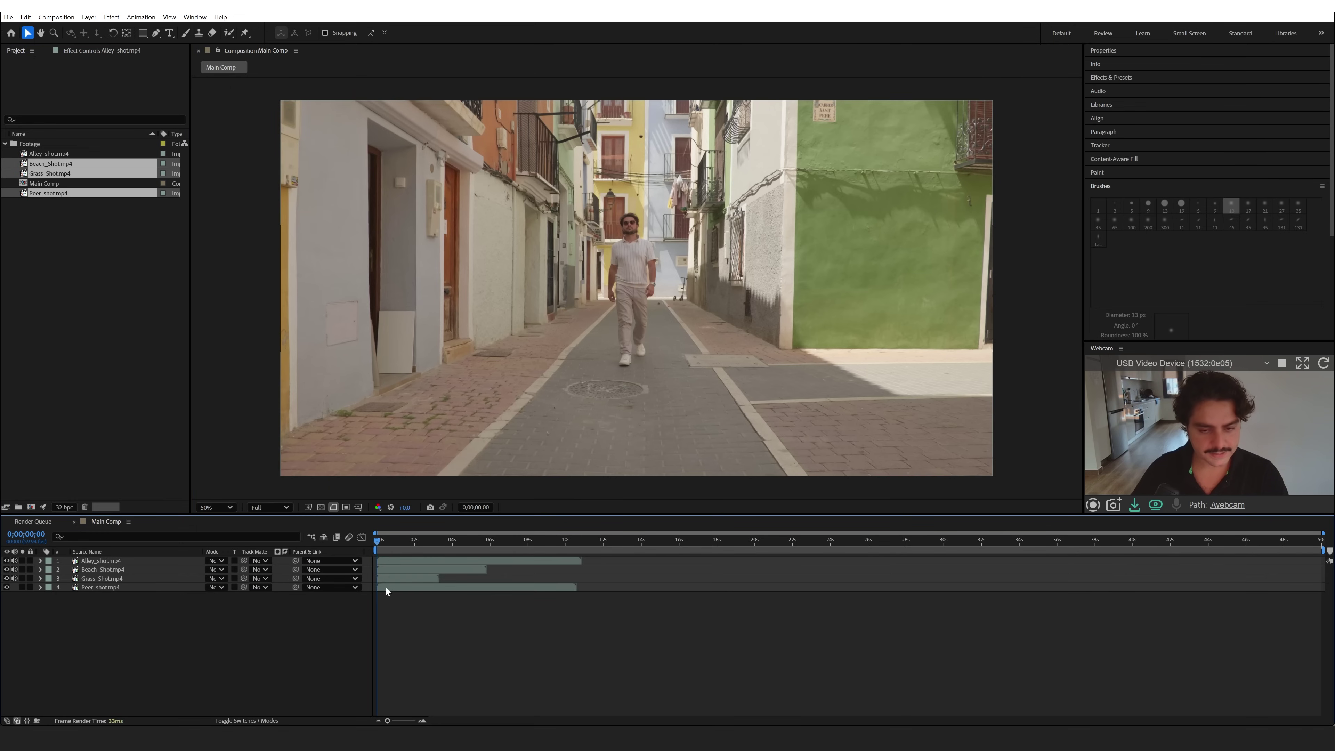
- Toggle the alley layer's visibility to compare the man's position and size with the beach shot beneath it
click(380, 560)
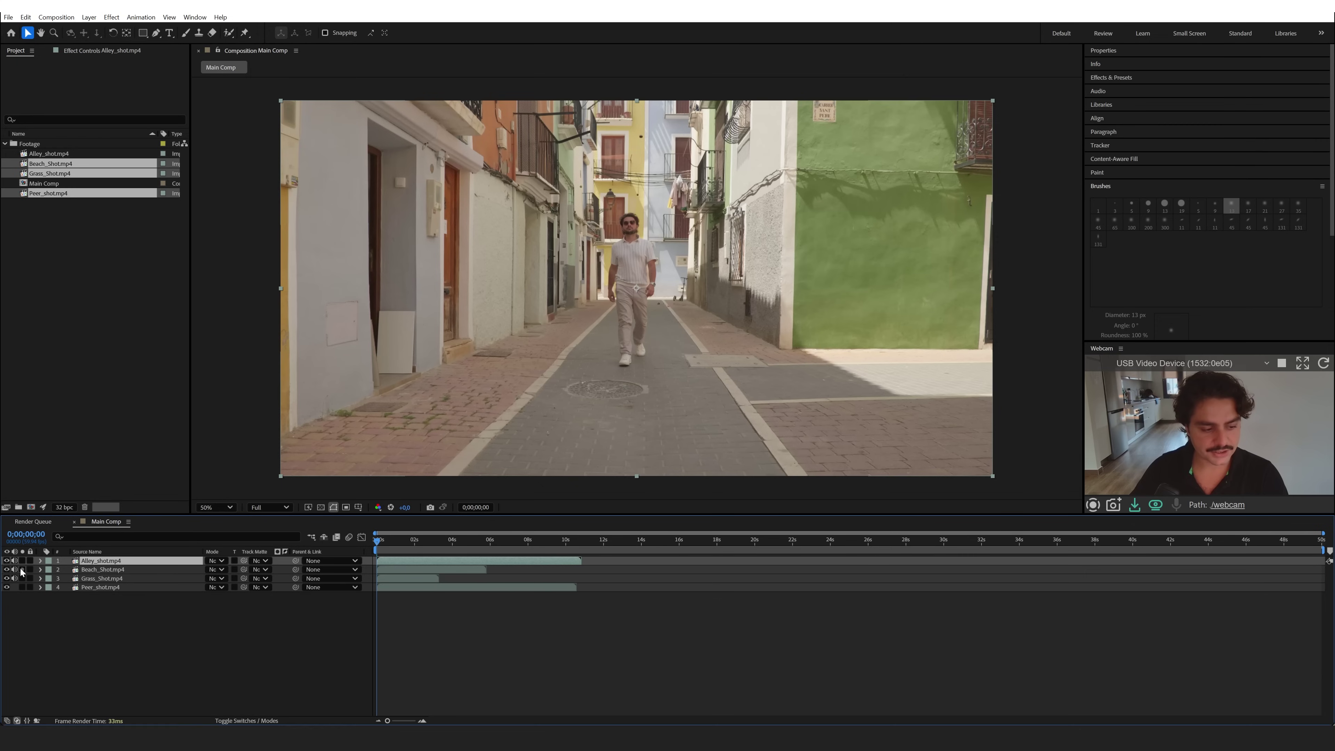
click(7, 560)
click(7, 560)
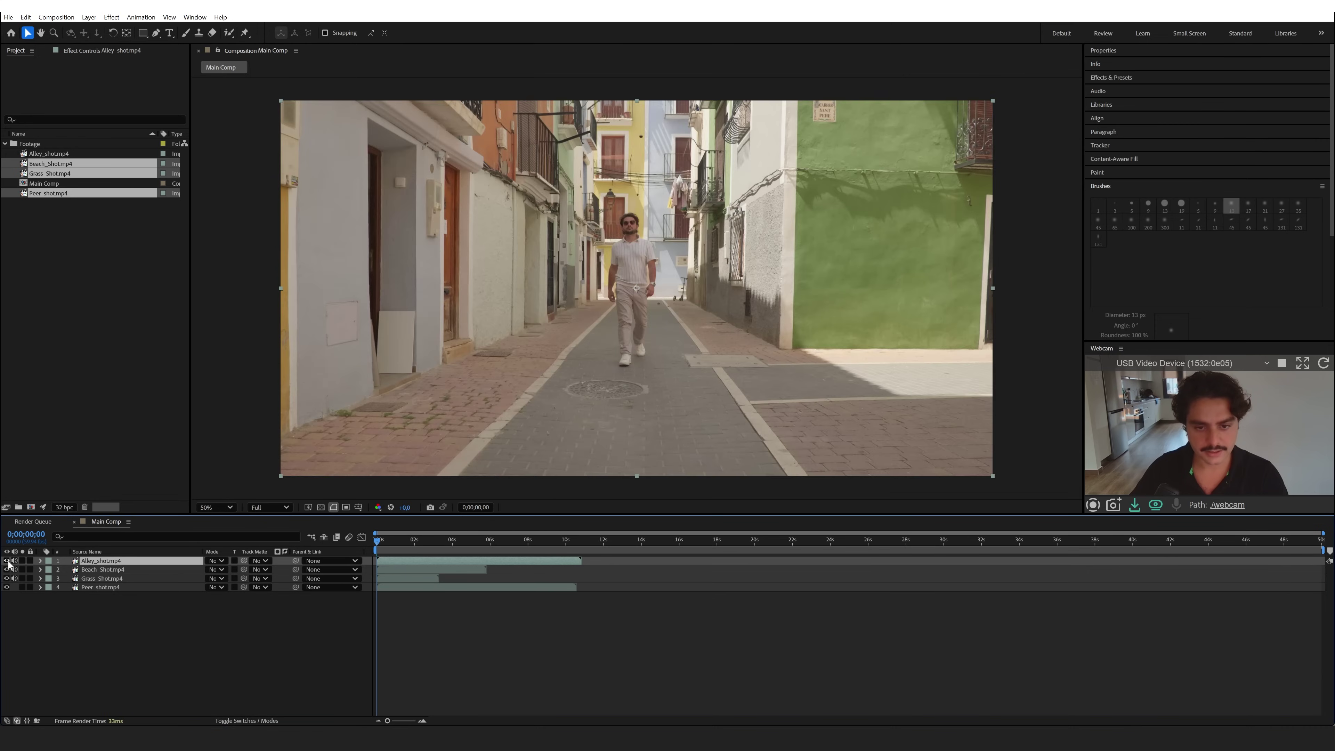
click(7, 560)
click(7, 561)
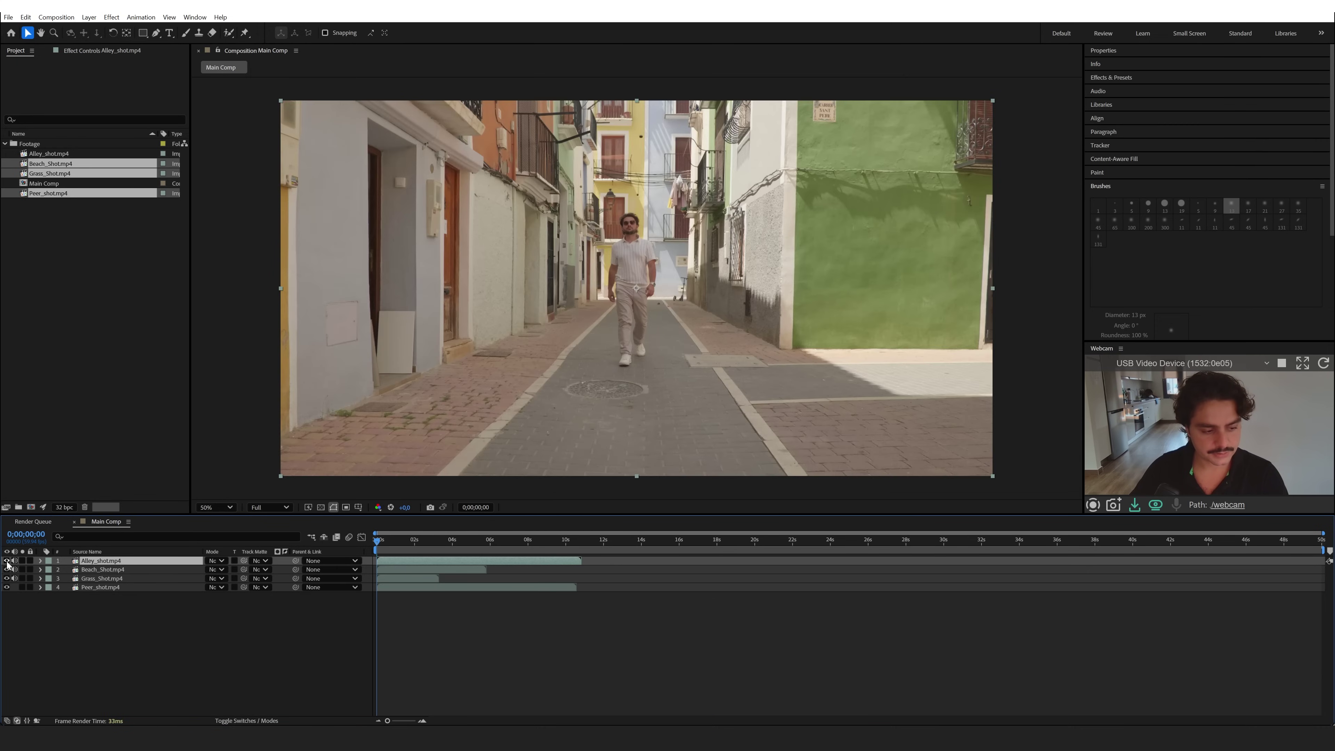
click(6, 561)
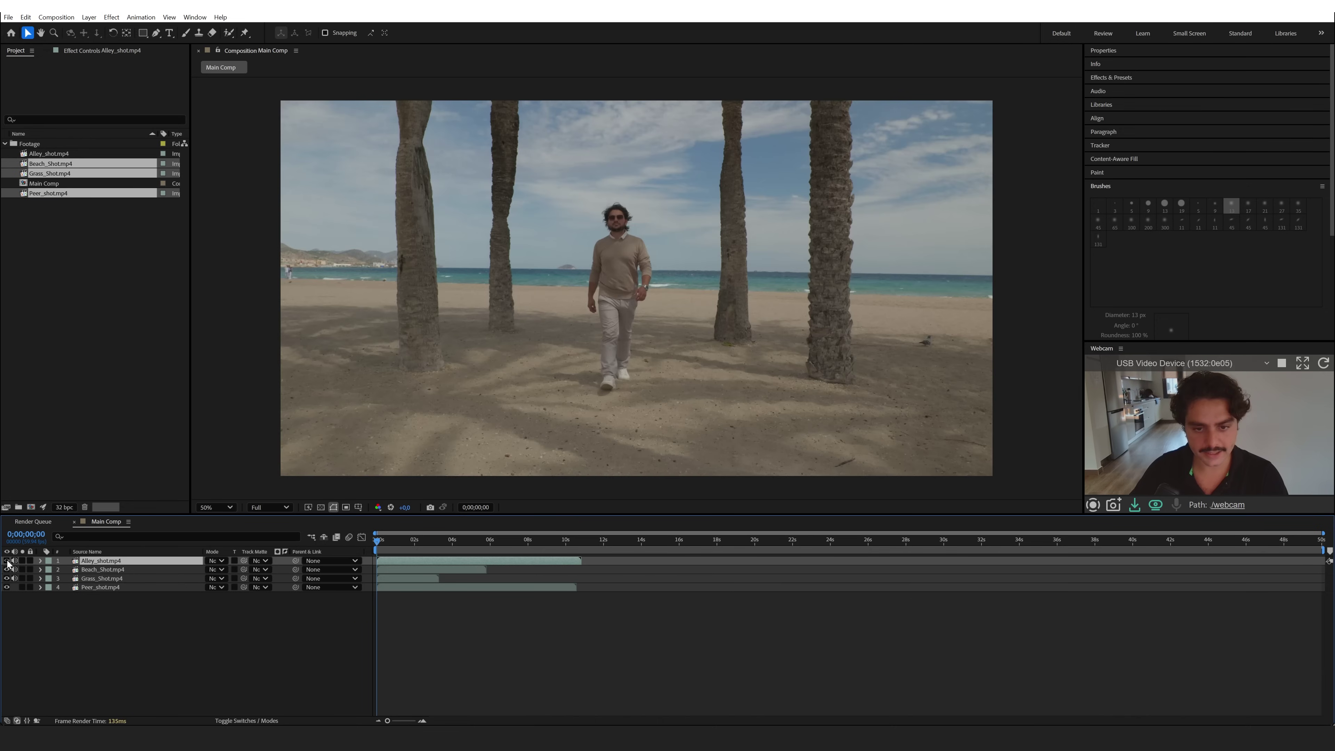
click(7, 561)
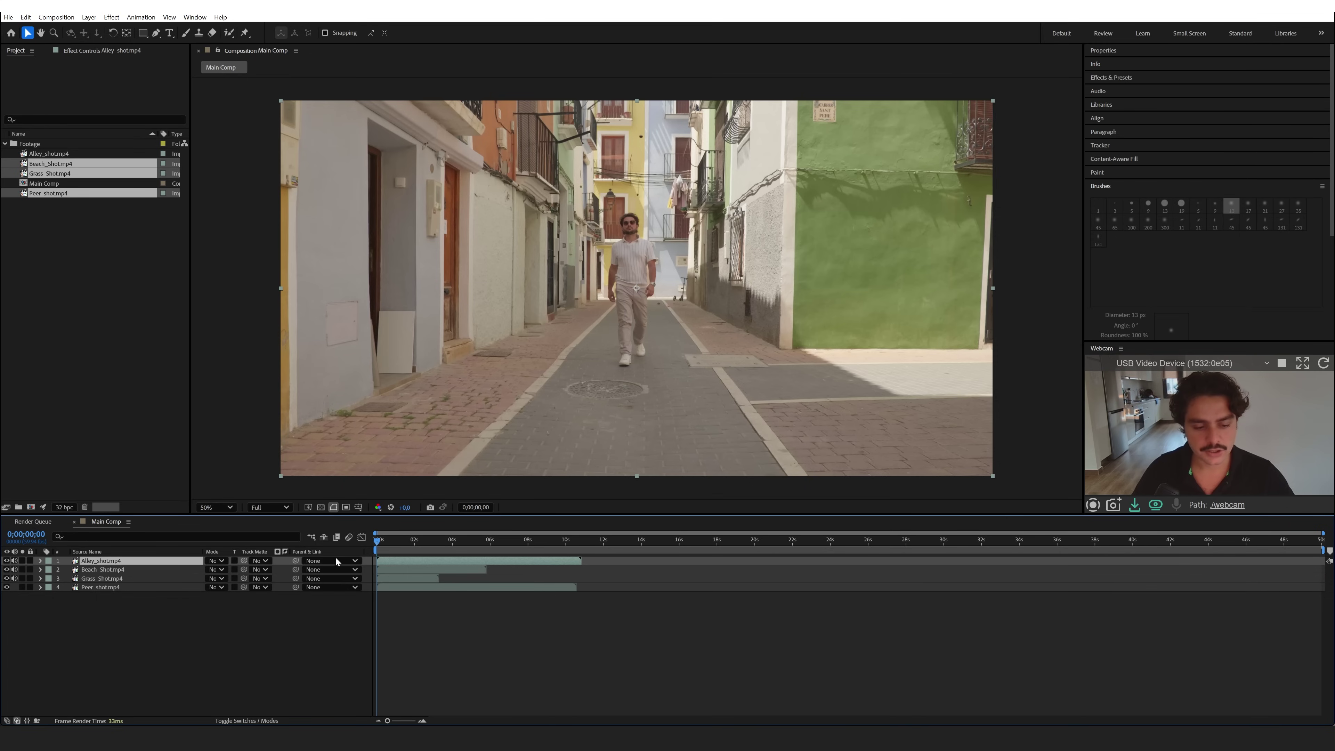
click(6, 561)
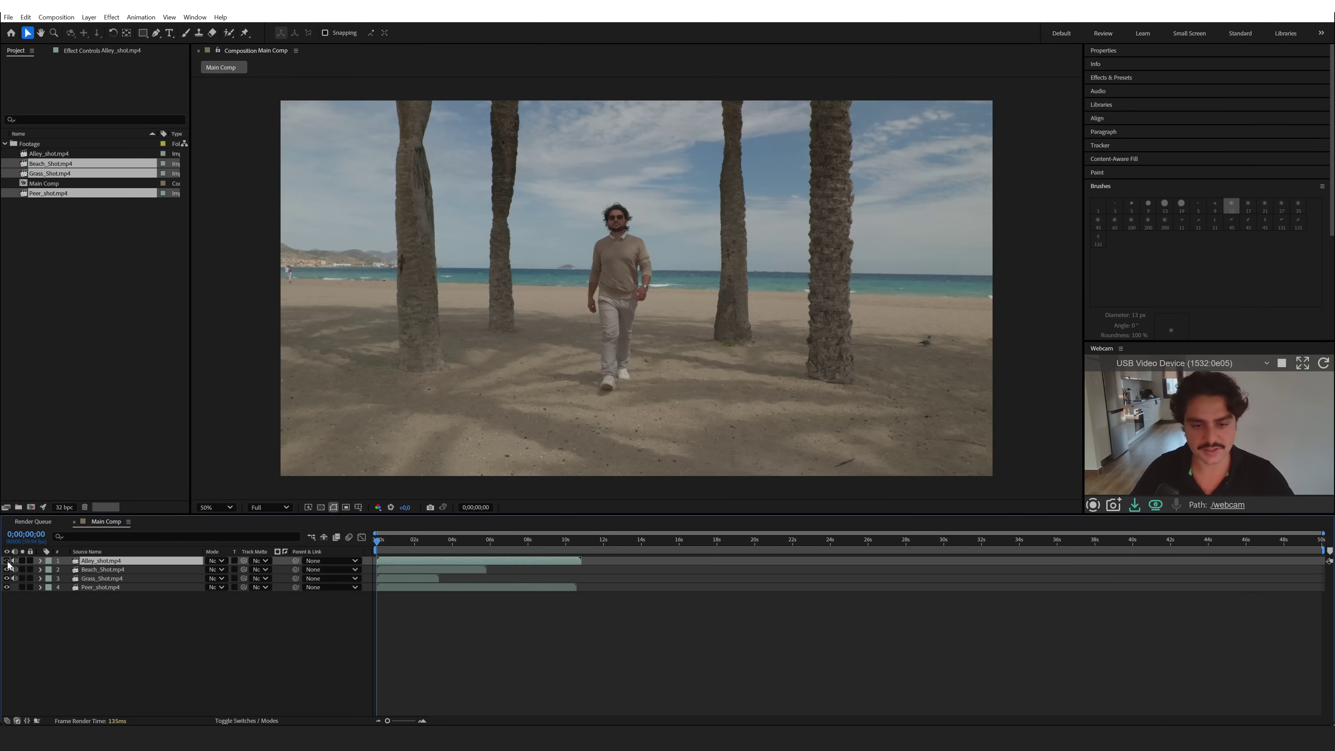
click(7, 560)
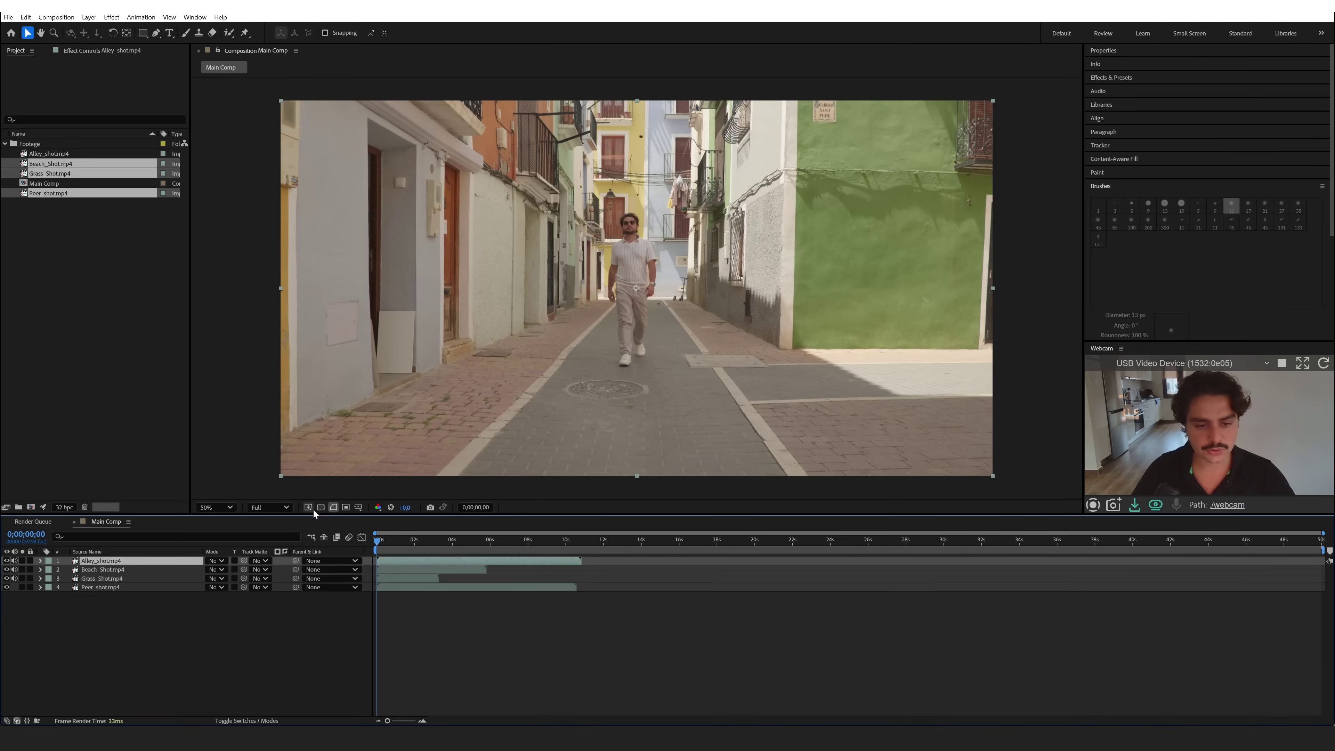
- Show the rulers and hide the alley, beach and grass layers to leave only the pier shot visible
key(ctrl+r)
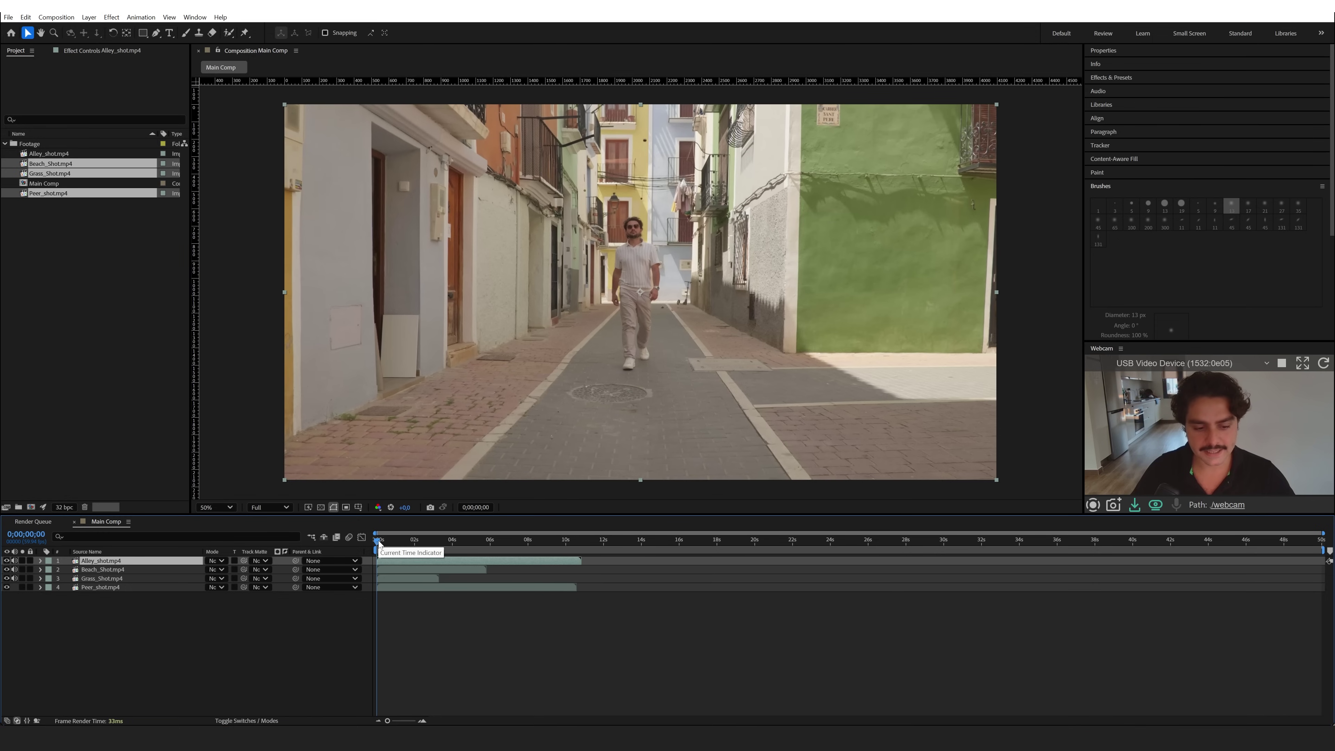
click(7, 561)
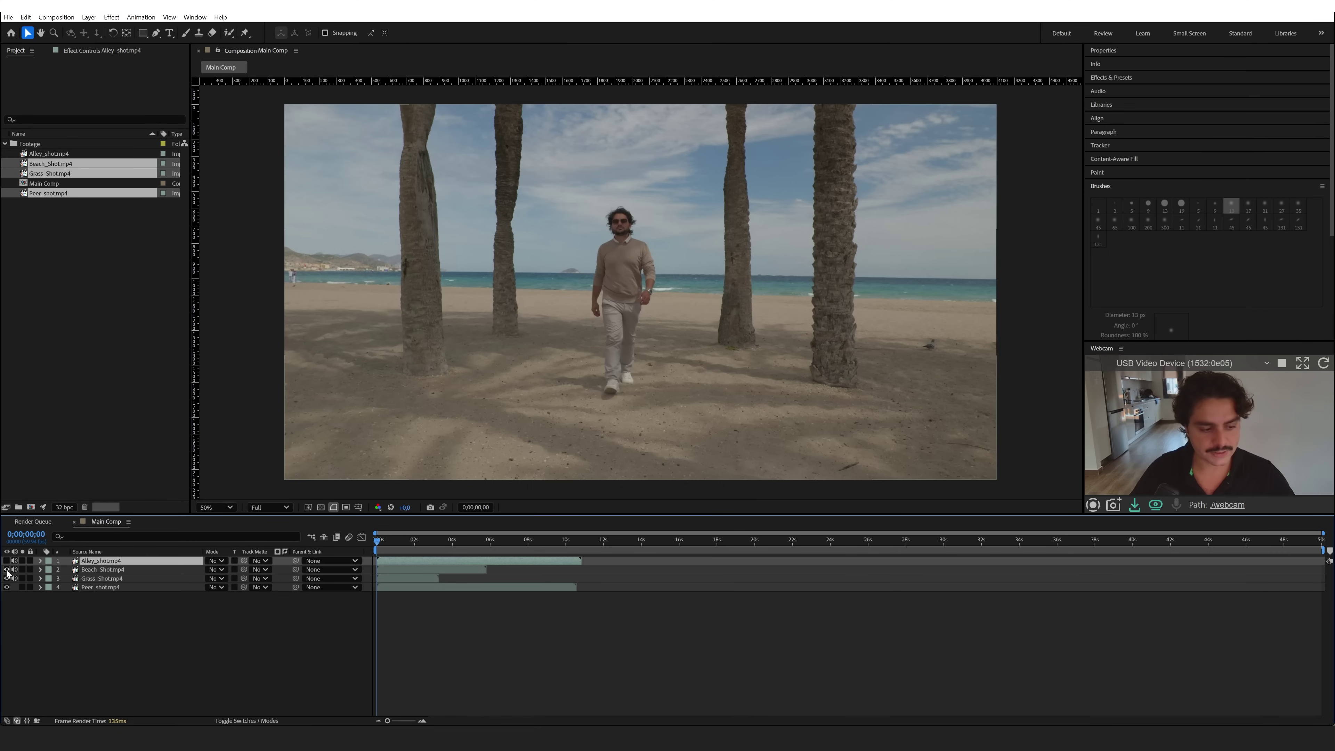
click(7, 570)
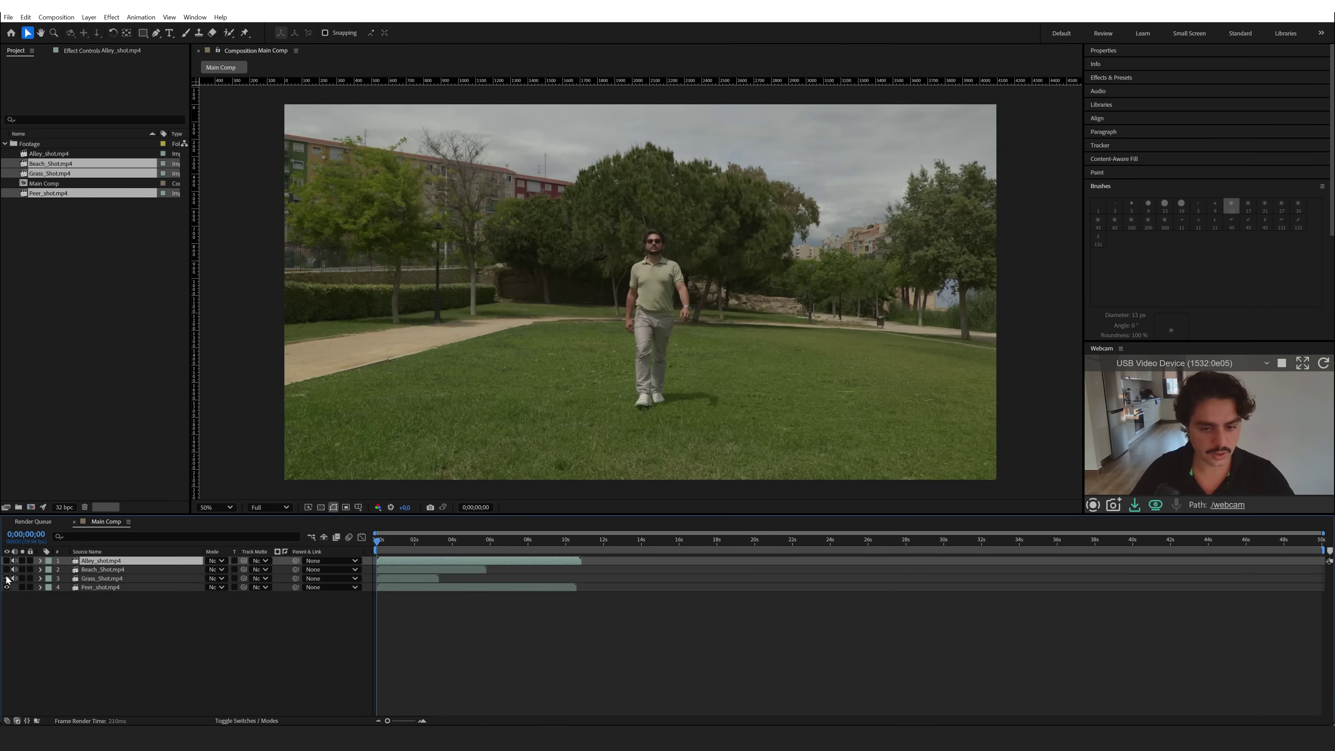
click(7, 578)
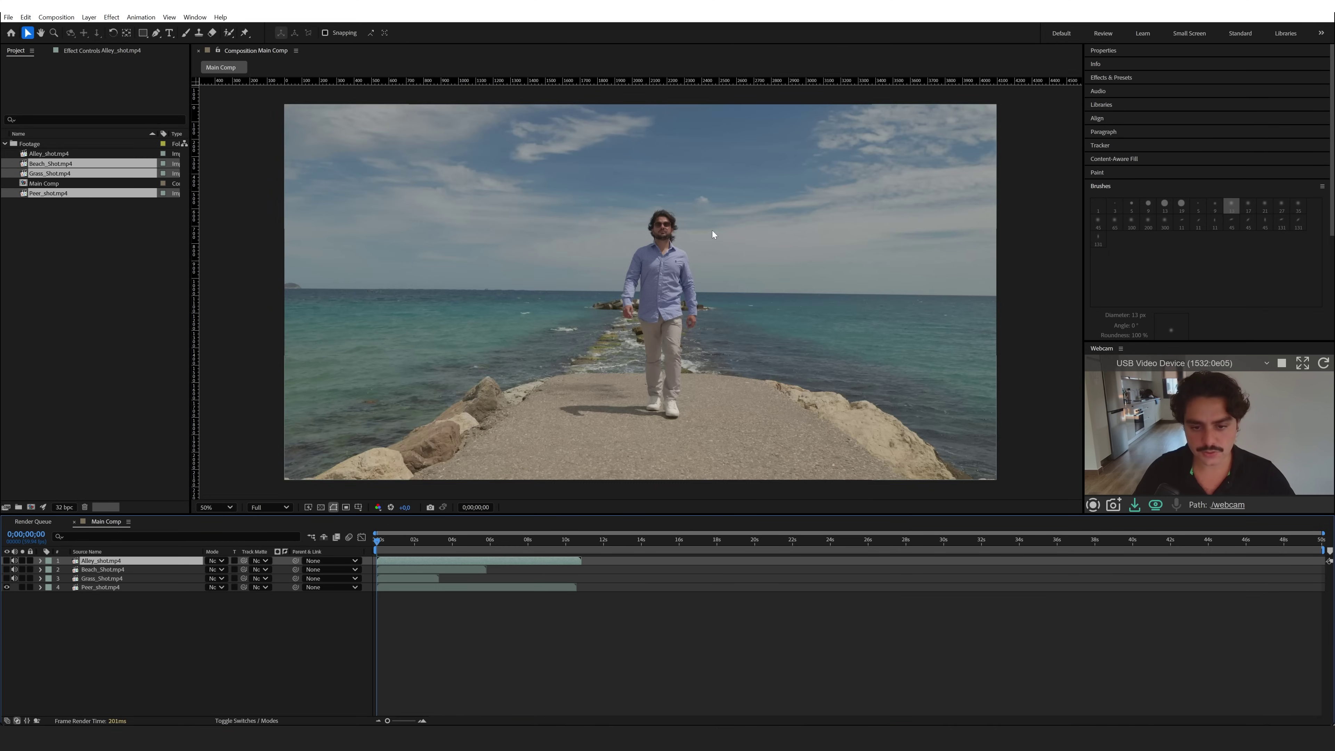
- Select the pier layer and turn on the Title/Action Safe guides in the composition view
click(383, 585)
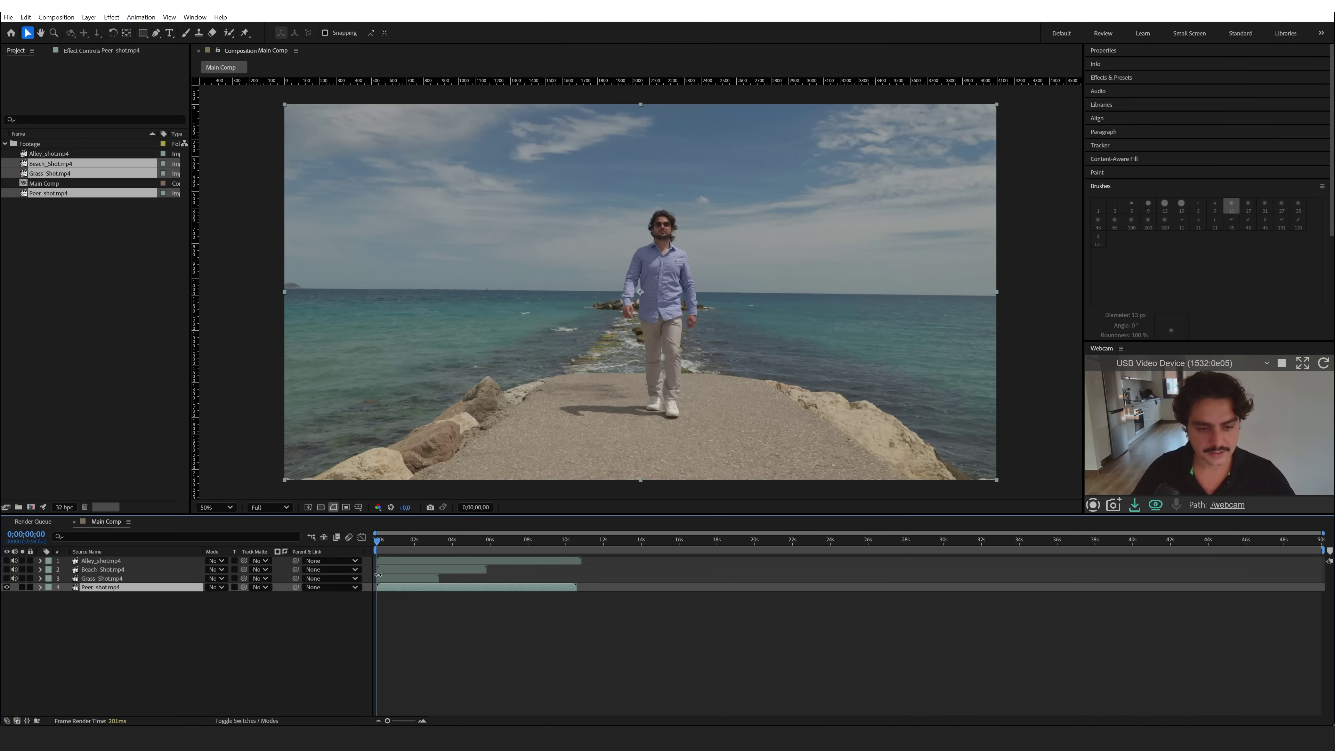
click(358, 508)
click(384, 519)
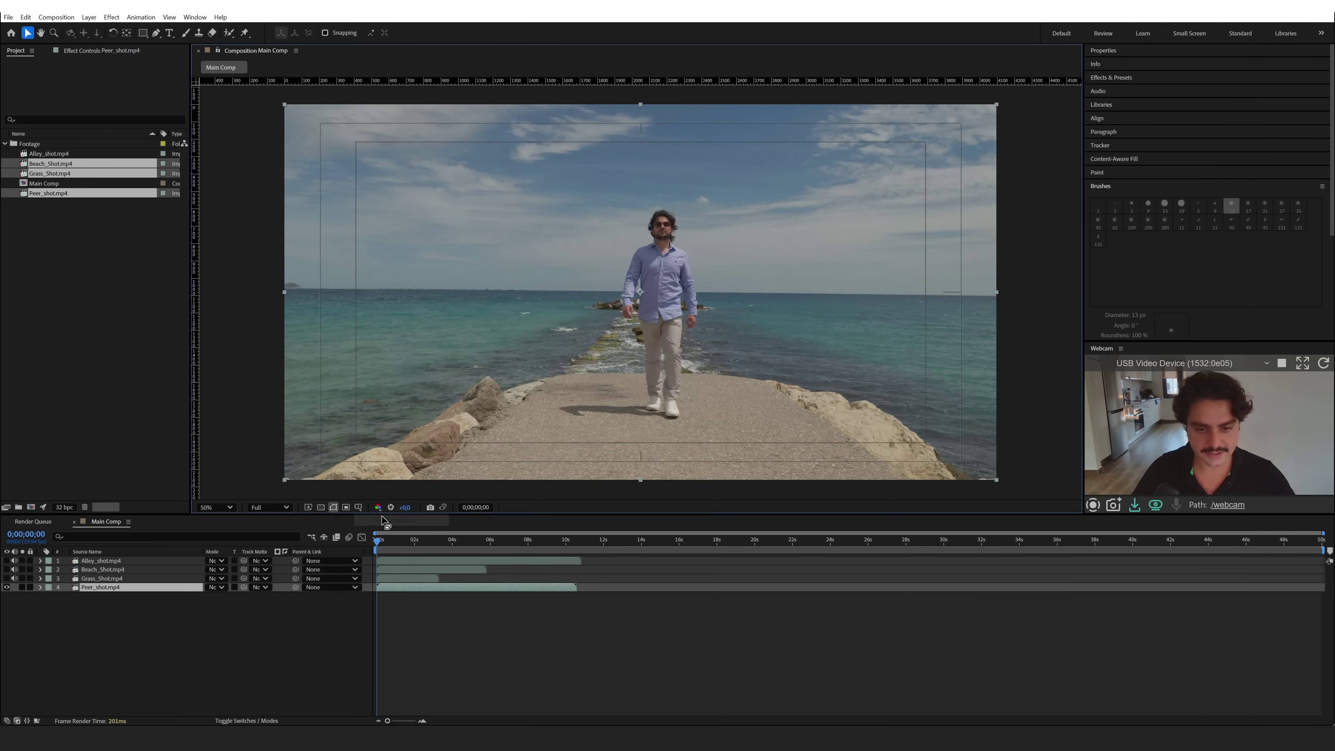
- Shift the pier shot sideways to centre the walking man in the frame, keeping its vertical position level with the frame
drag(661, 361, 642, 363)
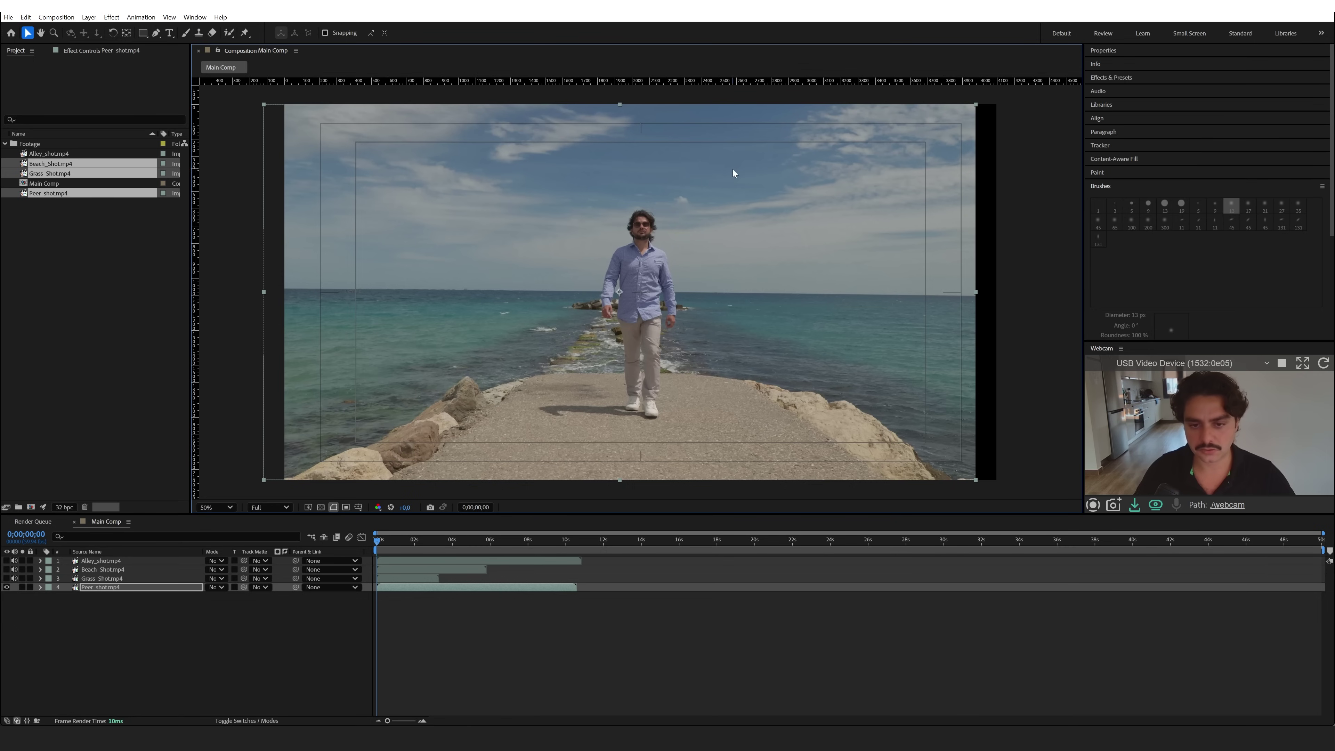
drag(646, 307, 648, 307)
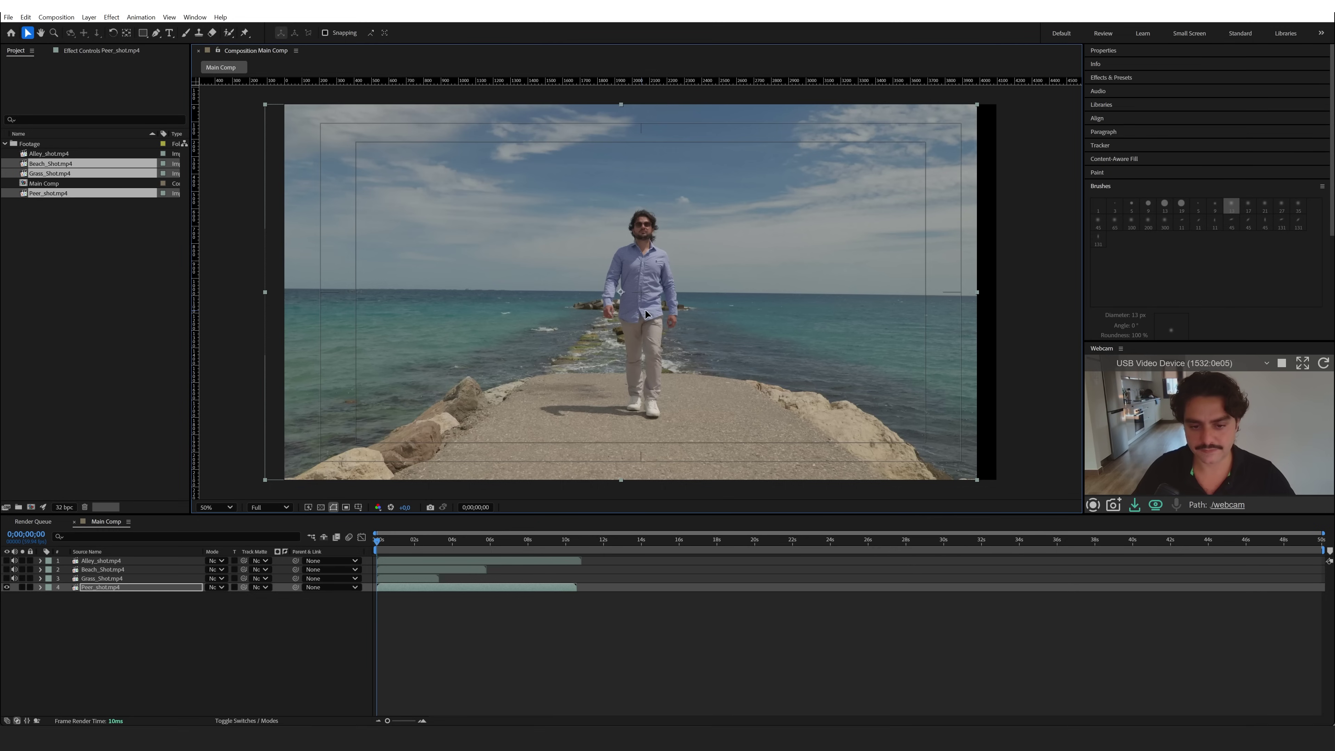
drag(646, 314, 641, 312)
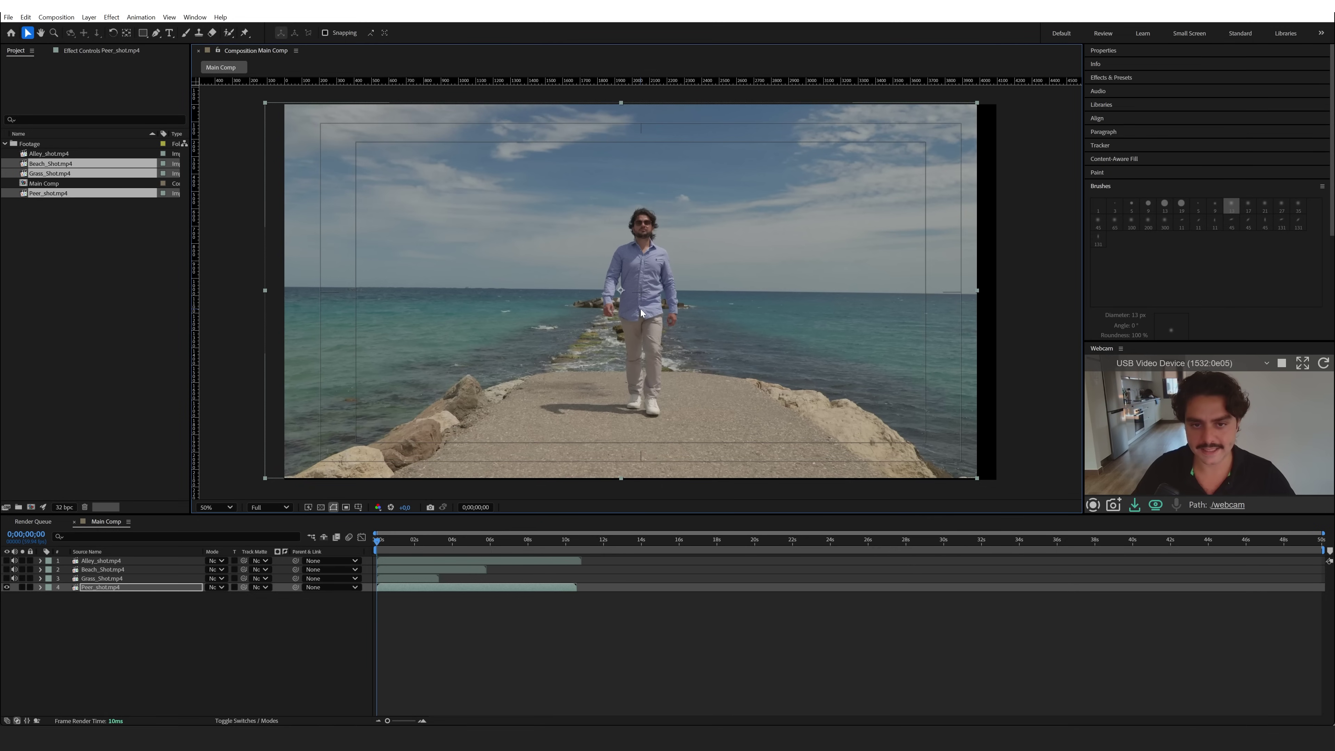
key(Down)
key(Down)
key(Down)
key(Down)
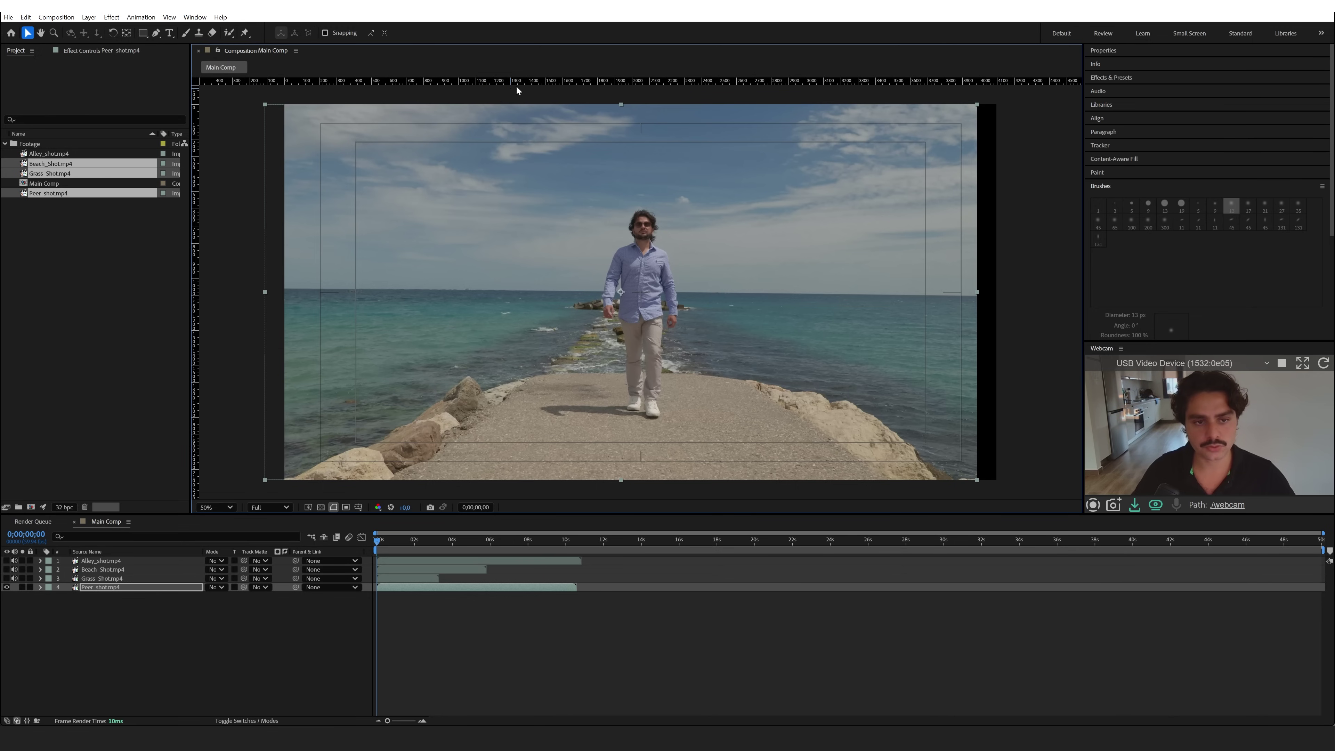
- Place horizontal guides at the man's head and feet and vertical guides along both sides of his body
drag(543, 80, 546, 211)
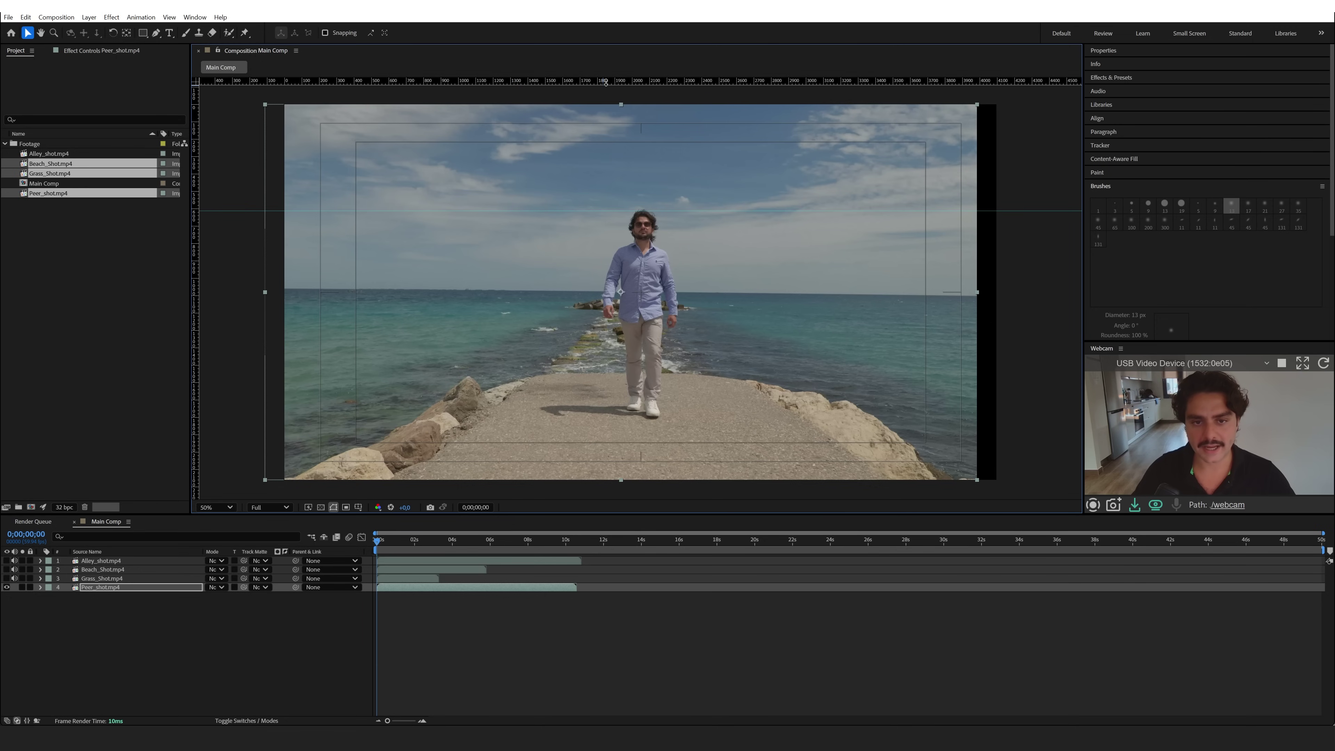
drag(607, 80, 577, 410)
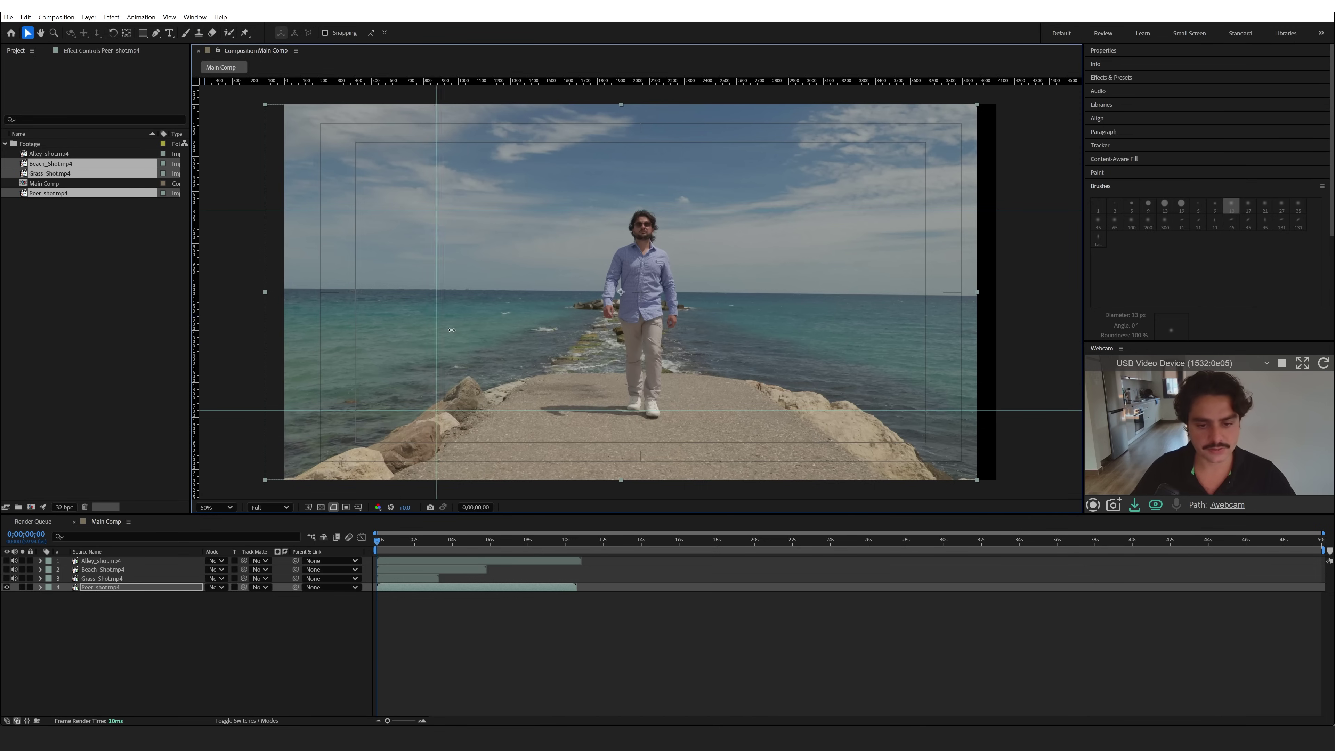
drag(615, 344, 620, 344)
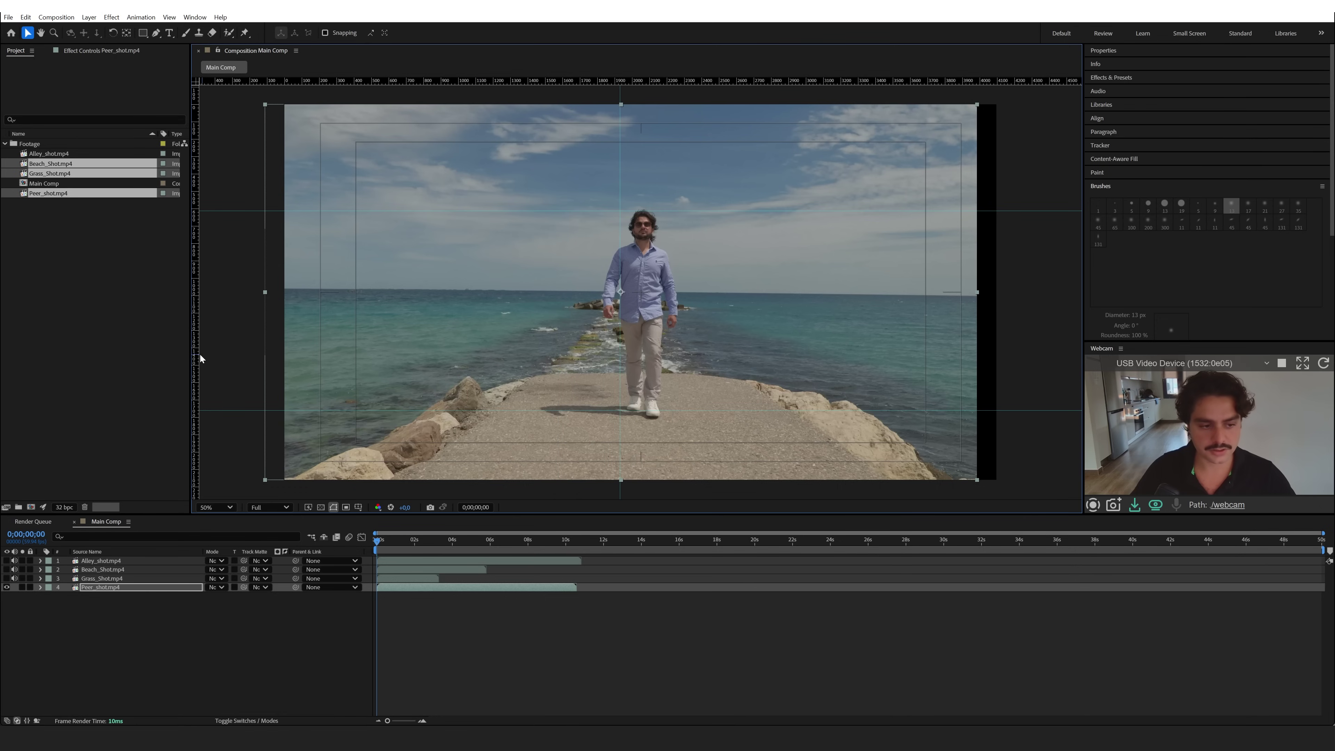
drag(195, 359, 663, 370)
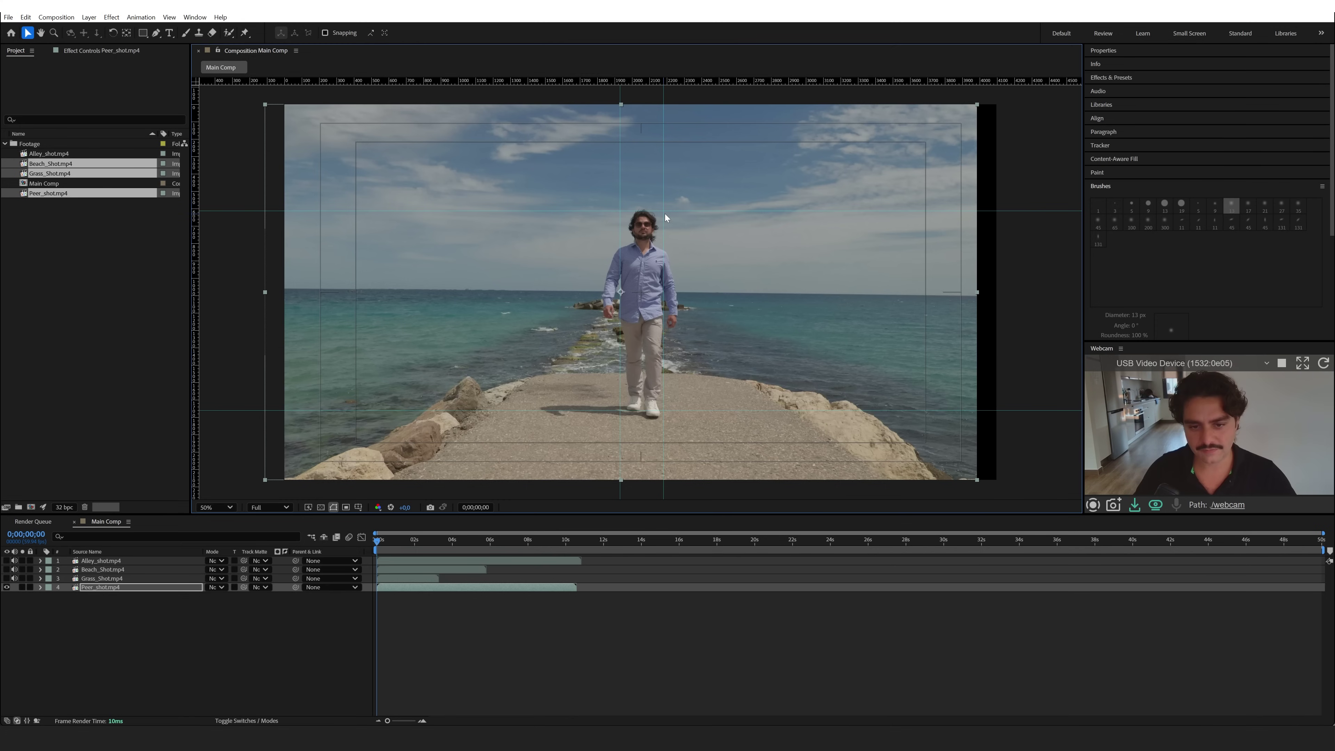
- Show the grass shot, then reposition and enlarge it so the walking man fits between the guides, checking the fit at frame 30
click(7, 578)
click(87, 579)
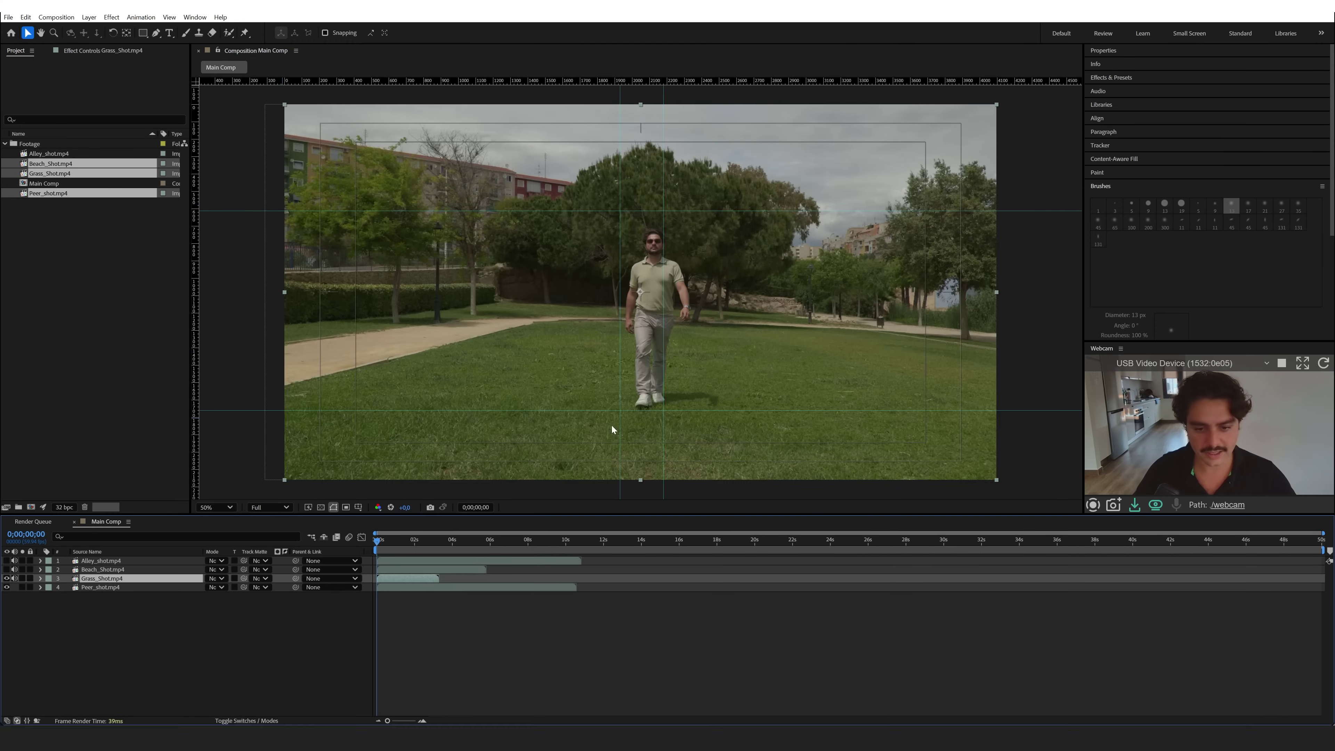
drag(656, 362, 664, 354)
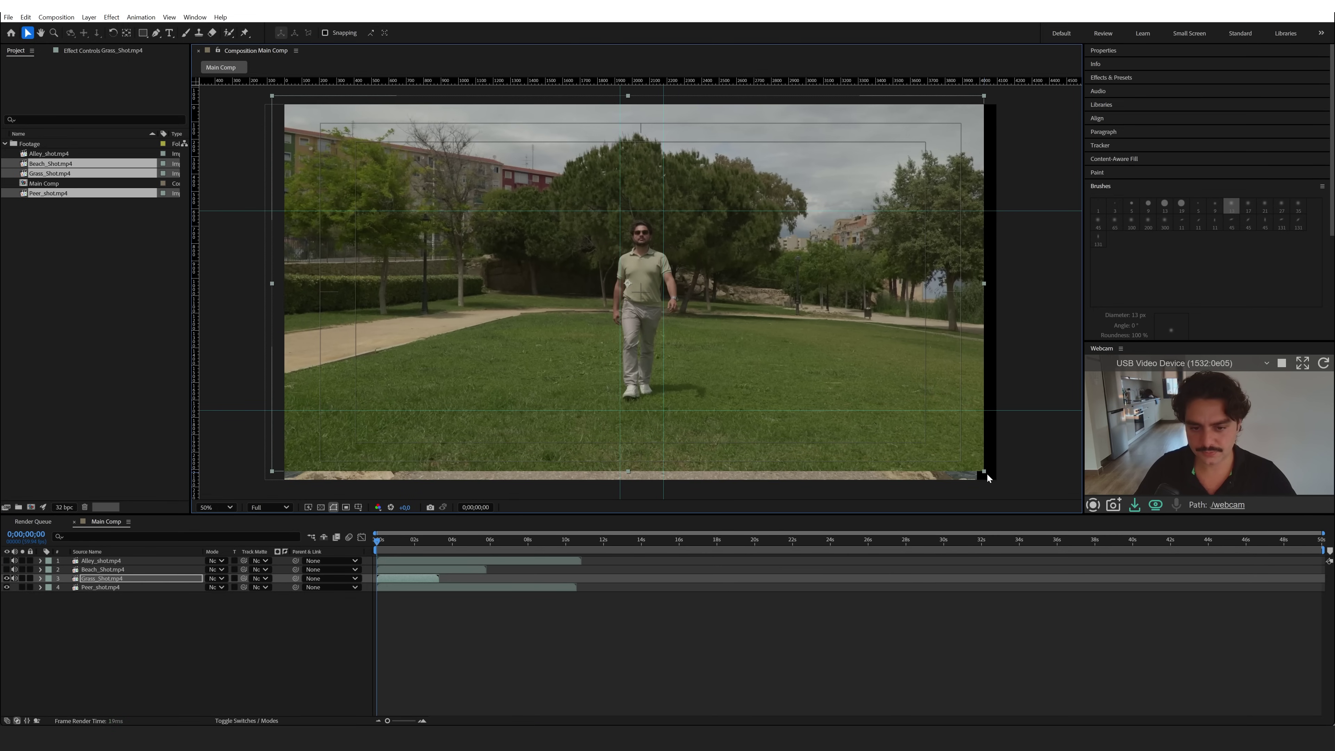
drag(988, 475, 1004, 498)
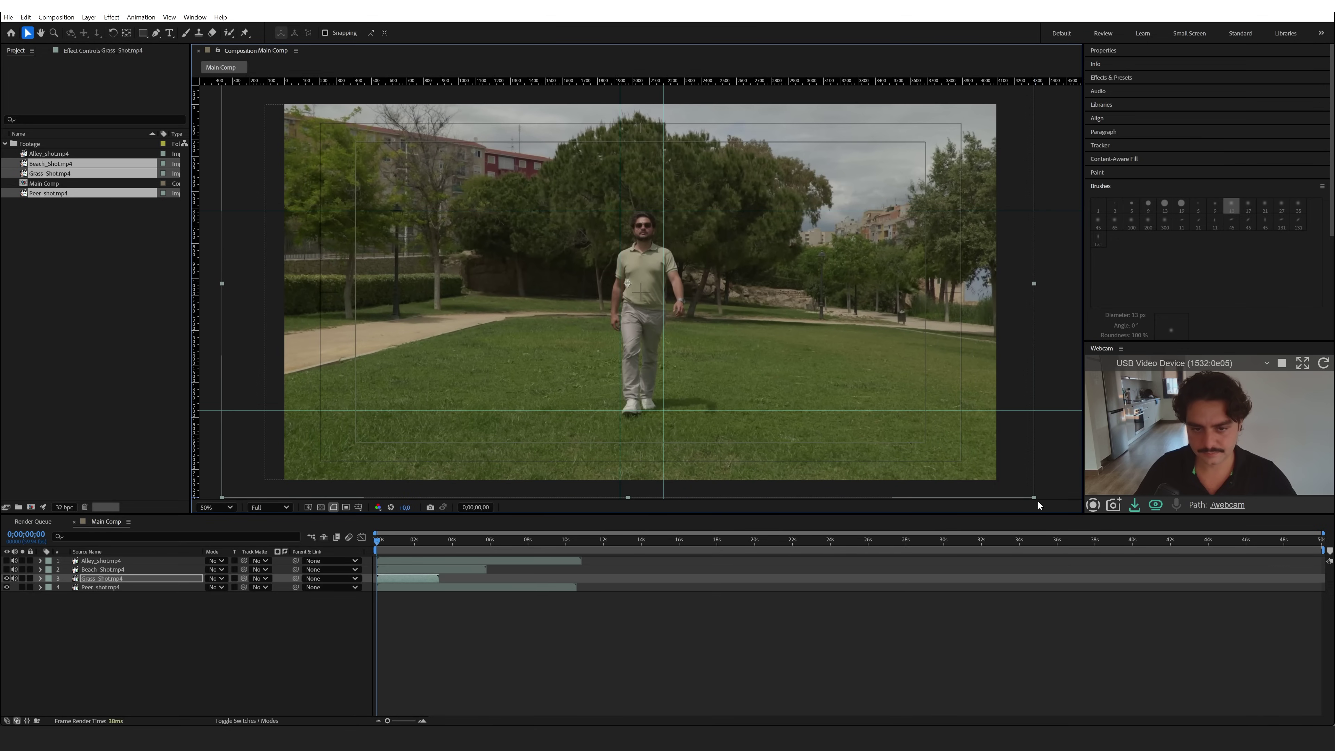
key(shift+Left)
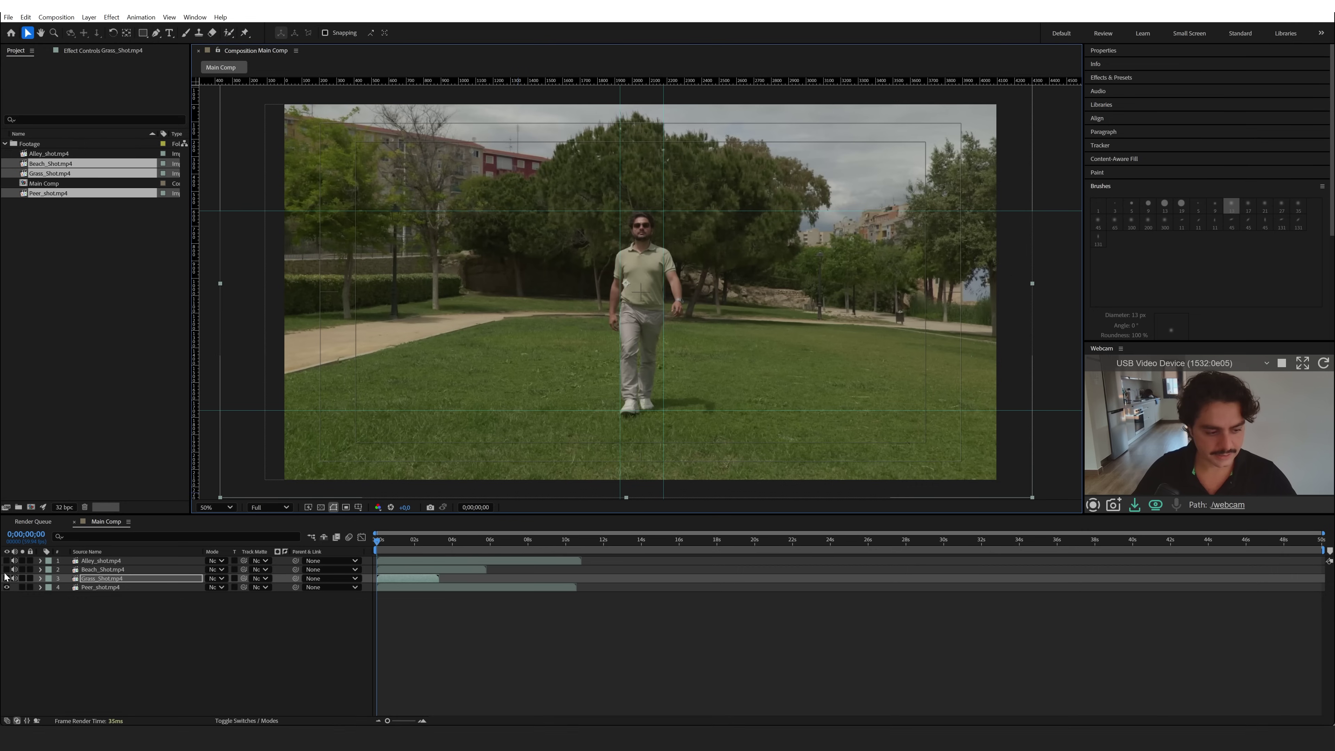
drag(377, 542, 386, 547)
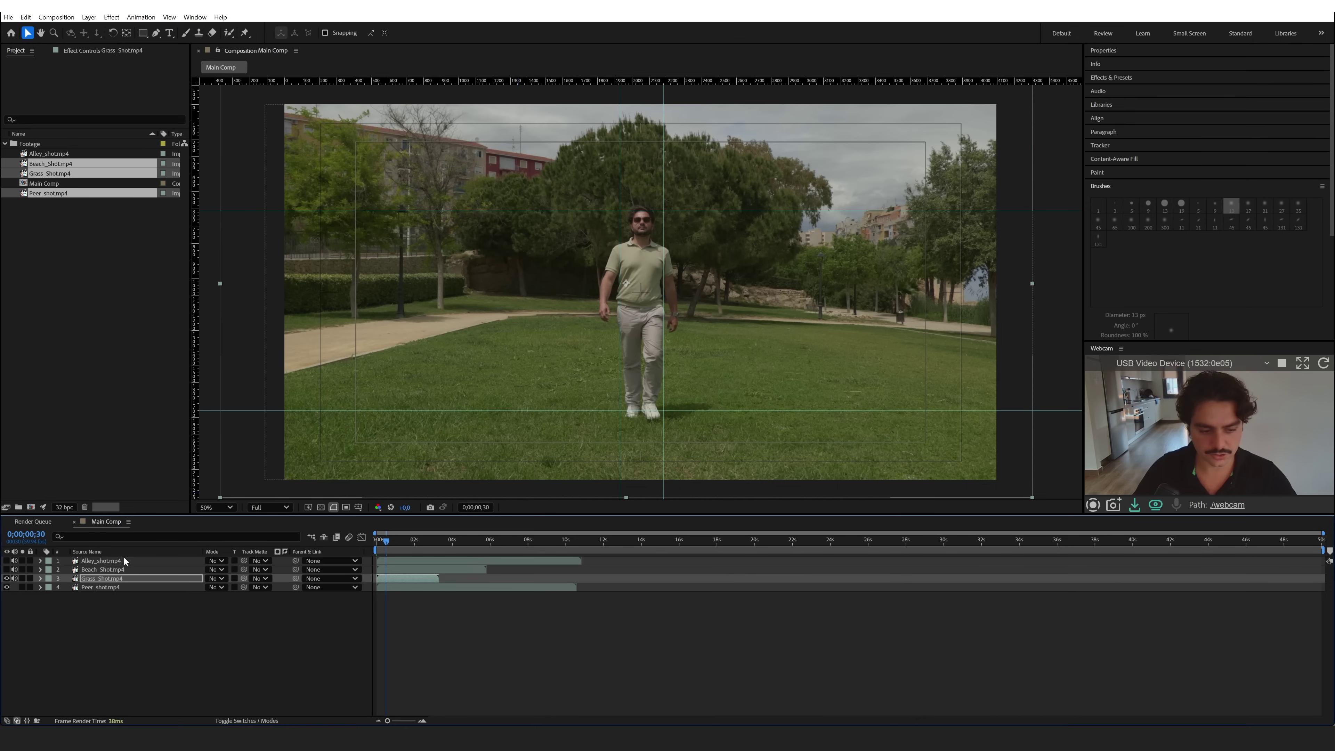
- Show the beach shot and reposition and enlarge it so the walking man fits between the guides
click(7, 570)
click(100, 570)
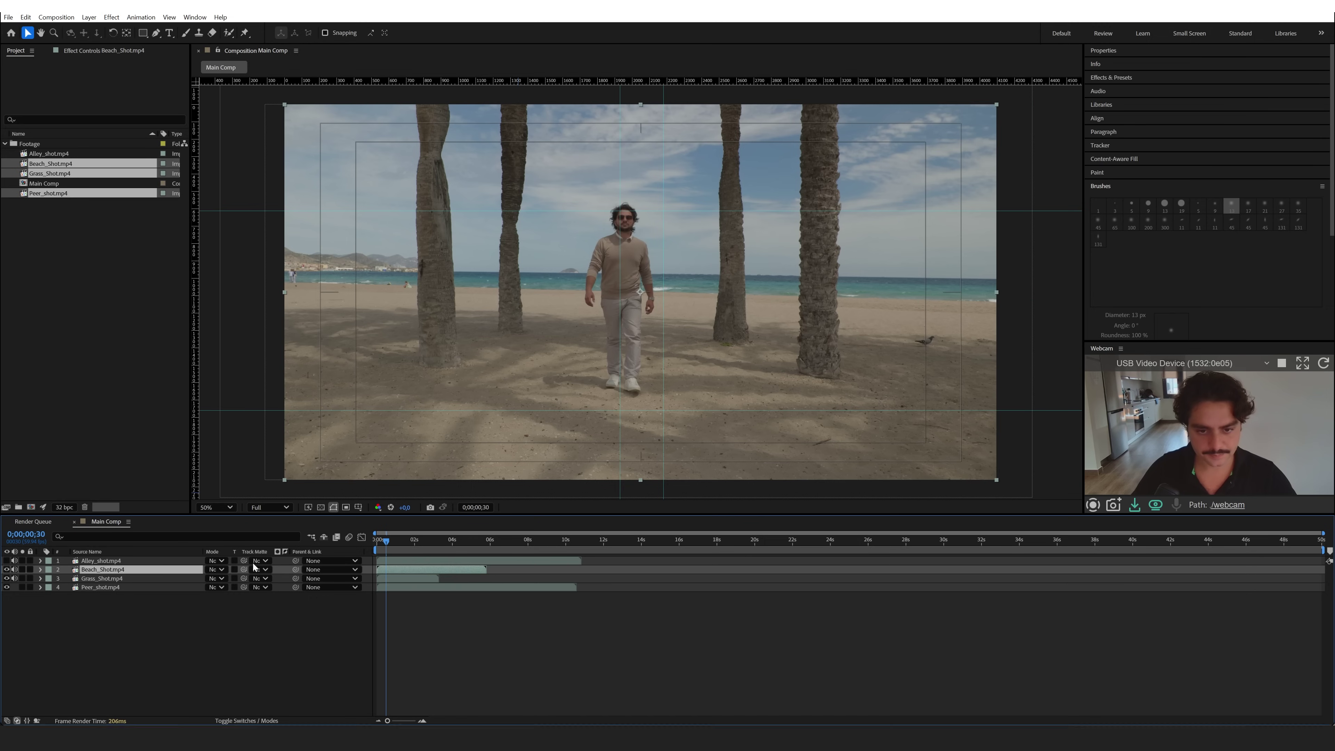
click(632, 335)
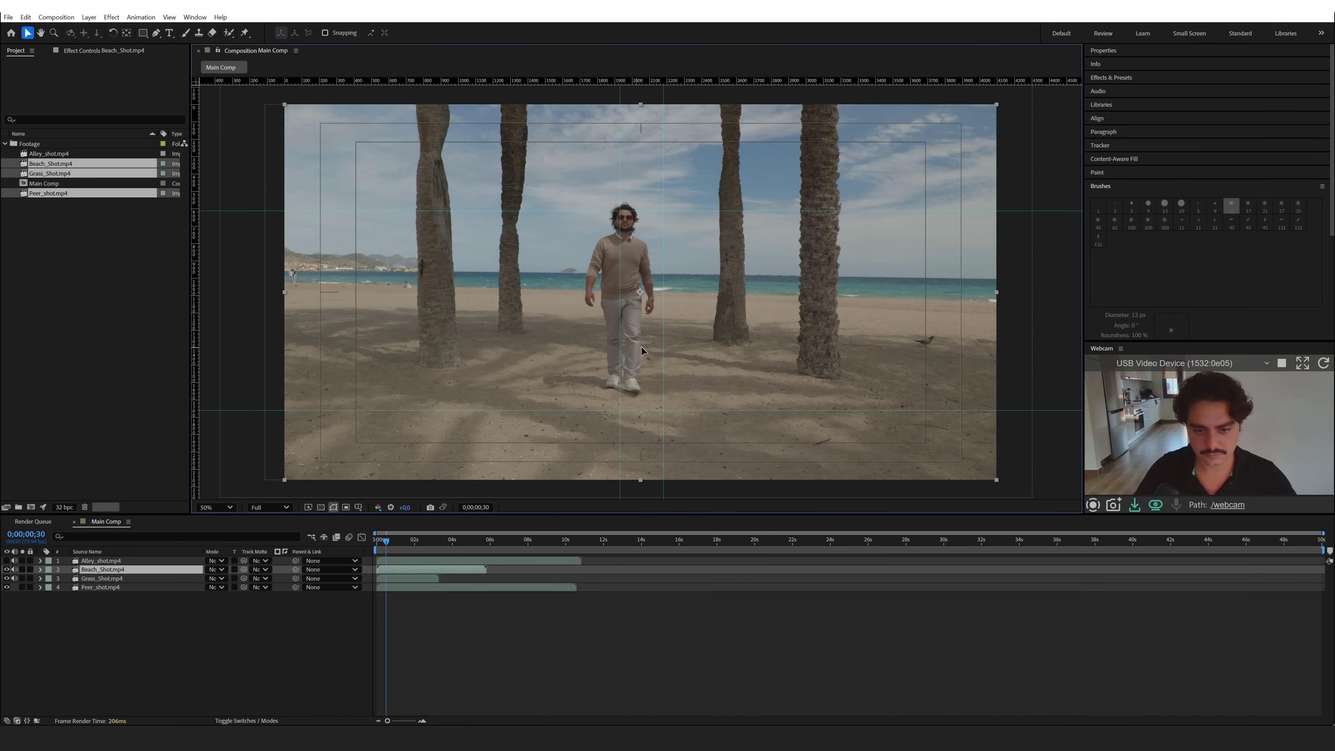
drag(641, 347, 657, 356)
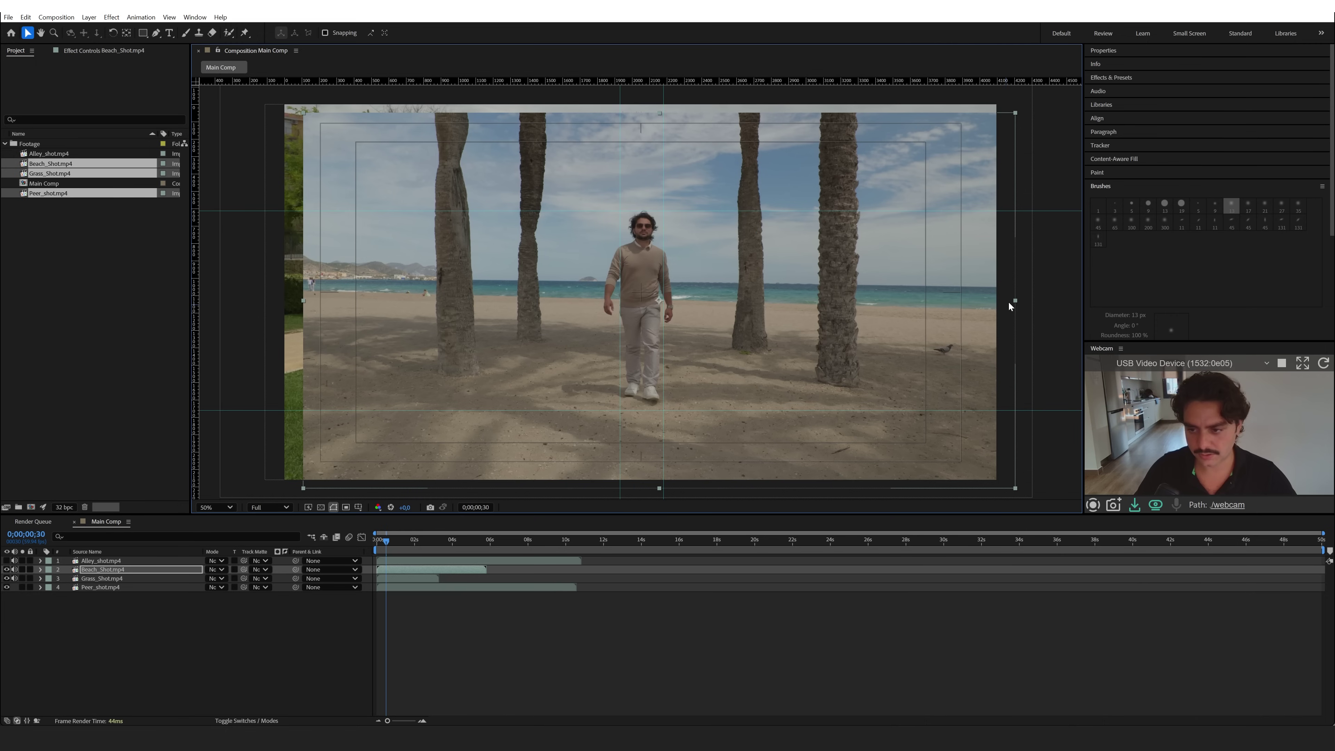
drag(1015, 300, 1088, 316)
- At the start of the composition, enlarge and shift the alley shot to fit the man to the guides and reveal its Scale property
key(Home)
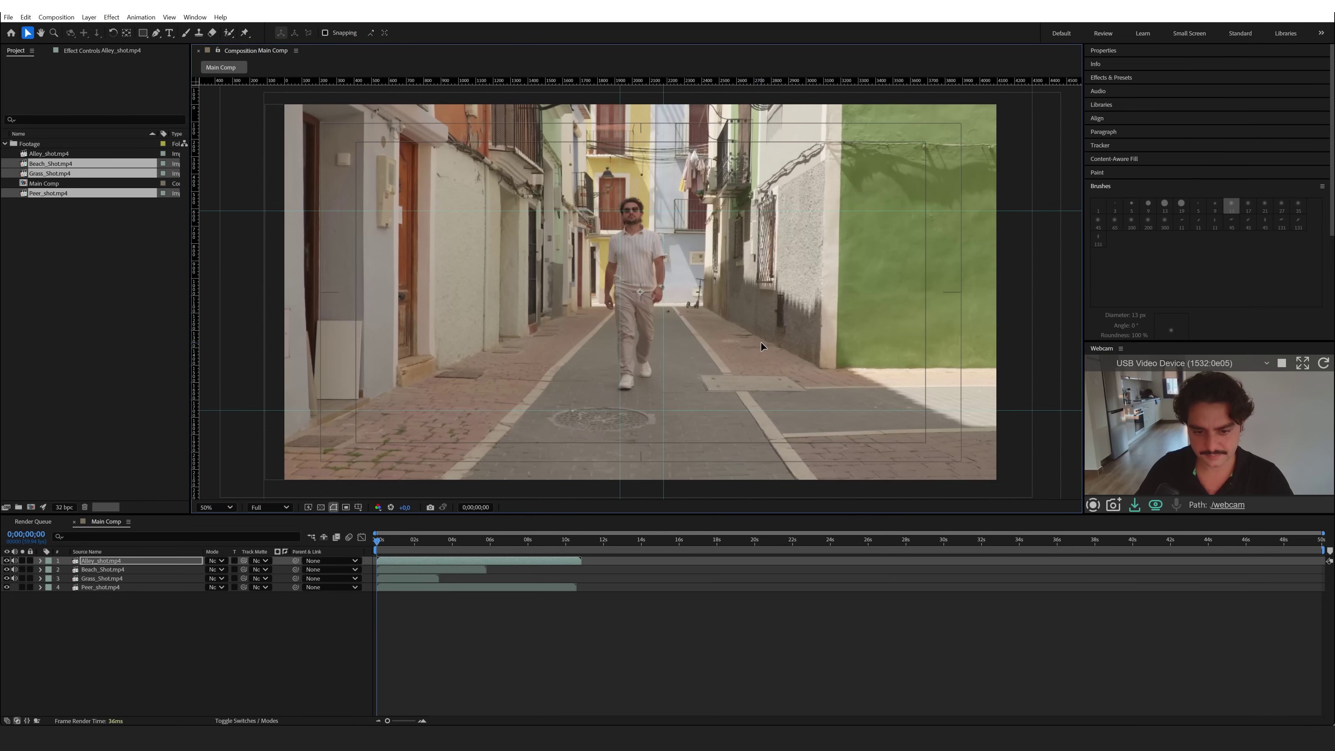
key(s)
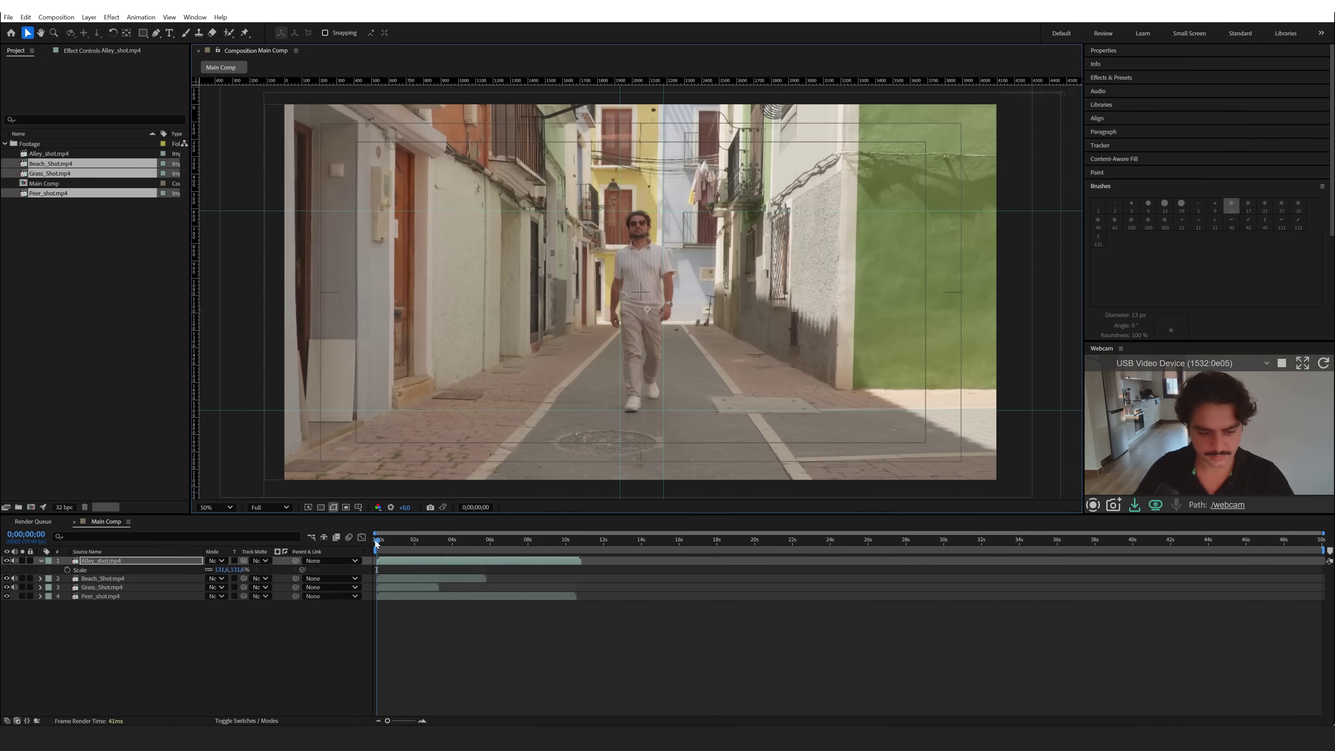
key(space)
key(space)
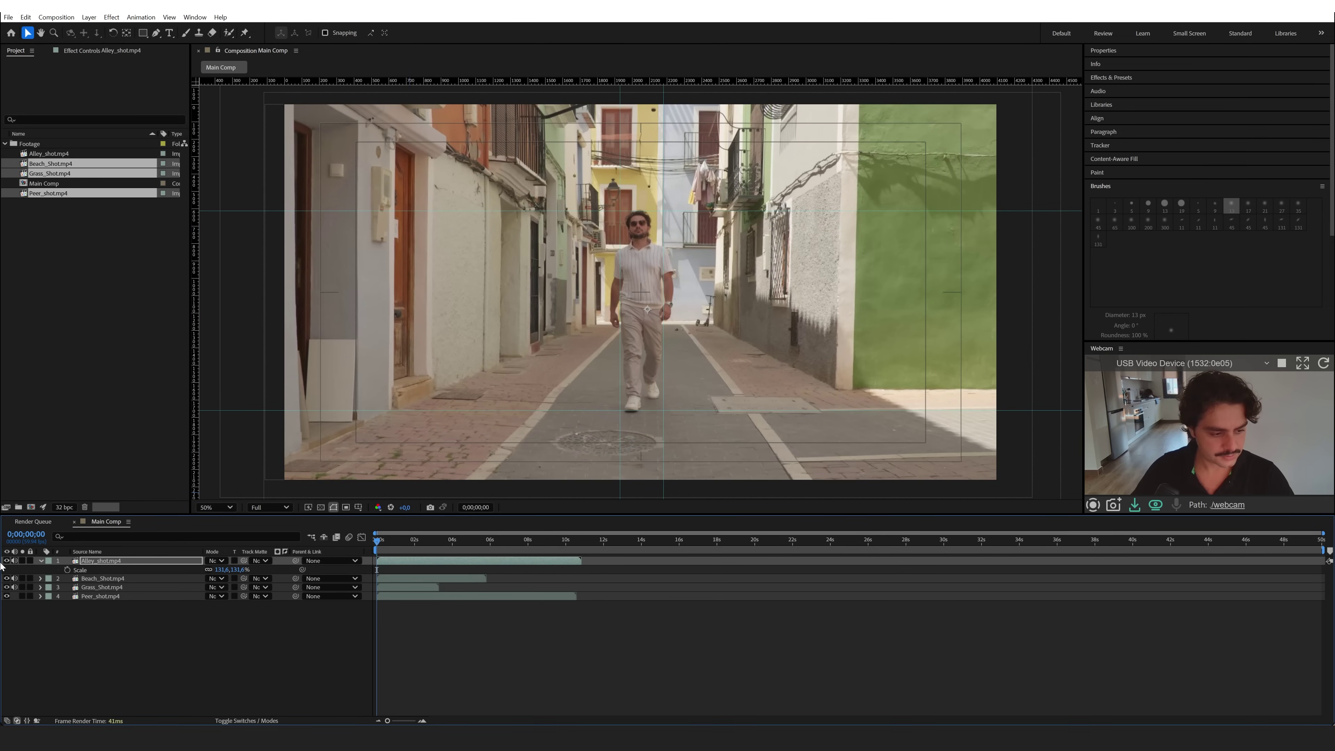
- Toggle the visibility of the alley, beach and grass layers to compare the man's alignment across all four shots
click(6, 560)
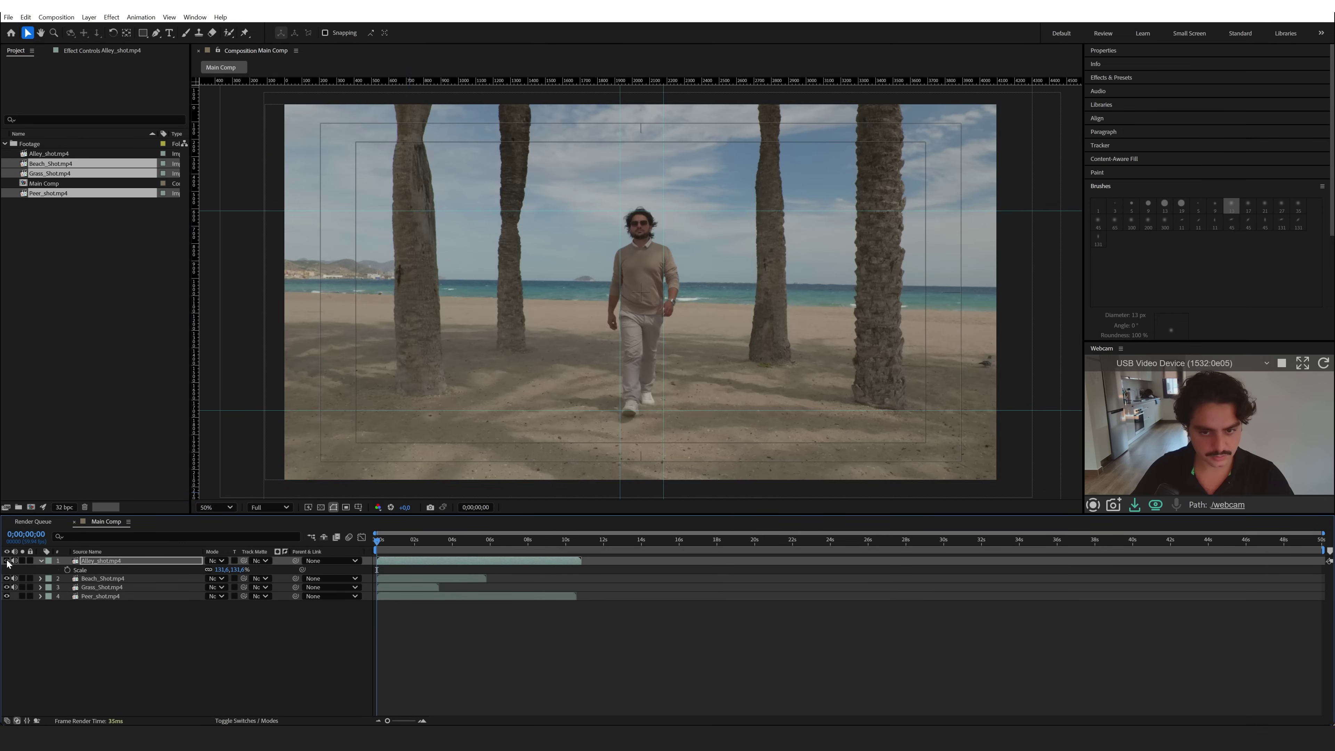
click(6, 578)
click(7, 587)
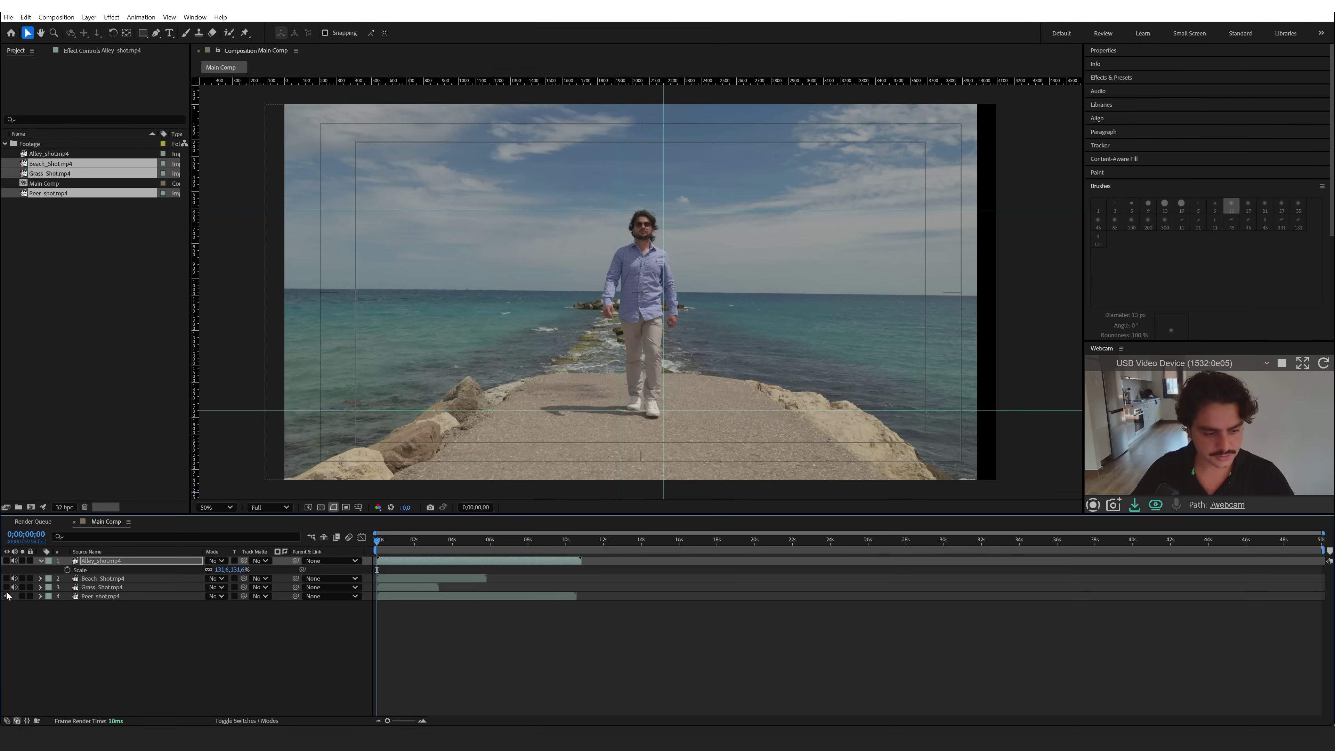
click(6, 586)
click(6, 578)
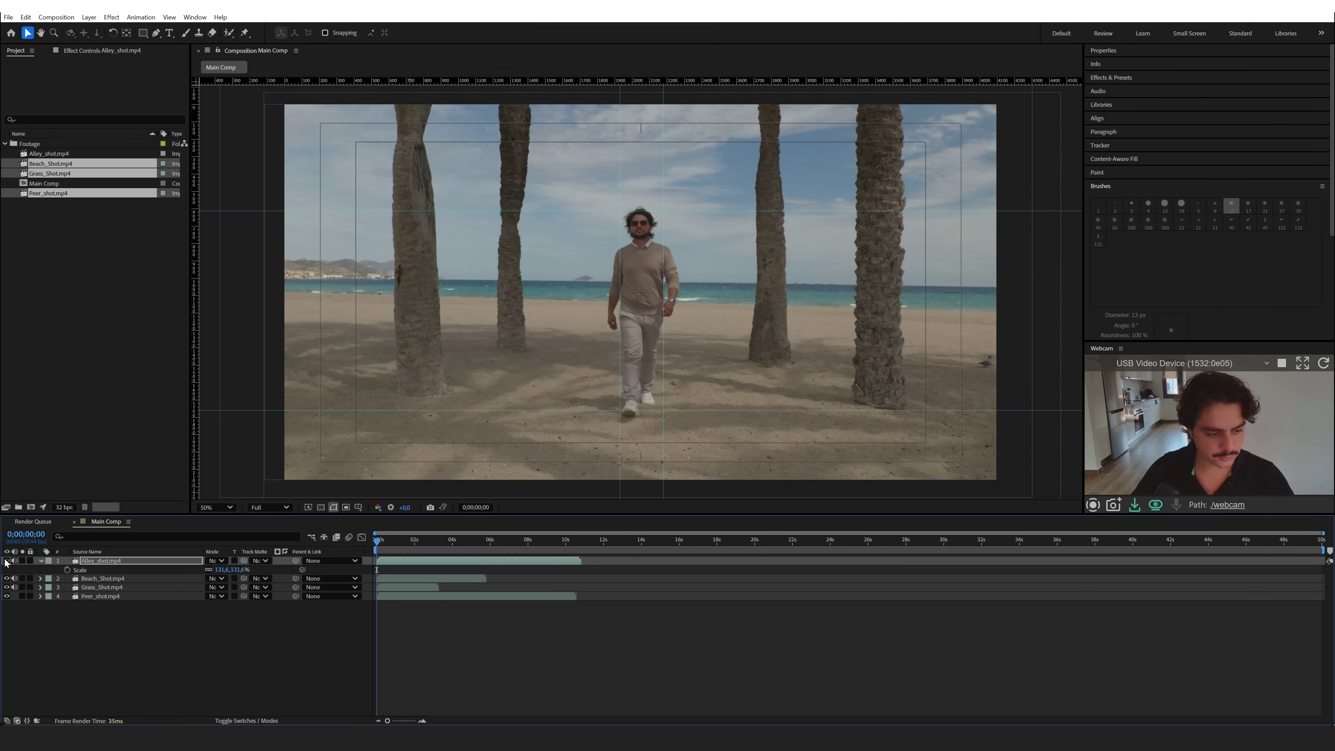
click(6, 560)
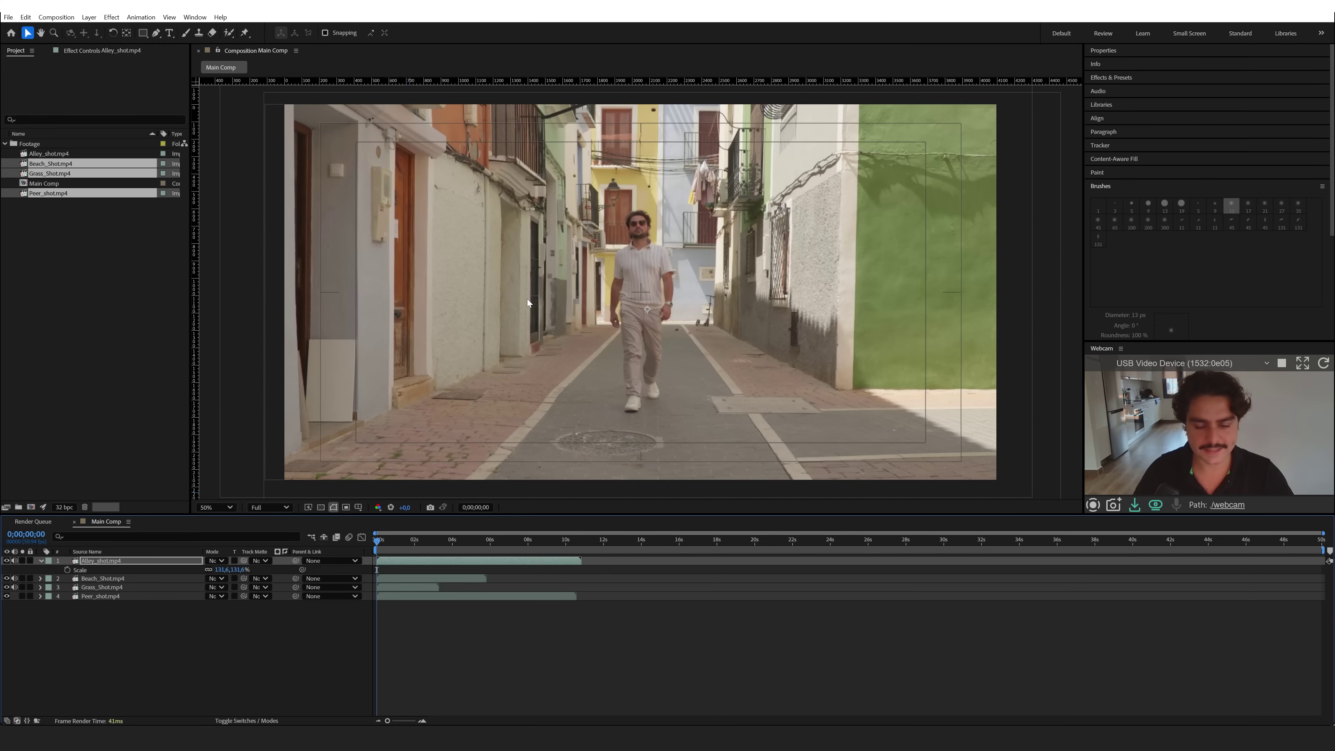
- Hide the rulers and guides and enlarge the timeline's time scale to see the clips in more detail
key(ctrl+r)
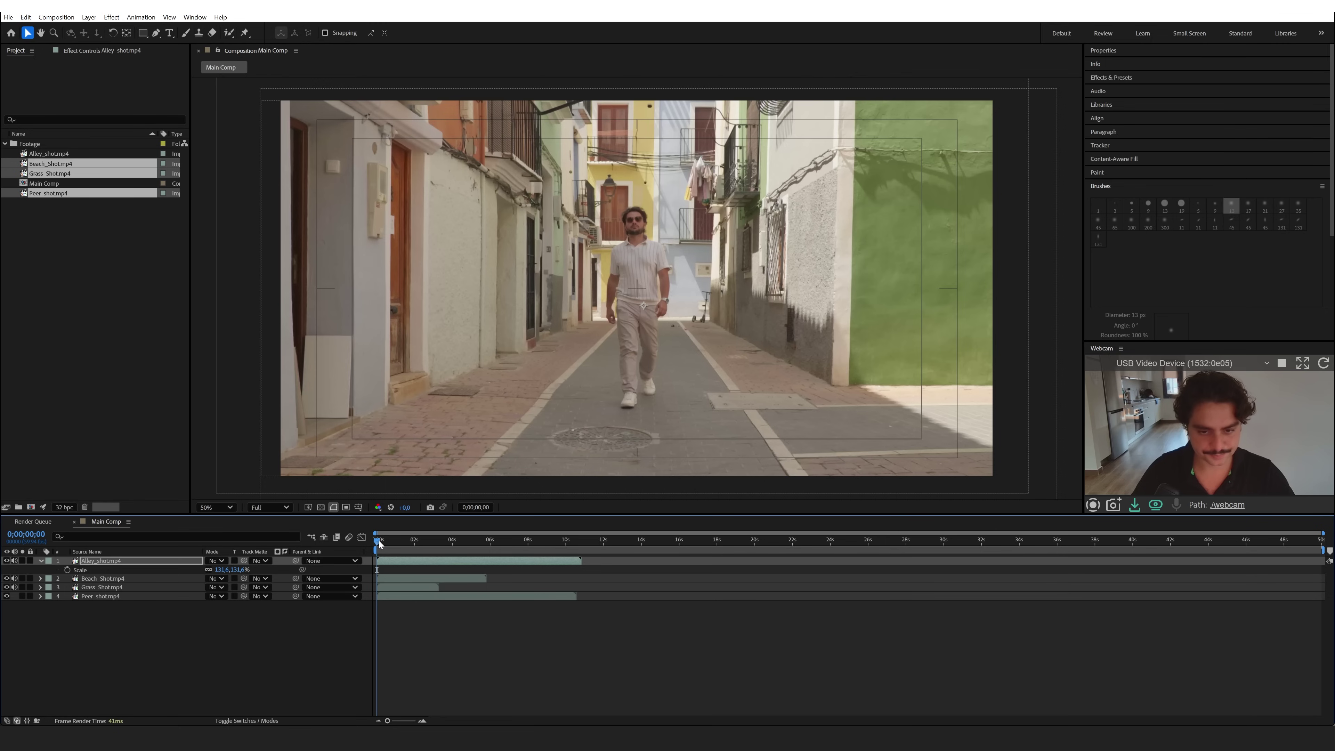
key(equal)
key(equal)
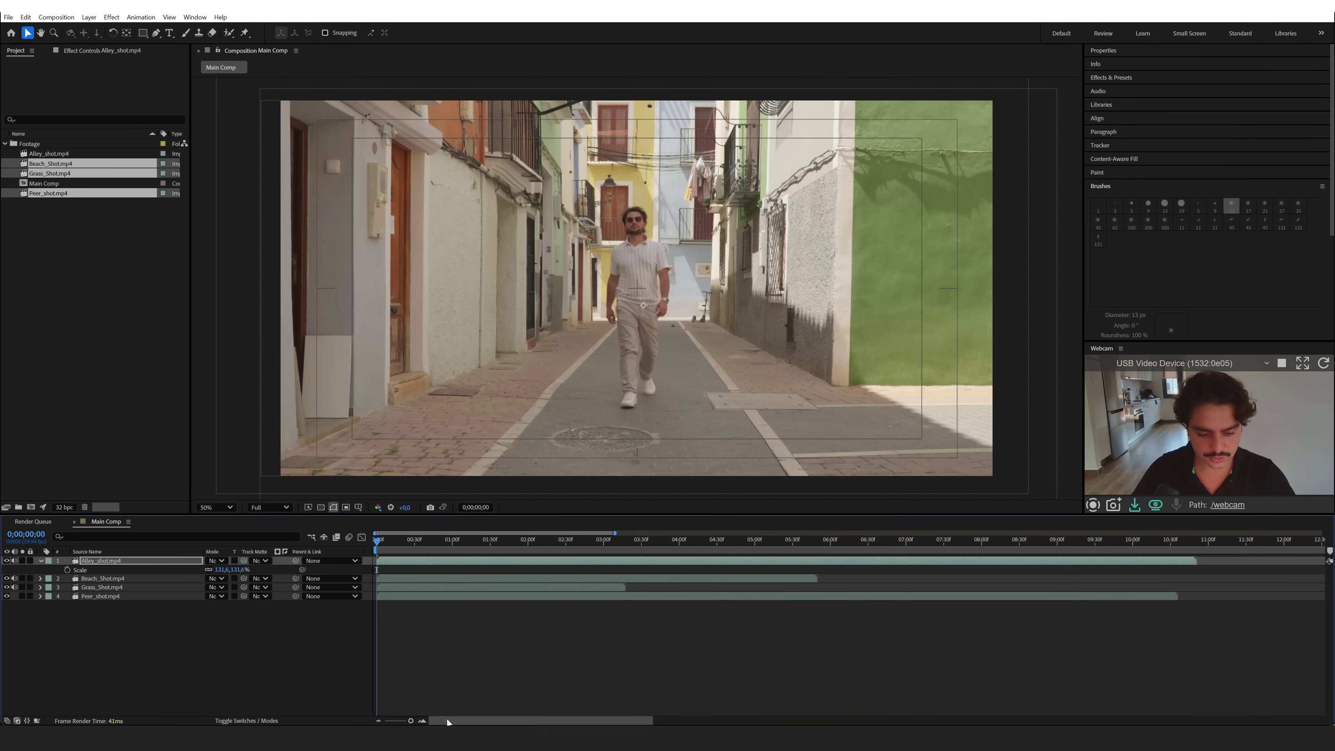
- Hide the alley, beach and grass layers, select the pier layer and set the current time to 3 seconds
click(6, 561)
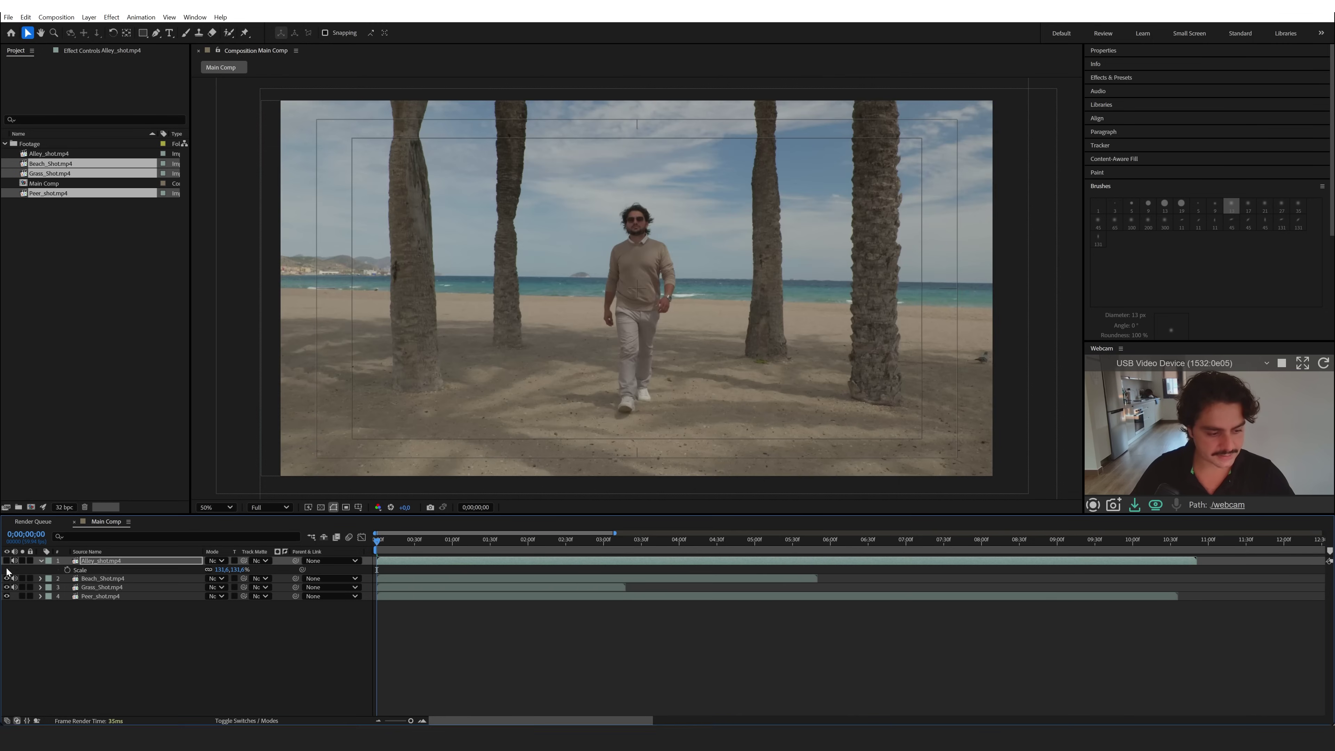
click(7, 587)
click(6, 578)
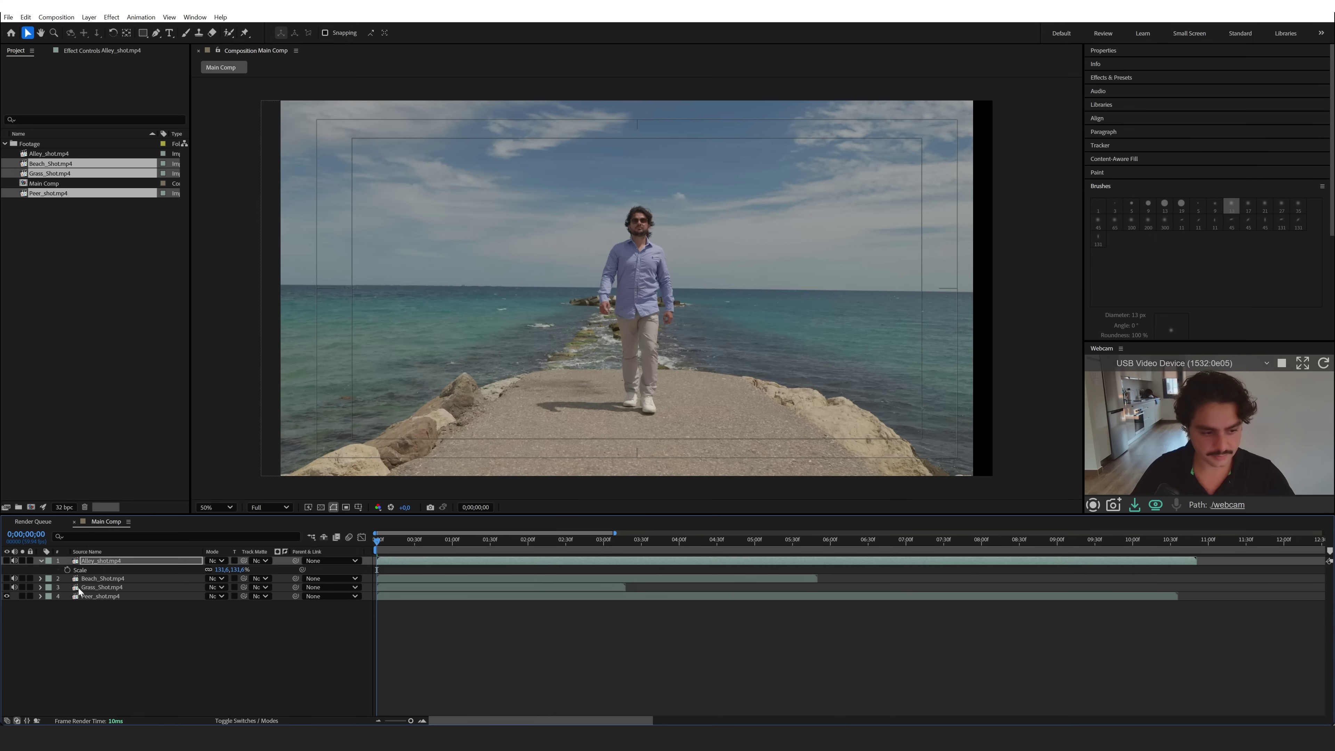
click(86, 596)
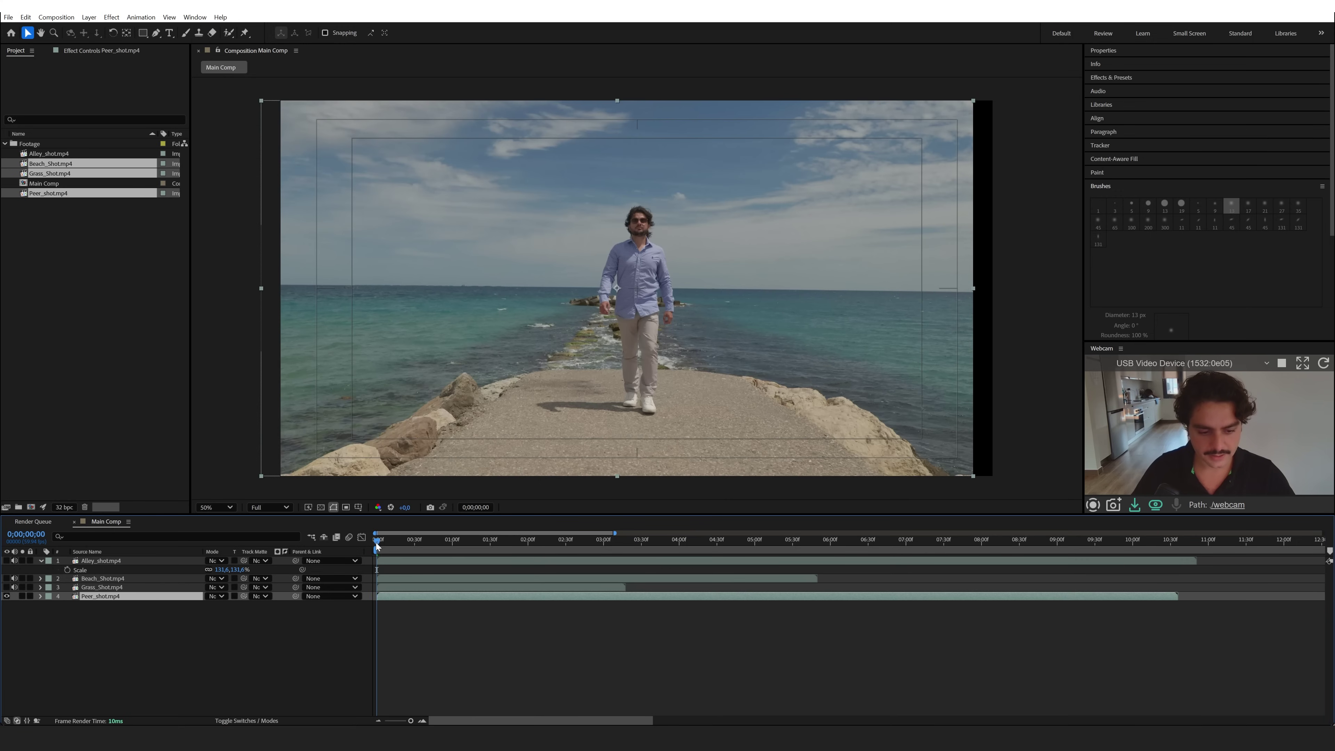
drag(377, 541, 605, 562)
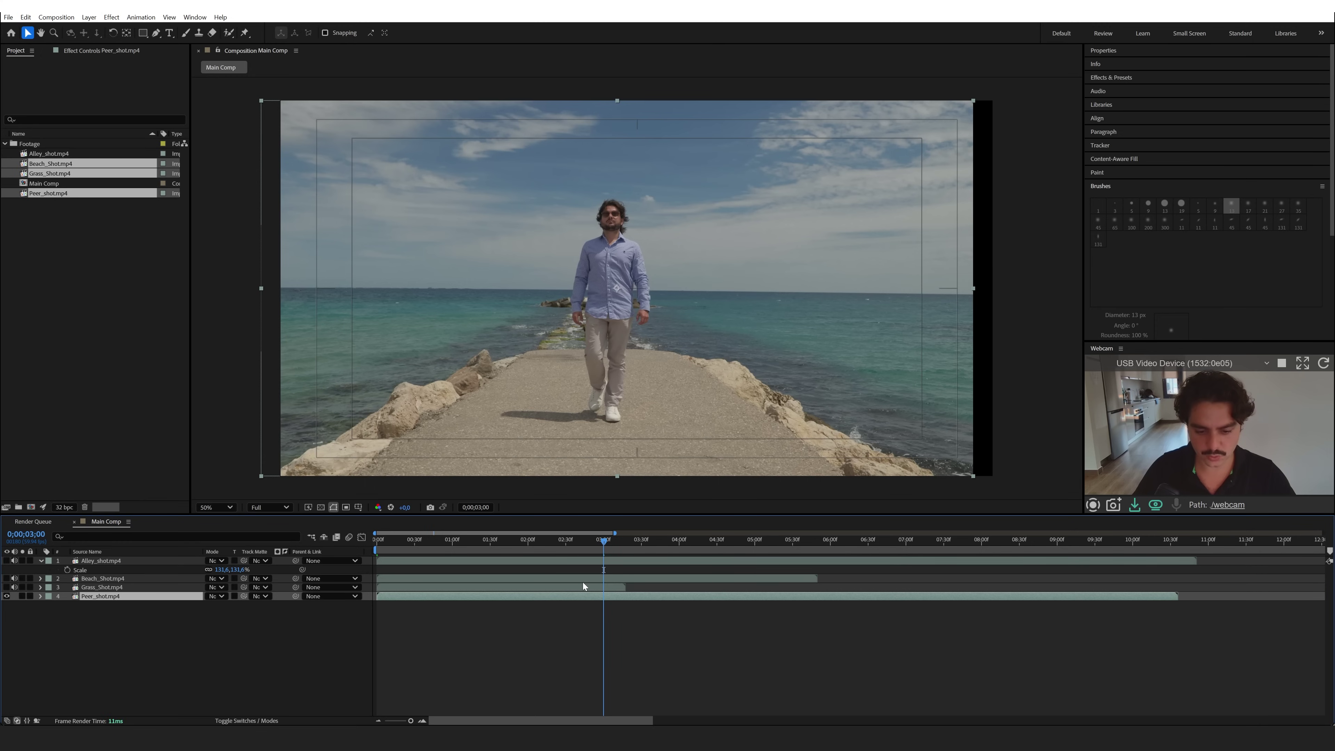
- Move the grass clip later in time so it starts just before the 3-second mark and make its layer visible
click(529, 588)
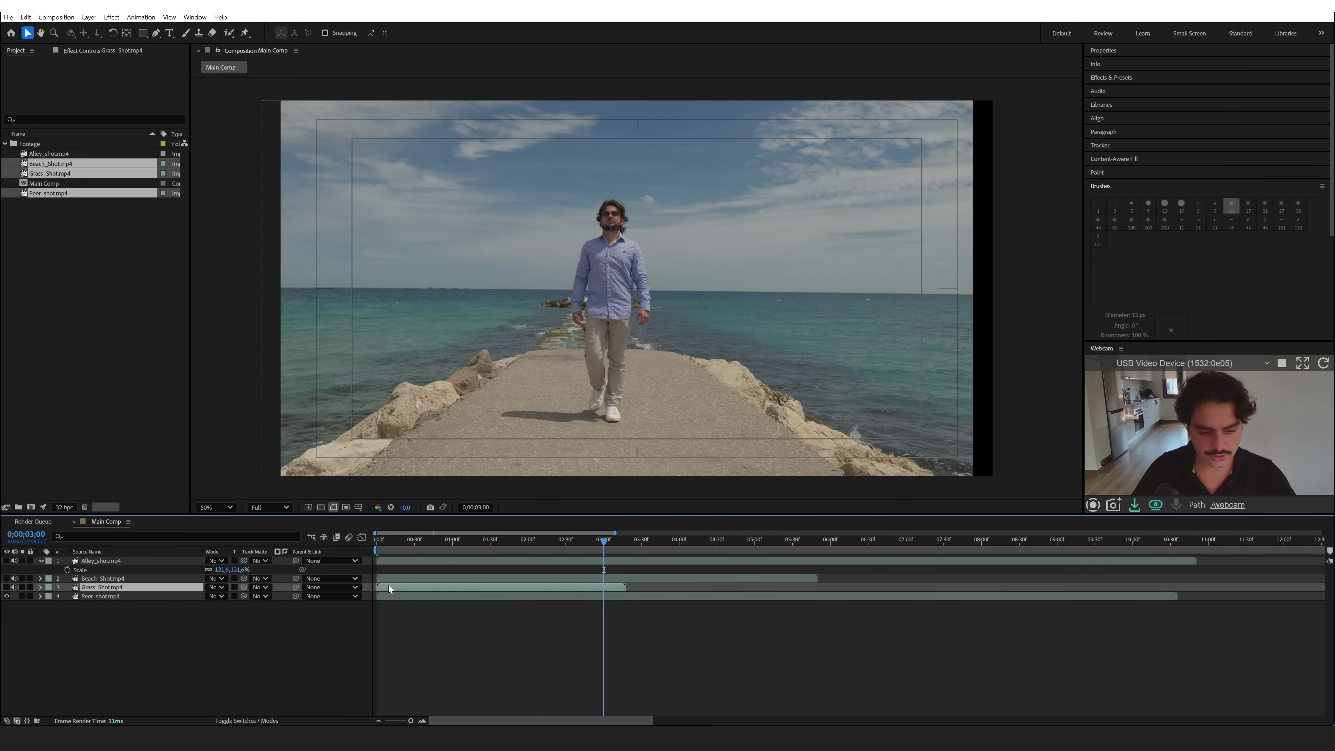
drag(389, 588, 602, 587)
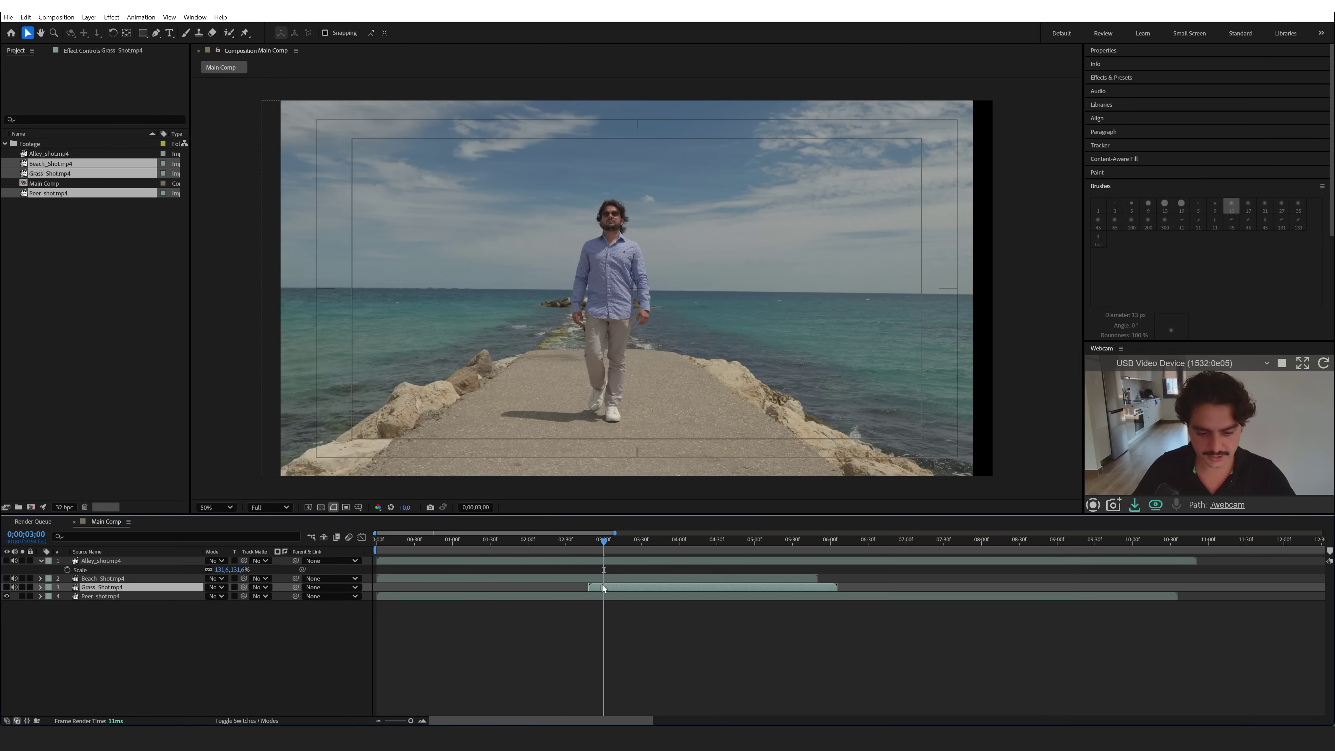
click(7, 587)
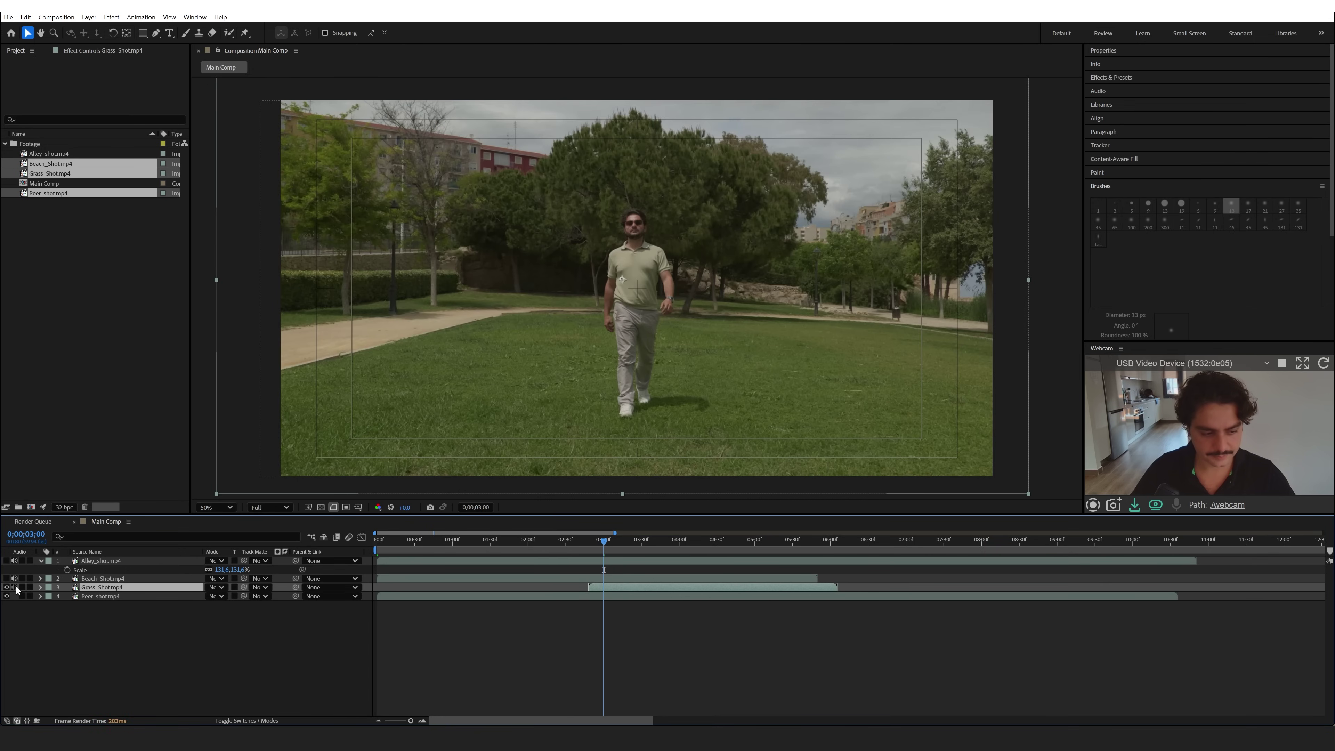
- Set the grass layer's opacity to 50% and shift its clip slightly earlier to match the man's stride in the pier shot
key(t)
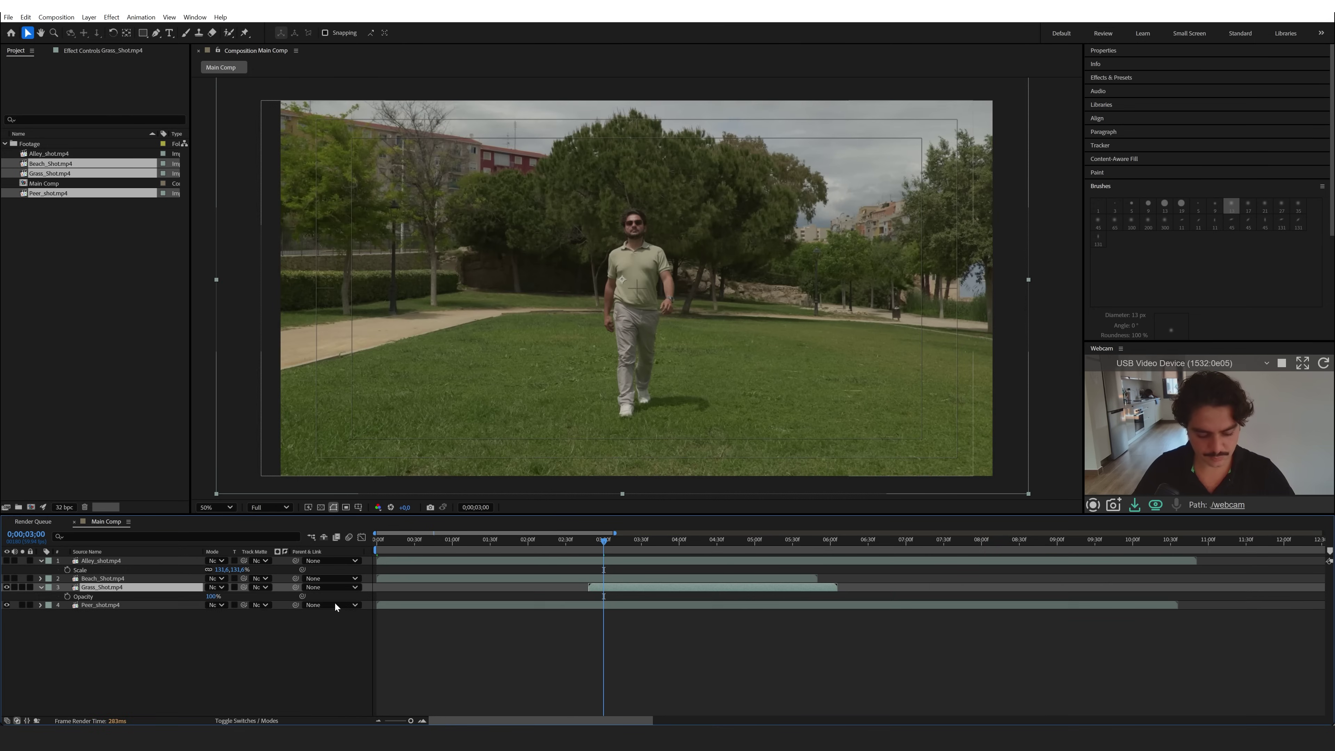
click(208, 596)
text(50)
key(Return)
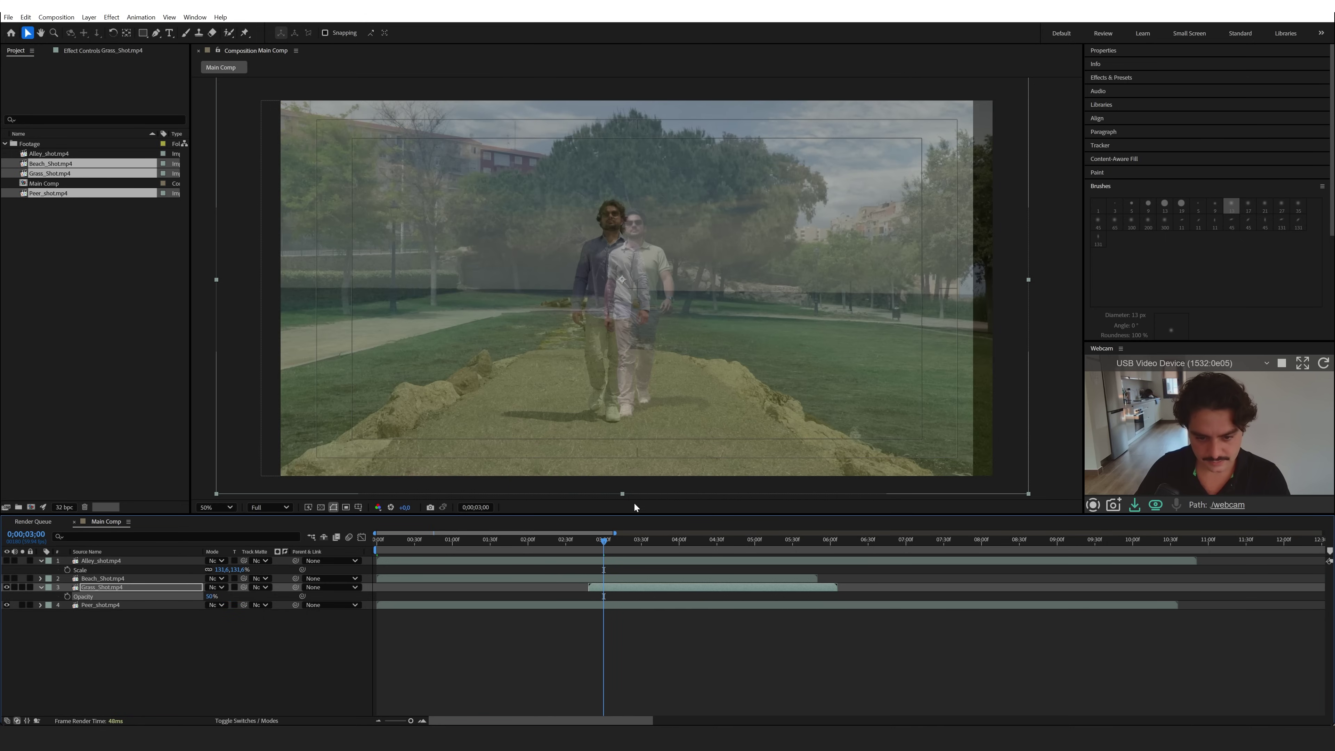
drag(603, 587, 588, 586)
- Keyframe the pier layer's Position at 0 seconds and again at 3 seconds, shifting the shot sideways so the man overlaps the grass shot's man
click(587, 607)
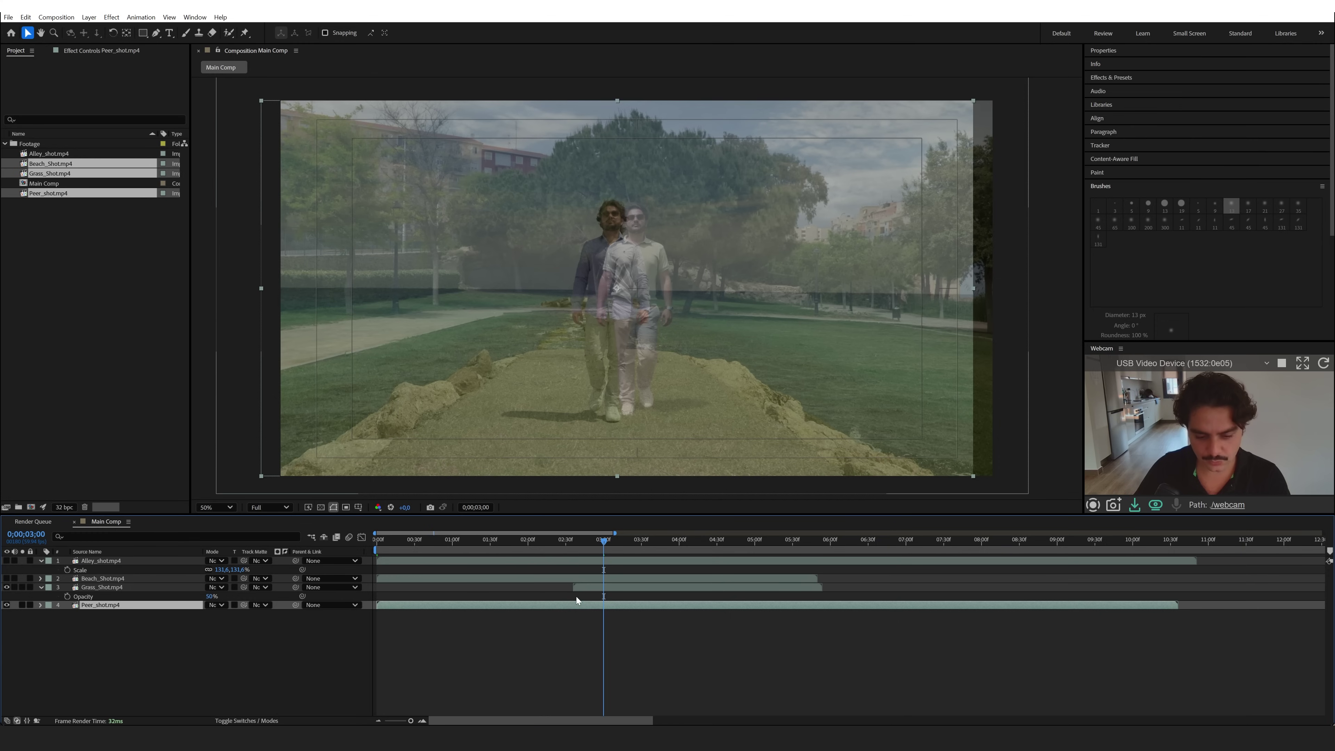
drag(603, 540, 367, 550)
key(p)
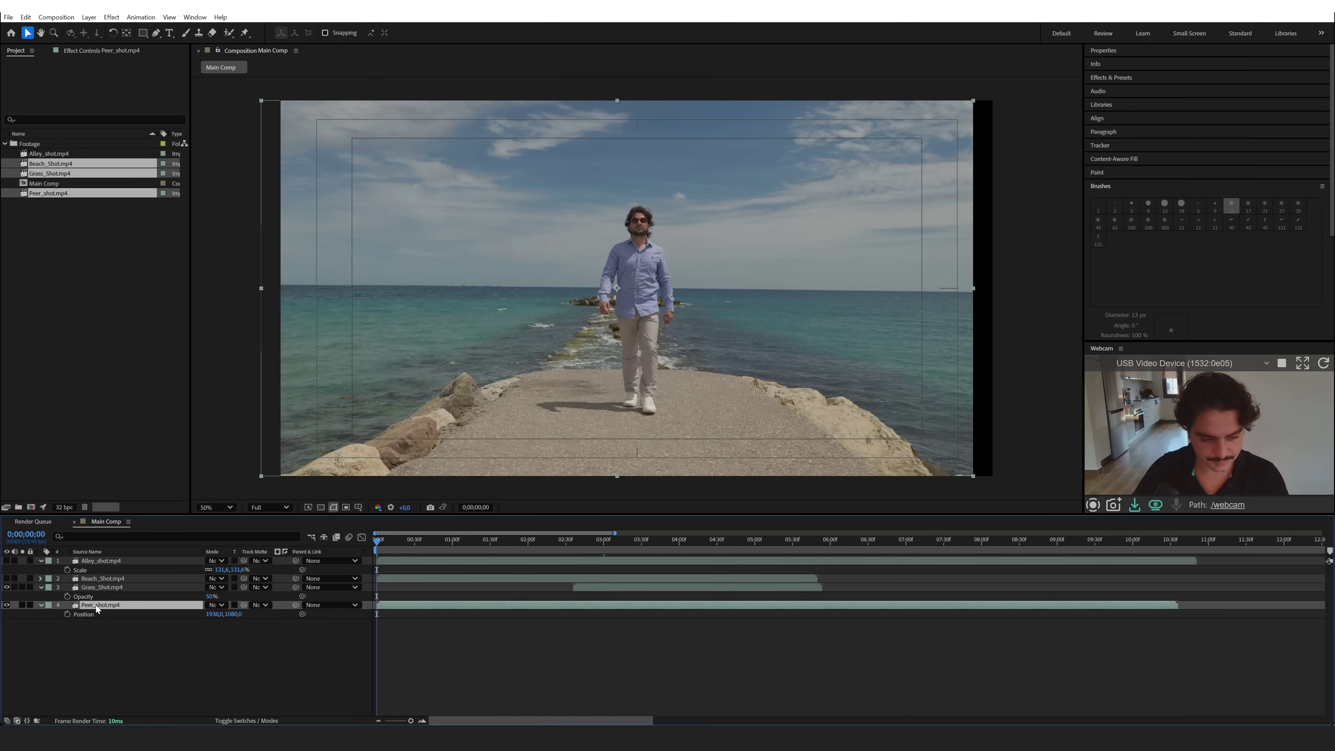
click(67, 614)
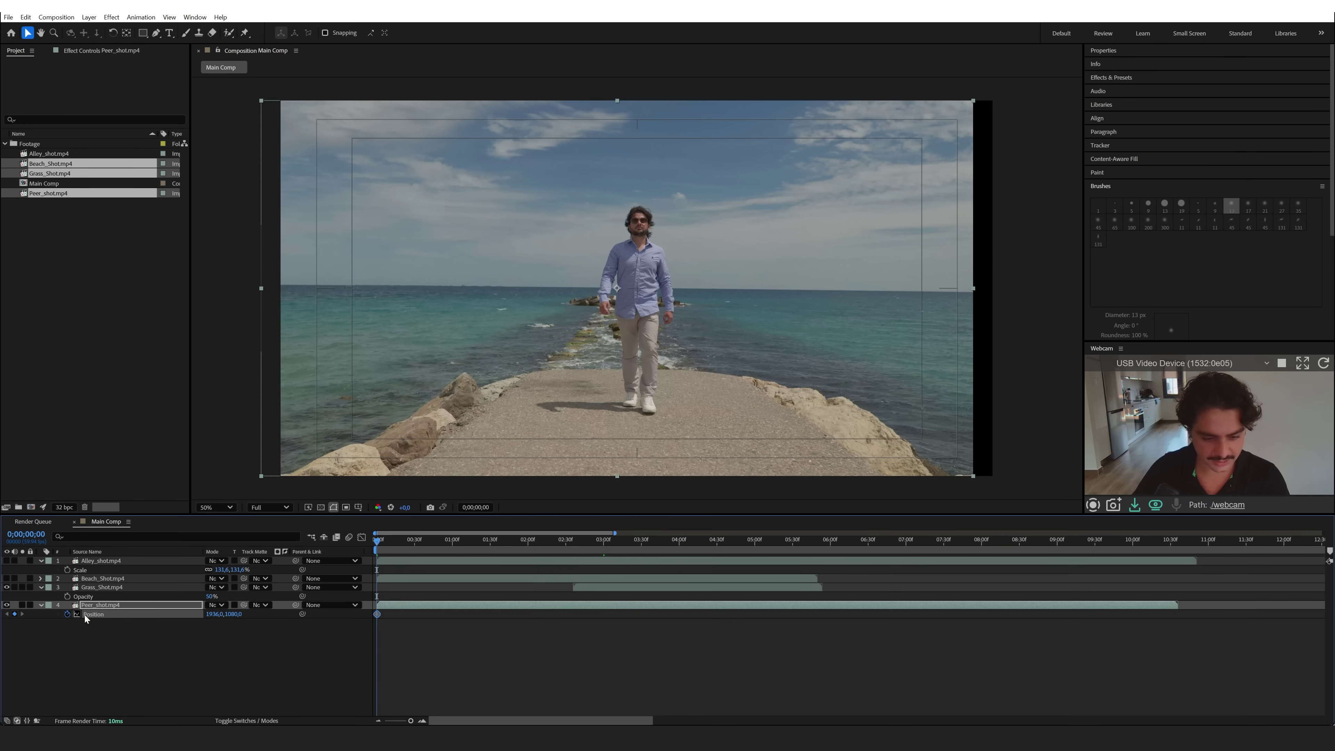
click(603, 540)
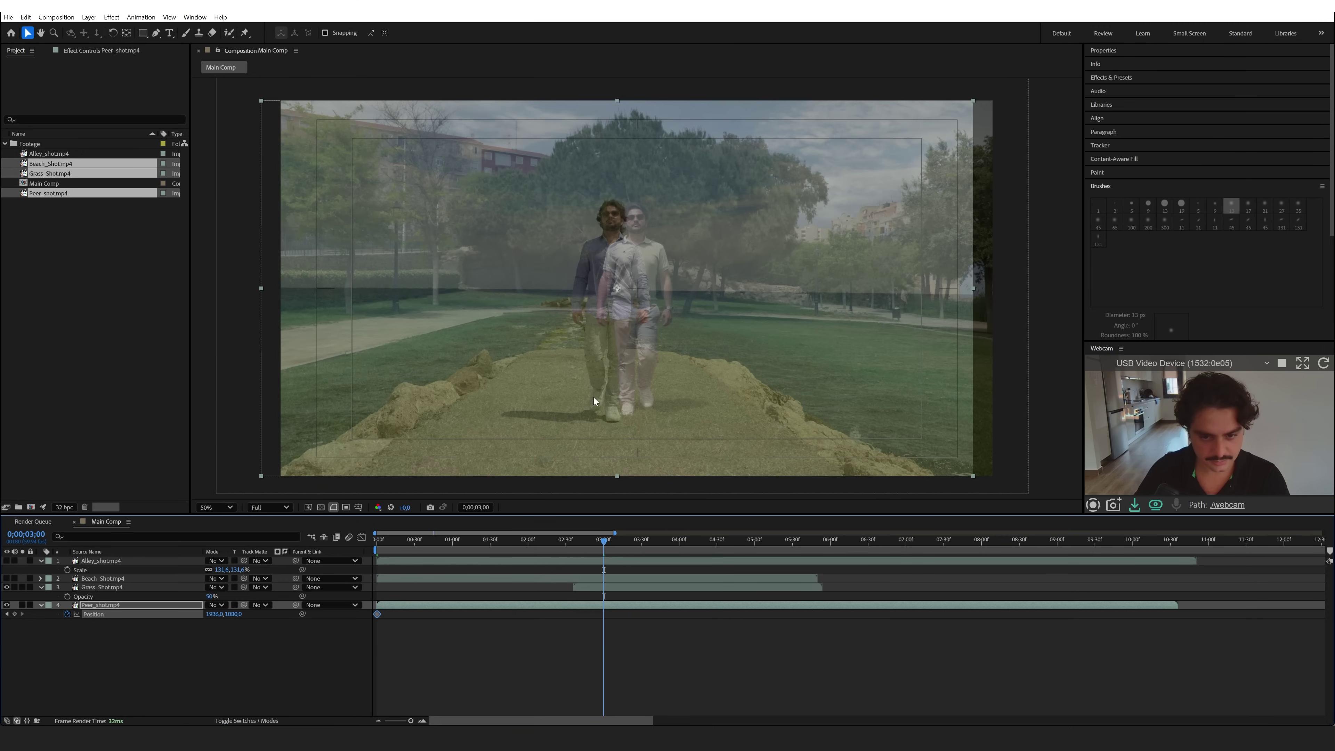
drag(593, 398, 633, 380)
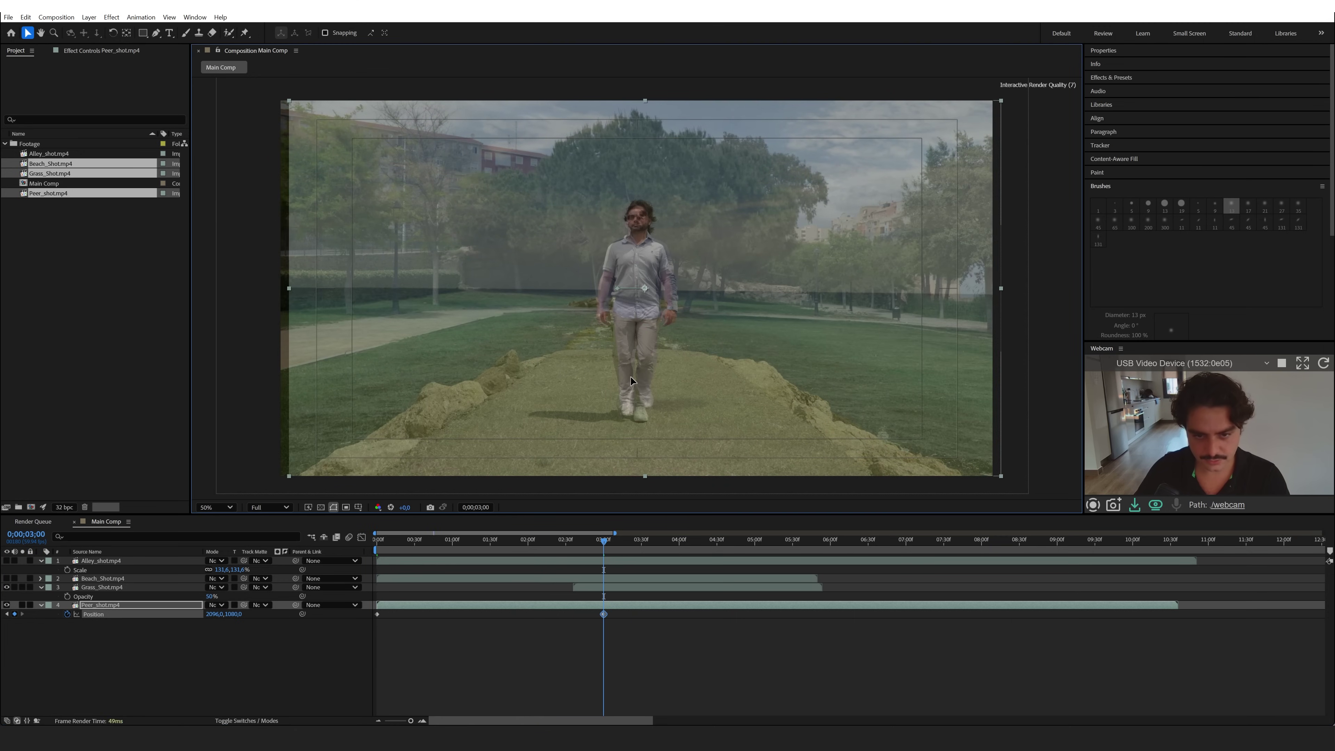
- Scrub through the pier shot's movement and move its second Position keyframe later, to just past 4 seconds
drag(604, 542, 388, 547)
key(k)
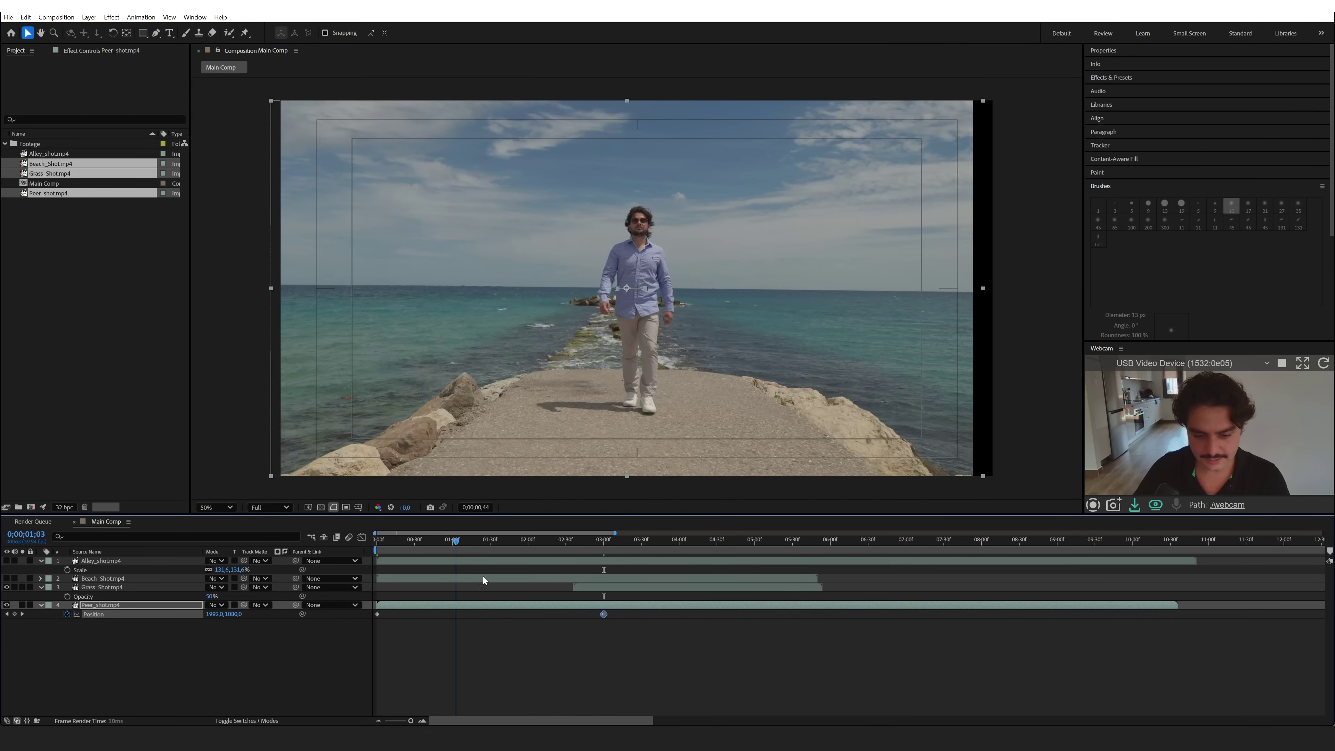
key(Page_Up)
drag(603, 615, 691, 614)
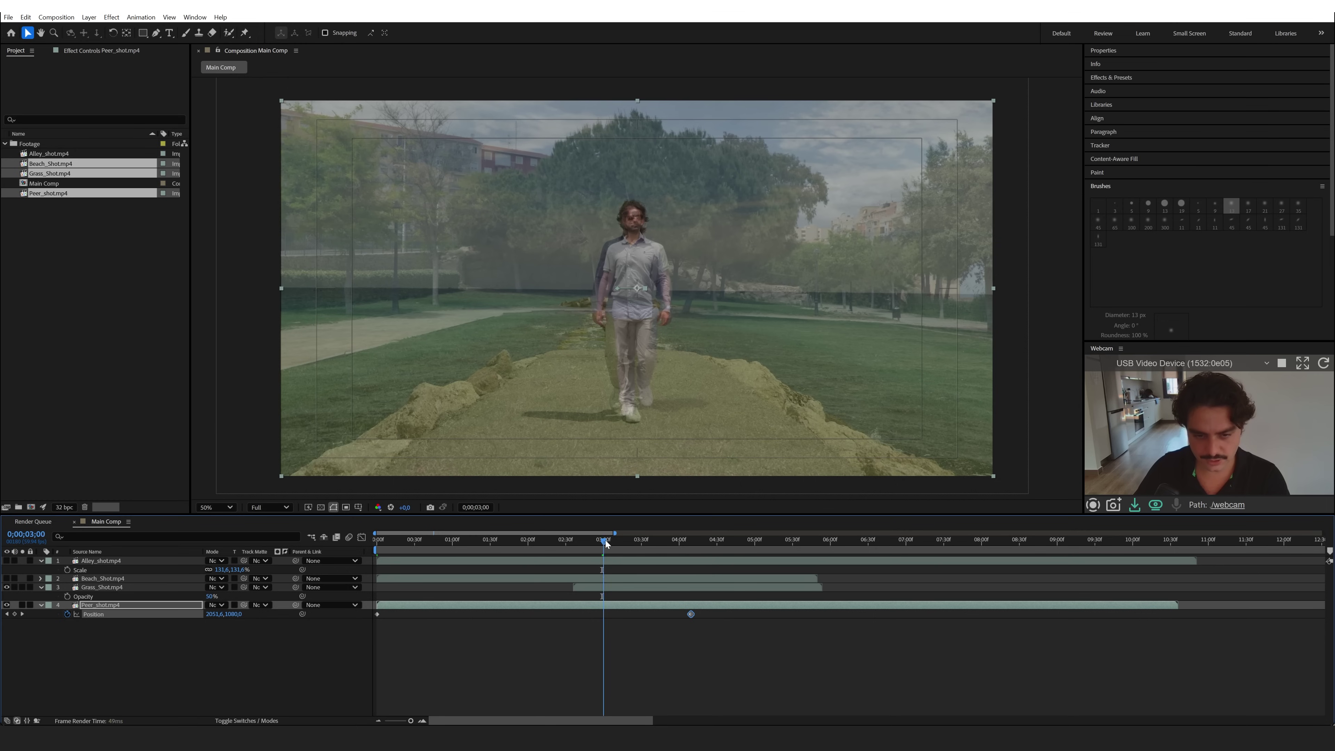
- At 3 seconds, nudge the grass shot slightly so its man lines up with the man in the pier shot
click(604, 542)
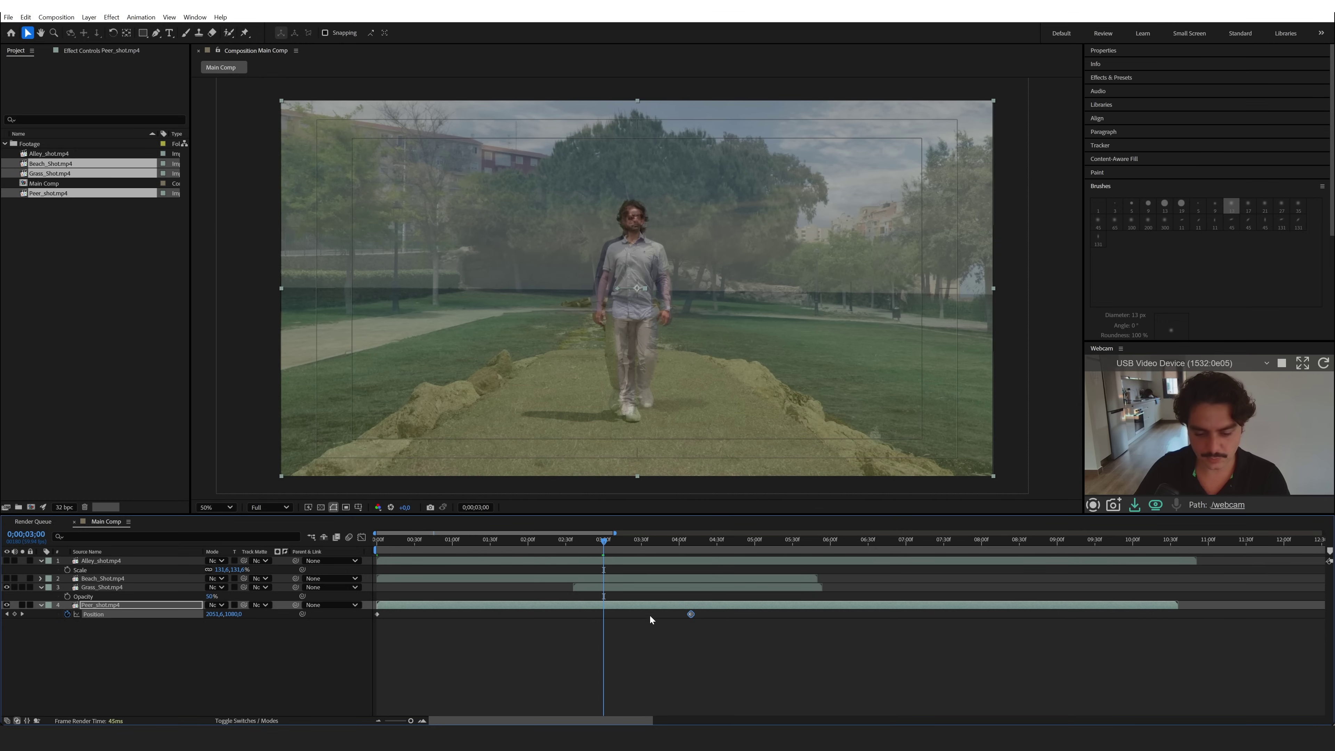
click(599, 586)
drag(655, 398, 652, 394)
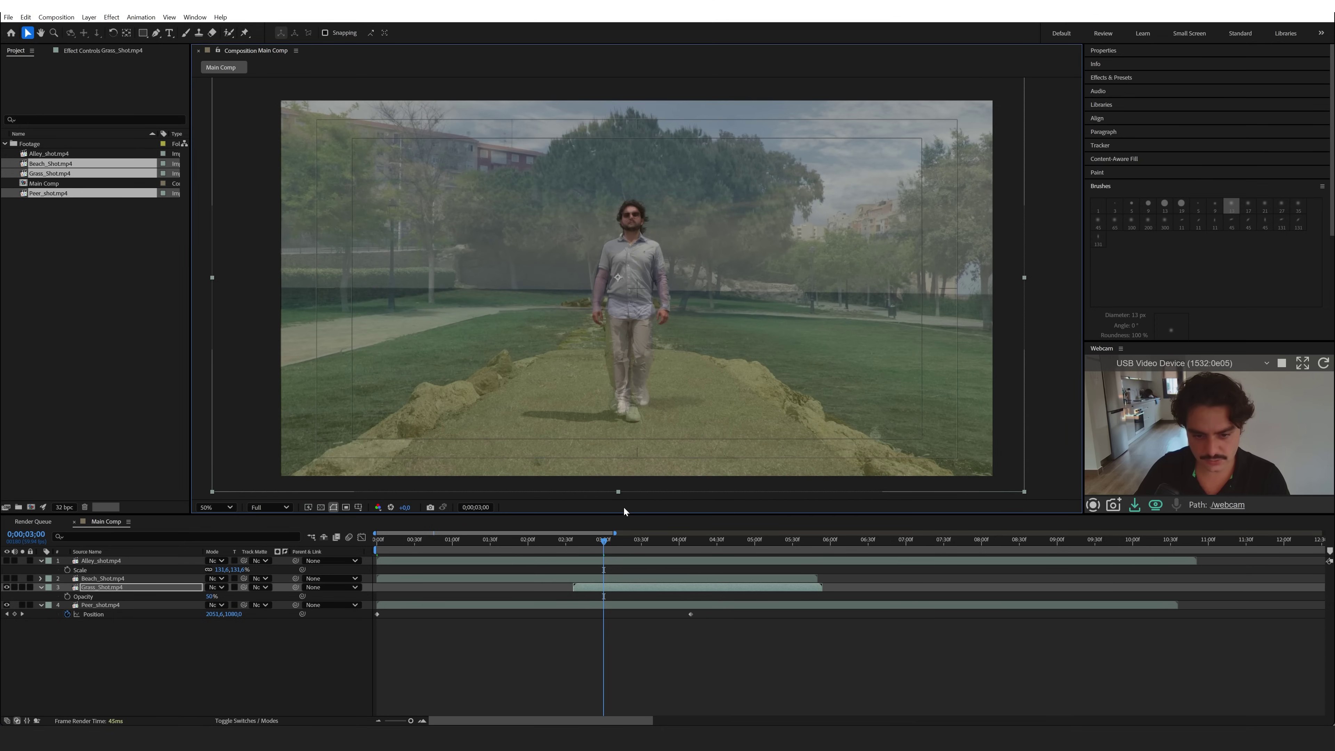
- Shift the grass clip earlier so it starts just before 2 seconds, matching the man's stride and position to the pier shot
drag(611, 587, 563, 590)
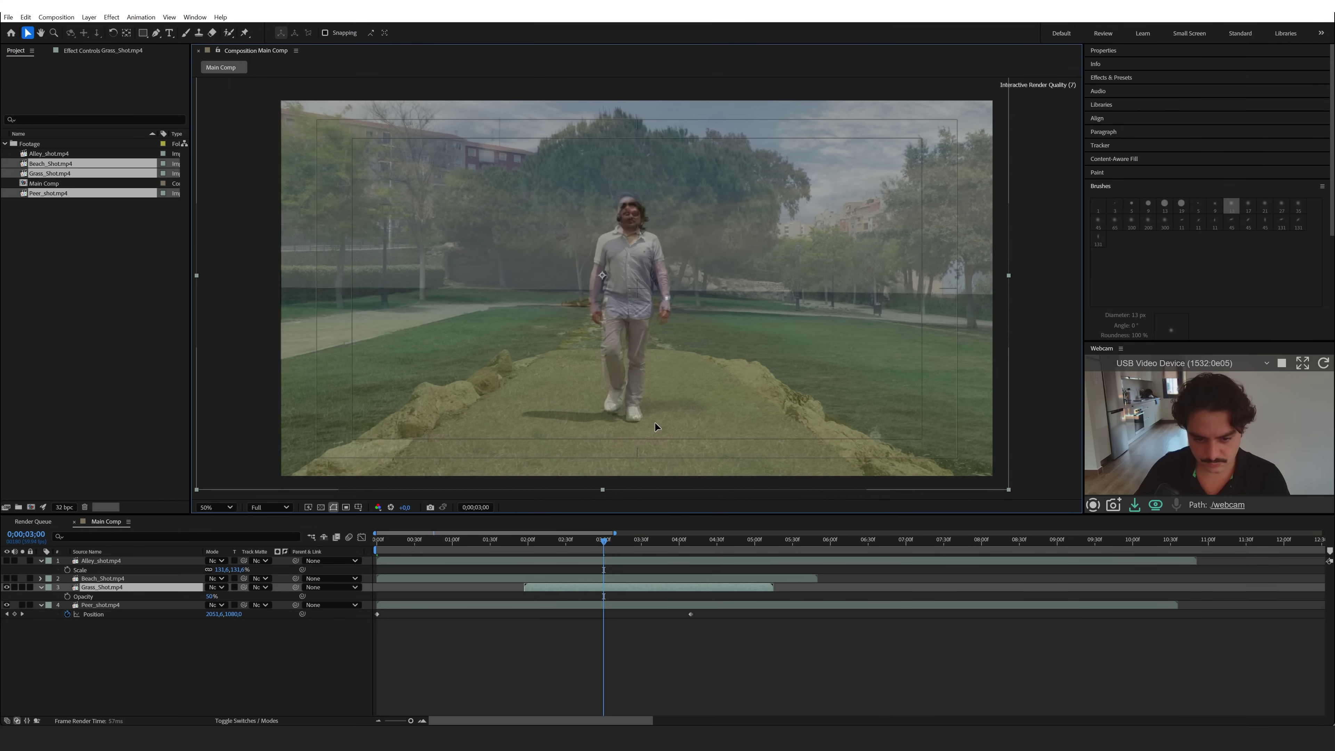
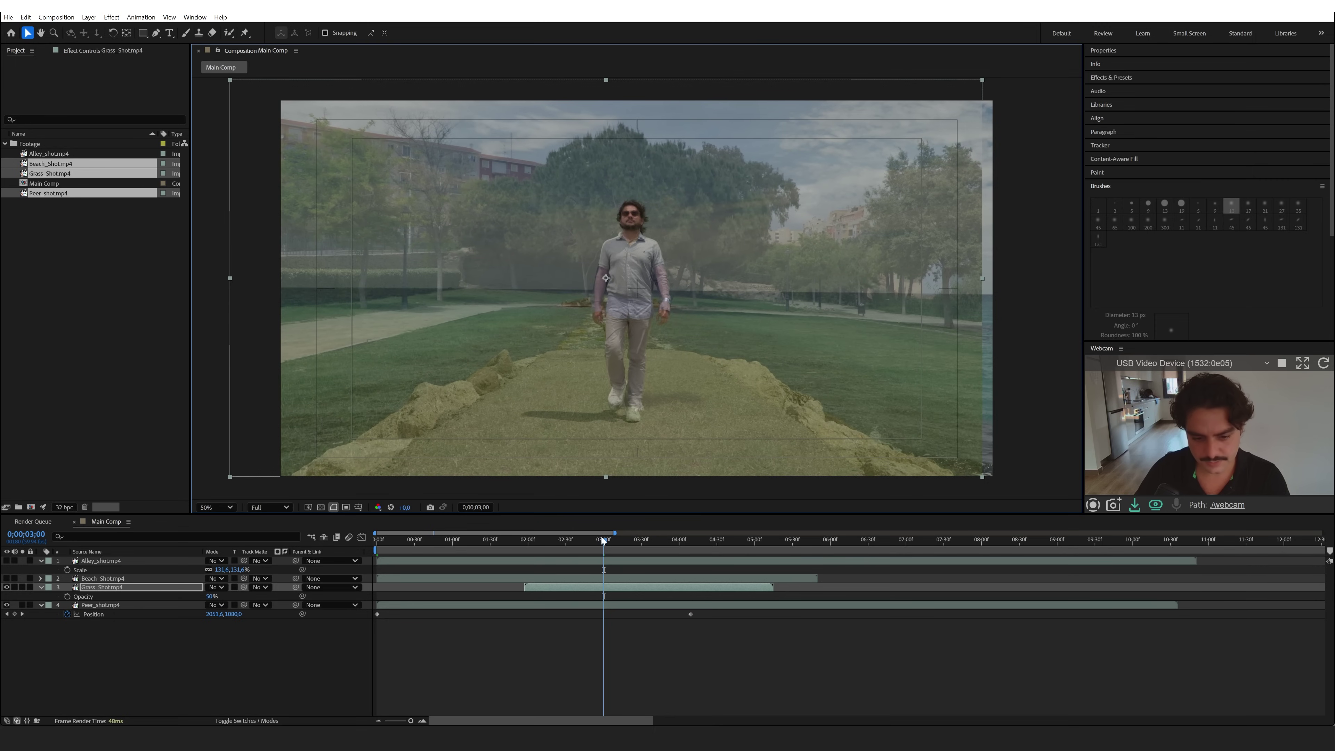
mouse_move(602, 537)
mouse_down()
mouse_move(567, 551)
mouse_move(602, 559)
mouse_up()
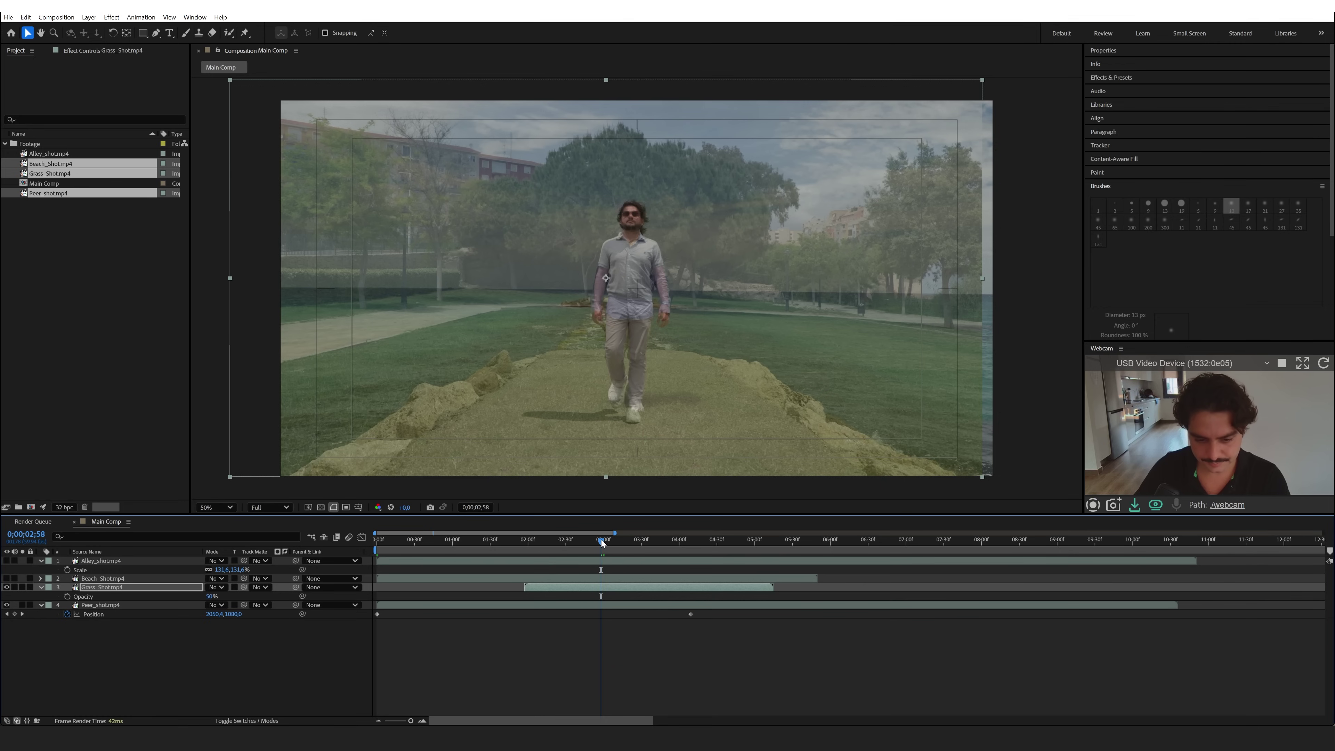
- Keyframe the grass layer's Position at 0;00;02;32 and move the shot sideways so its man overlaps the man on the pier
drag(603, 542, 568, 545)
click(642, 315)
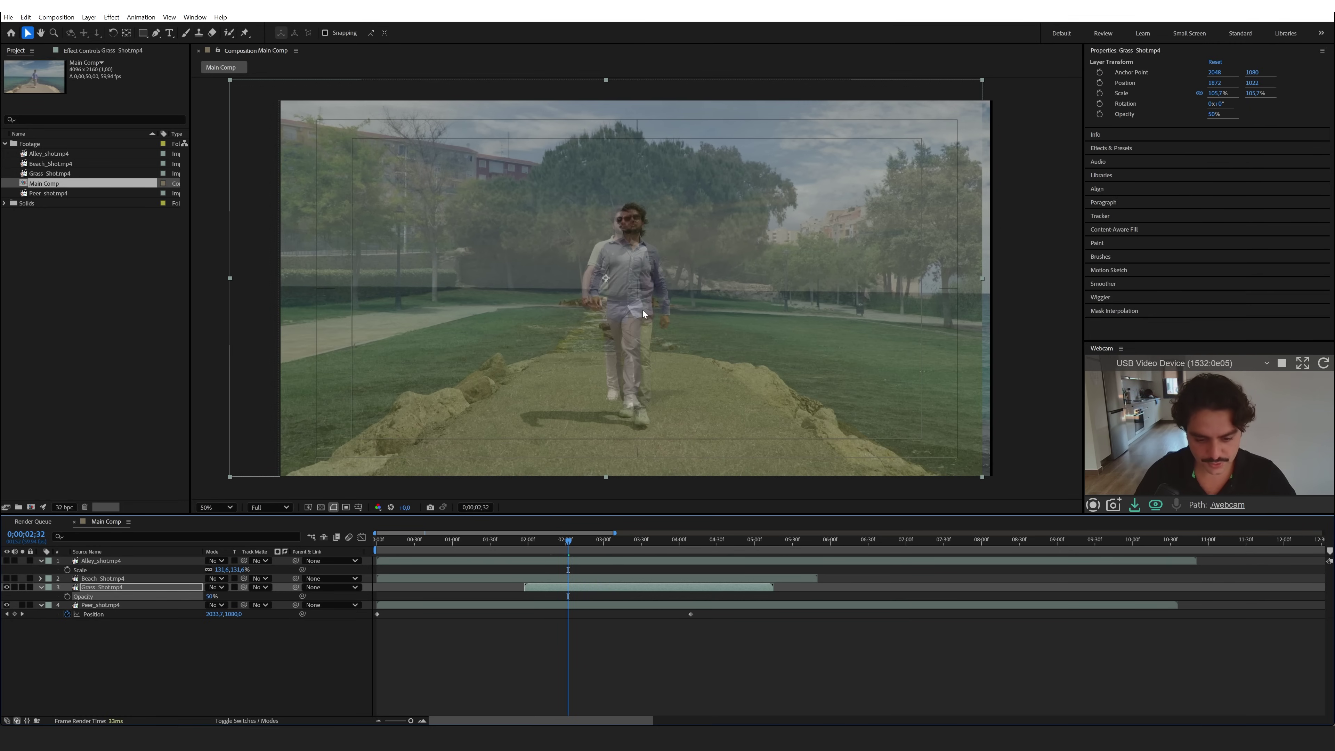
key(p)
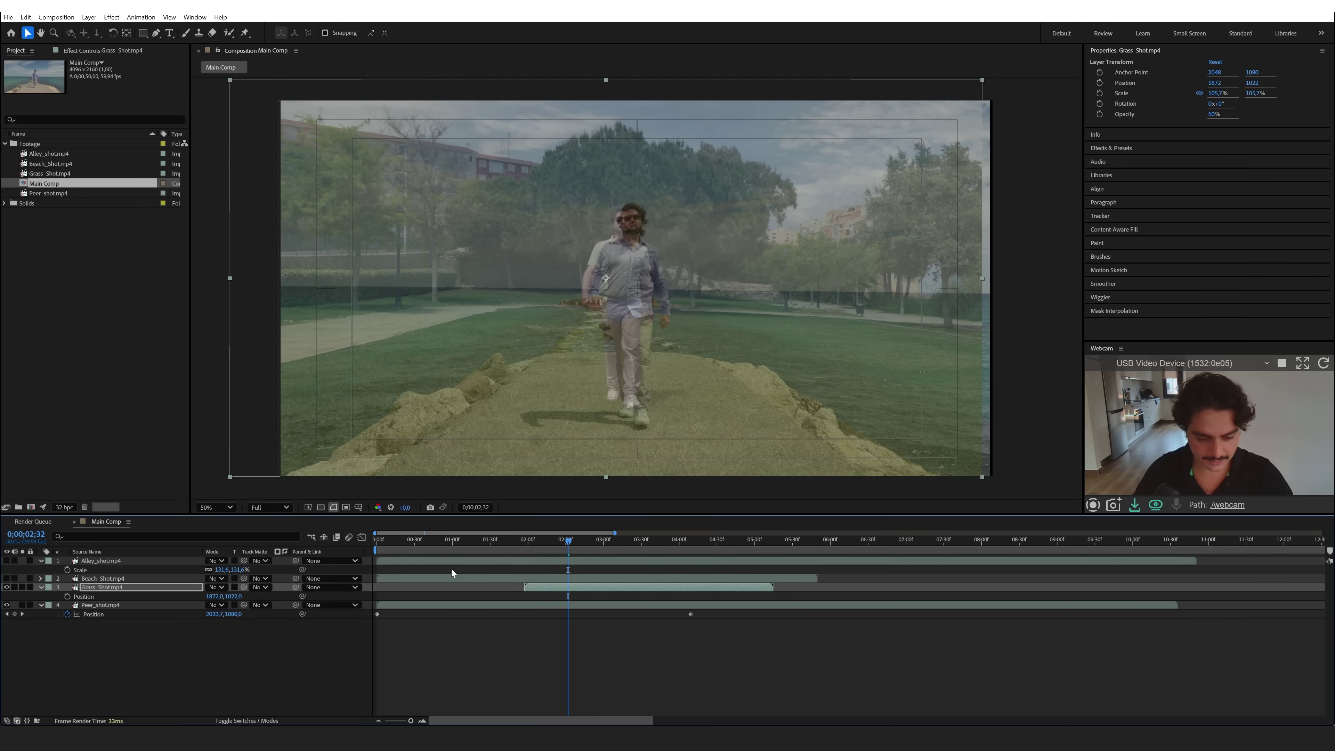
click(67, 596)
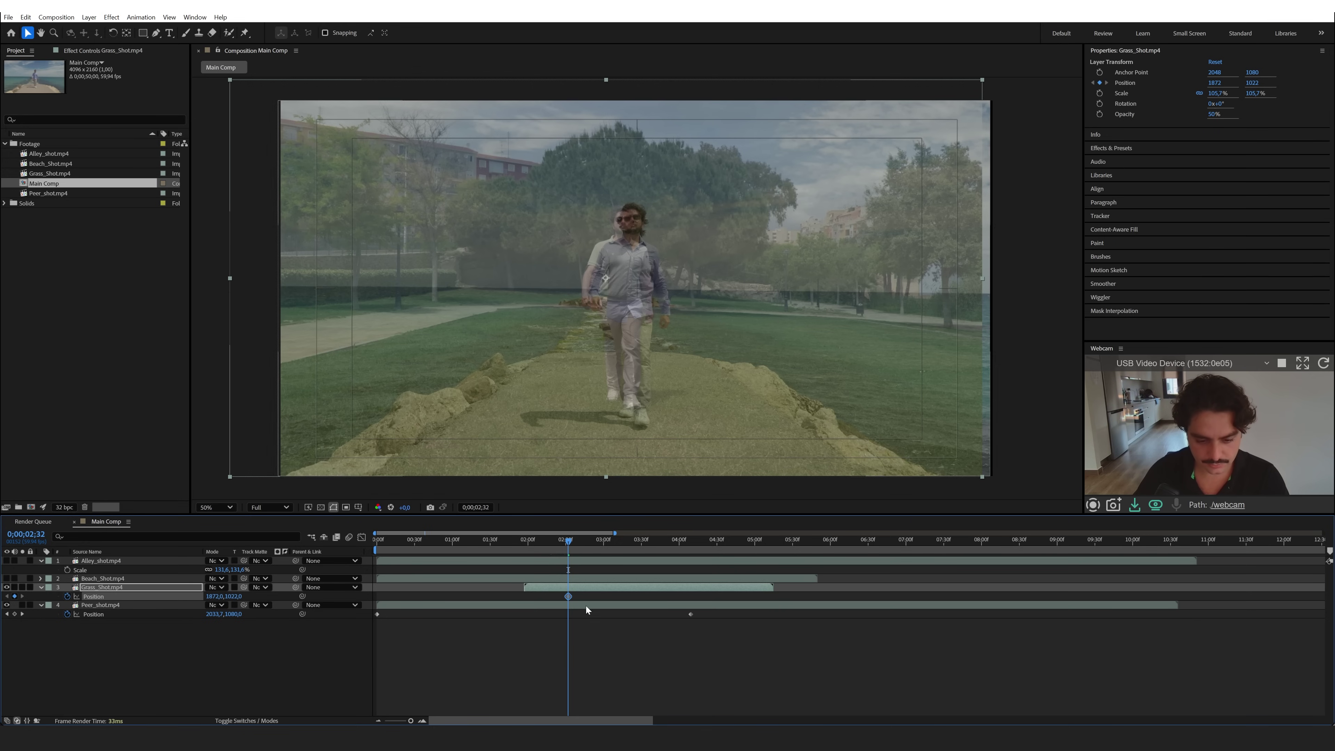
drag(650, 323, 658, 324)
- At 0;00;03;28, realign the grass shot's man with the pier shot and scale it to 106.4%, then correct the alignment at 3 seconds
drag(568, 540, 639, 540)
drag(652, 379, 655, 380)
key(shift+Left)
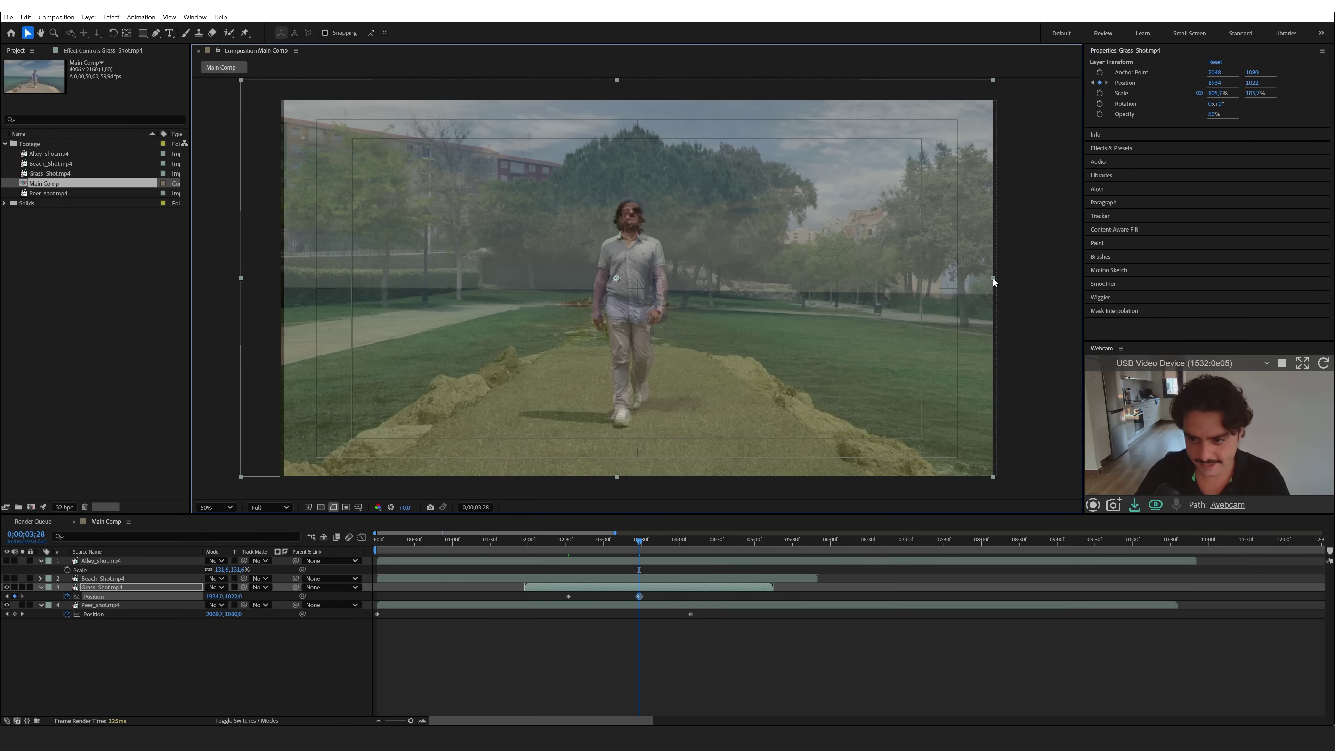
drag(993, 278, 995, 279)
drag(715, 289, 716, 300)
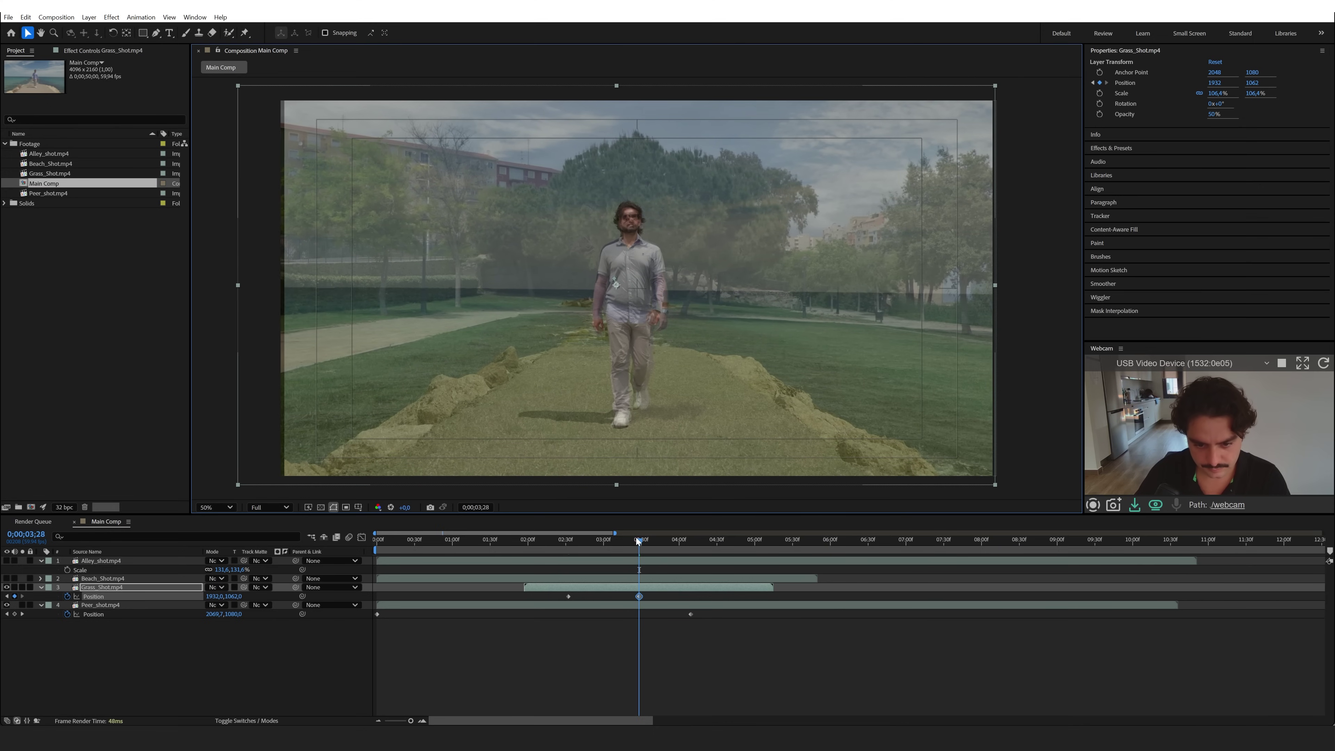
drag(640, 549, 603, 550)
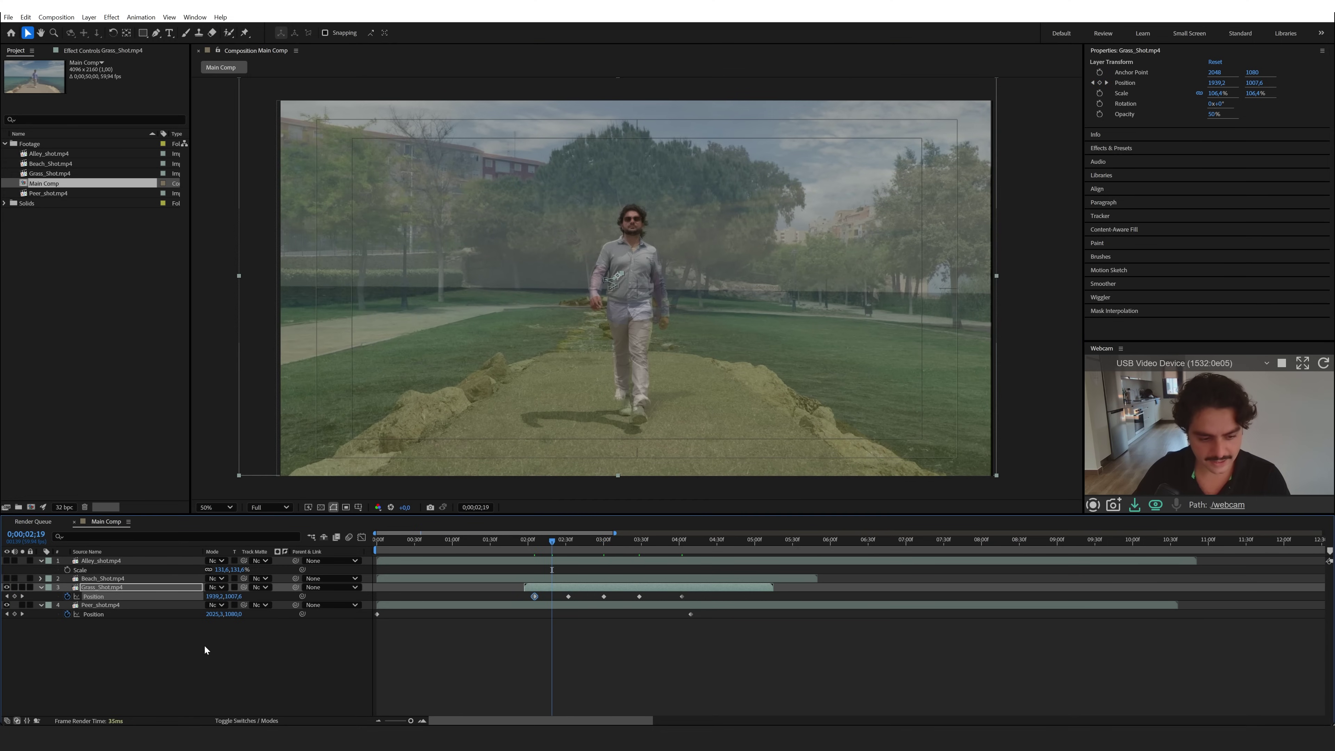
- Hide the grass layer and scrub the pier shot back to 0;00;01;23
right_click(173, 657)
click(59, 605)
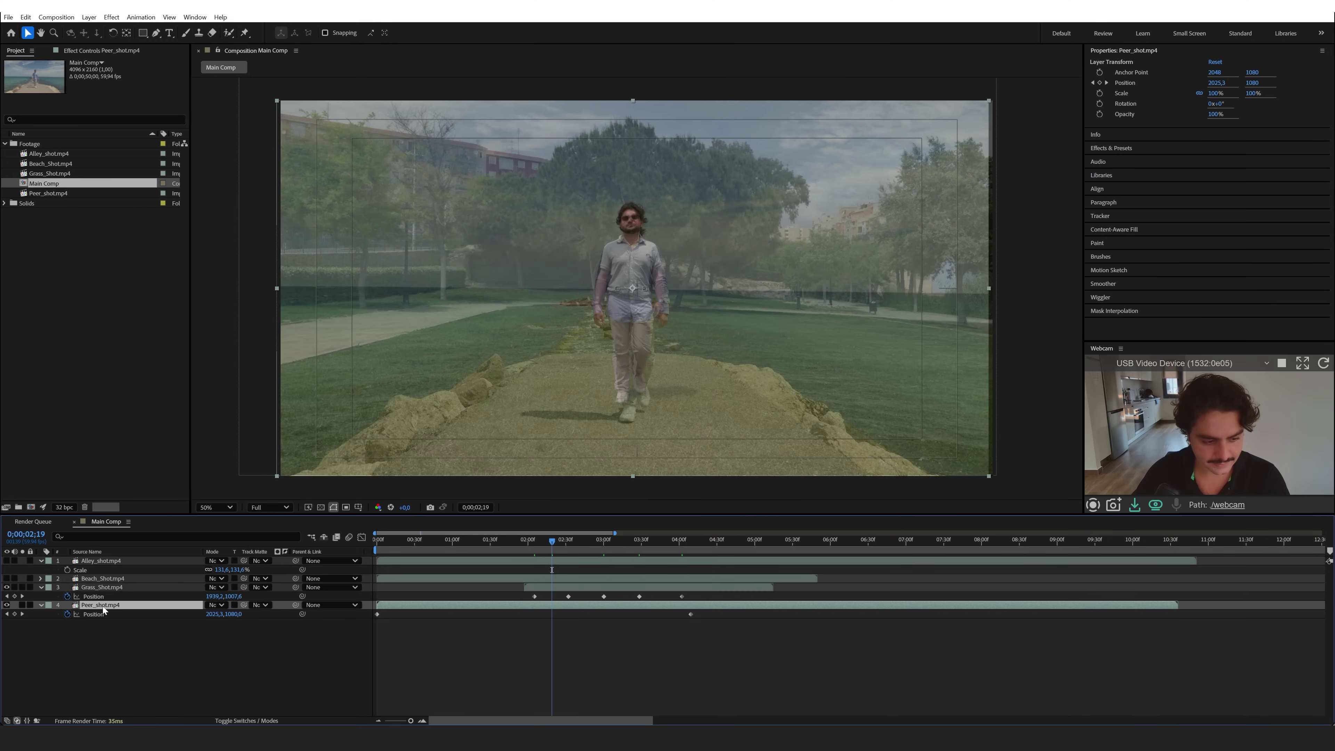
click(96, 646)
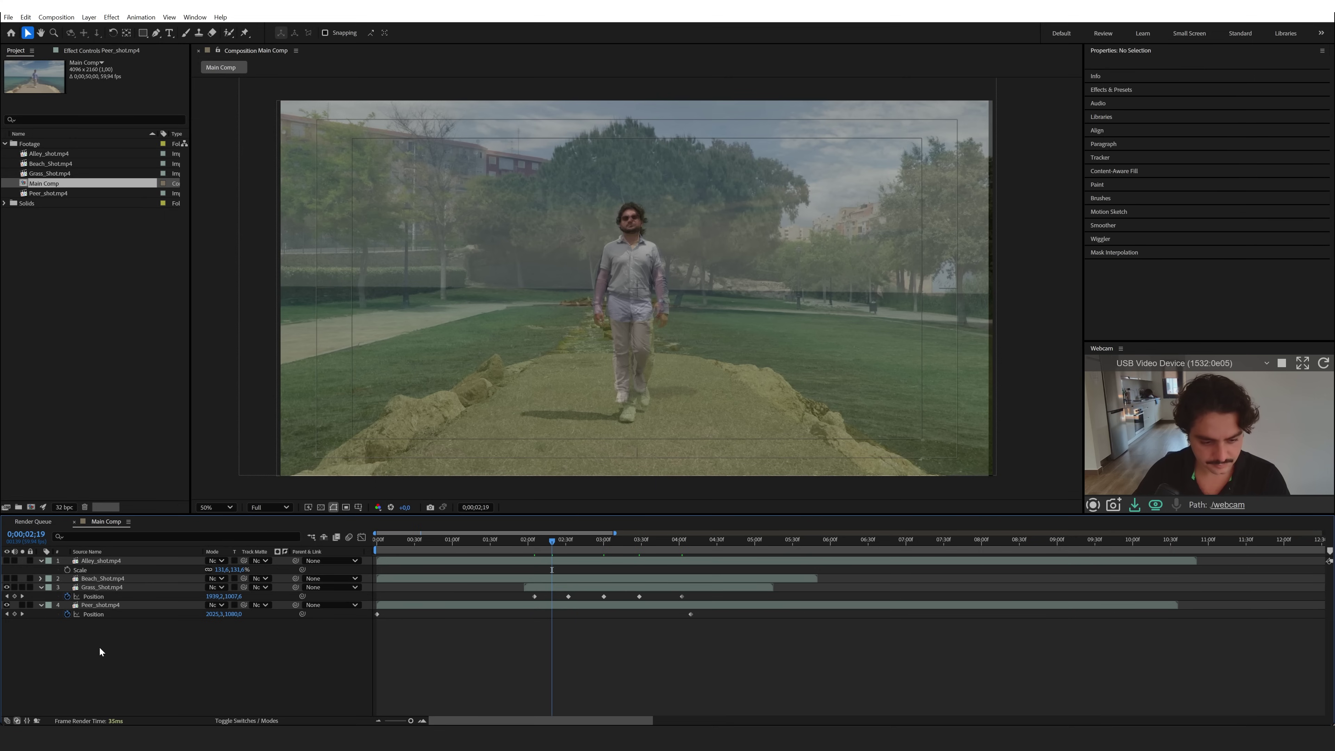
click(502, 550)
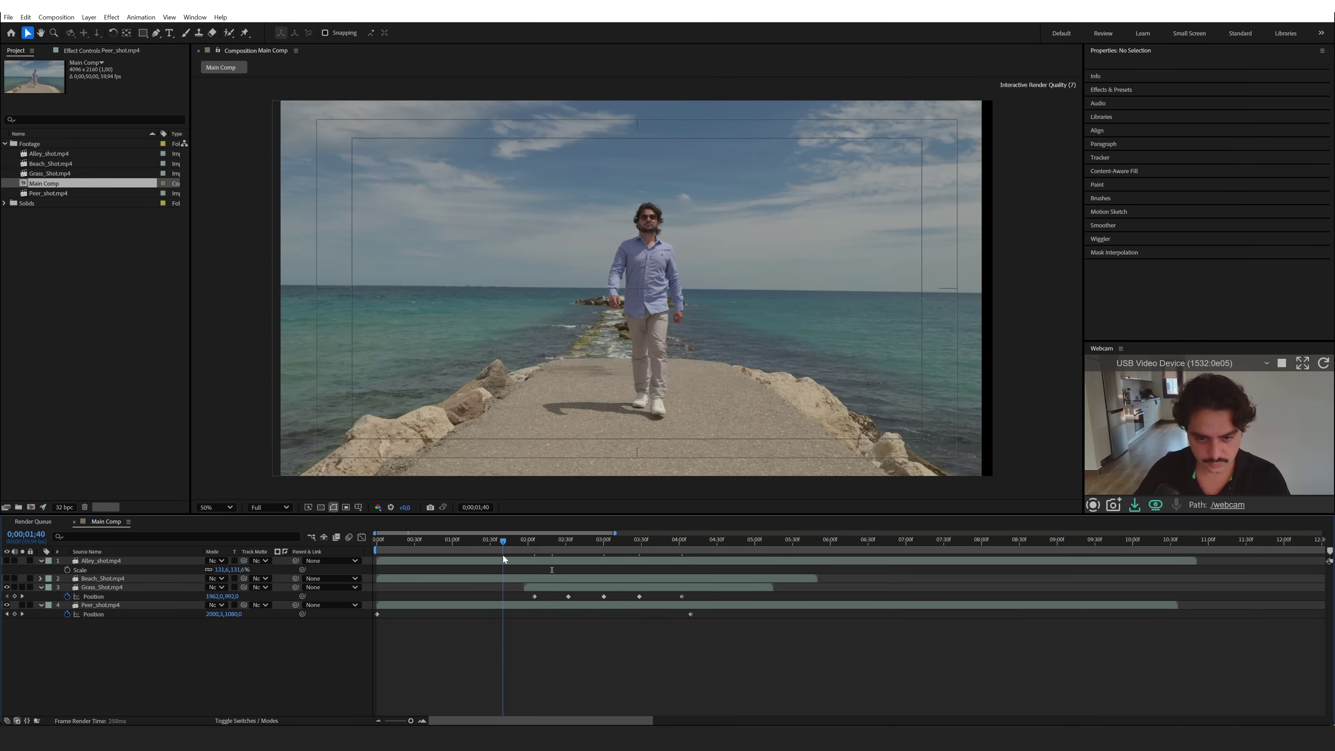
click(517, 602)
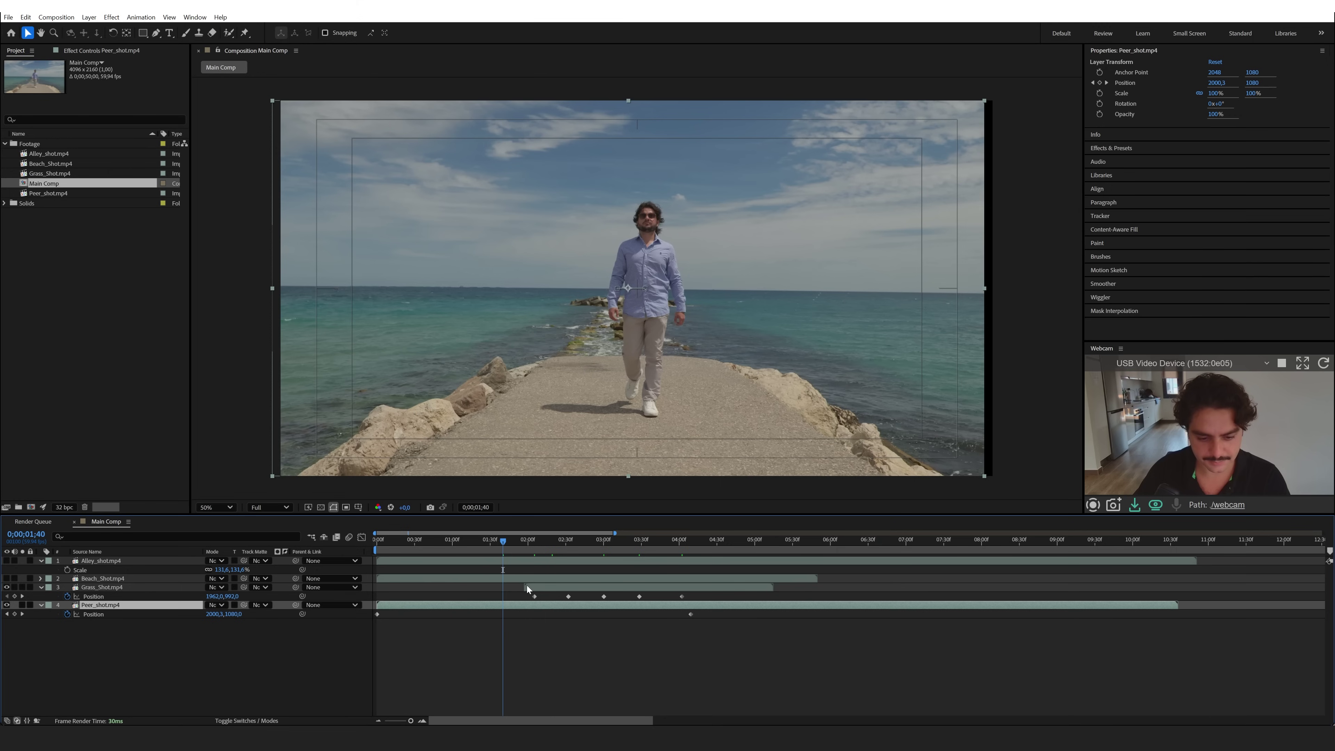
drag(558, 550, 482, 550)
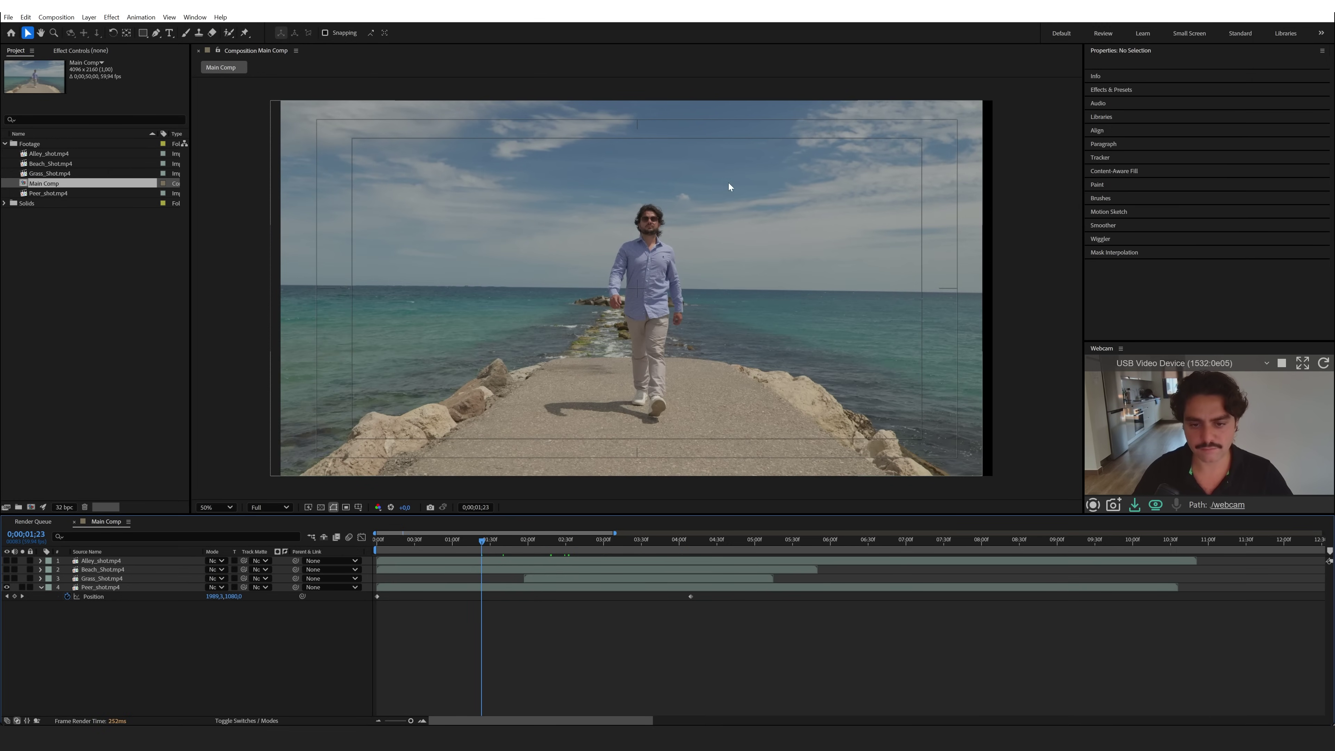
- Pre-compose the pier layer as "Peer_shot comp", leaving all attributes in Main Comp
click(105, 588)
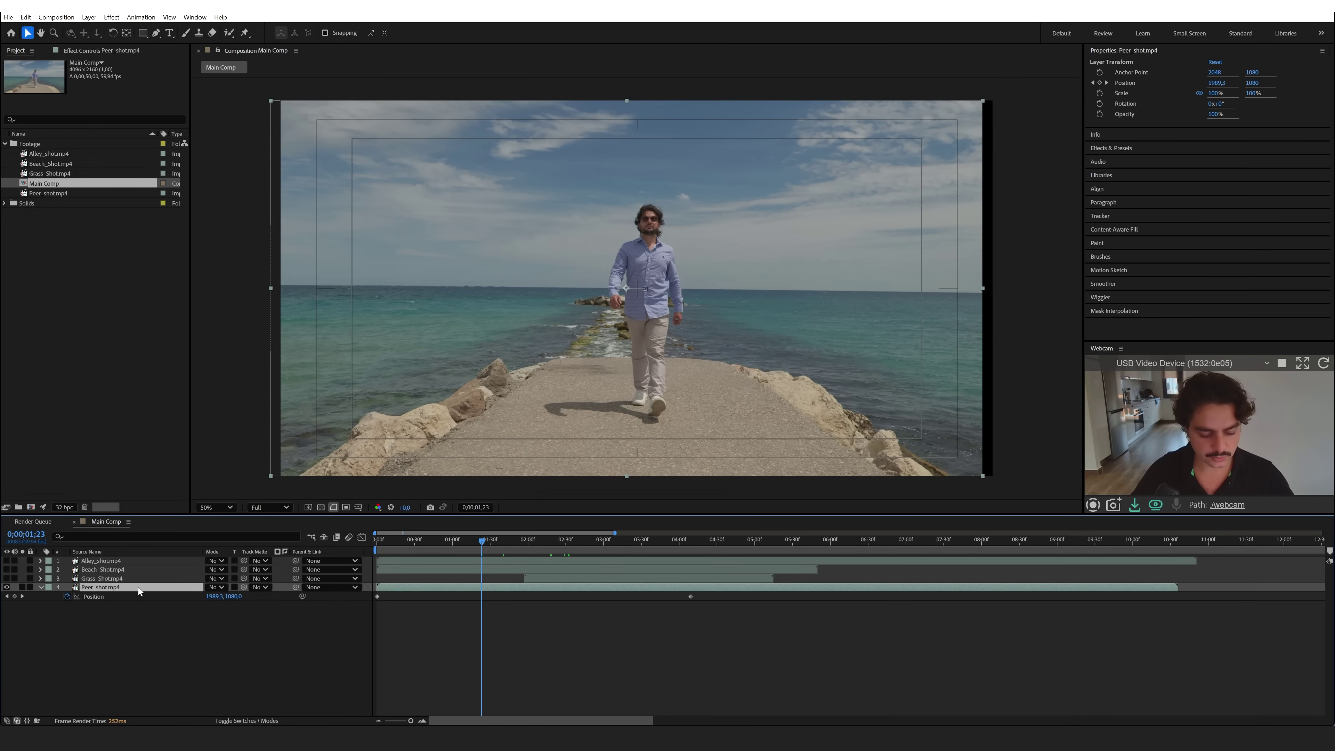
key(ctrl+shift+c)
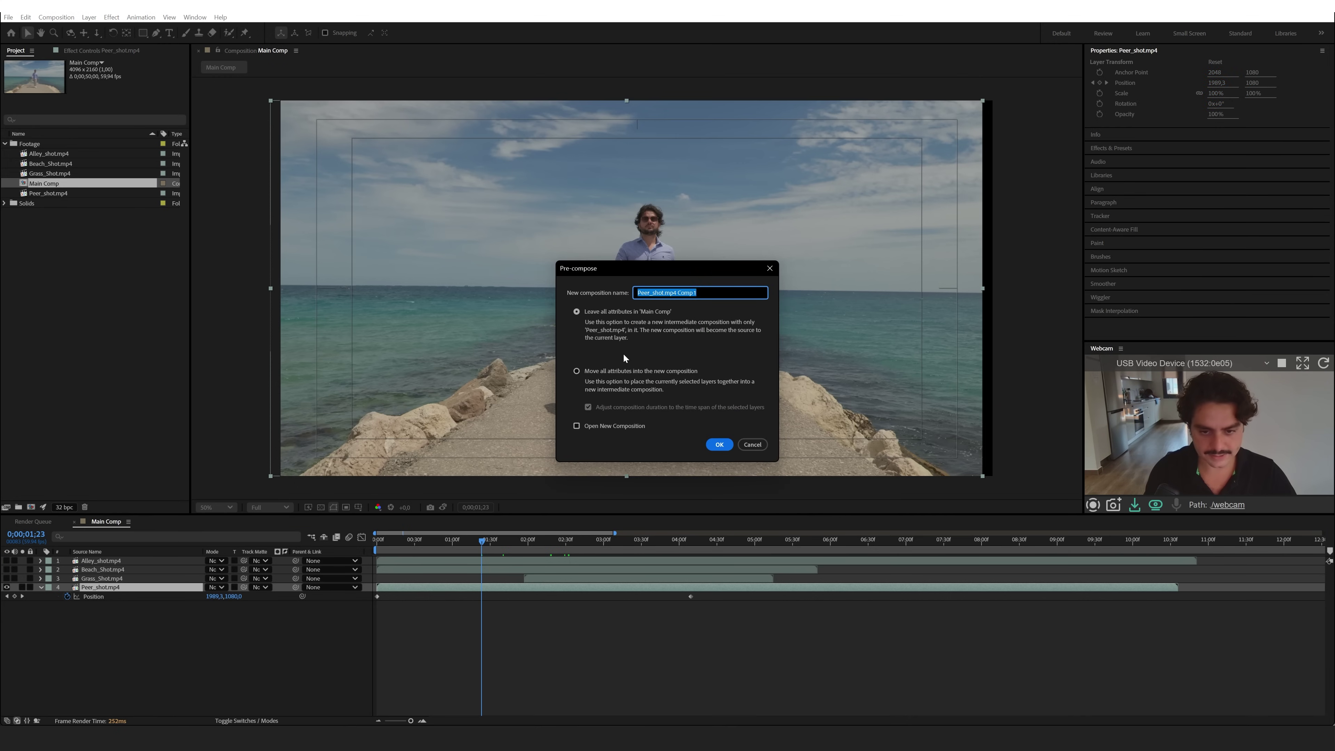
click(676, 293)
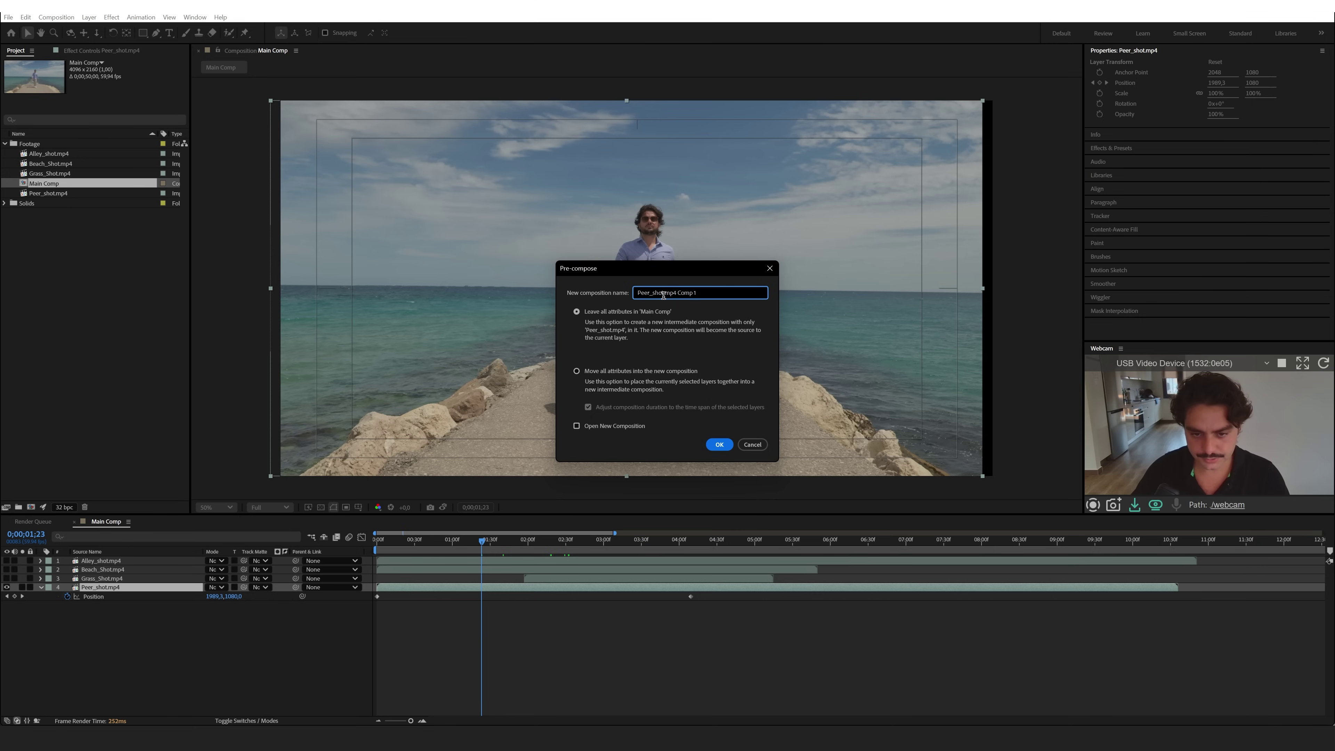
key(Return)
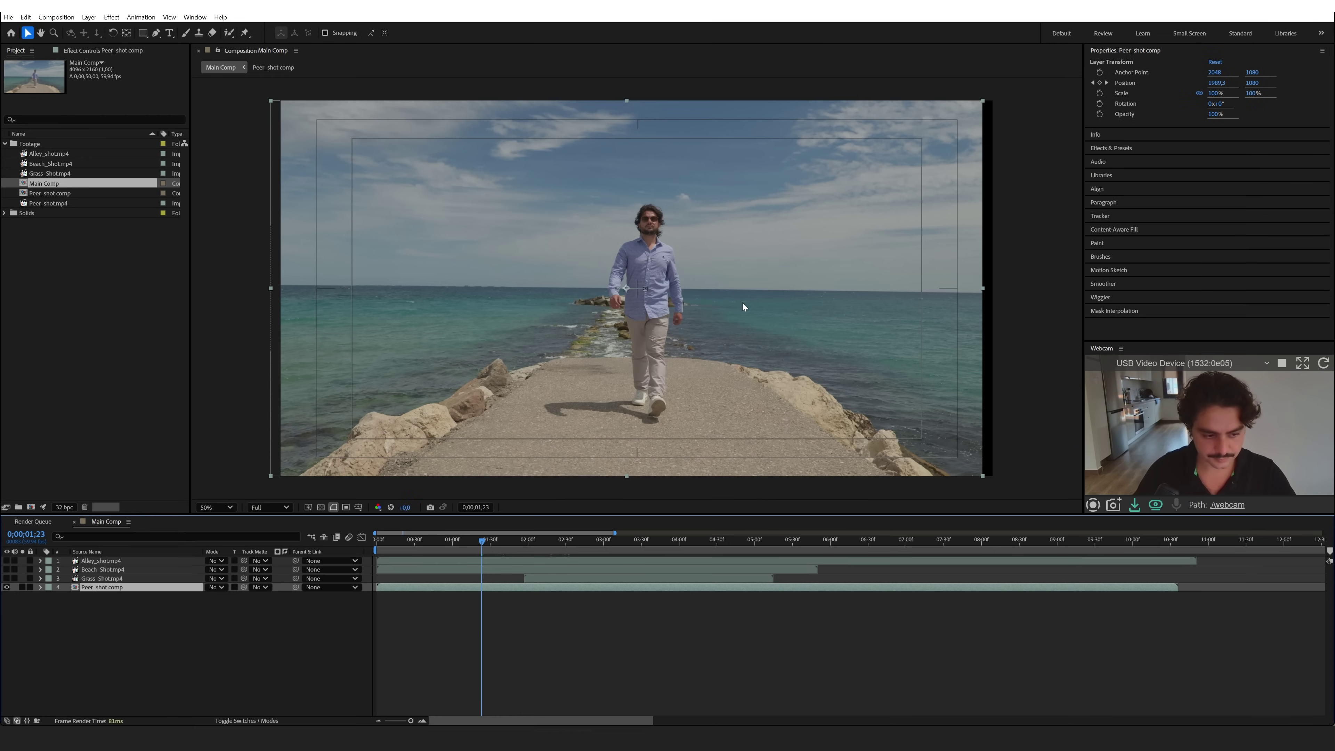
- Show the grass layer and pre-compose it as "Grass_Shot comp", leaving all attributes in Main Comp
click(100, 577)
click(6, 578)
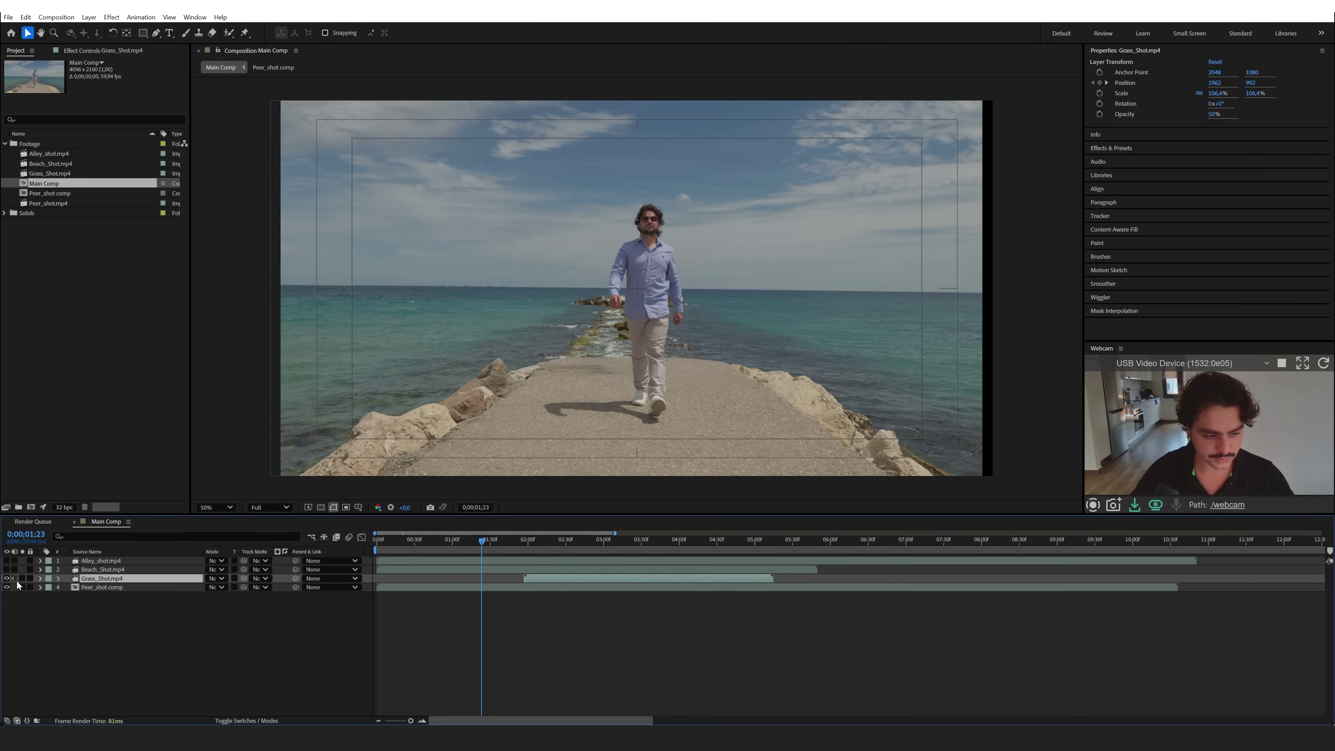
key(ctrl+shift+c)
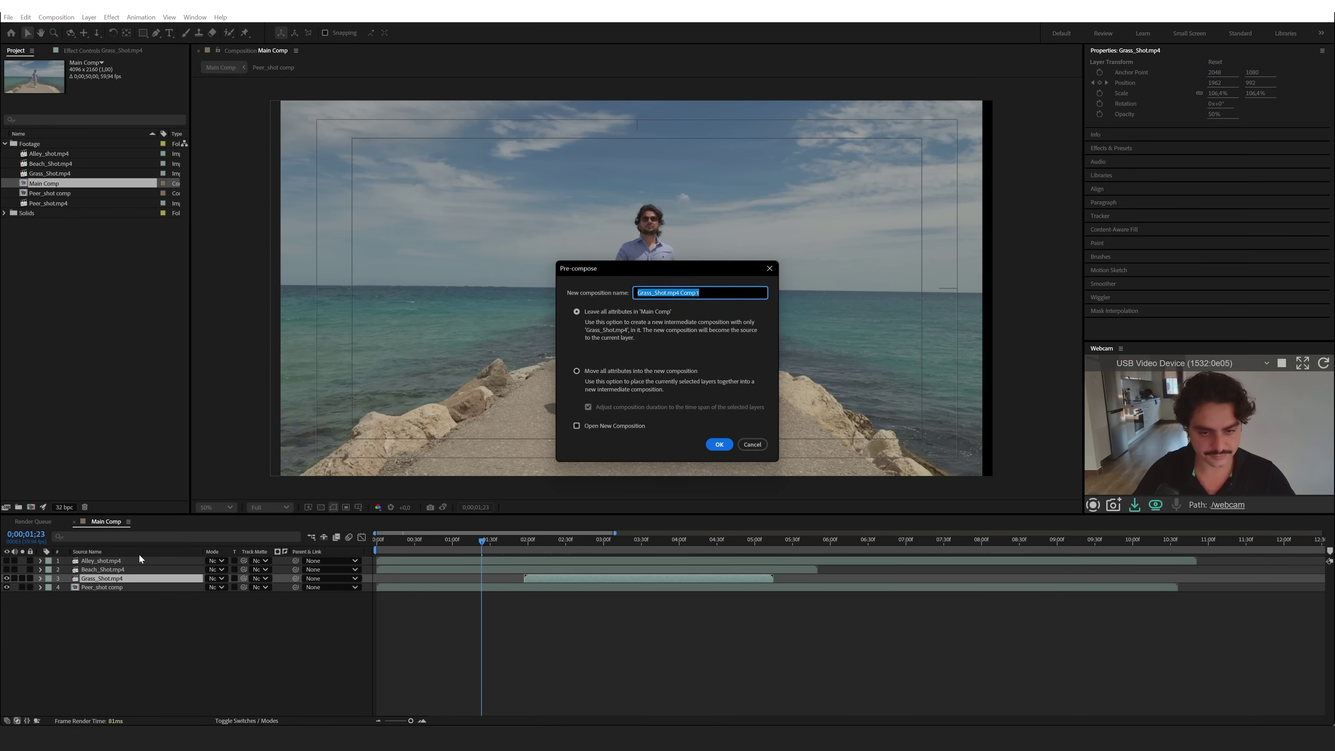
click(670, 292)
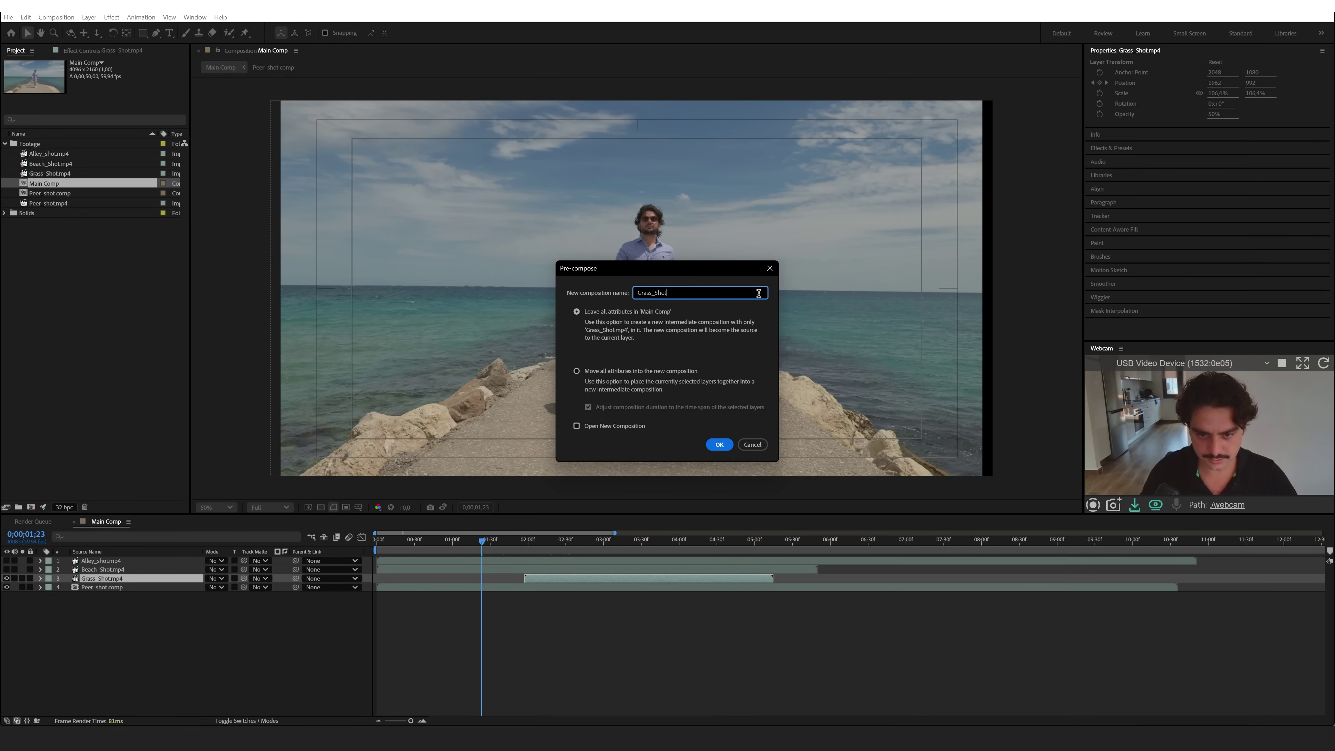
text(comp)
key(Return)
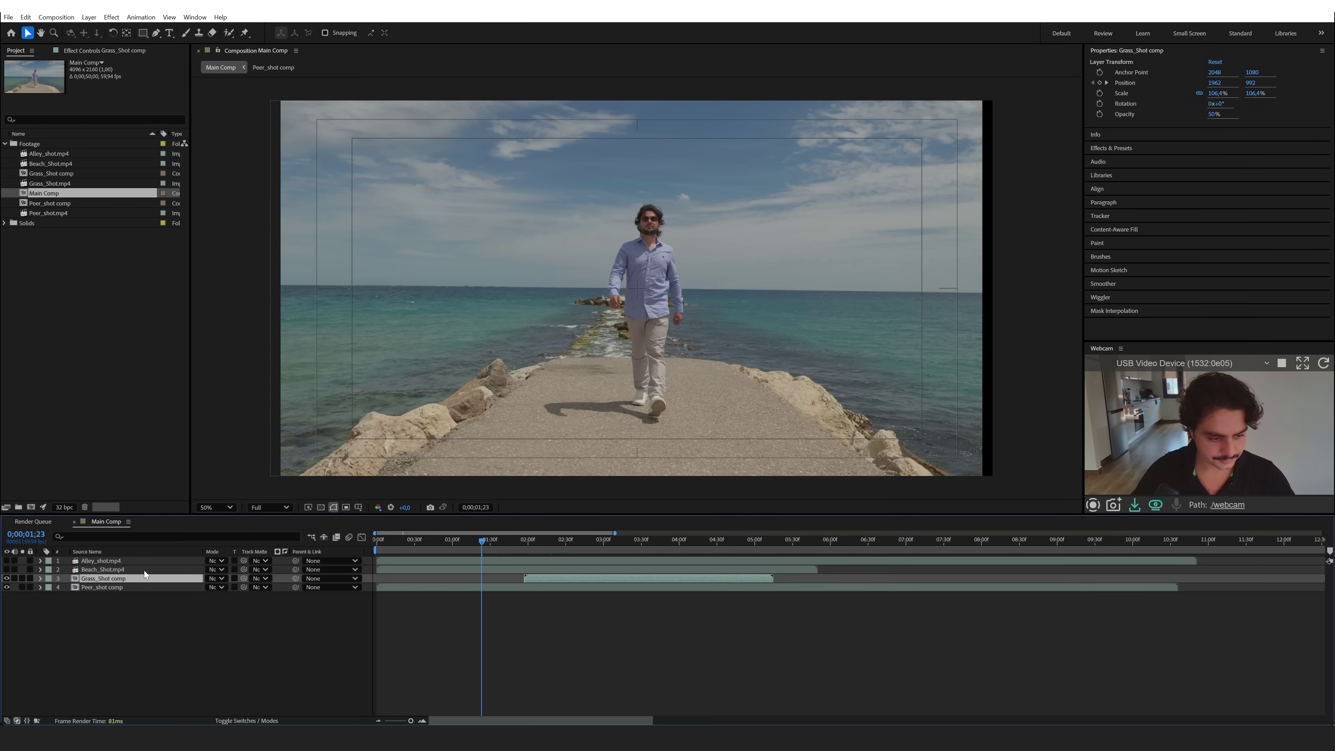
- Pre-compose the beach and alley layers as "Beach_Shot comp" and "Alley_shot comp", and hide all shots except the pier
click(144, 569)
click(7, 570)
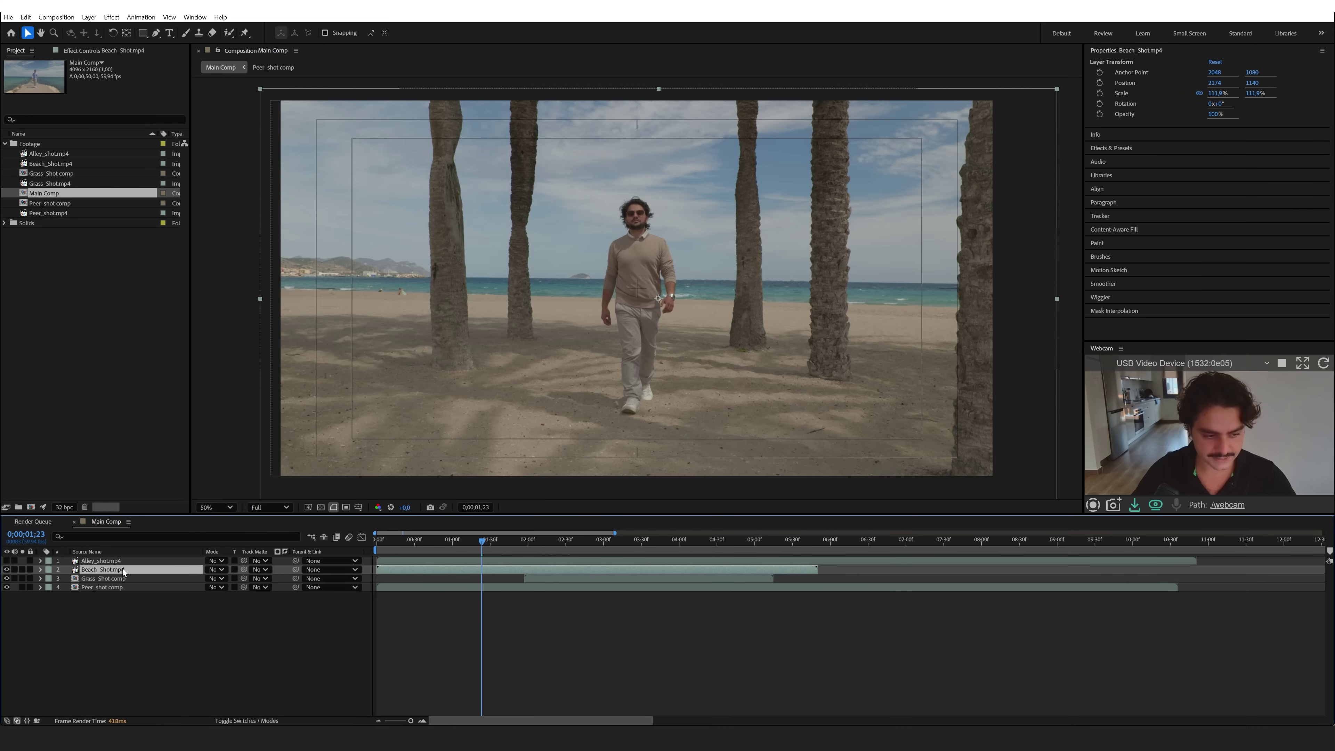
key(ctrl+shift+c)
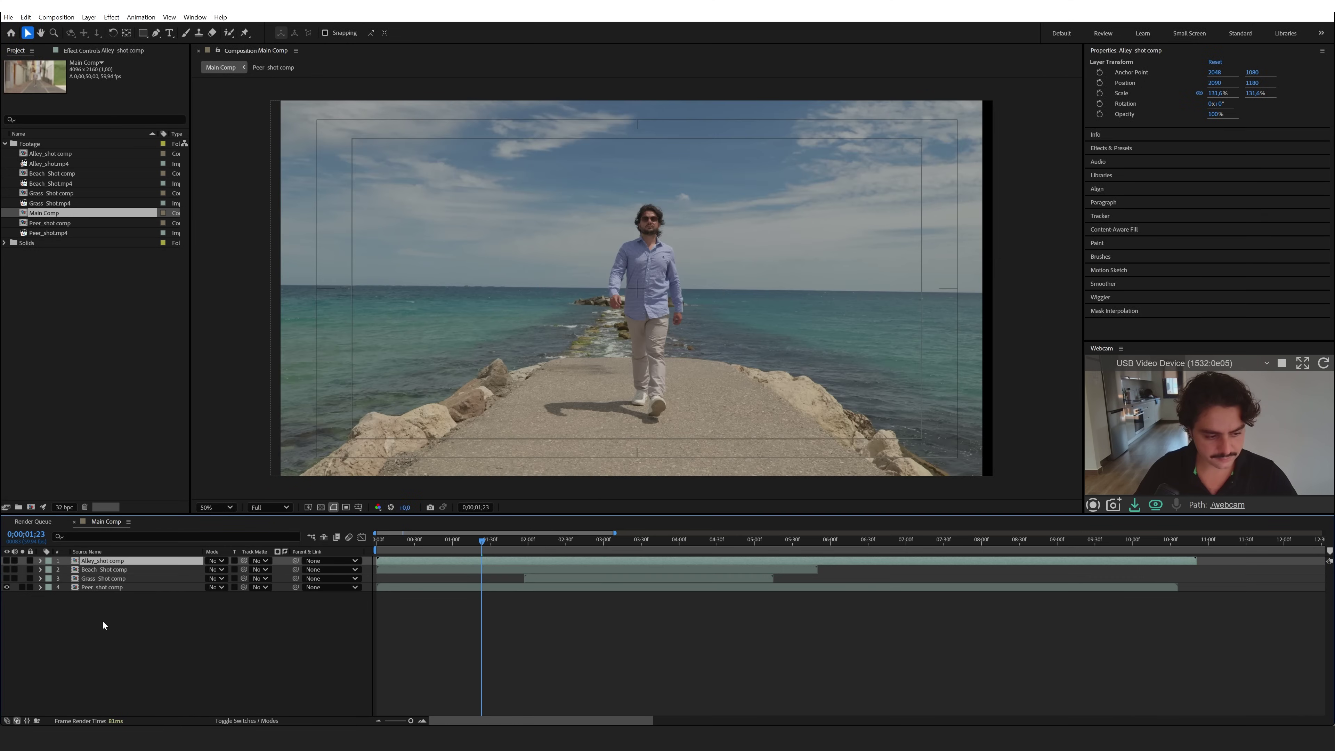
- Resize Main Comp to a vertical 1080 × 1920 px frame
right_click(118, 629)
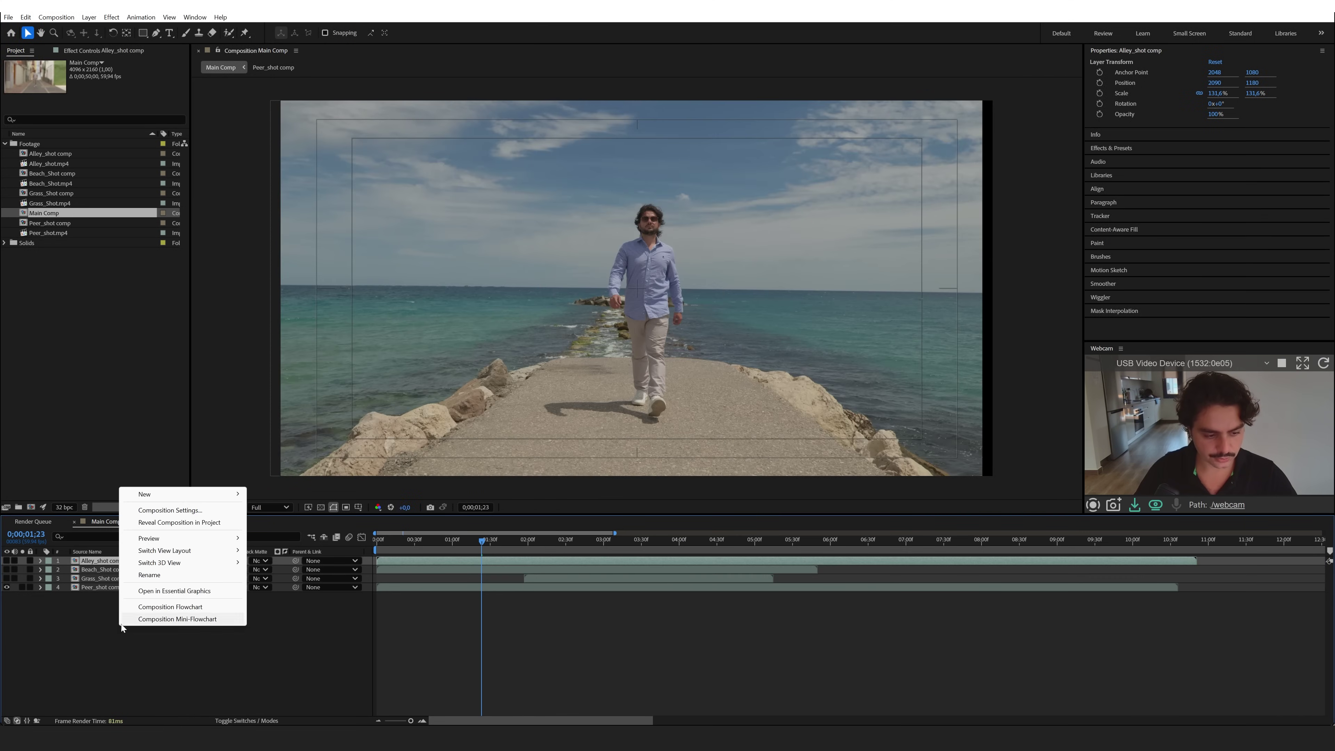
click(157, 513)
click(593, 305)
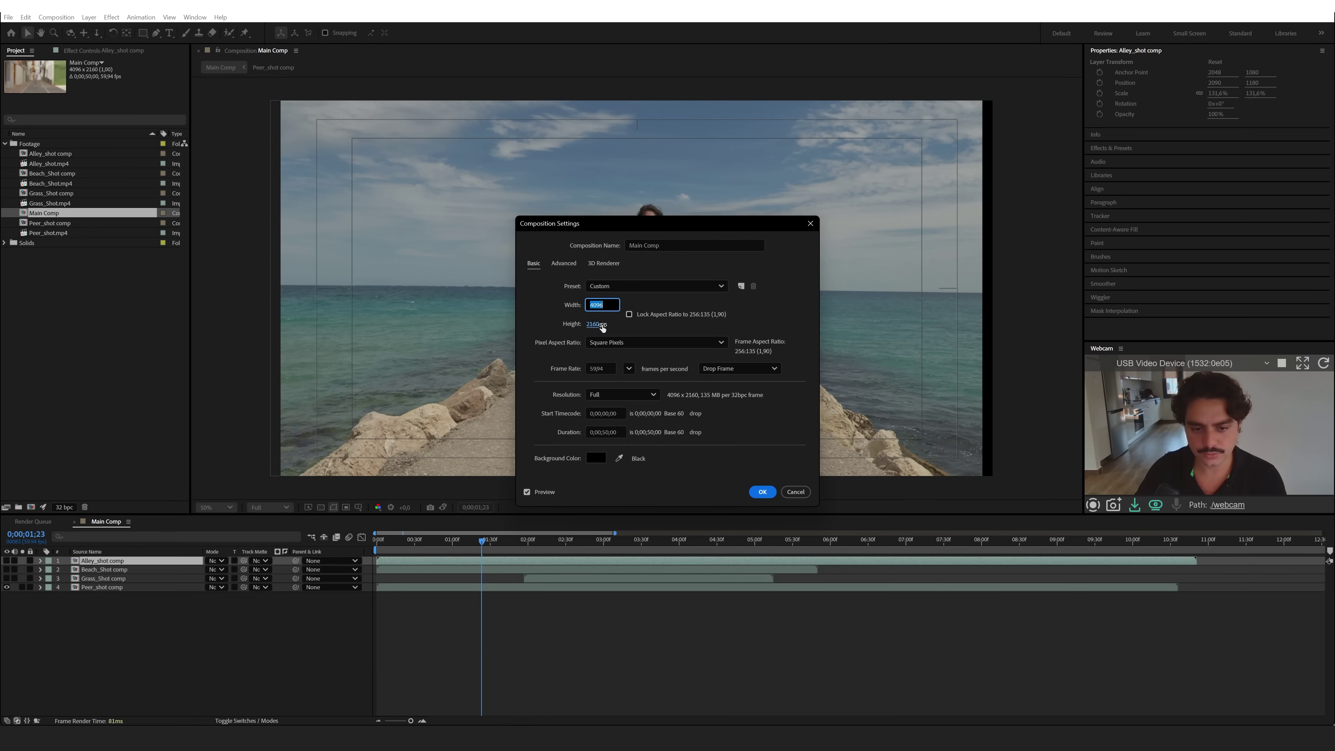
text(1080)
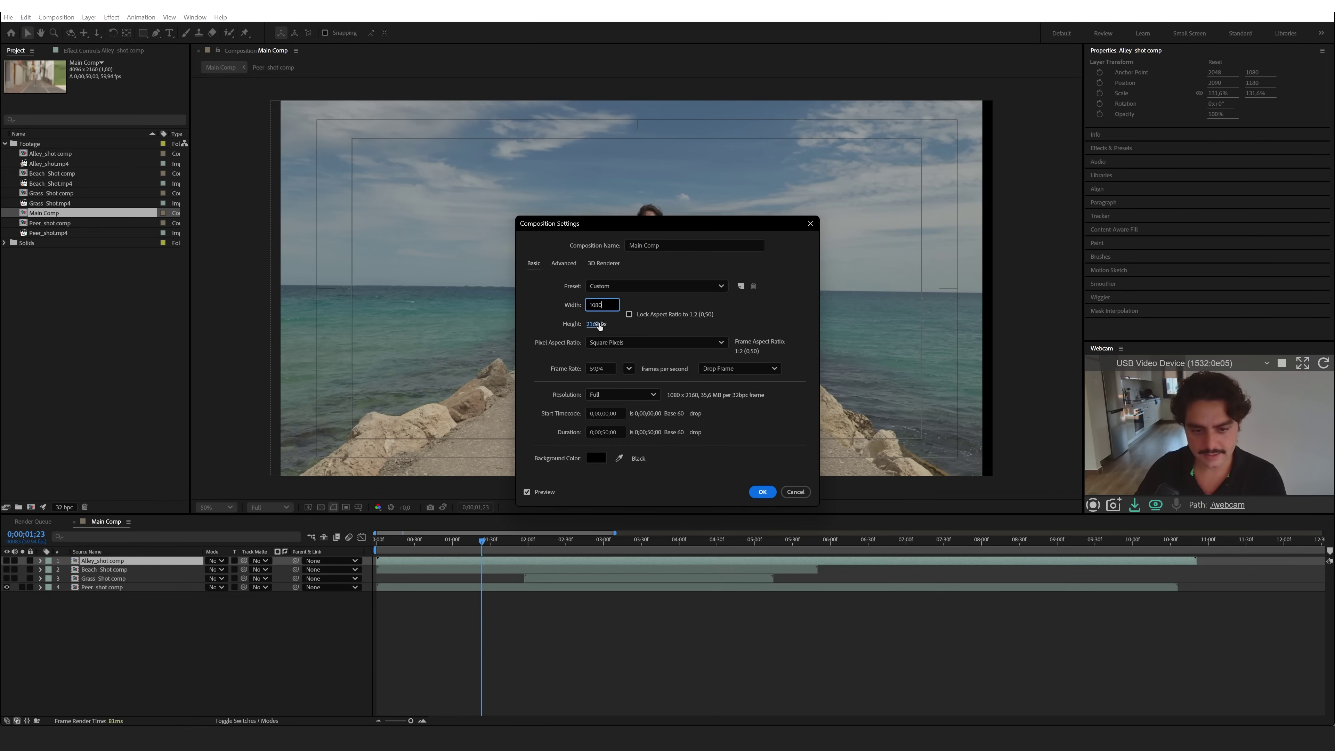
key(Tab)
key(Return)
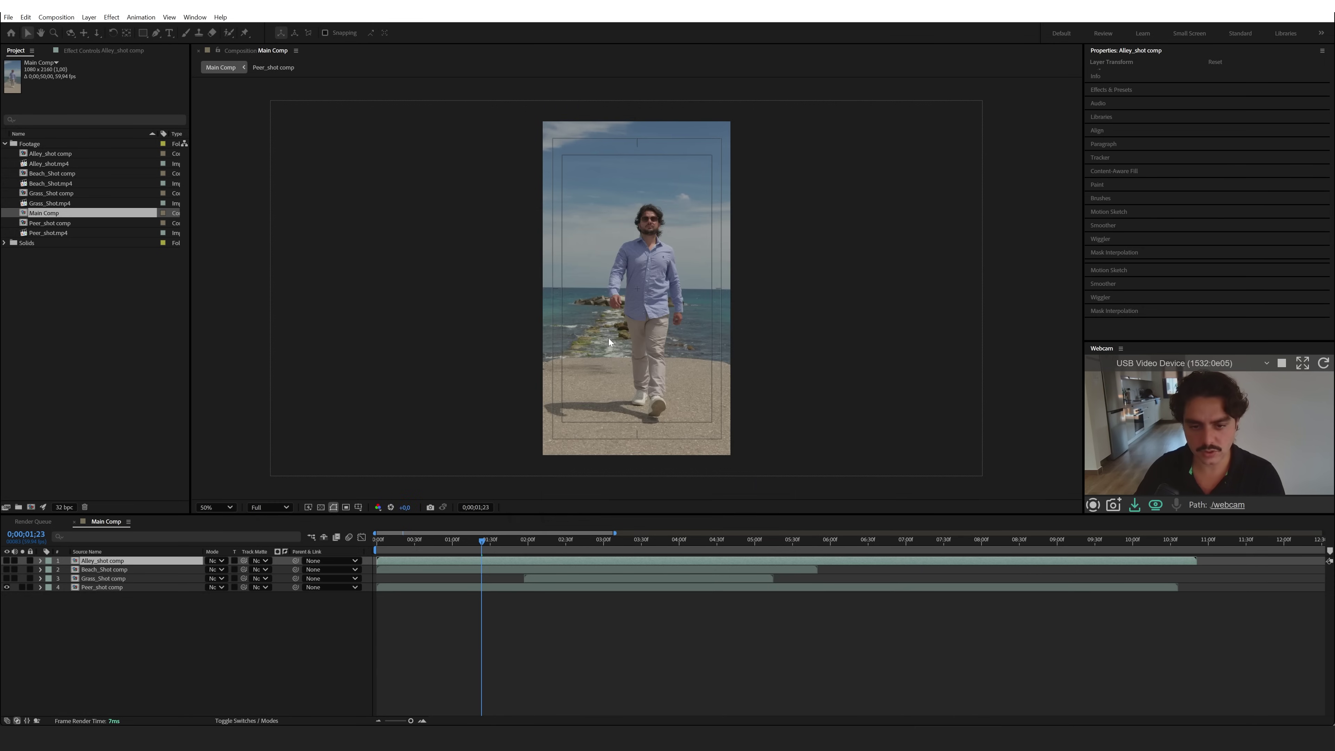
- Play the vertical composition briefly and turn off the title/action safe guides
key(space)
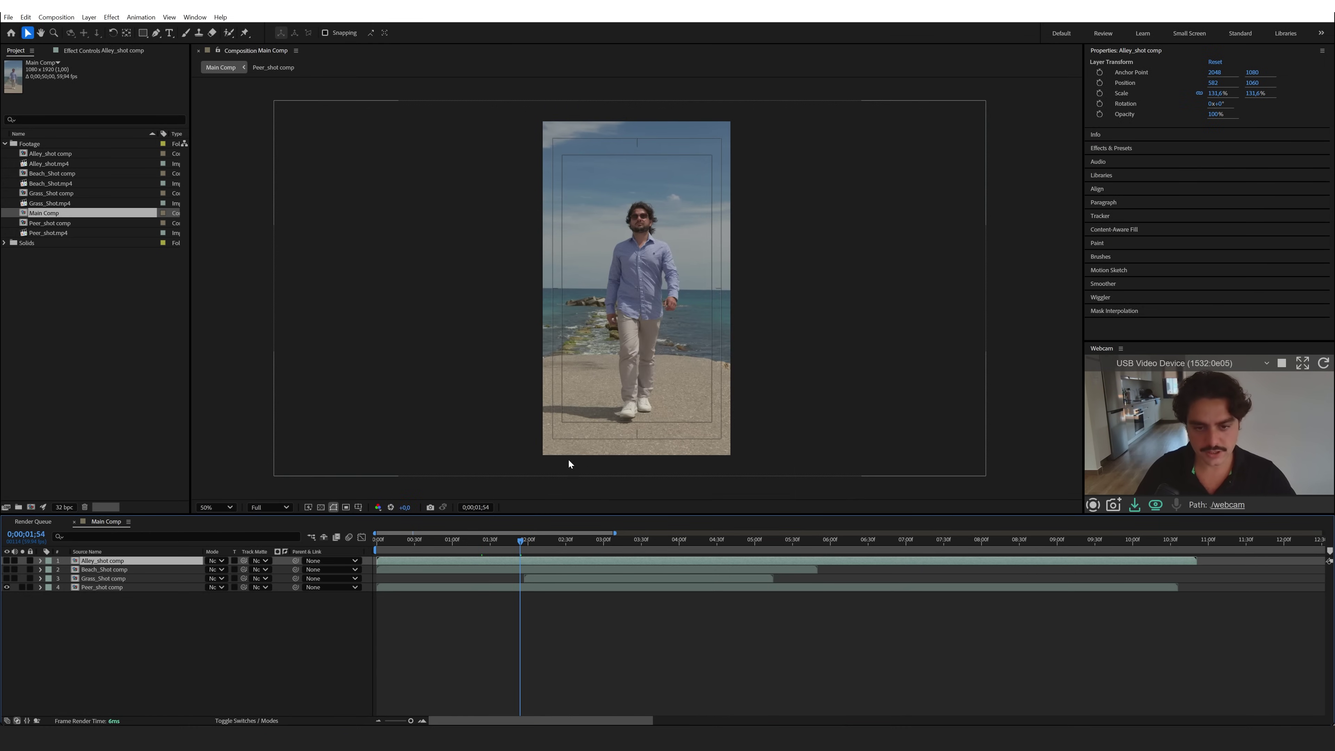
click(359, 507)
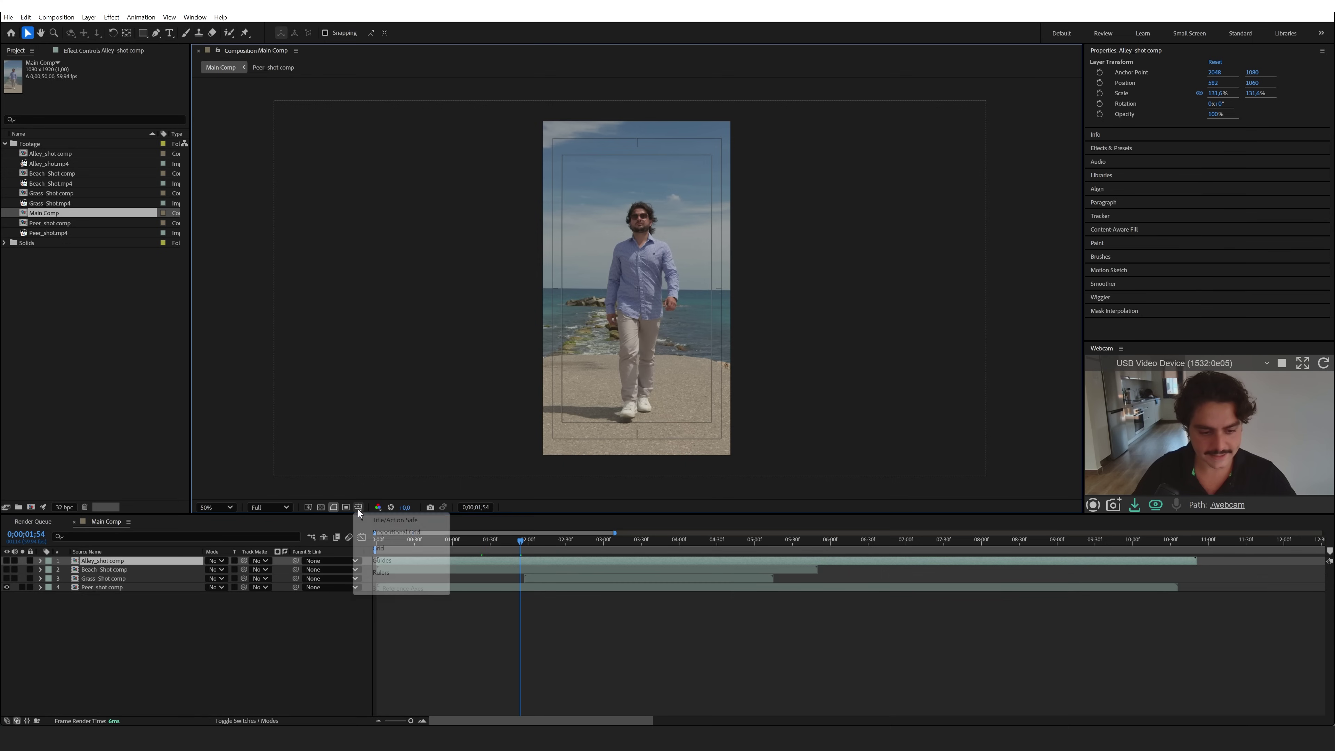
click(371, 520)
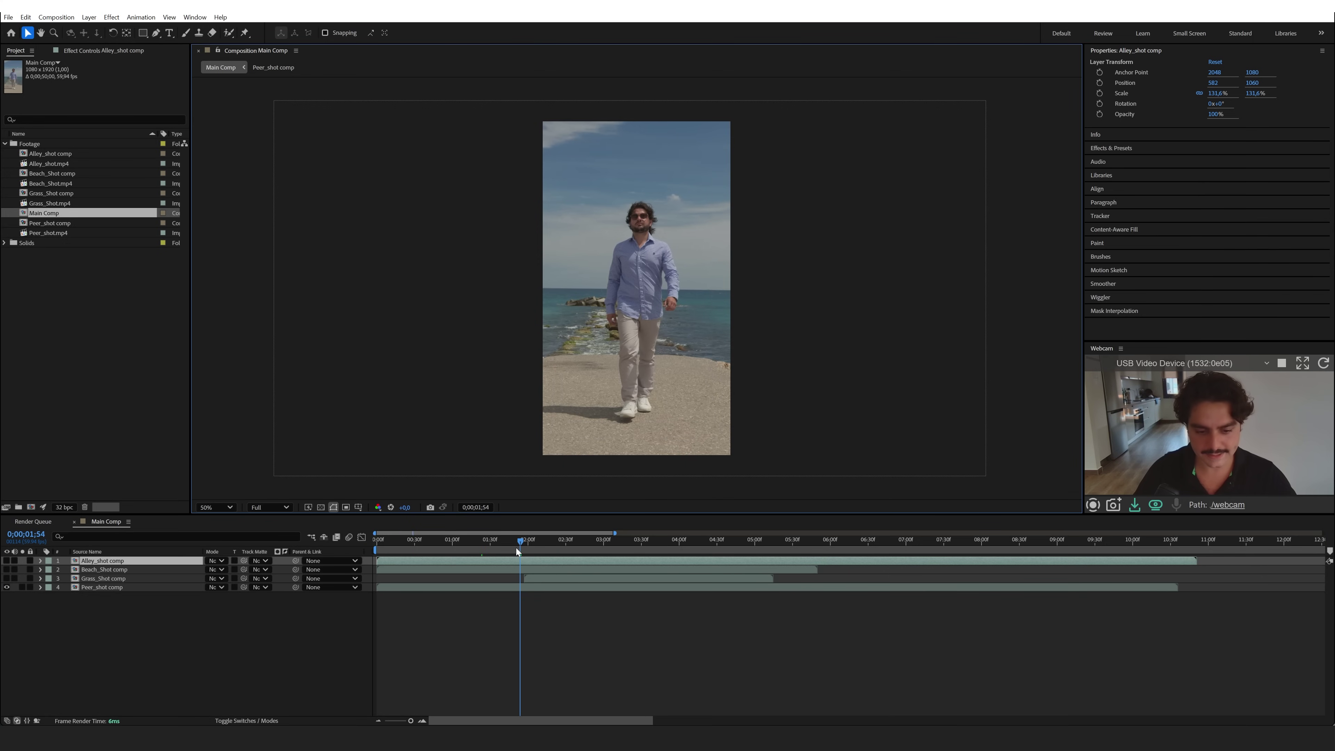
- Create a comp-size black solid named "Mask 1" directly above the Peer_shot comp layer
mouse_move(522, 542)
mouse_down()
mouse_move(425, 547)
mouse_move(528, 561)
mouse_up()
click(532, 576)
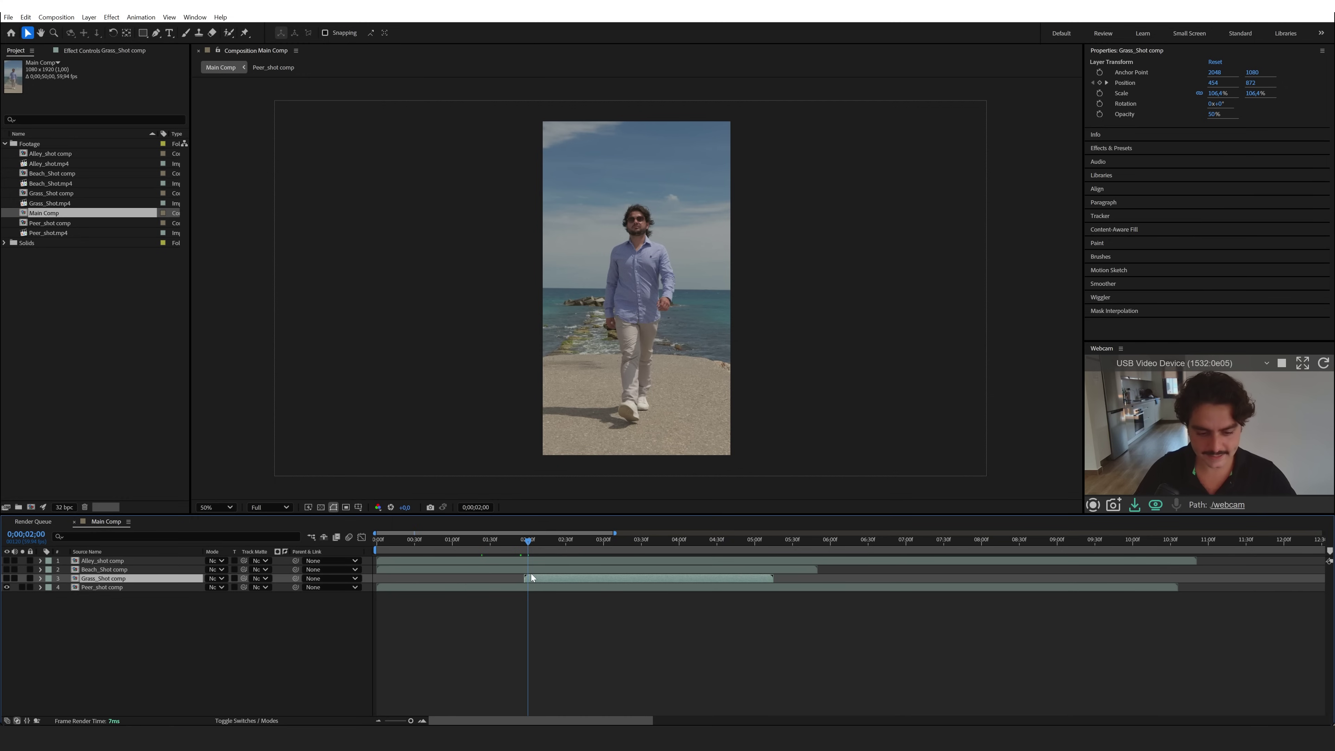
click(169, 589)
right_click(145, 604)
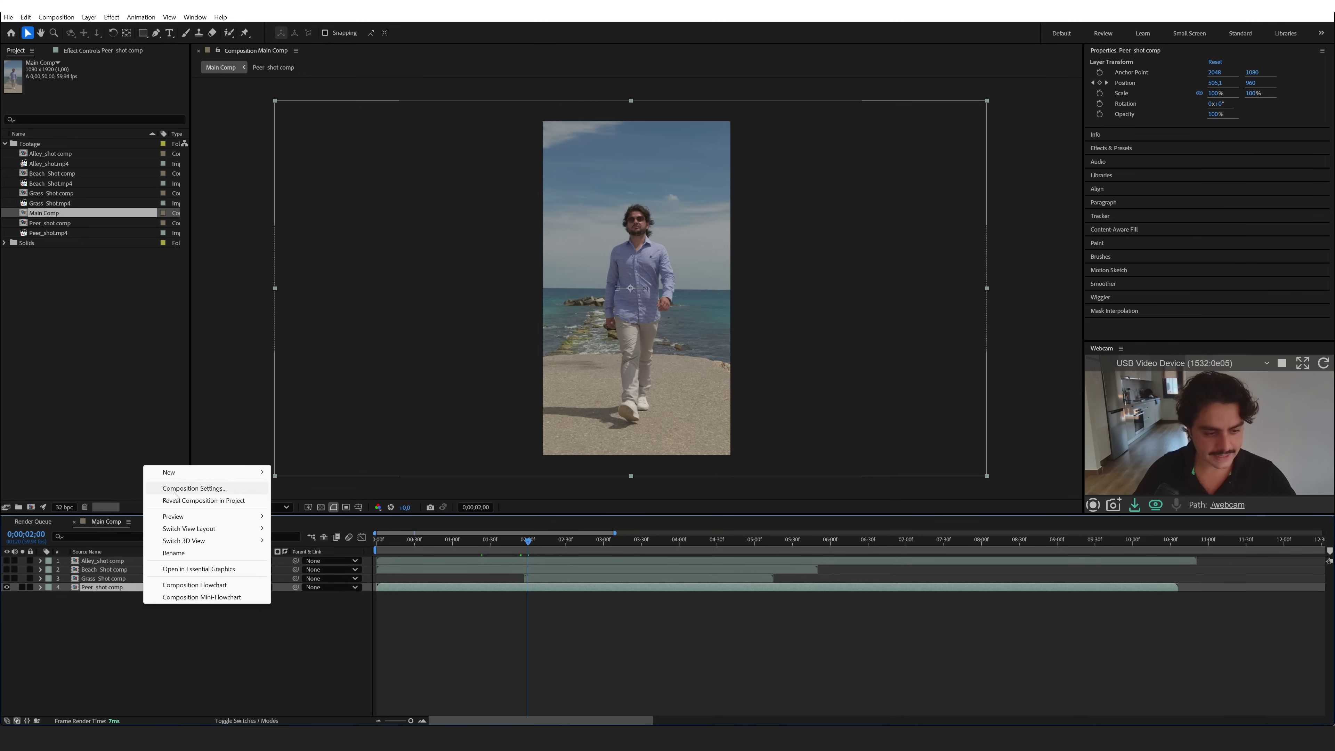
mouse_move(253, 472)
click(297, 500)
click(667, 408)
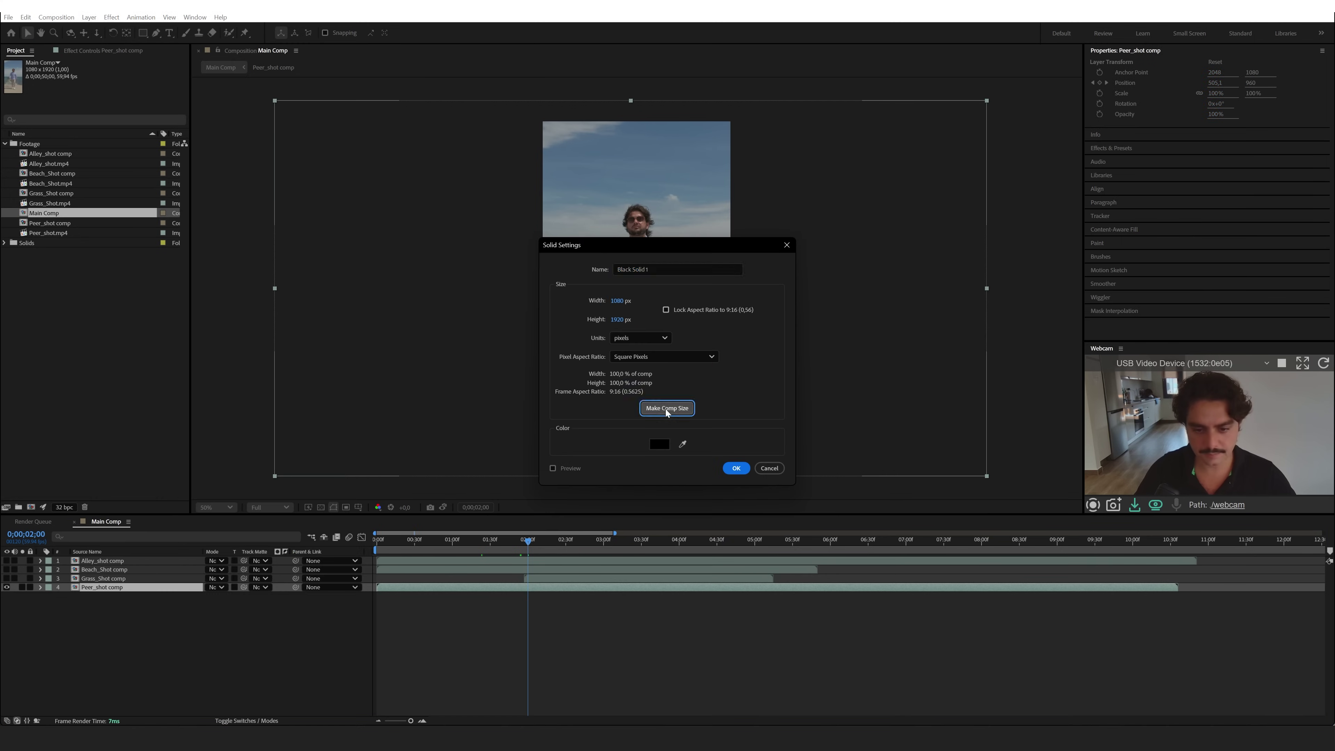
click(653, 268)
text(Mask)
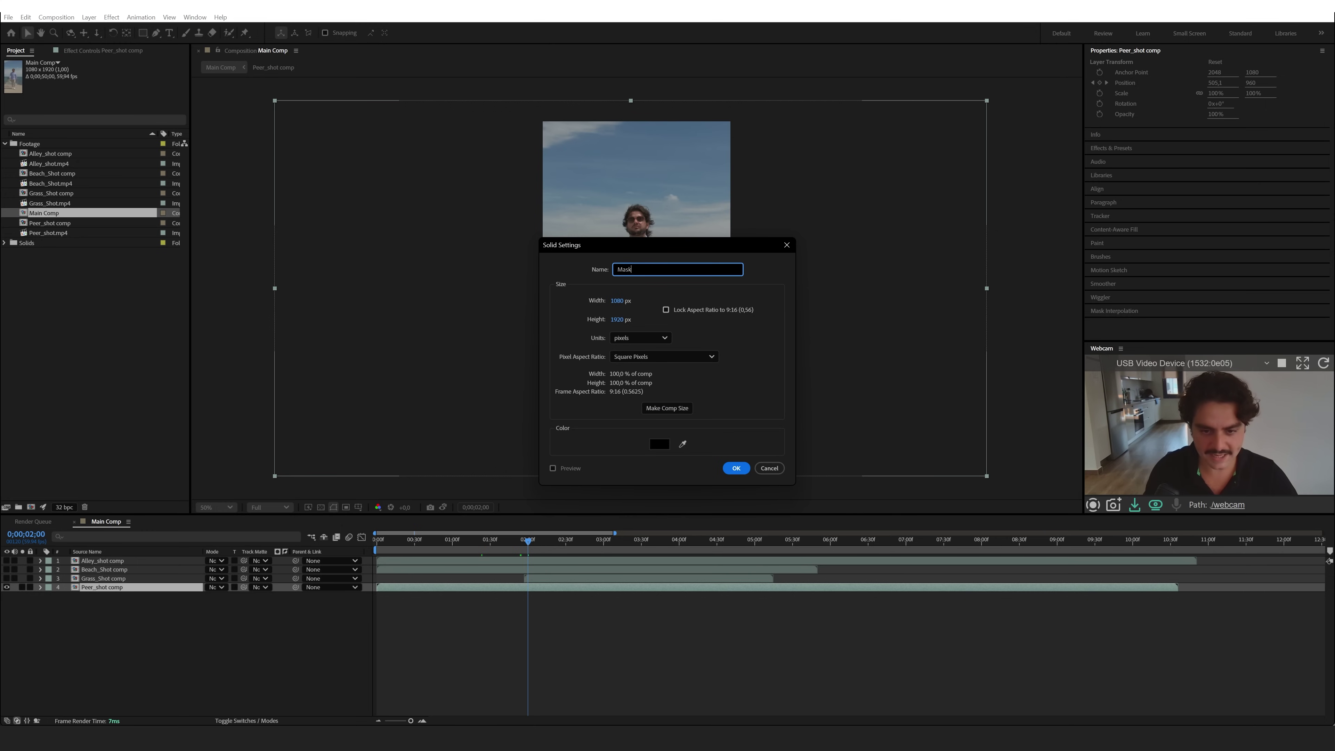
text( 1)
key(Return)
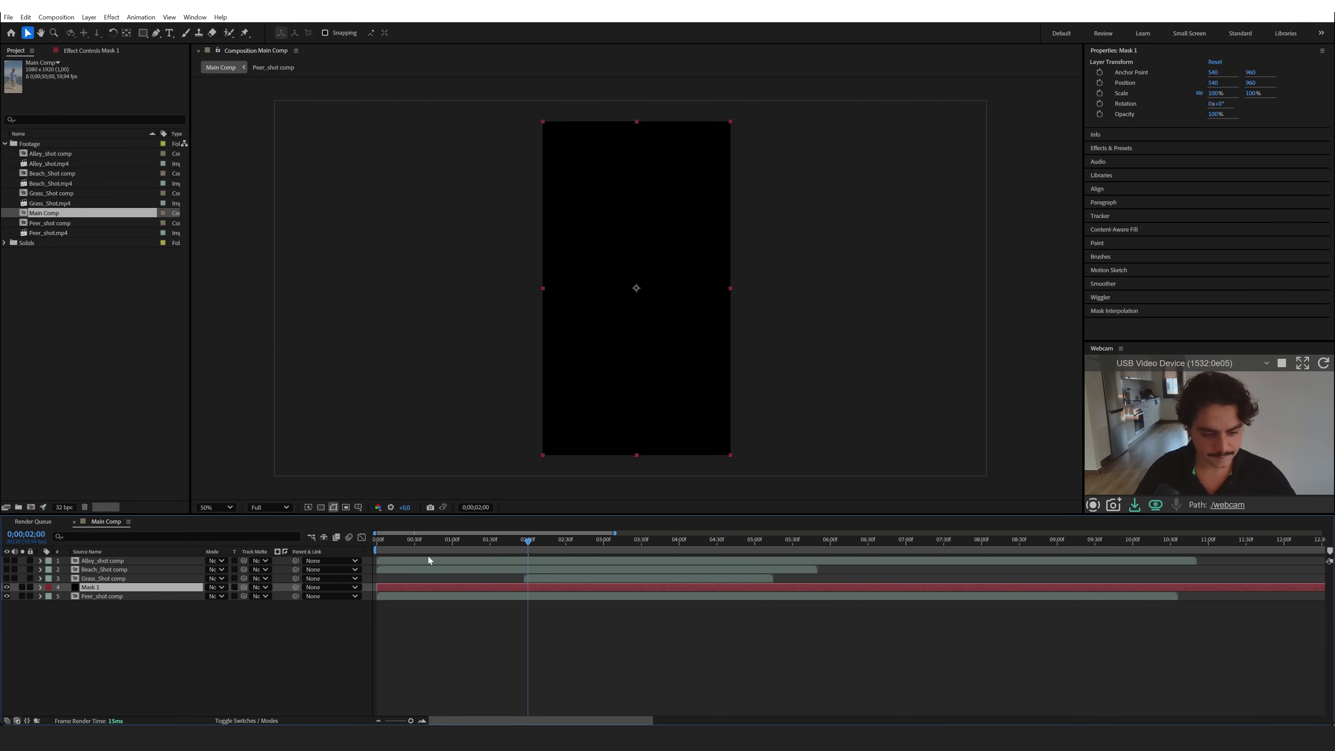
- Keyframe Mask 1's scale from 100% at 0;00;02;30 to 0% at 0;00;03;00, and cut off the layer after the last keyframe
click(524, 540)
drag(524, 541, 566, 550)
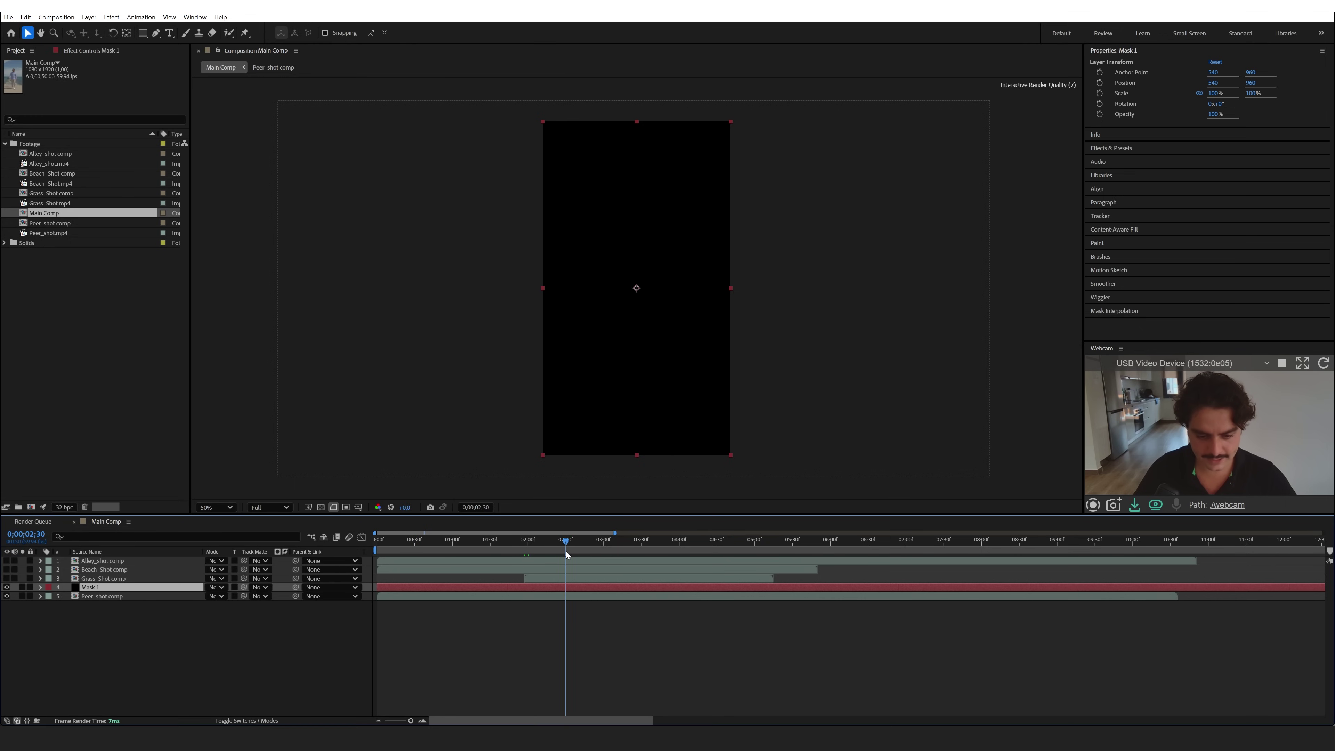
key(alt+shift+s)
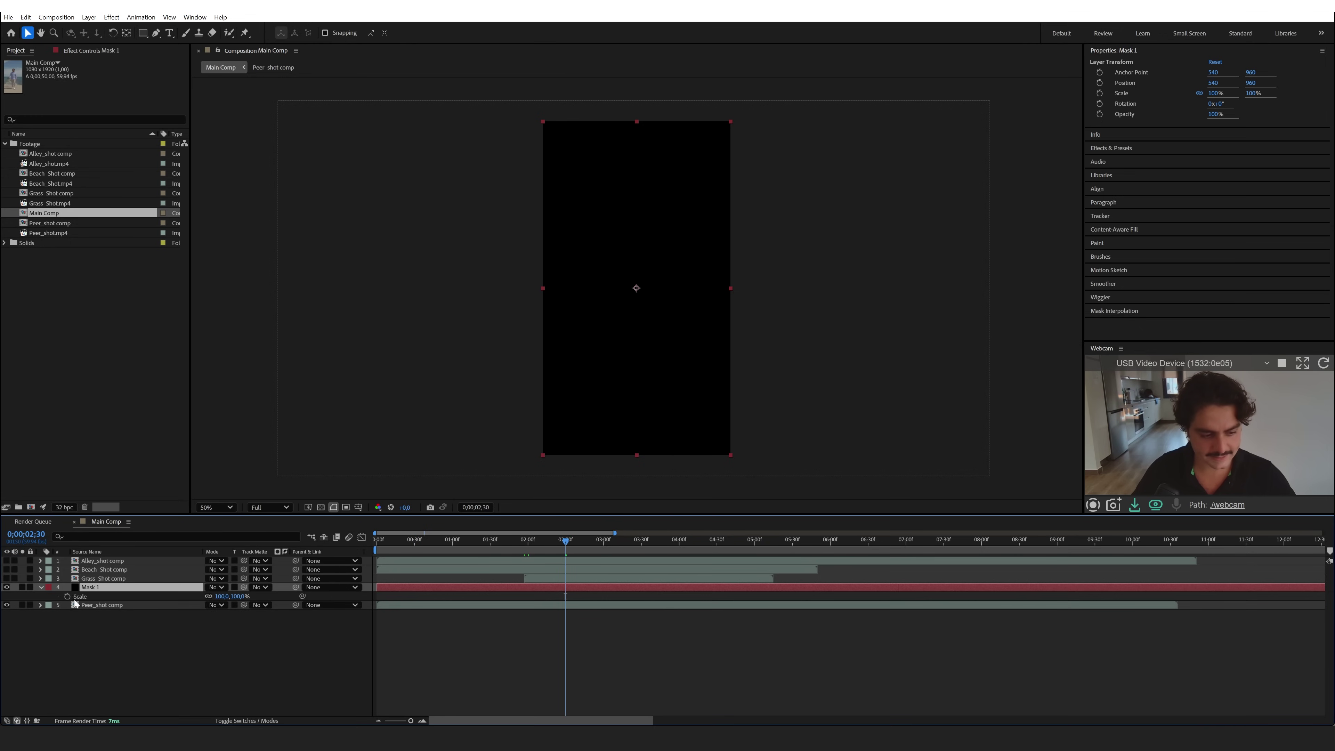
click(71, 596)
click(604, 539)
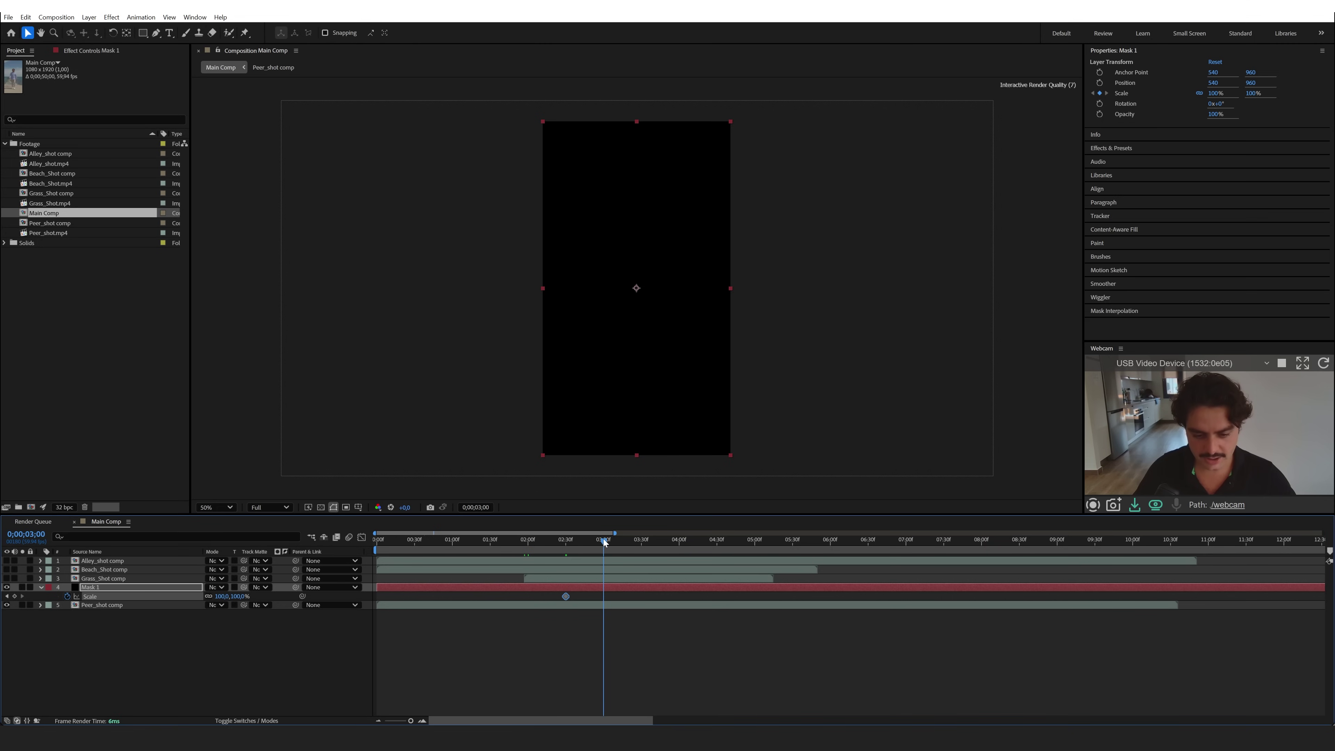
click(225, 597)
text(0)
key(Return)
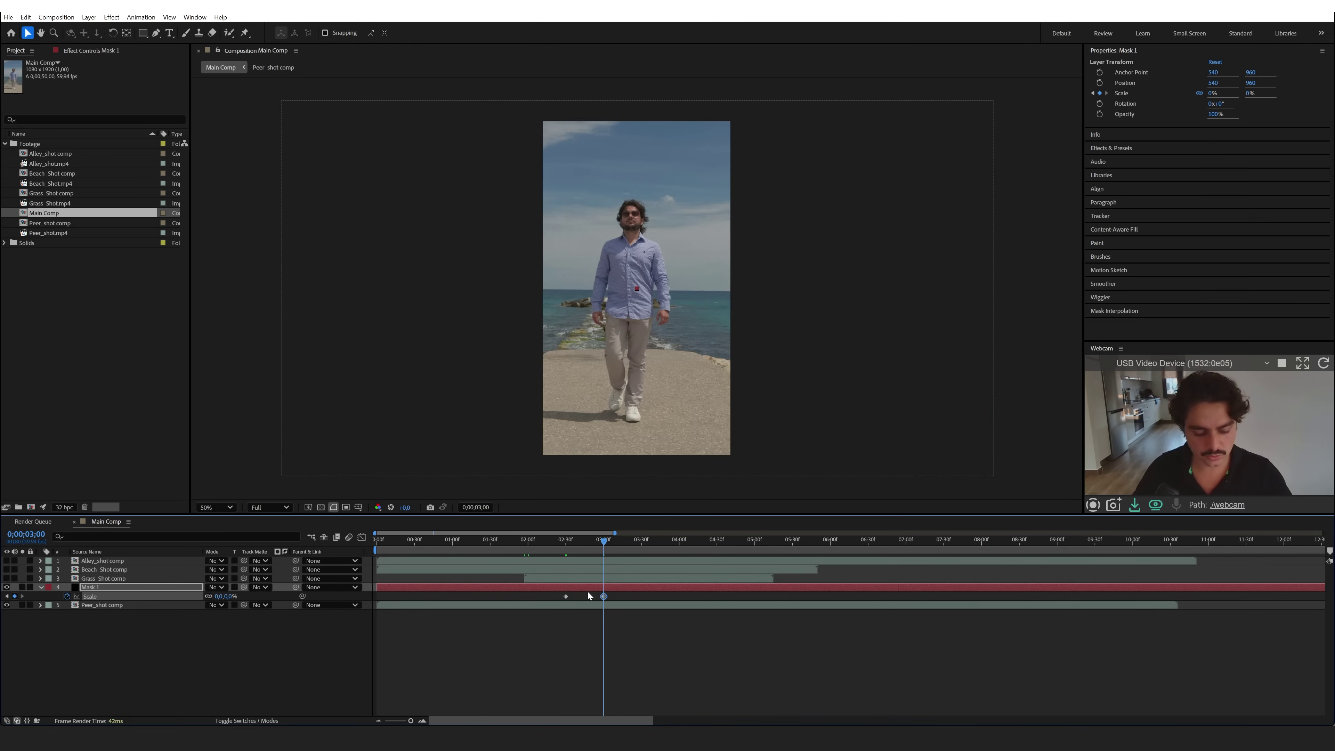
key(ctrl+shift+d)
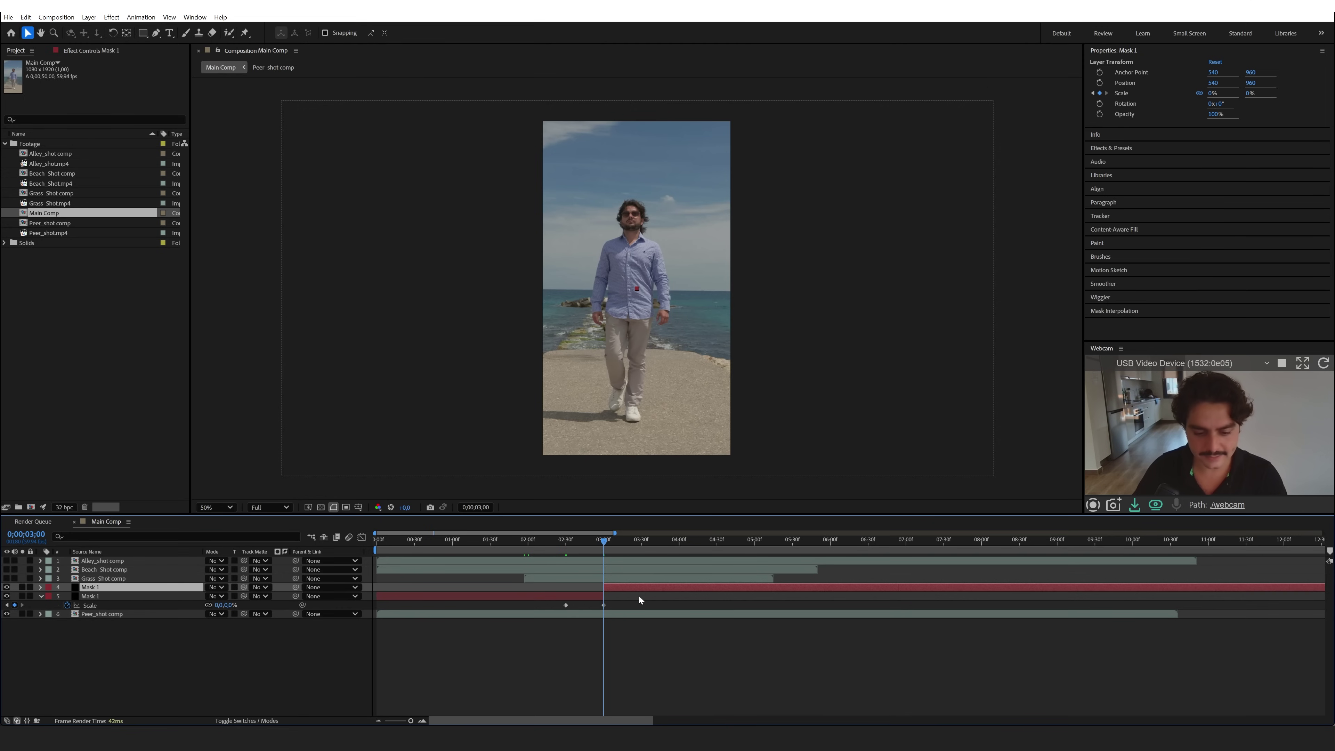
key(Delete)
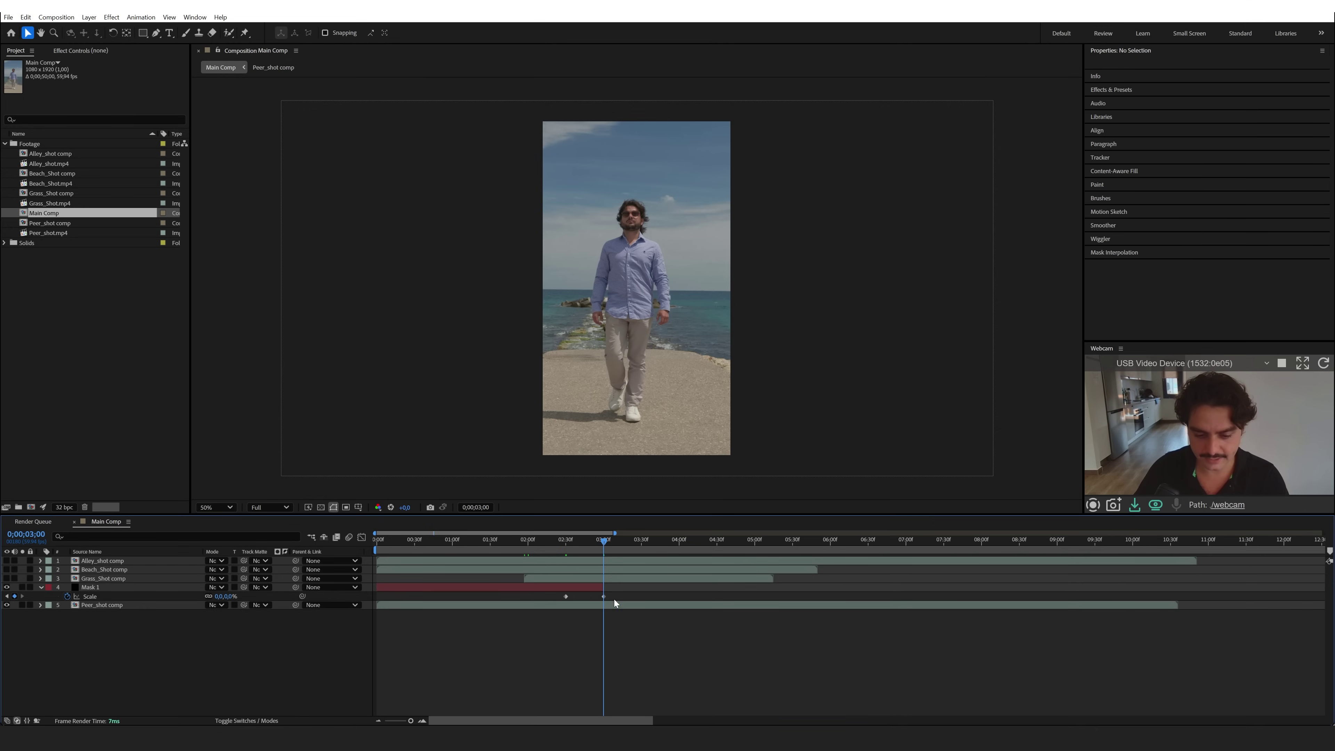
- Apply Easy Ease to Mask 1's final scale keyframe and lengthen its incoming ease in the speed graph
click(604, 596)
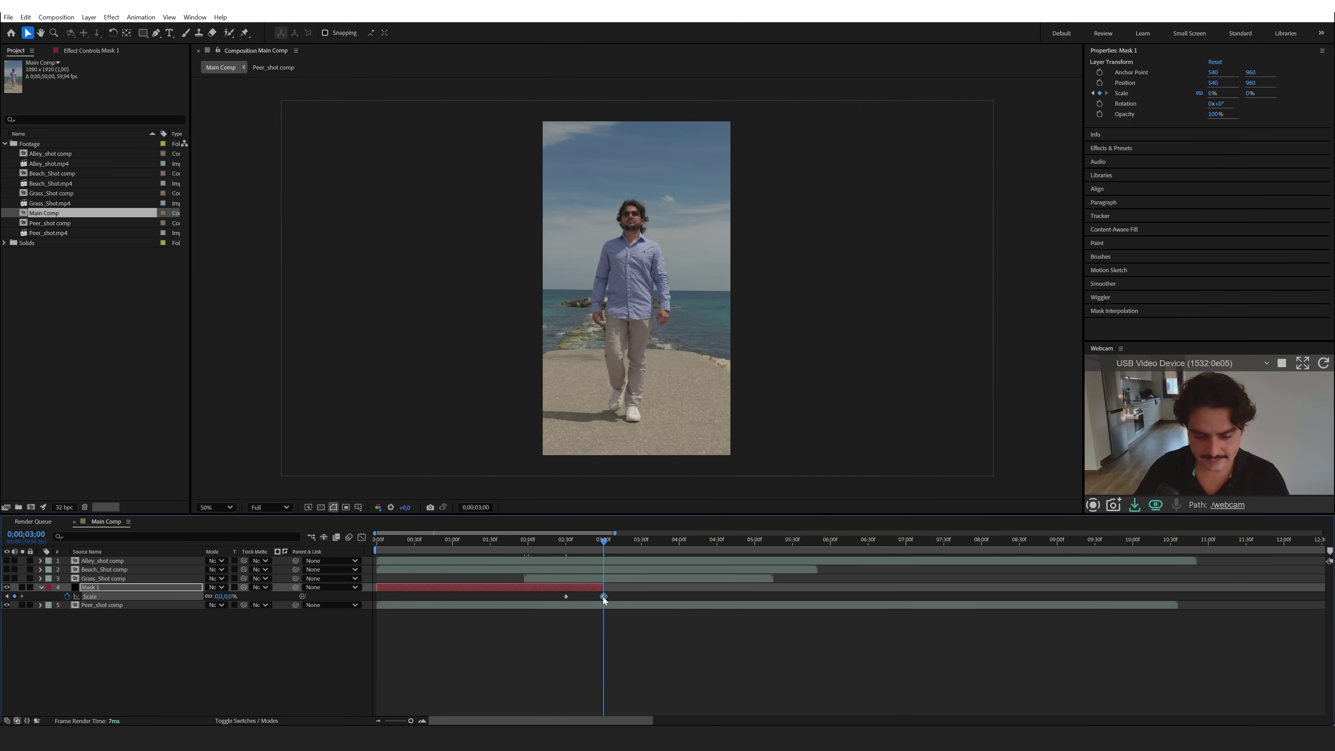
right_click(603, 597)
mouse_move(648, 589)
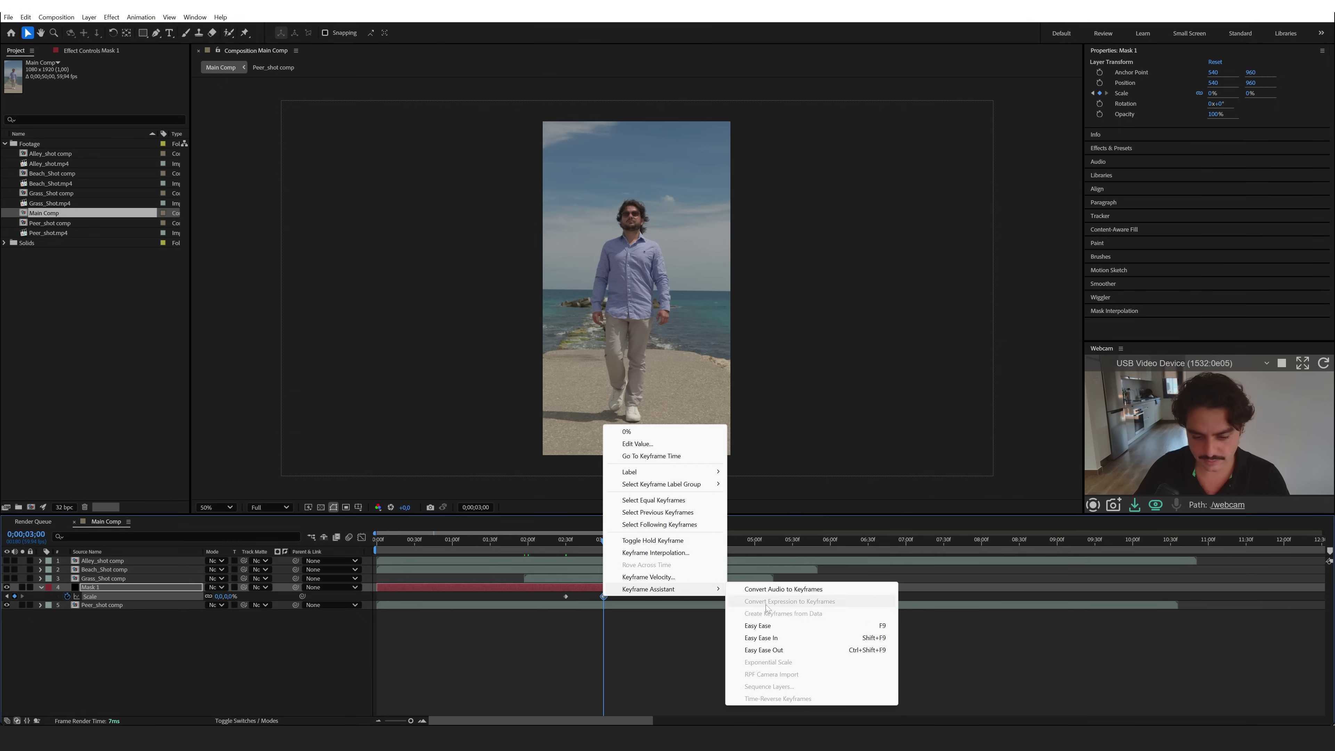
click(762, 626)
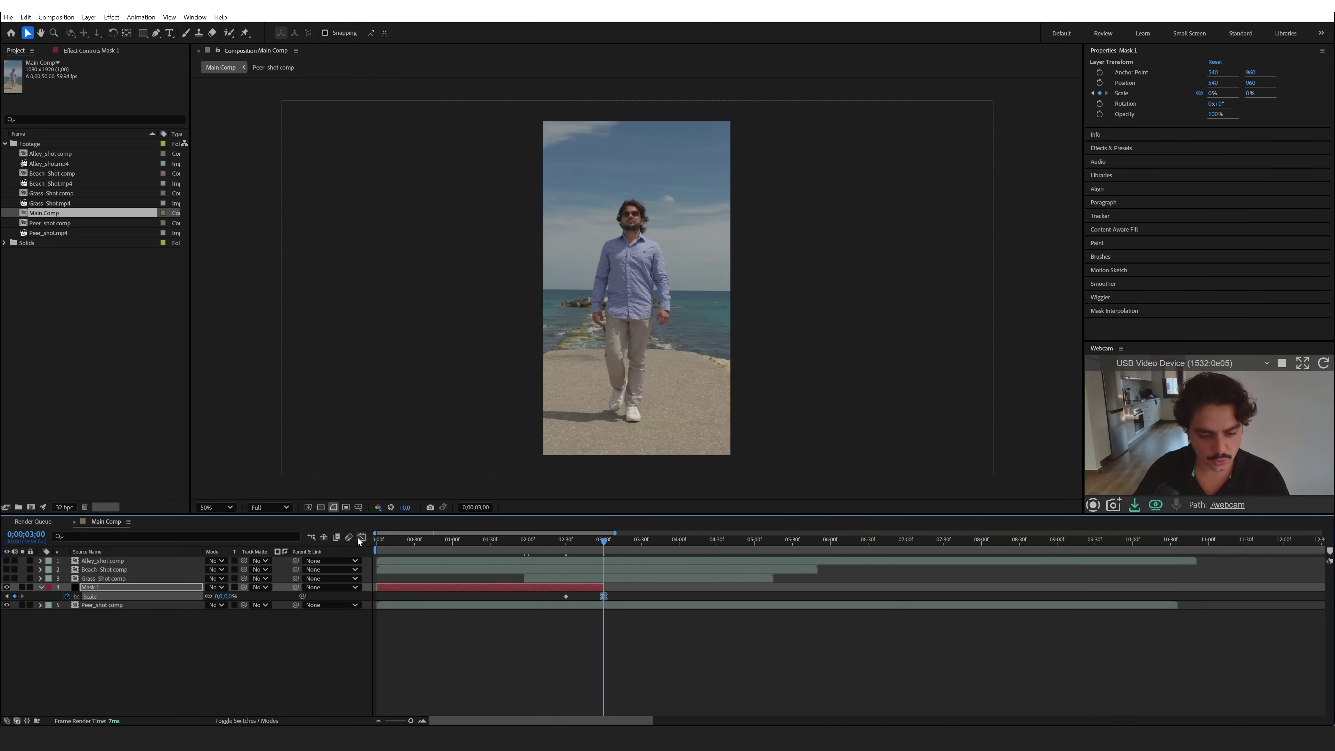
click(361, 537)
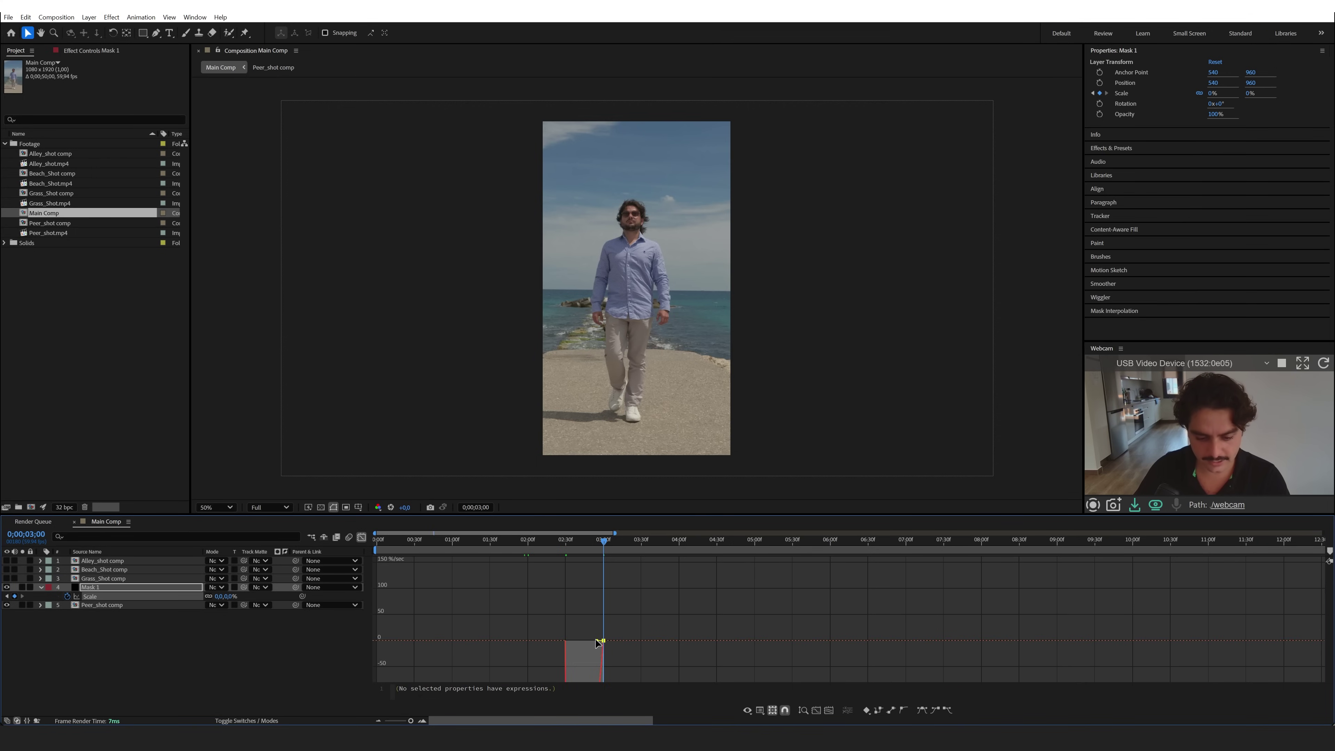
drag(597, 641, 584, 642)
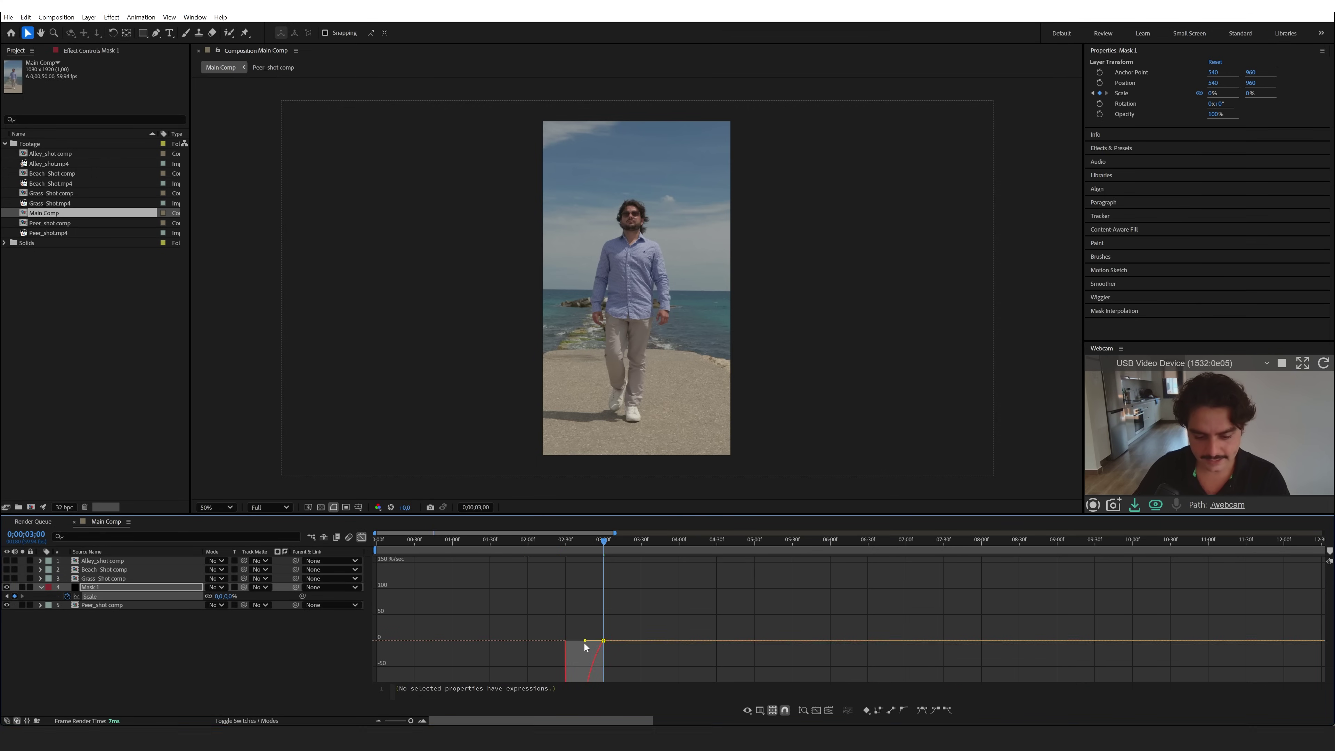
click(361, 536)
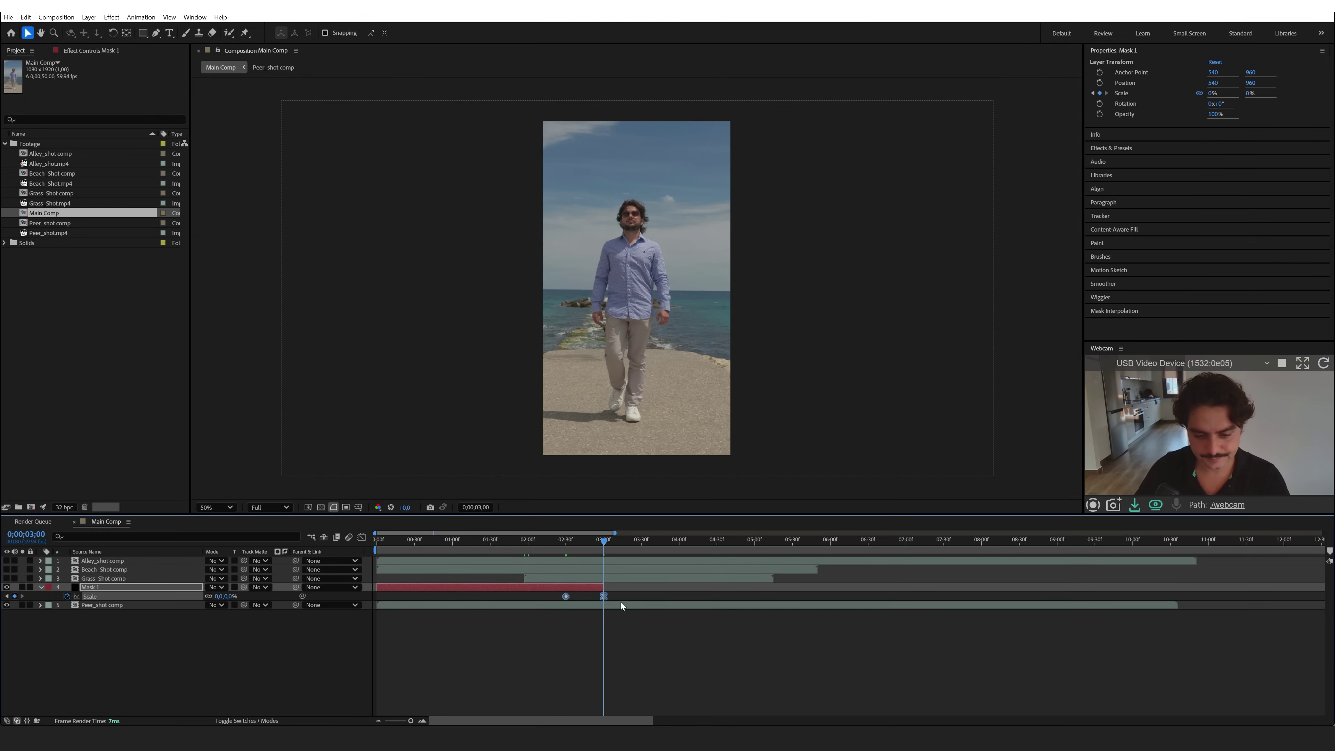
click(615, 621)
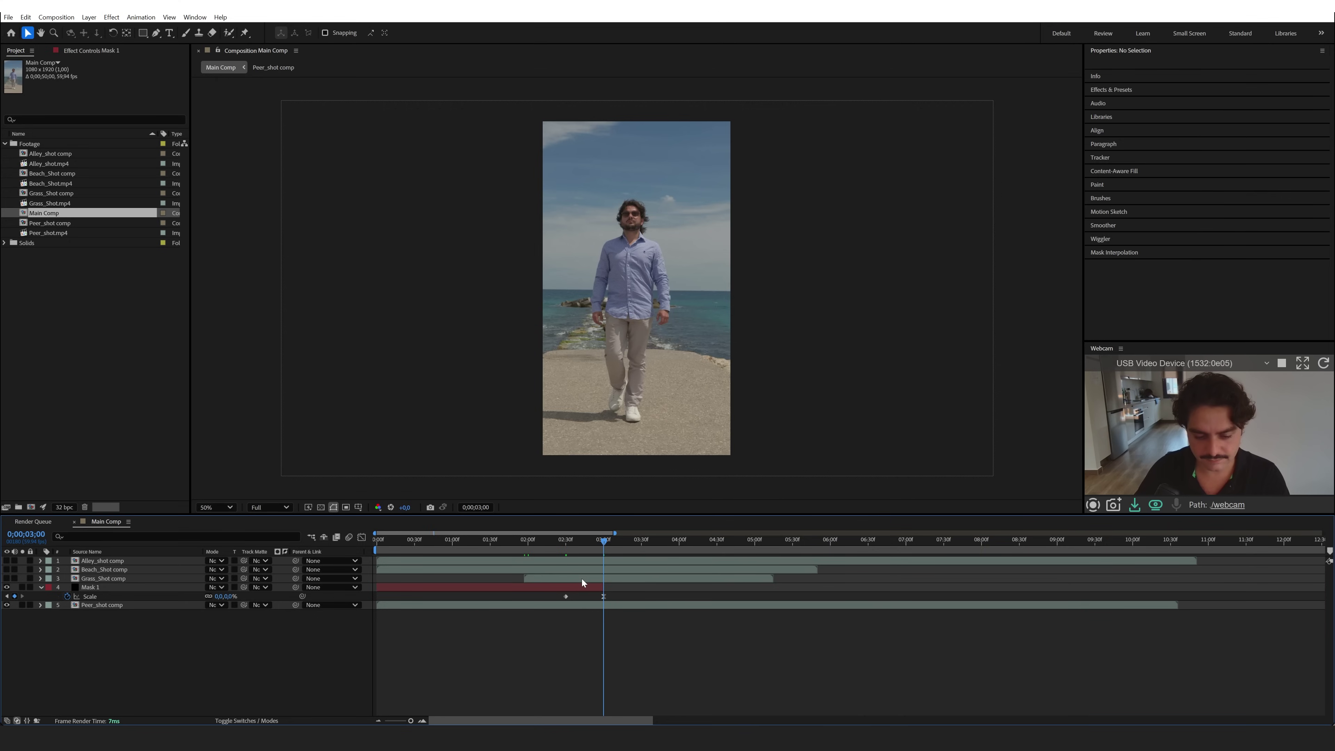
- Play back Mask 1's shrinking animation and scrub from 0;00;02;31 to 0;00;02;42 over the Peer_shot comp
key(space)
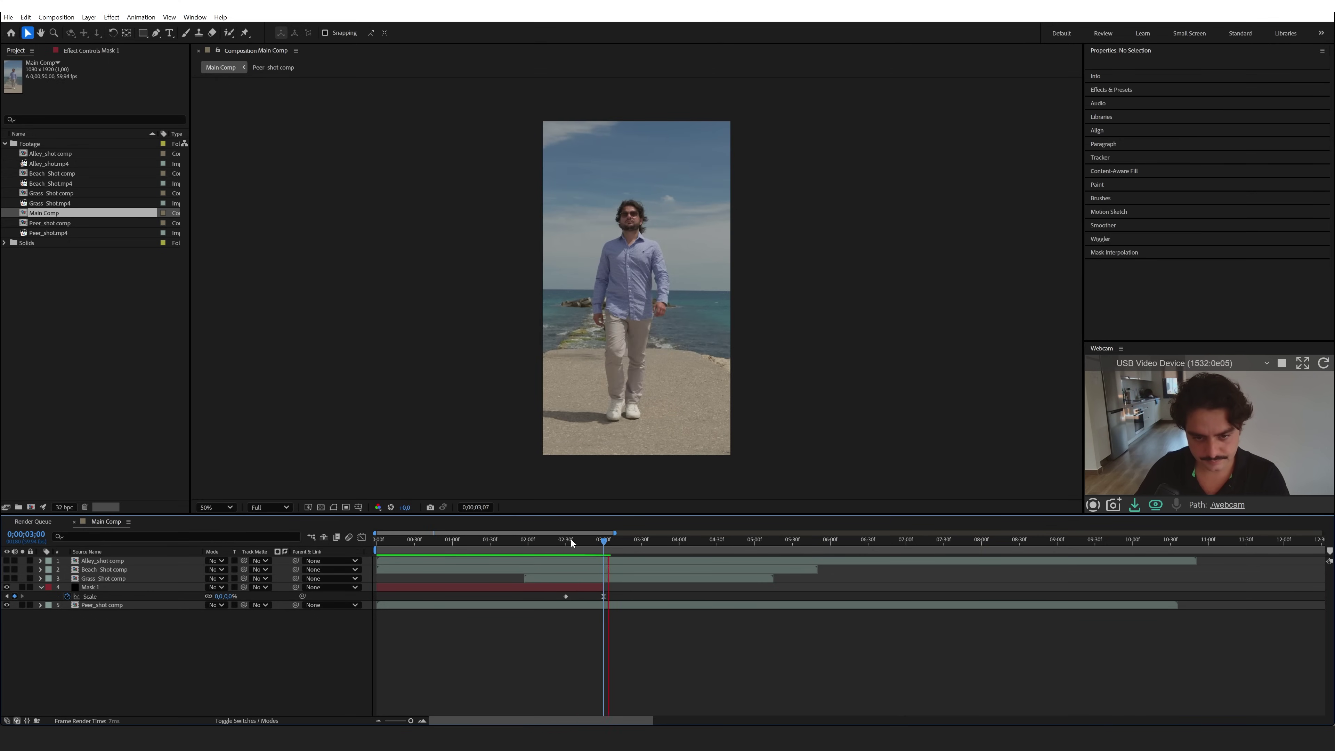
mouse_move(570, 540)
mouse_down()
mouse_move(586, 545)
mouse_move(567, 550)
mouse_up()
click(400, 605)
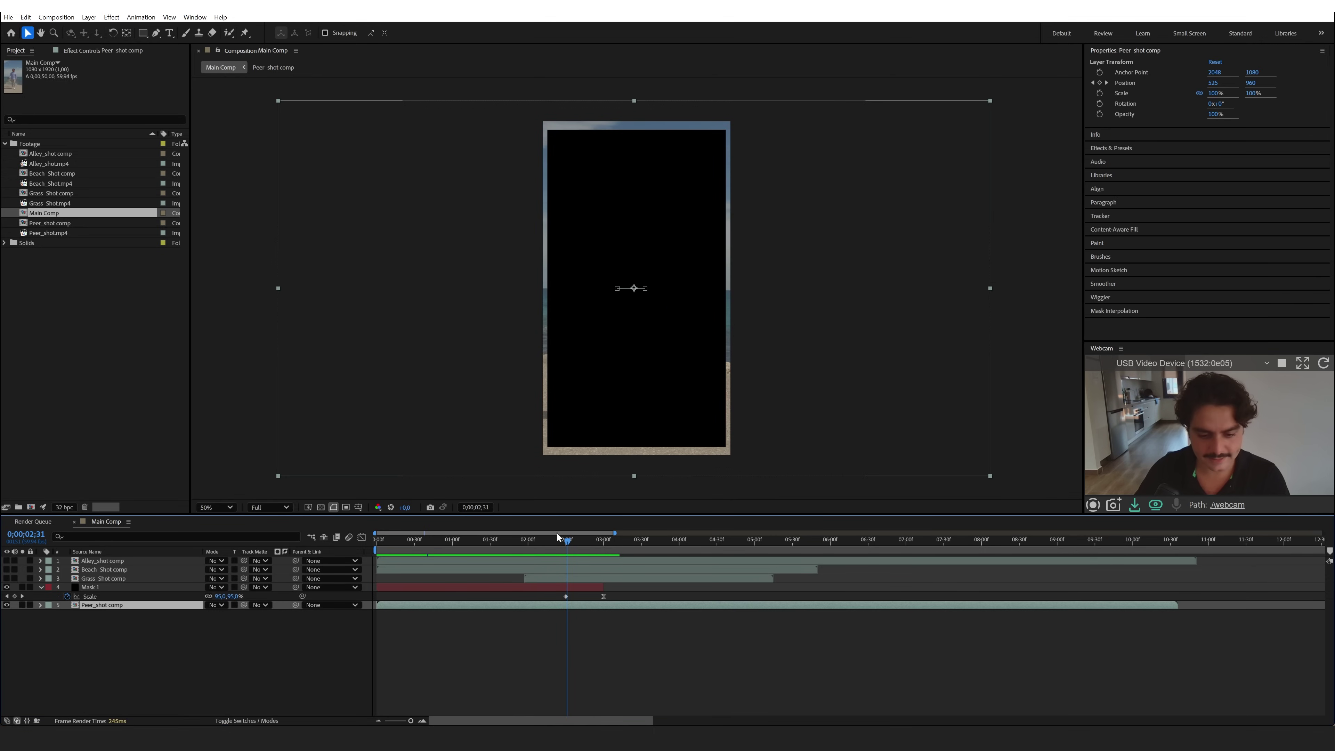
drag(568, 540, 581, 547)
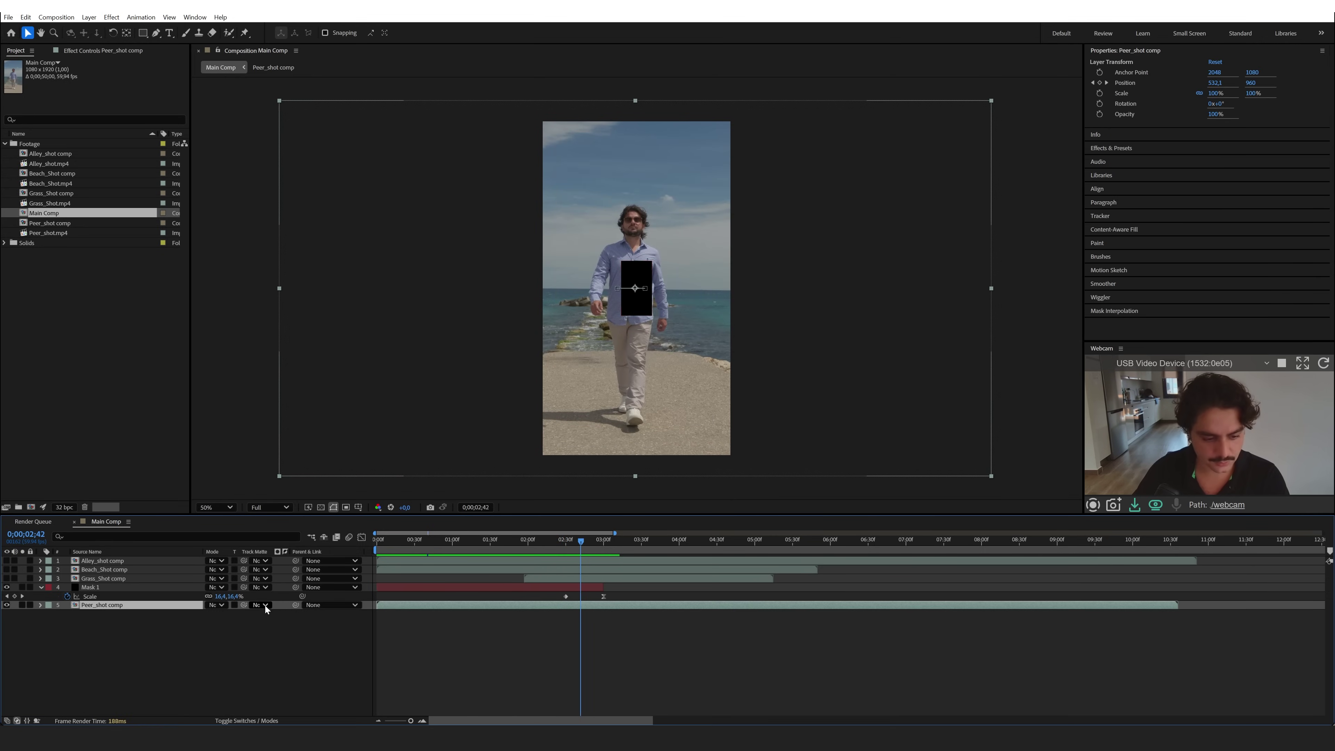
- Set Mask 1 as the track matte of the Peer_shot comp layer and widen the layer columns
drag(97, 598, 93, 589)
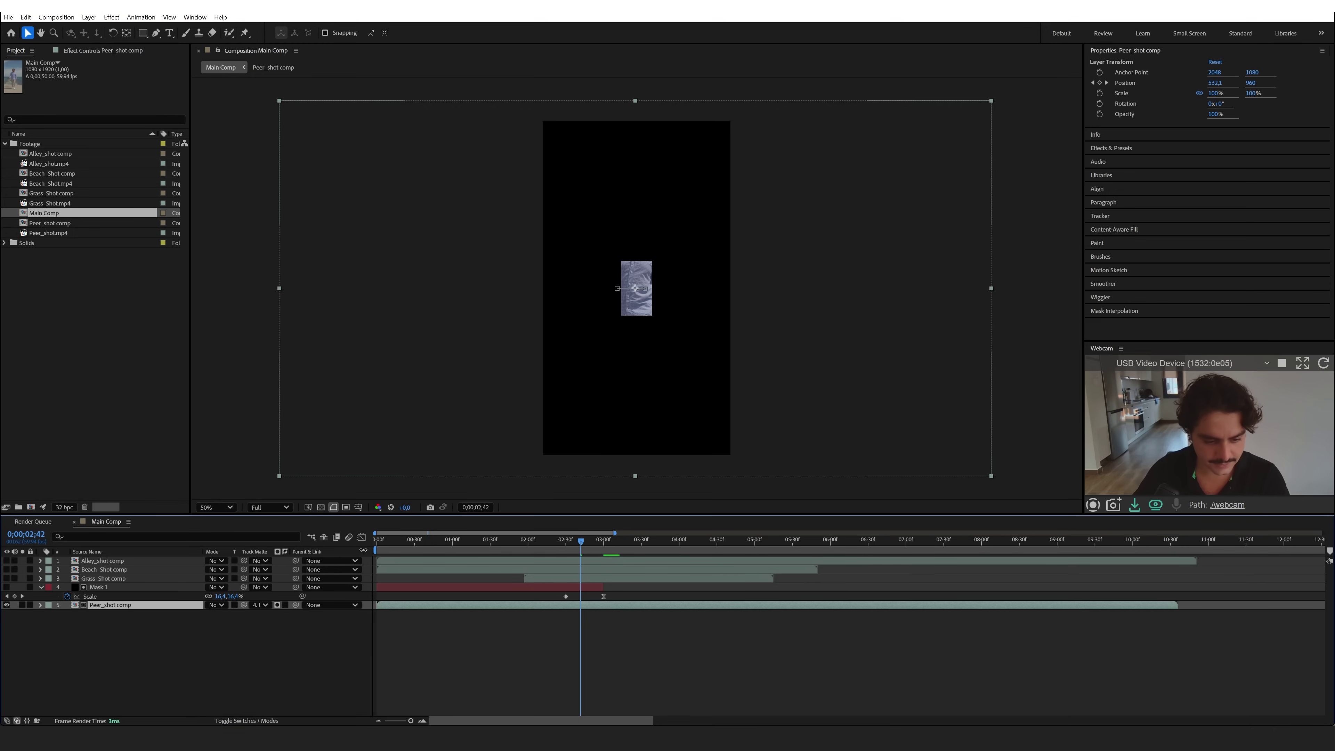
drag(374, 547, 357, 547)
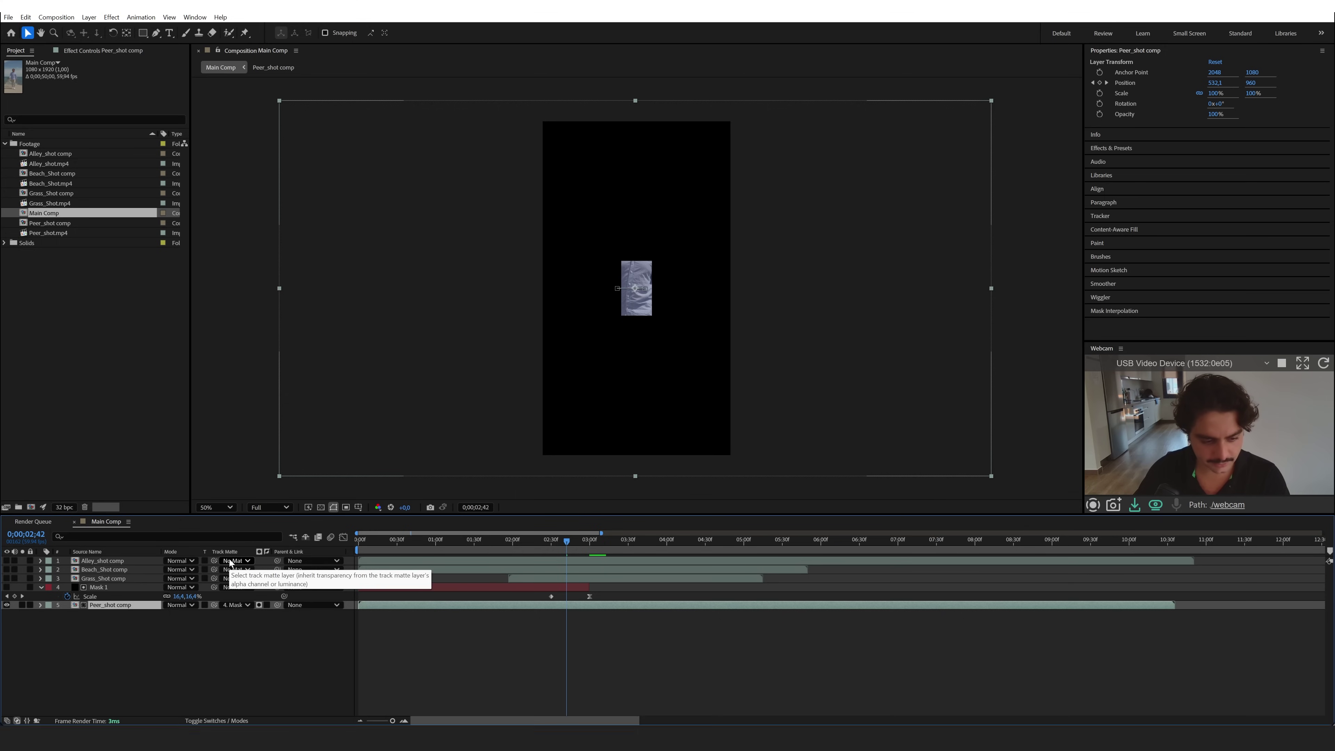
click(229, 721)
click(229, 721)
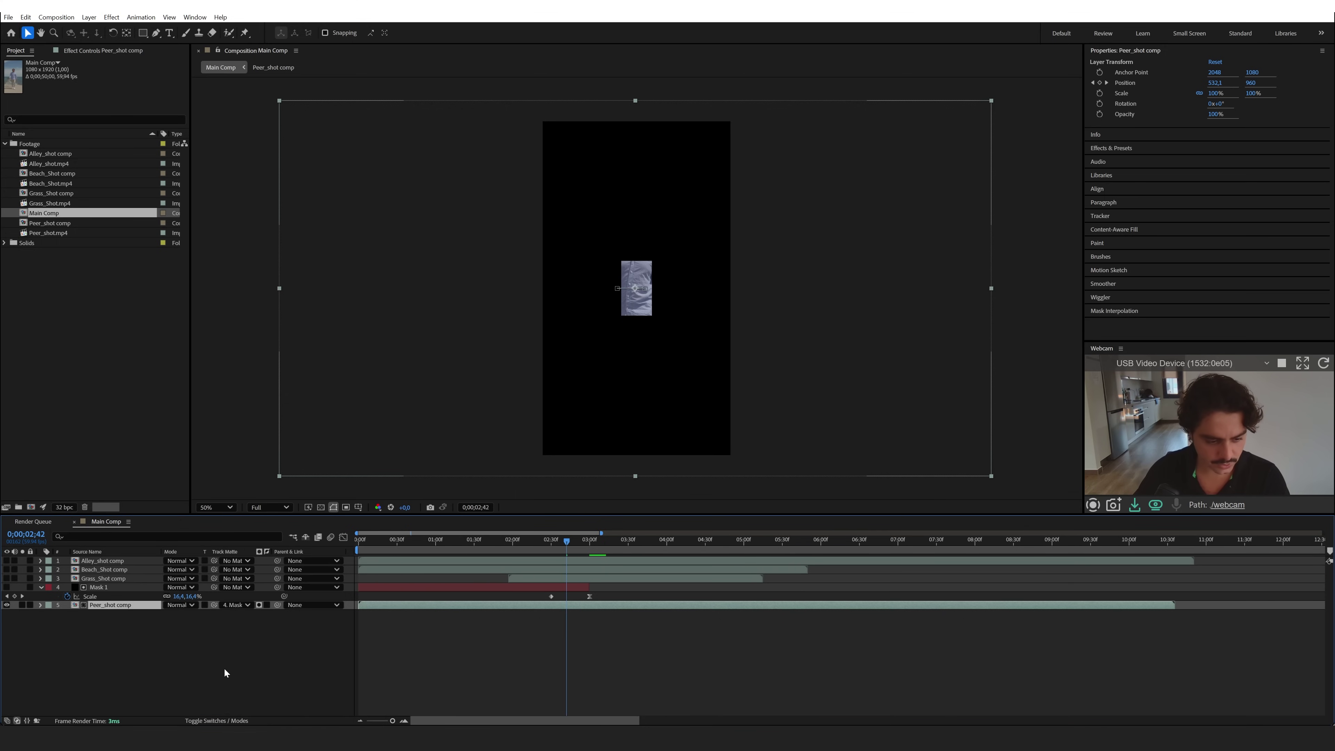
click(235, 605)
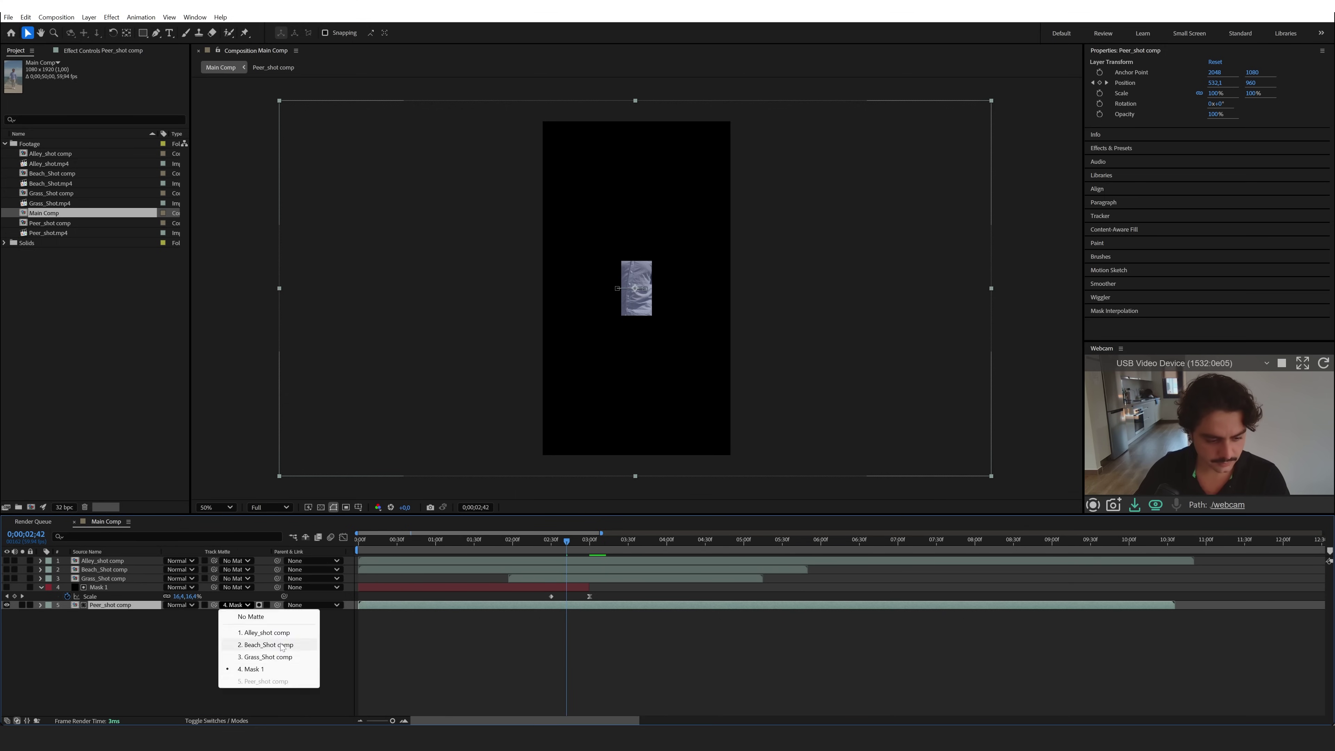
click(255, 670)
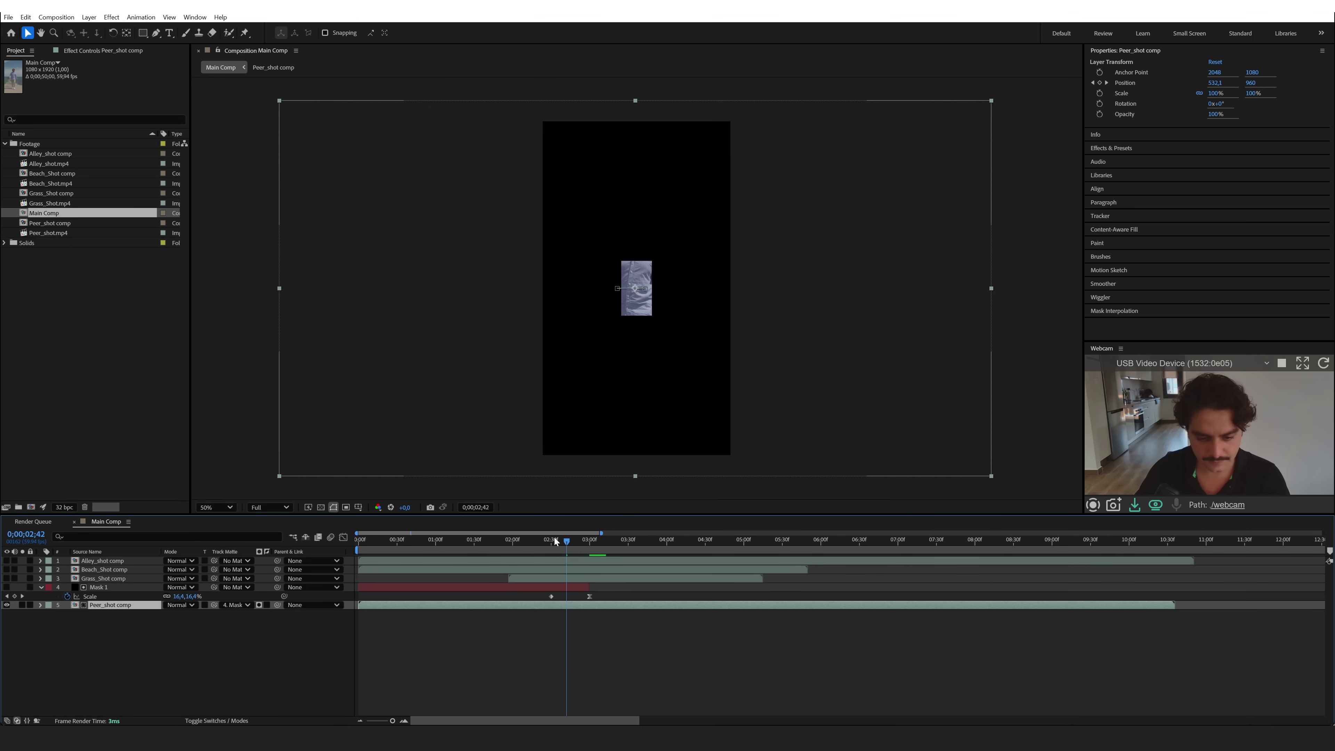
- Show the Grass_Shot comp layer at 100% opacity beneath Peer_shot comp and scrub through the masked transition
mouse_move(555, 542)
mouse_down()
mouse_move(536, 542)
mouse_move(579, 556)
mouse_move(552, 543)
mouse_up()
click(7, 579)
click(111, 579)
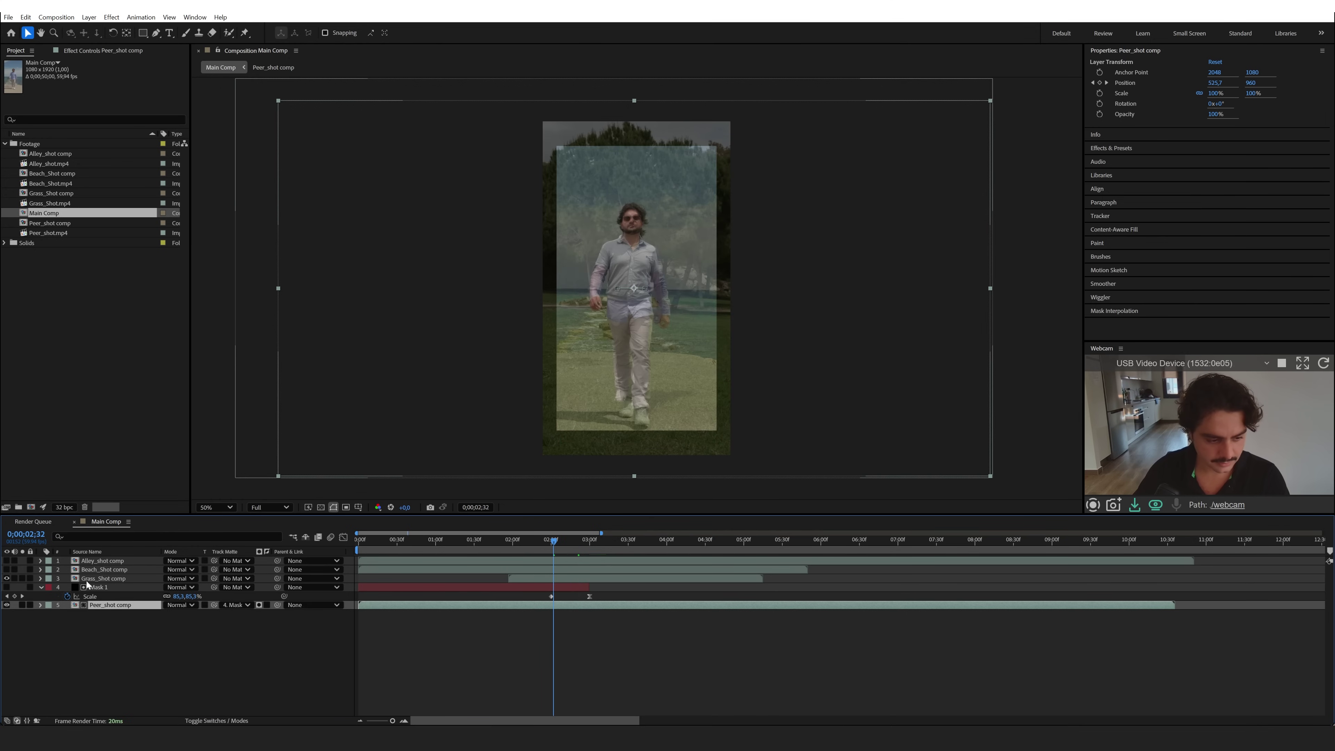
key(t)
click(170, 588)
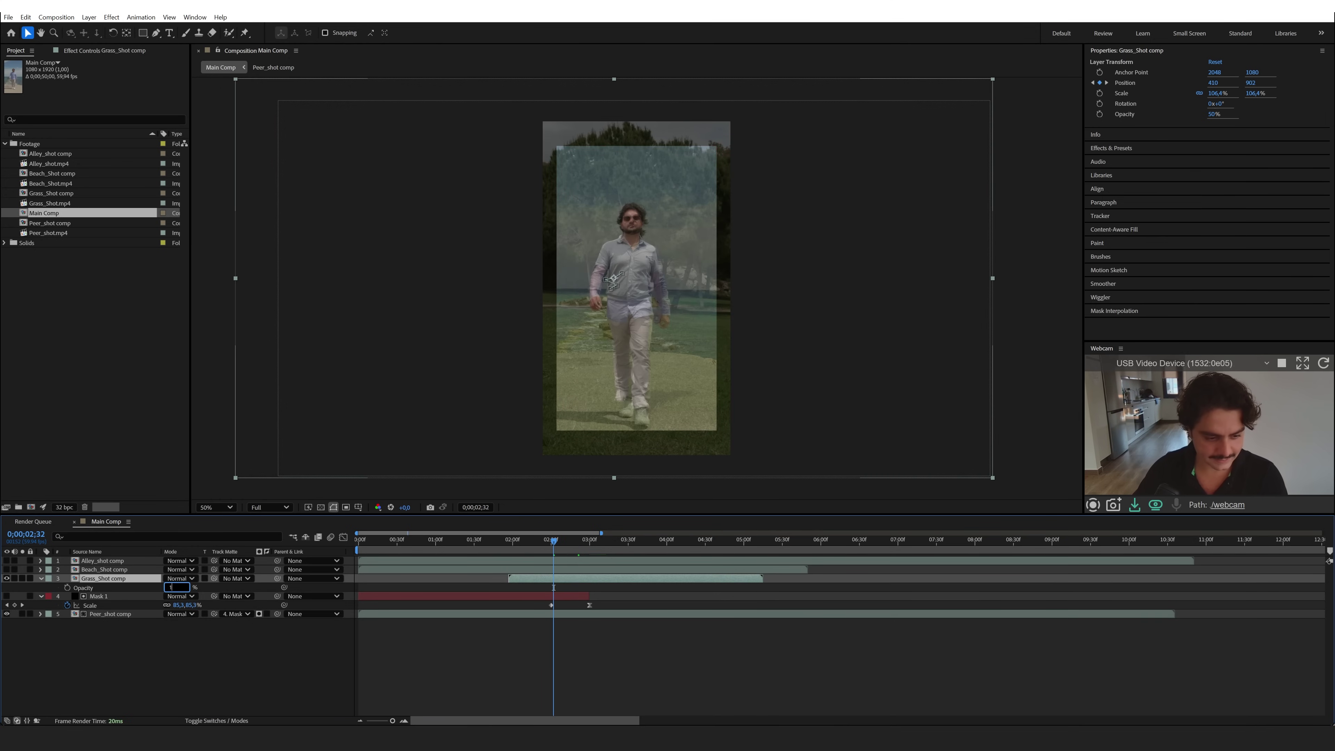
text(100)
key(Return)
drag(95, 583, 93, 629)
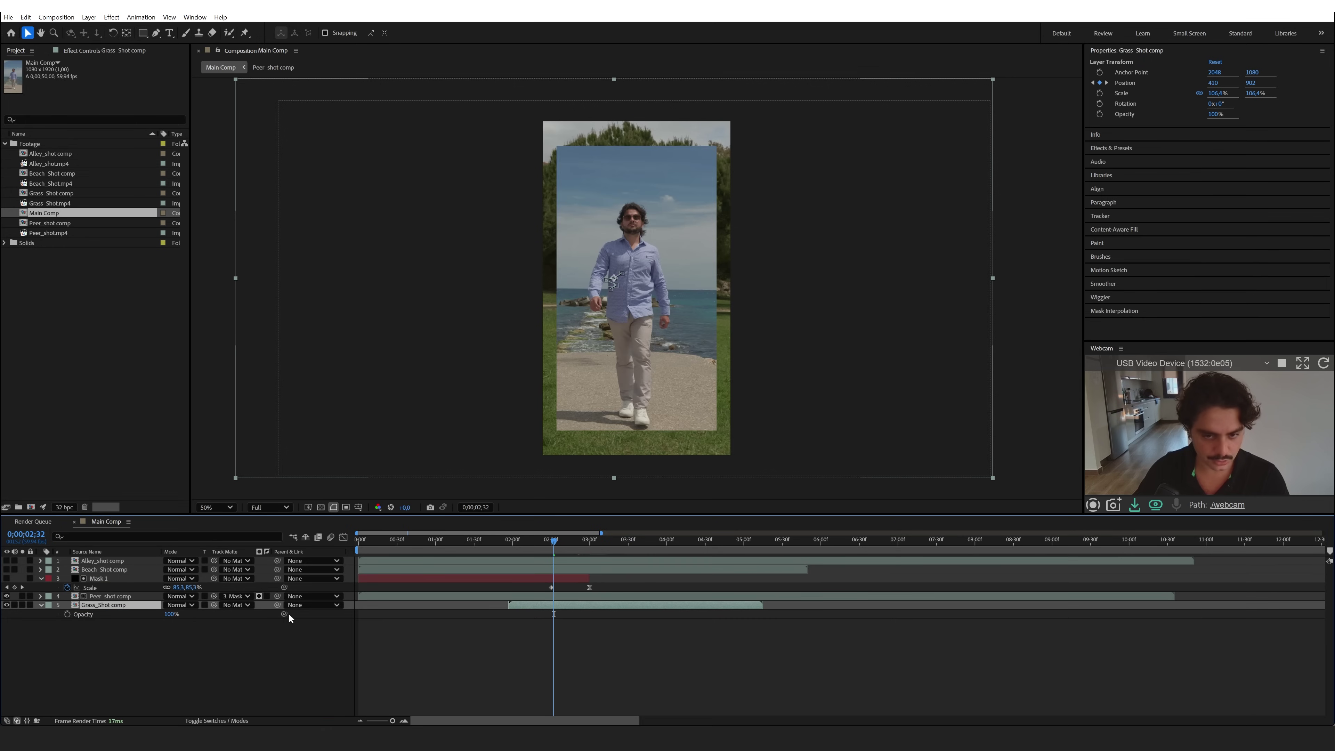
mouse_move(552, 545)
mouse_down()
mouse_move(532, 541)
mouse_move(580, 553)
mouse_move(542, 562)
mouse_move(572, 570)
mouse_move(558, 575)
mouse_move(573, 543)
mouse_up()
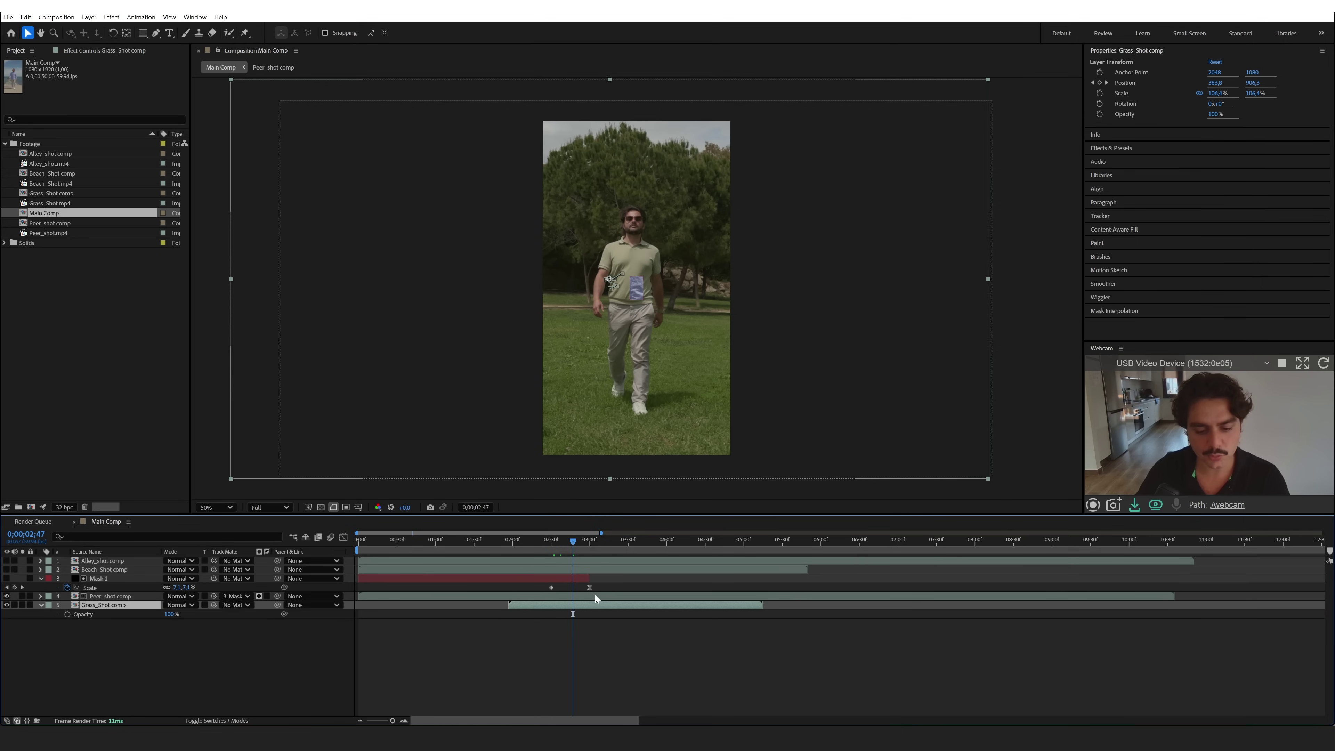
click(571, 577)
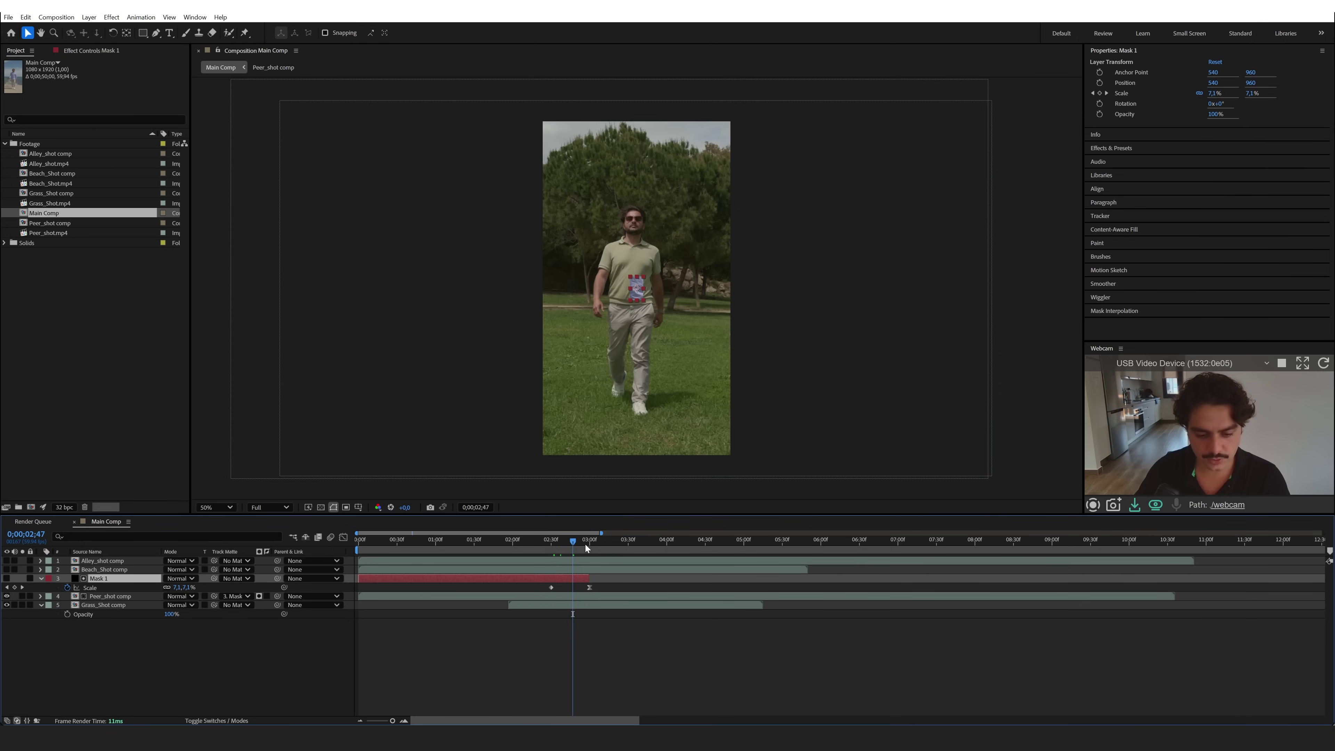
- Show the Beach_Shot comp layer at the bottom of the stack and shift its start to just before 0;00;04;31
drag(585, 545, 706, 576)
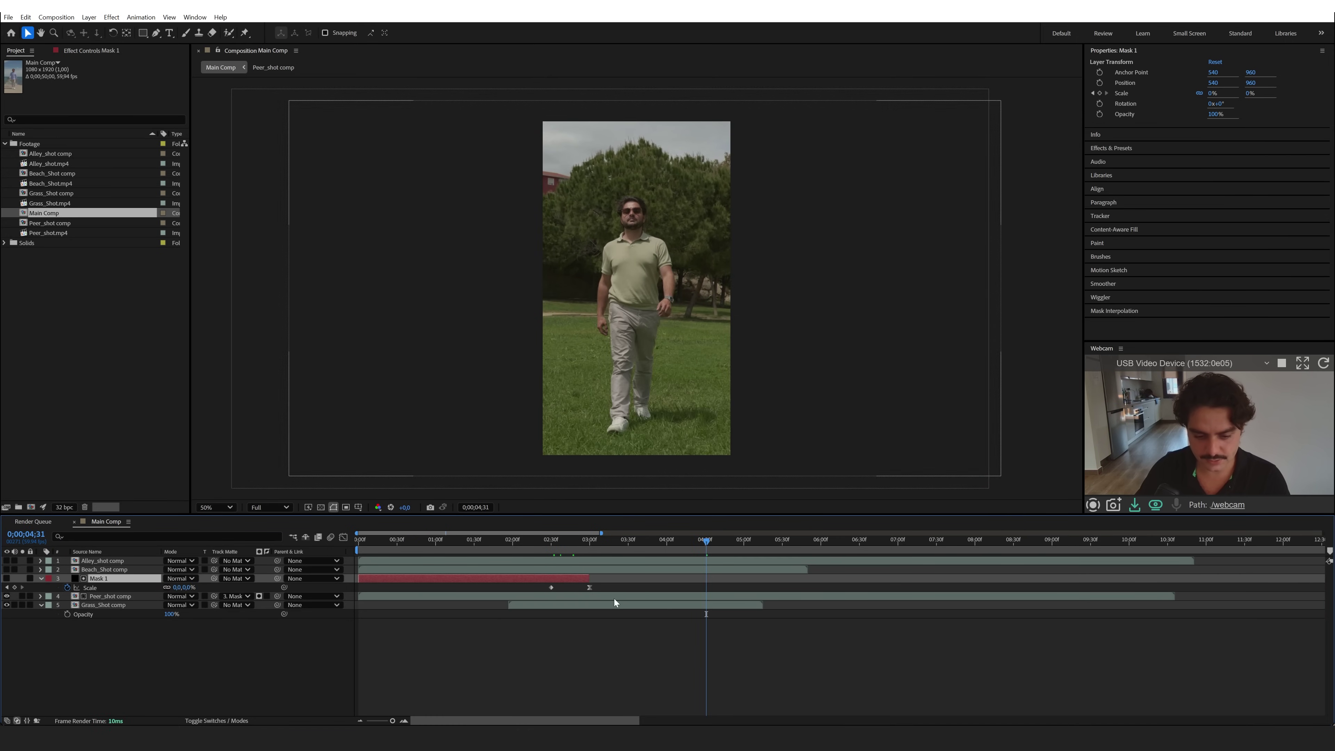
drag(104, 569, 109, 660)
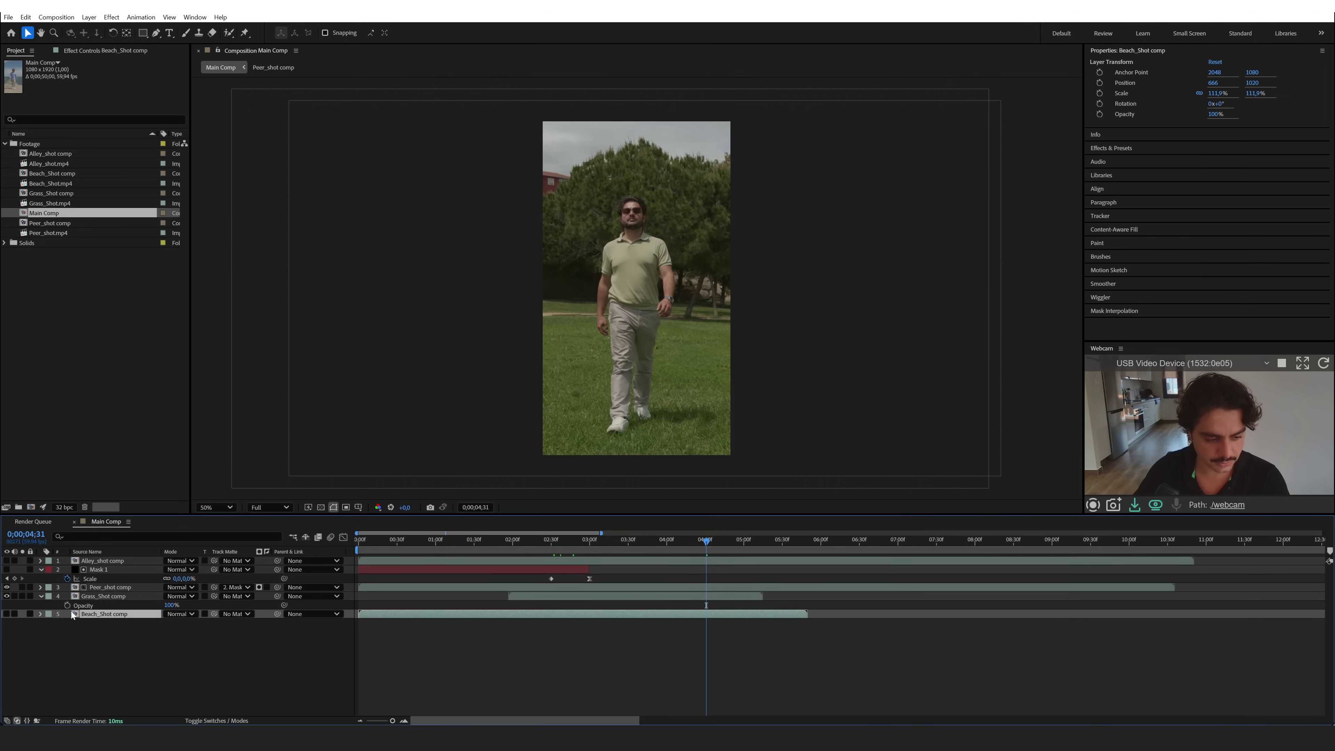
click(6, 614)
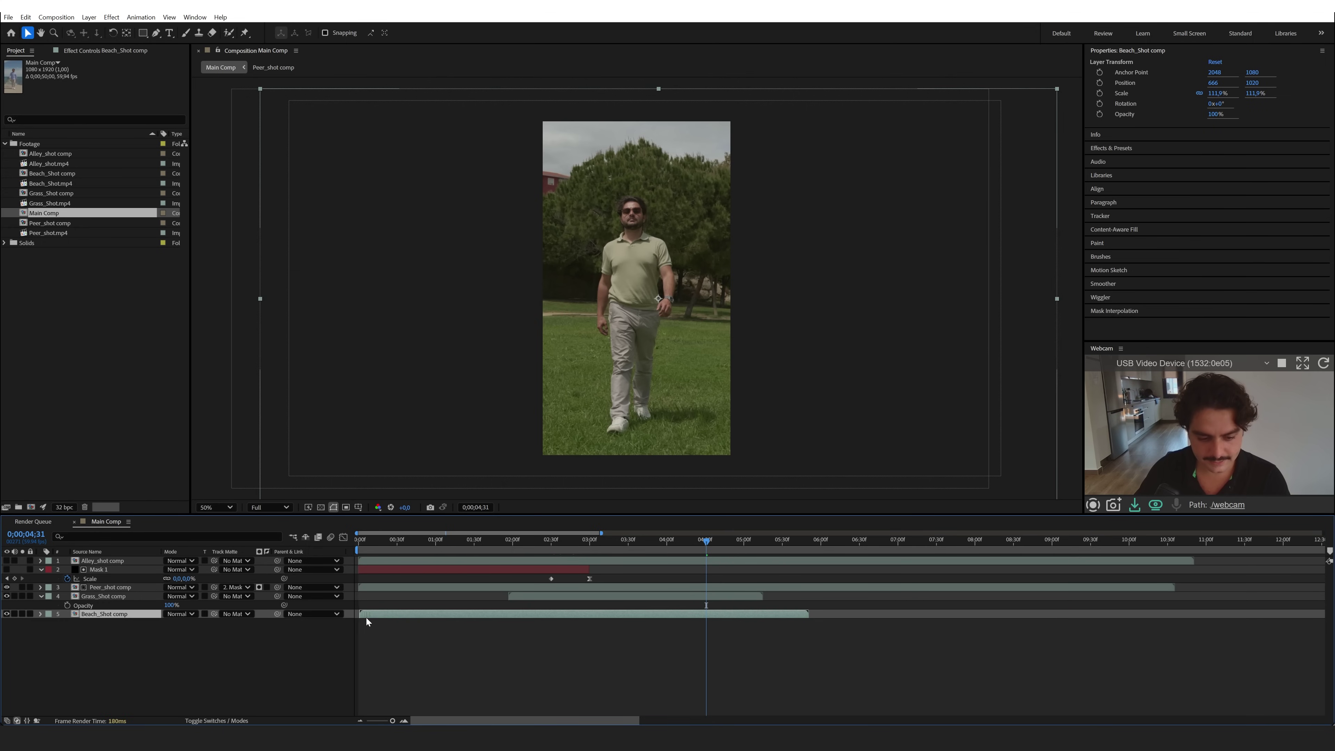
drag(367, 617, 698, 616)
click(704, 595)
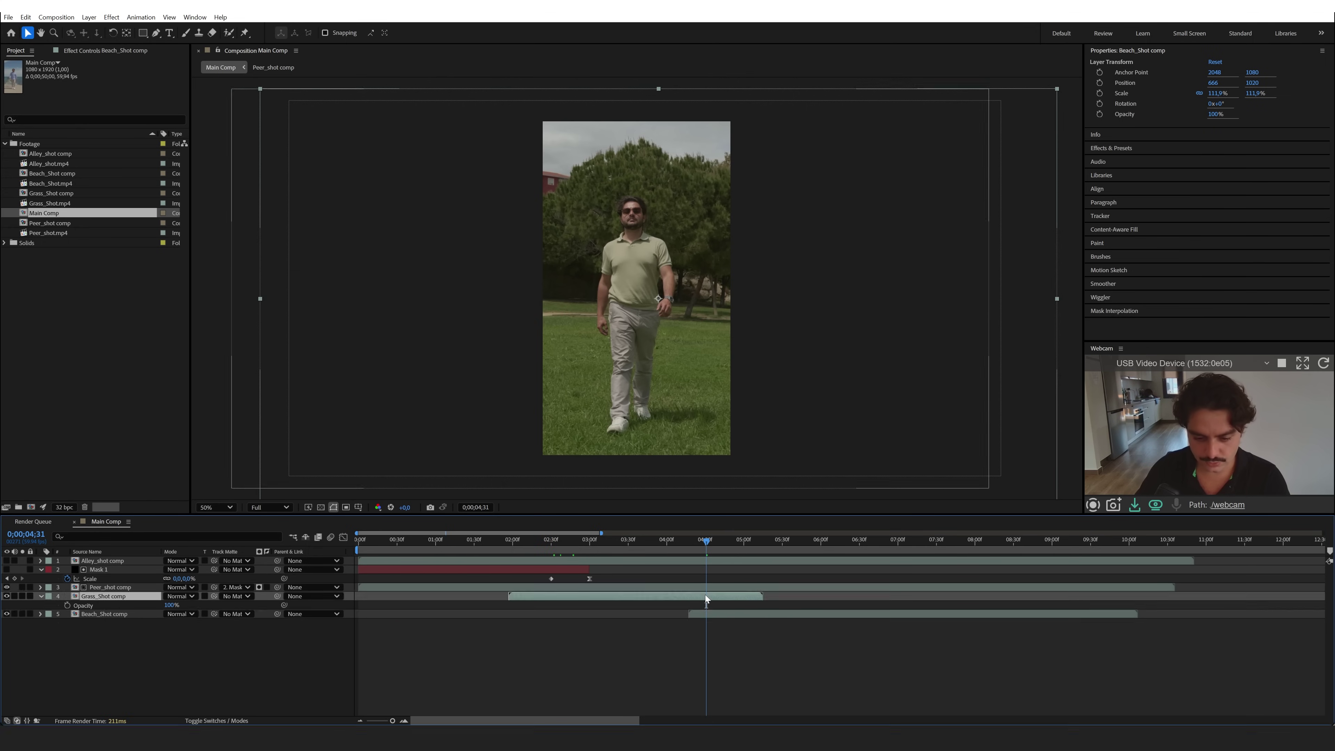
- Set the Grass_Shot comp layer's opacity to 50% and move the current time to 0;00;04;30
key(t)
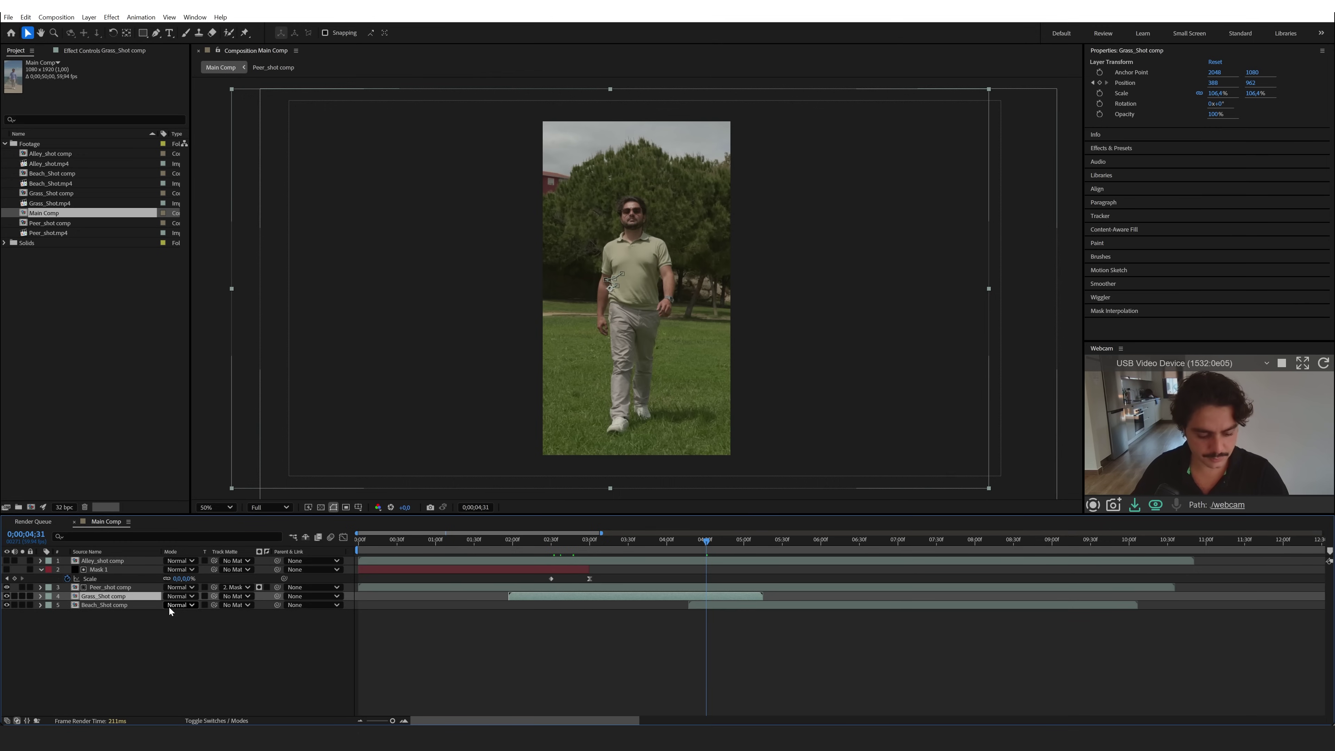
key(t)
click(169, 605)
text(50)
key(Return)
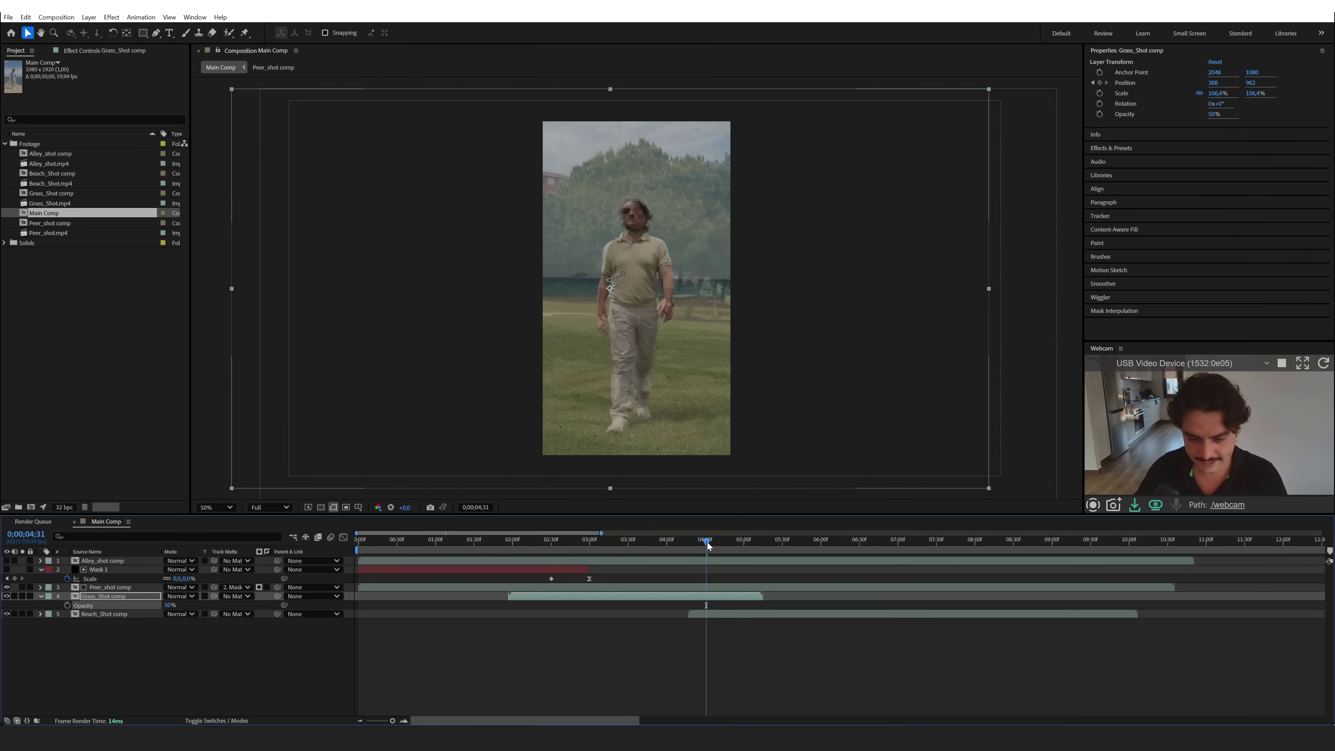
mouse_move(708, 546)
mouse_down()
mouse_move(691, 539)
mouse_move(705, 547)
mouse_up()
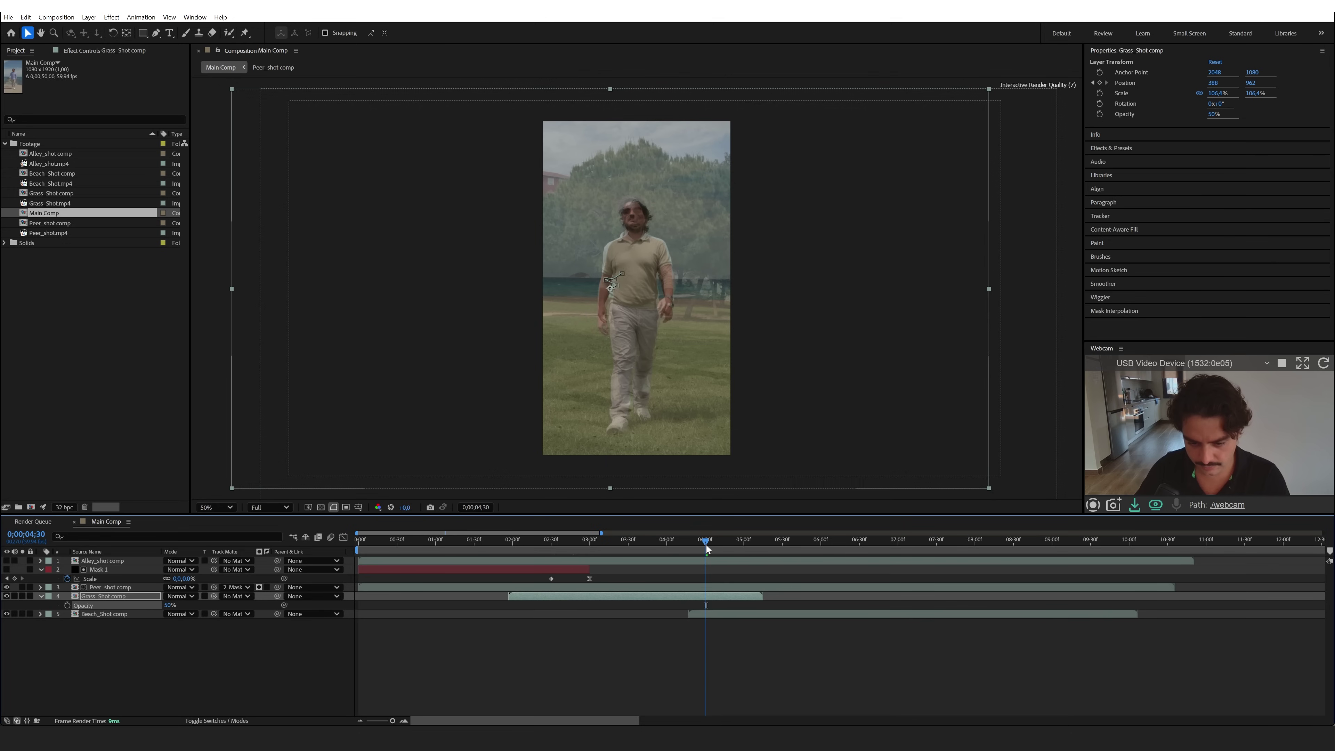
- Shift the Beach_Shot comp layer earlier and align its man with the grass shot at position 640, 1066 and scale 123.2%
click(713, 615)
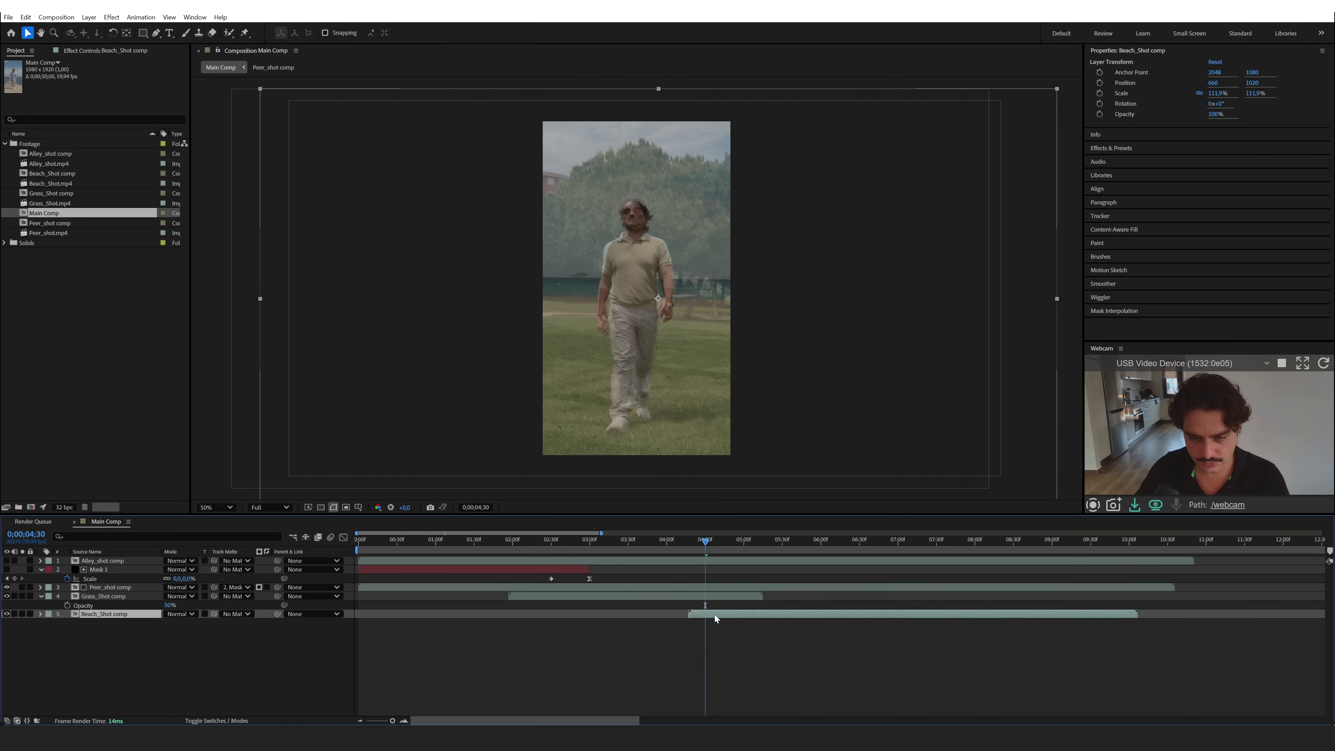
drag(656, 376, 653, 375)
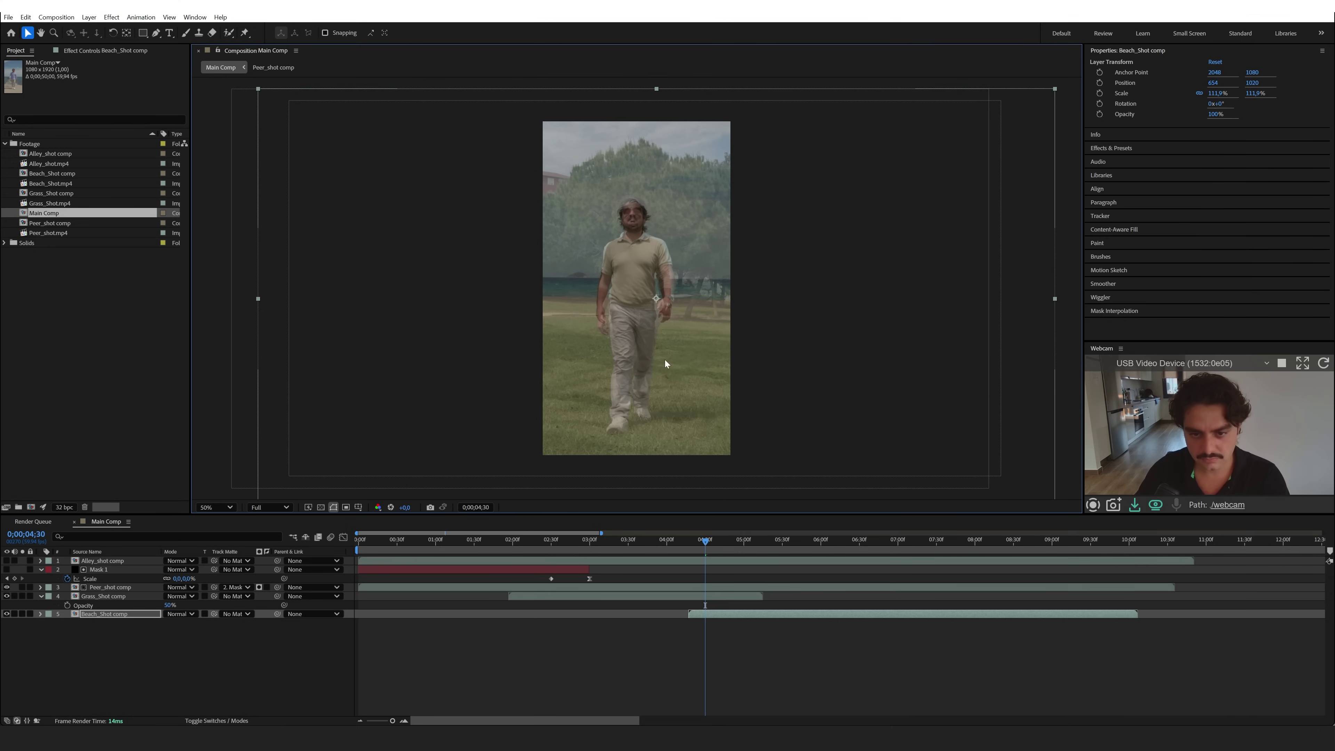
drag(718, 614, 711, 614)
drag(672, 412, 676, 414)
drag(1057, 298, 1109, 299)
drag(844, 316, 823, 320)
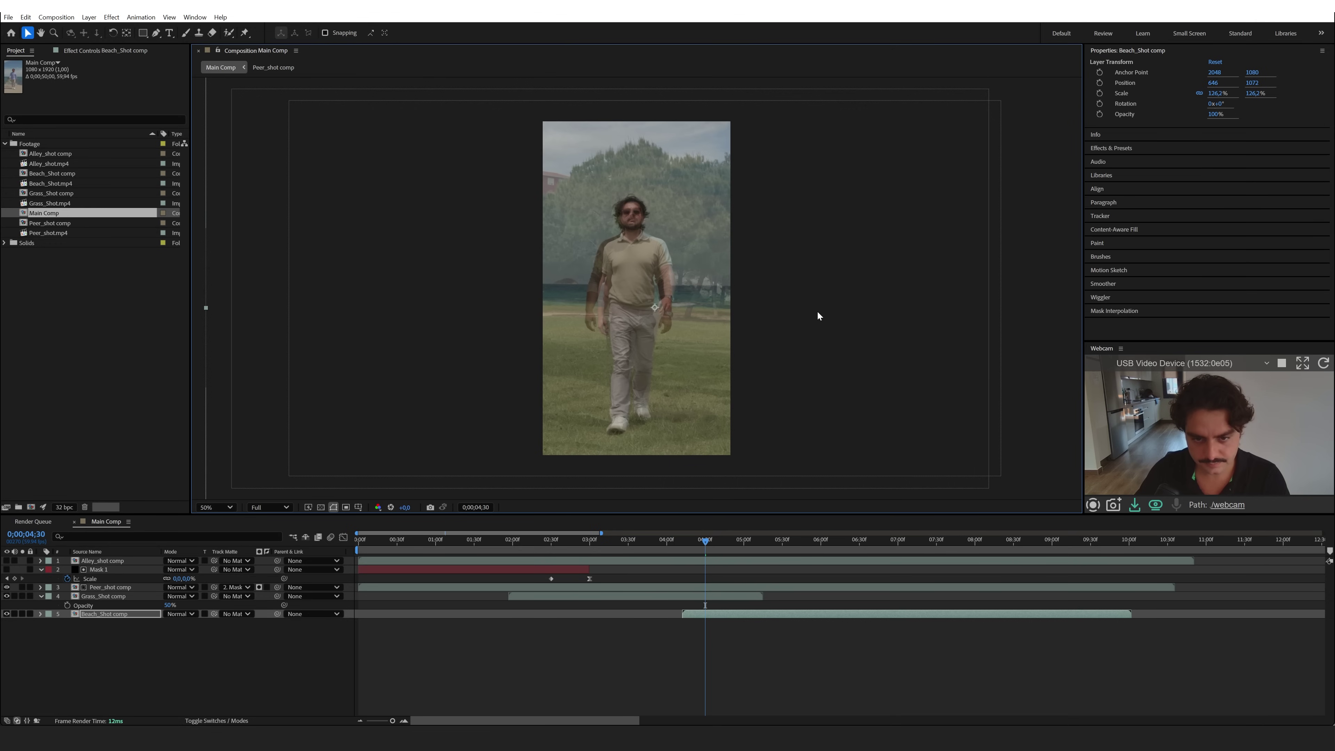
drag(697, 613, 634, 542)
key(s)
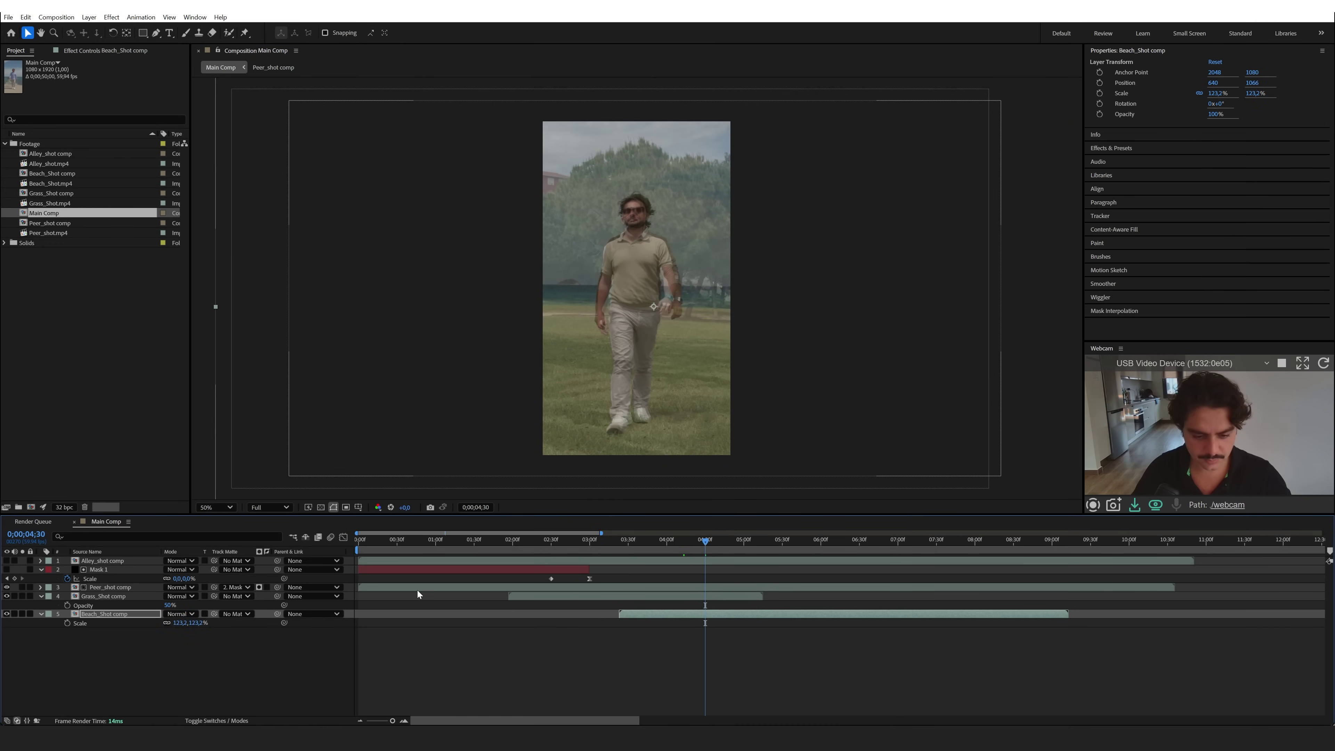
- Create a black 1080 × 1920 solid layer named Mask 2
click(96, 571)
right_click(233, 649)
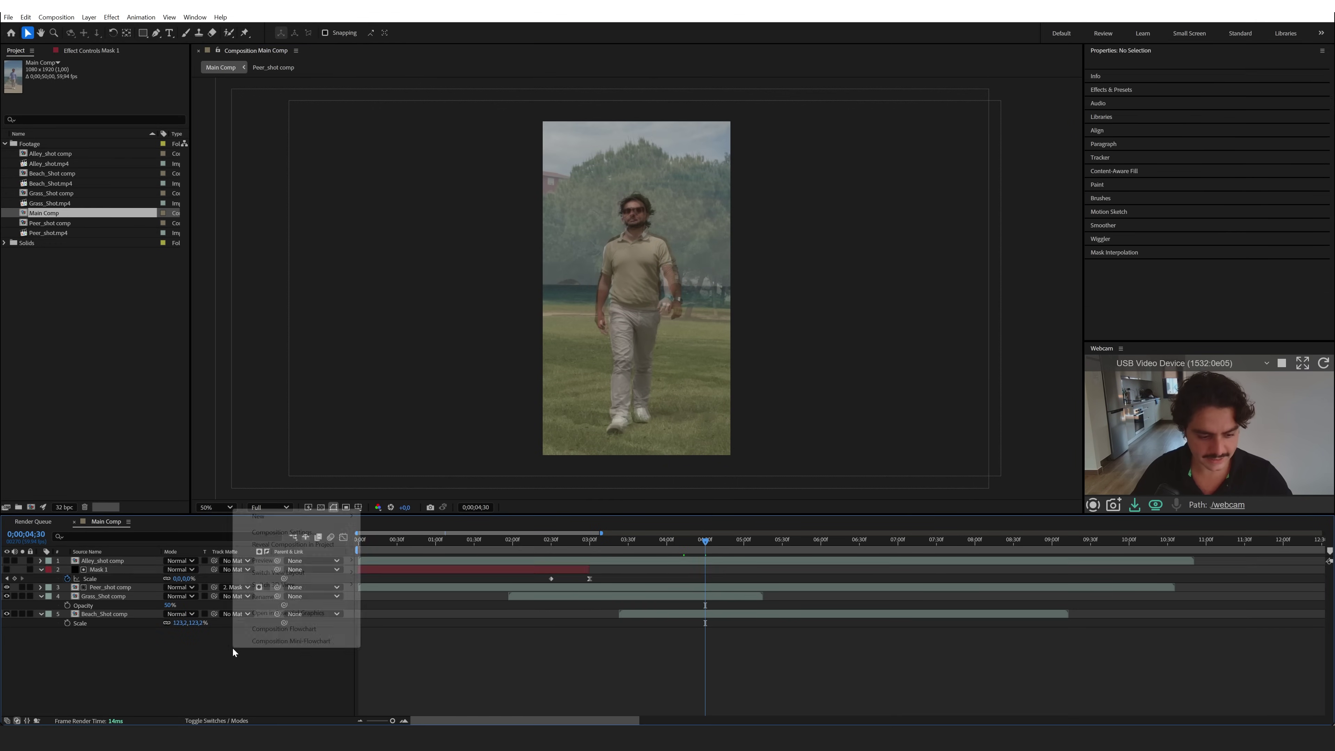
mouse_move(263, 516)
click(387, 545)
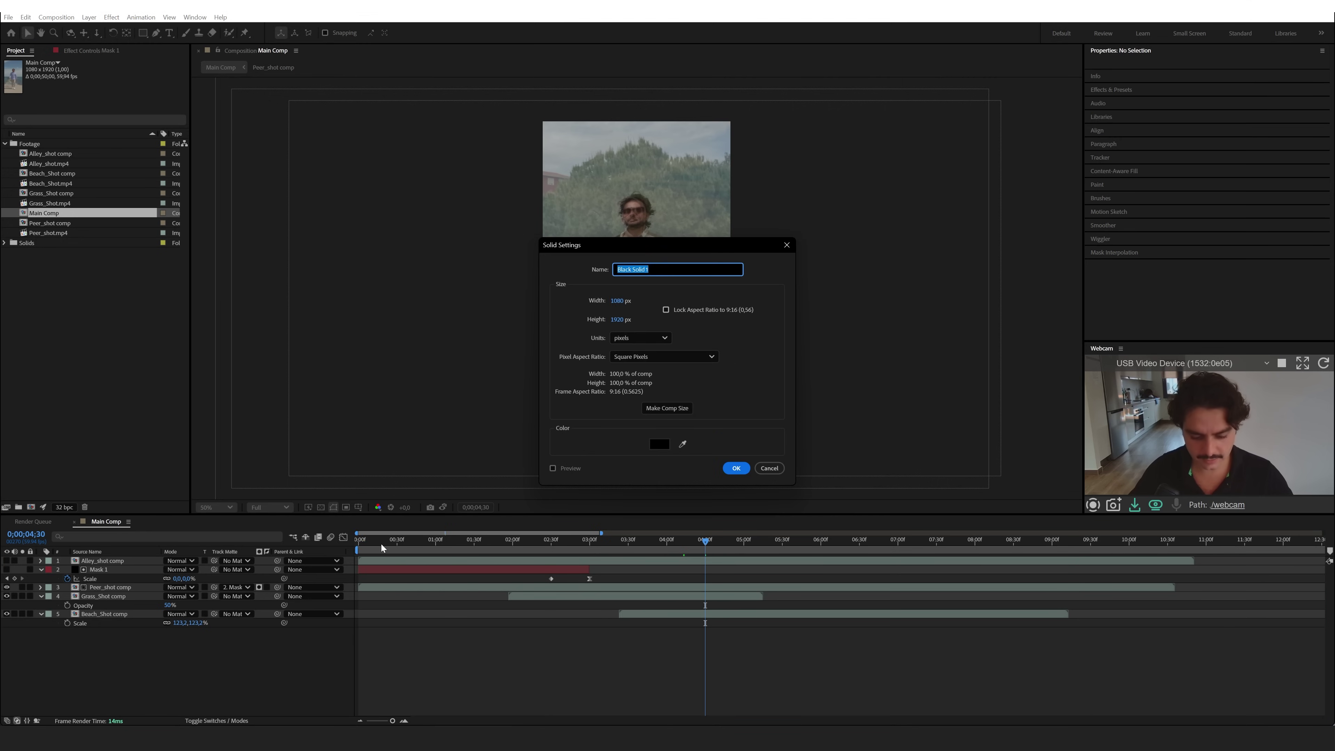
text(Mask 2)
key(Return)
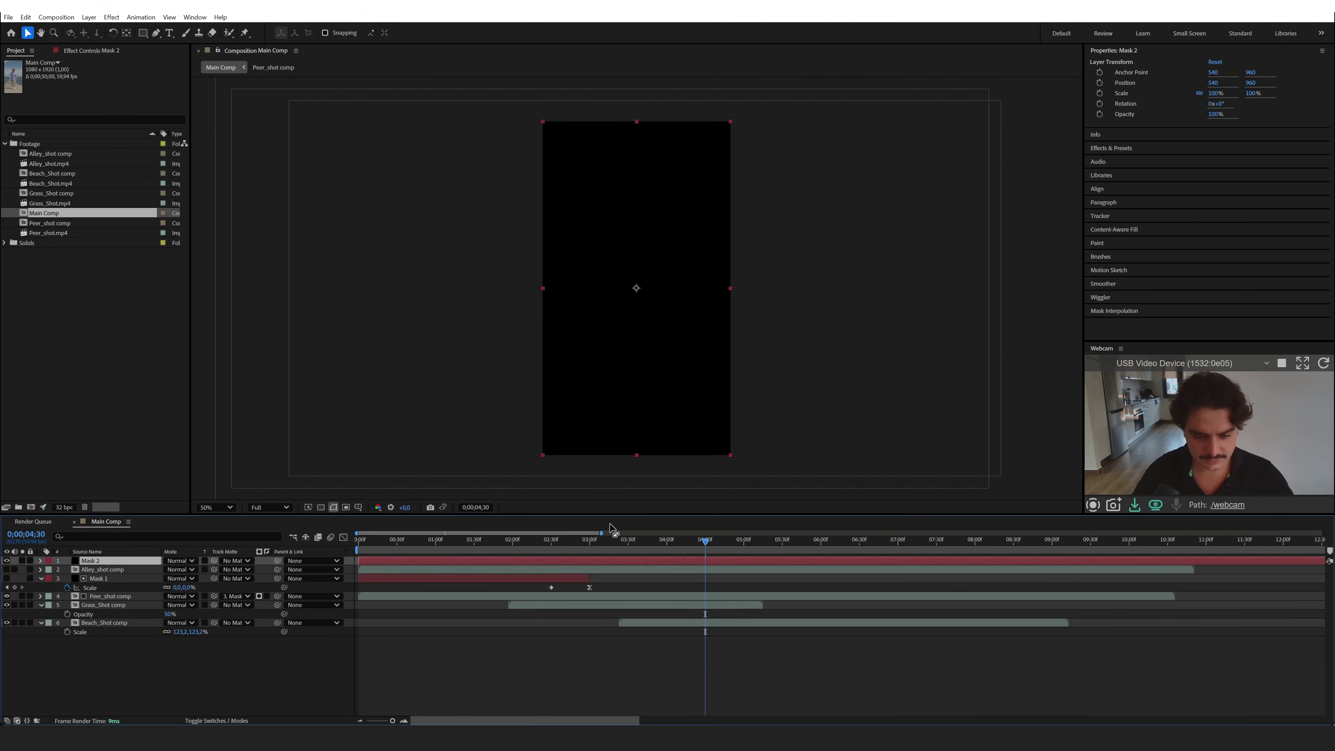
- Copy Mask 1's scale keyframes onto Mask 2, starting at 0;00;04;30
drag(540, 588, 615, 584)
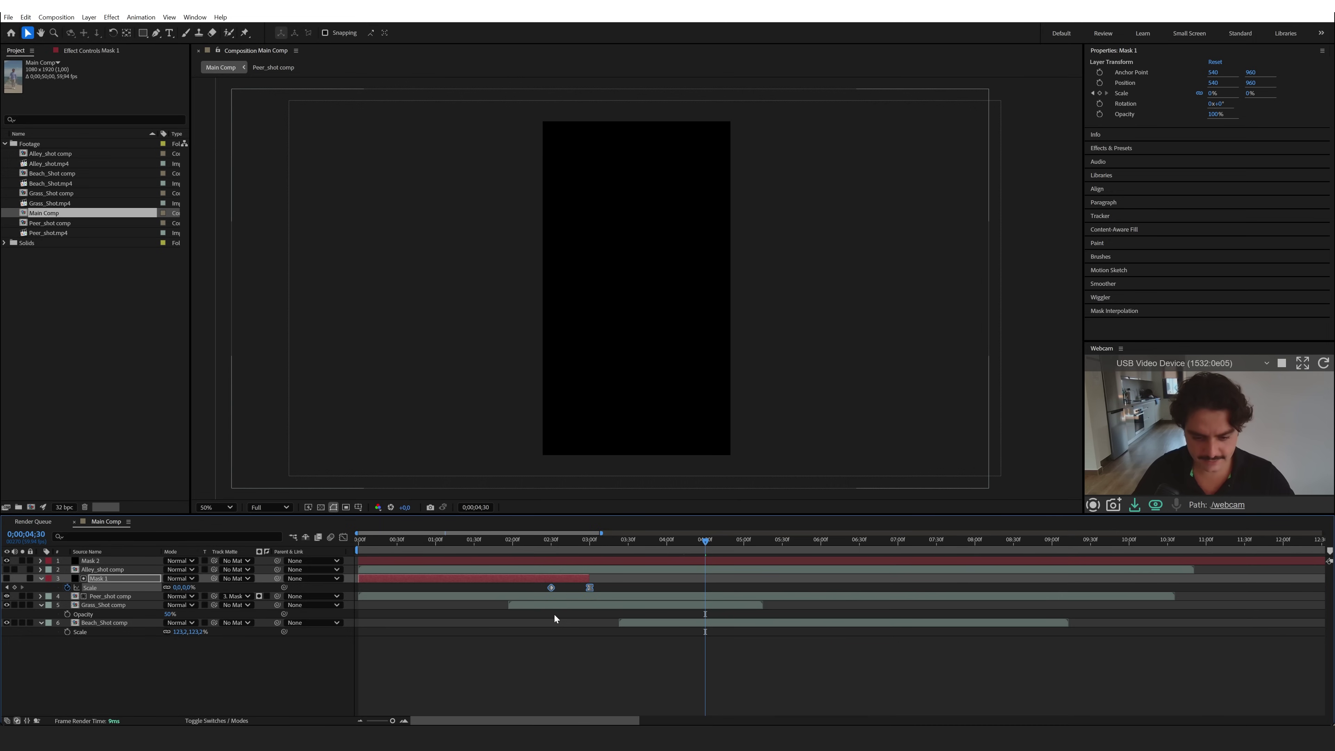
click(684, 560)
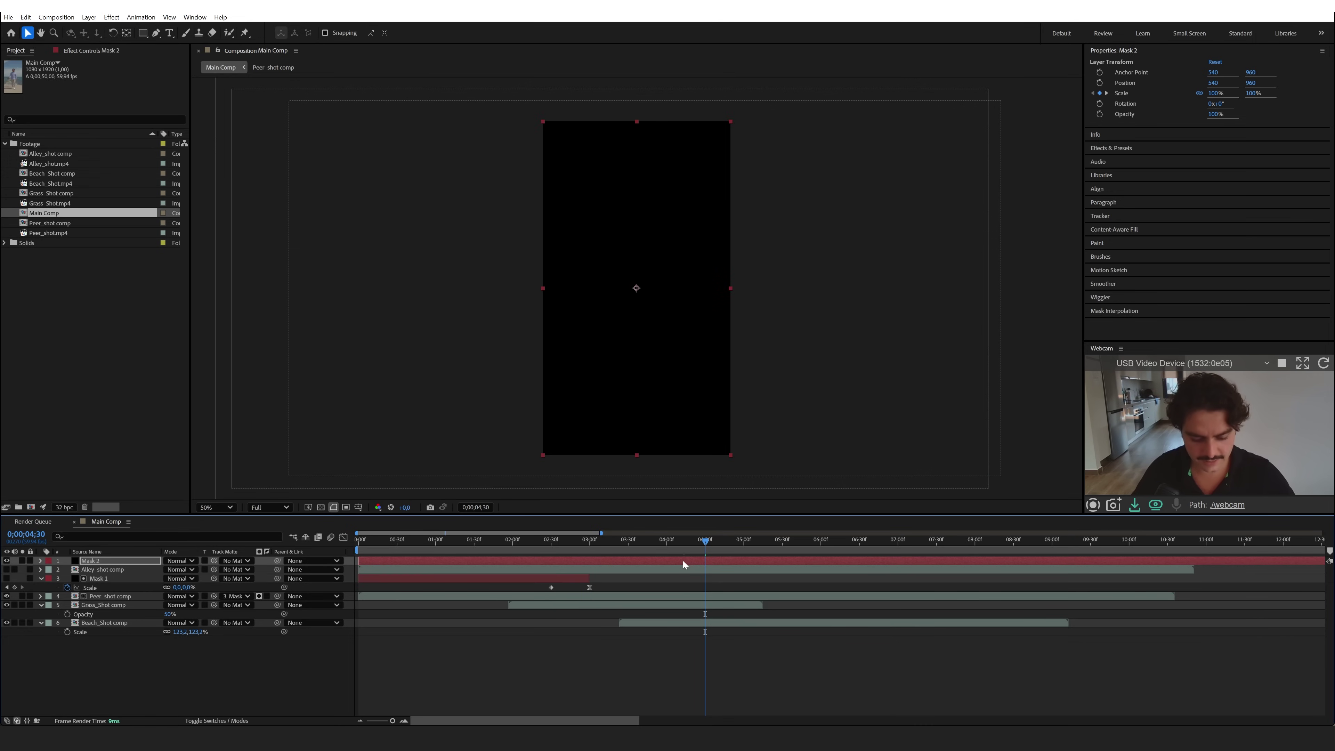
key(ctrl+v)
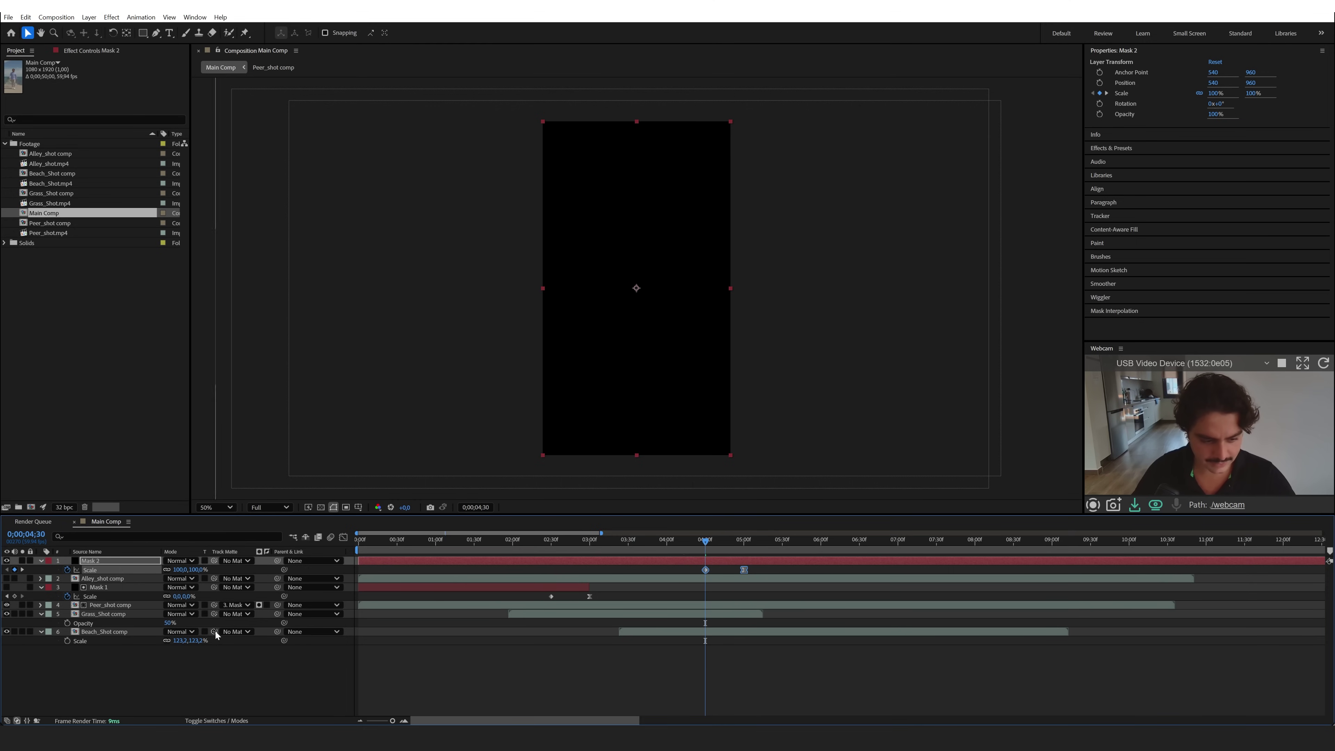
- Set Mask 2 as the track matte of the Grass_Shot comp layer and place it directly above that layer
click(116, 616)
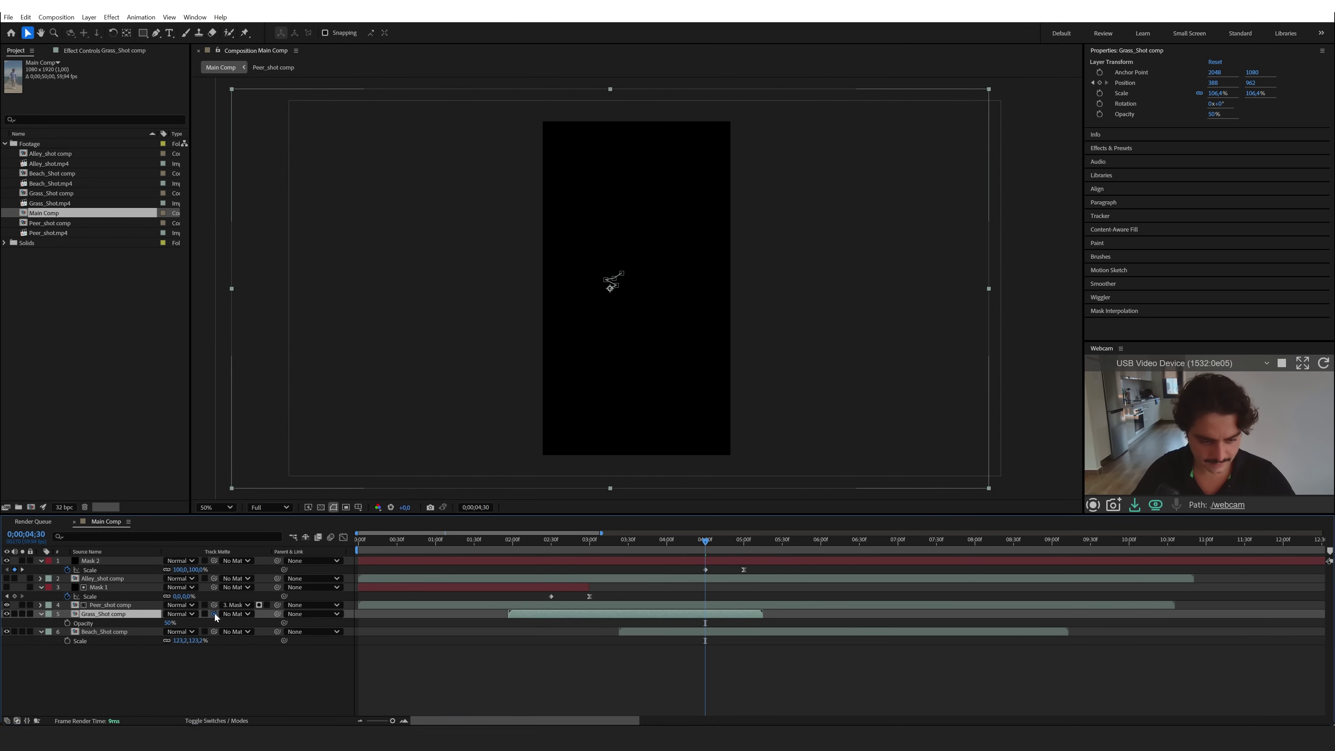
drag(214, 614, 108, 564)
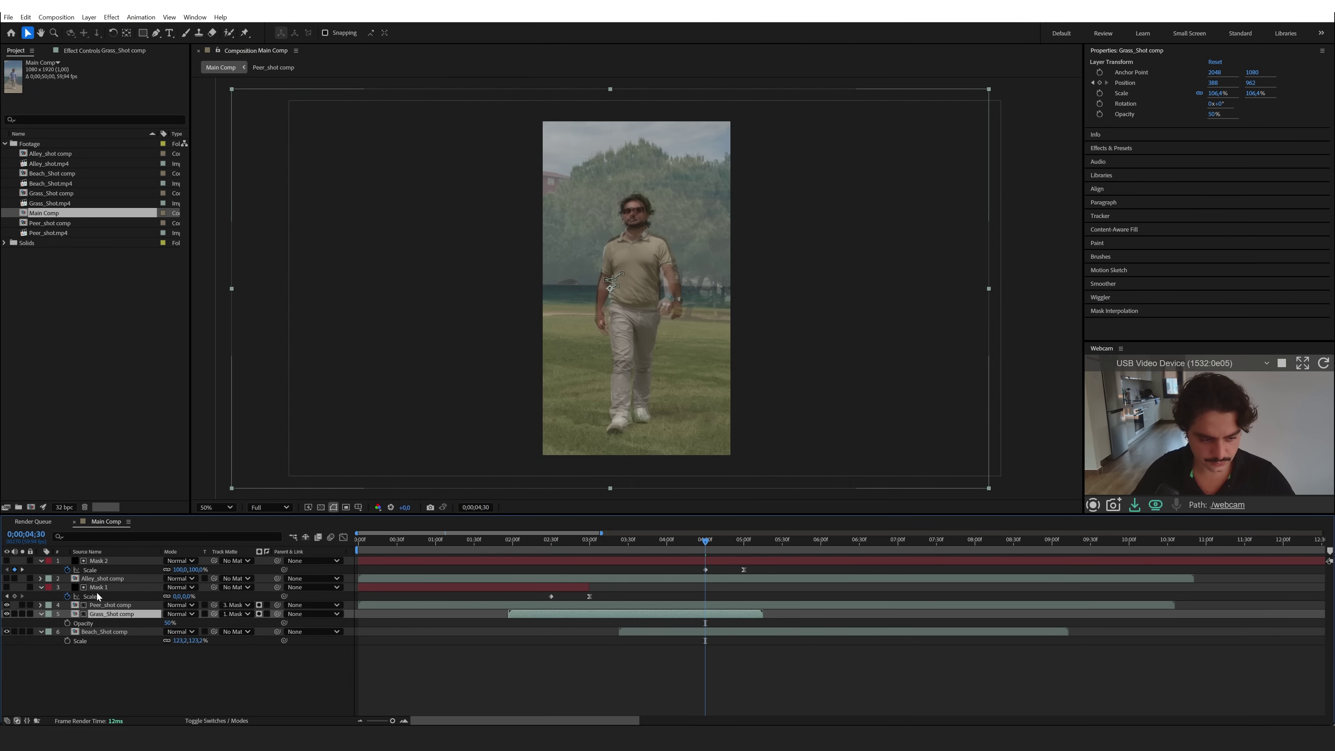
click(41, 587)
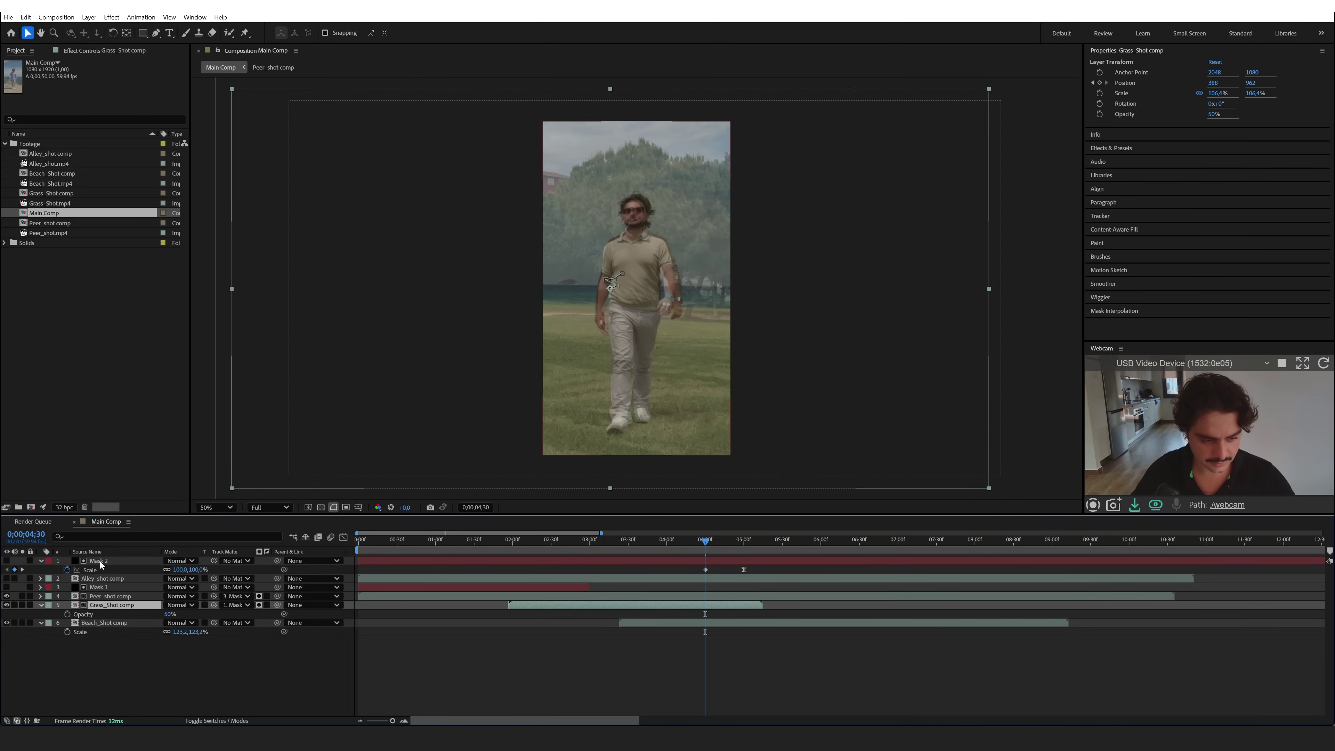
drag(101, 565, 100, 601)
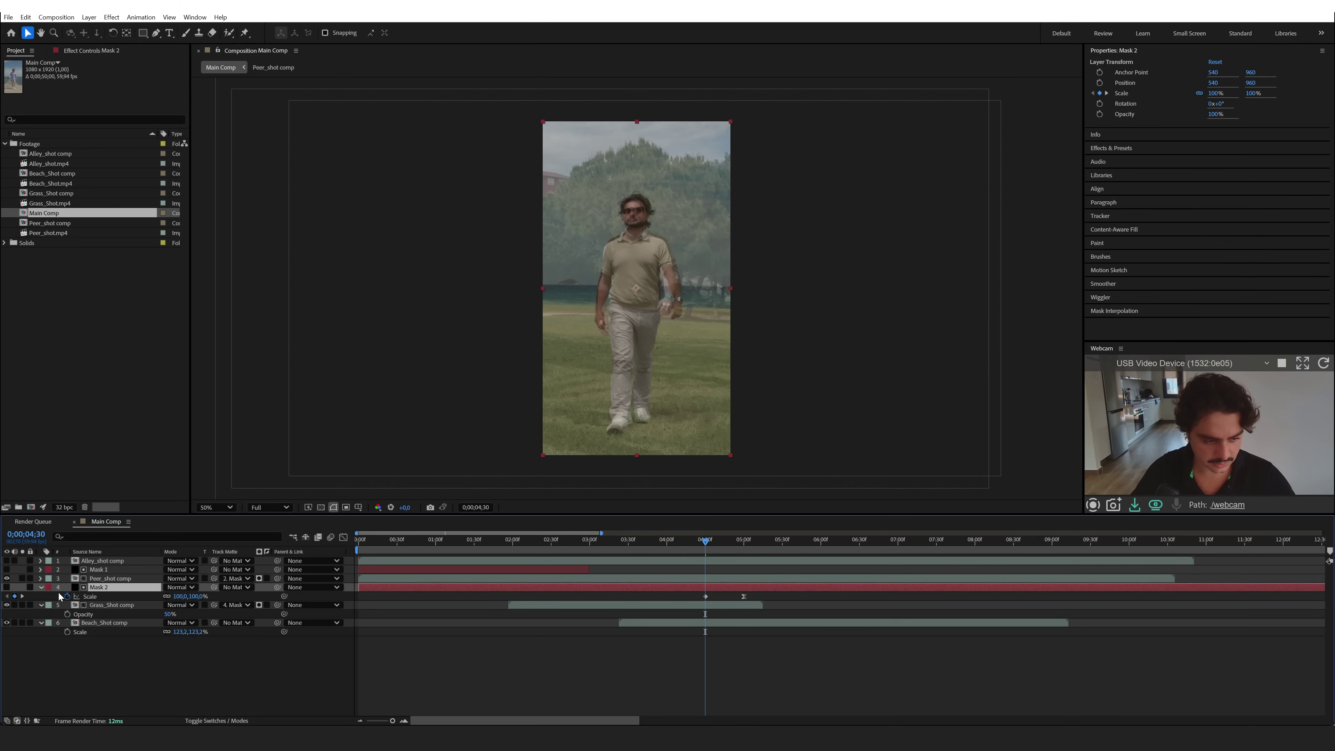
click(41, 587)
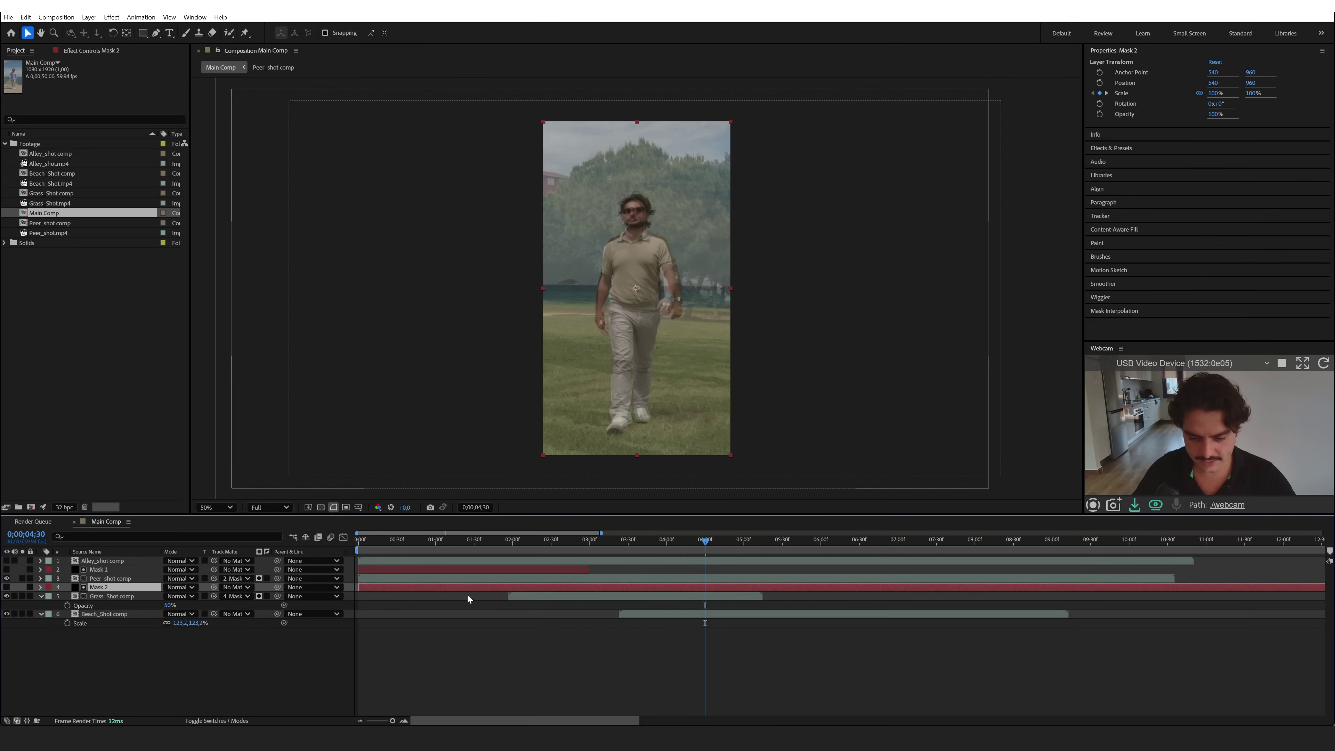
- Trim Mask 2 to end at 0;00;05;14, together with the Grass_Shot comp layer
mouse_move(752, 544)
mouse_down()
mouse_move(729, 540)
mouse_move(762, 550)
mouse_up()
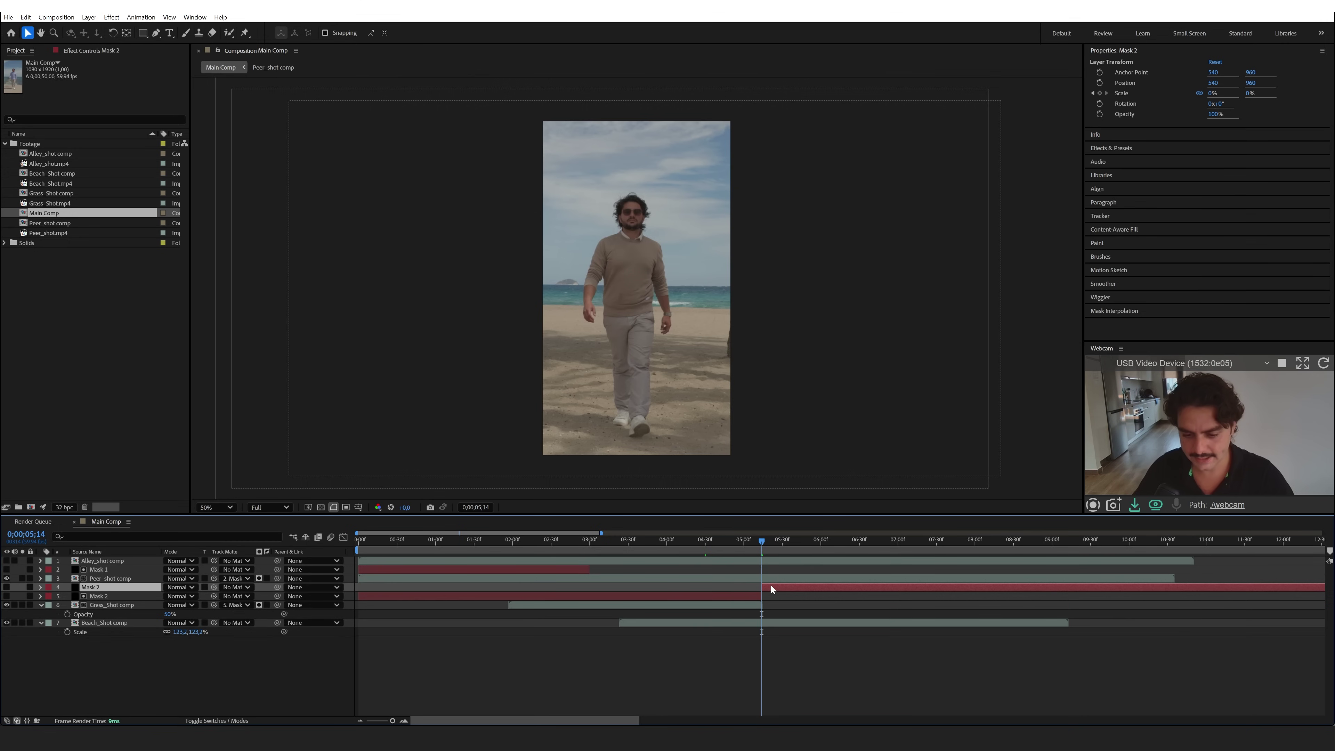
key(alt+bracketright)
key(F2)
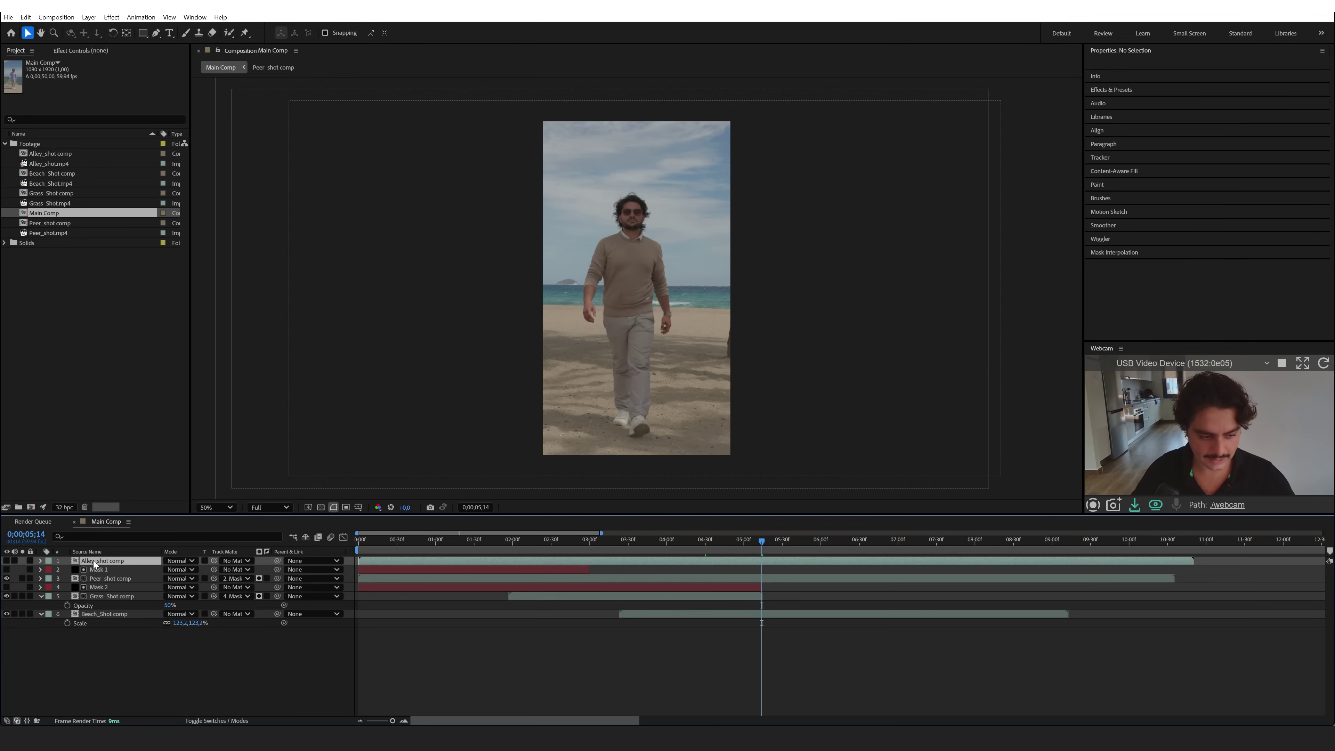
- Show the Alley_shot comp layer at the bottom of the stack and set the Grass_Shot comp layer's opacity to 100%
drag(94, 562, 6, 626)
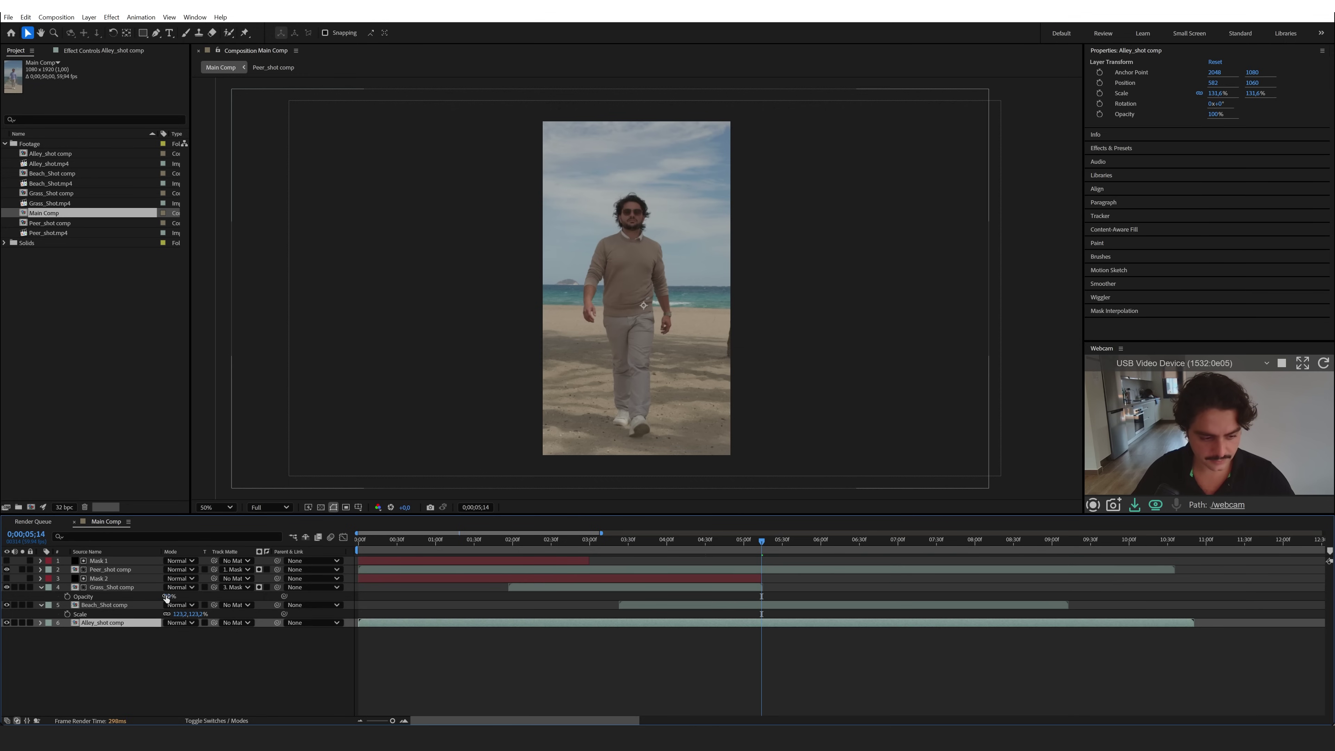
click(115, 588)
click(168, 597)
text(100)
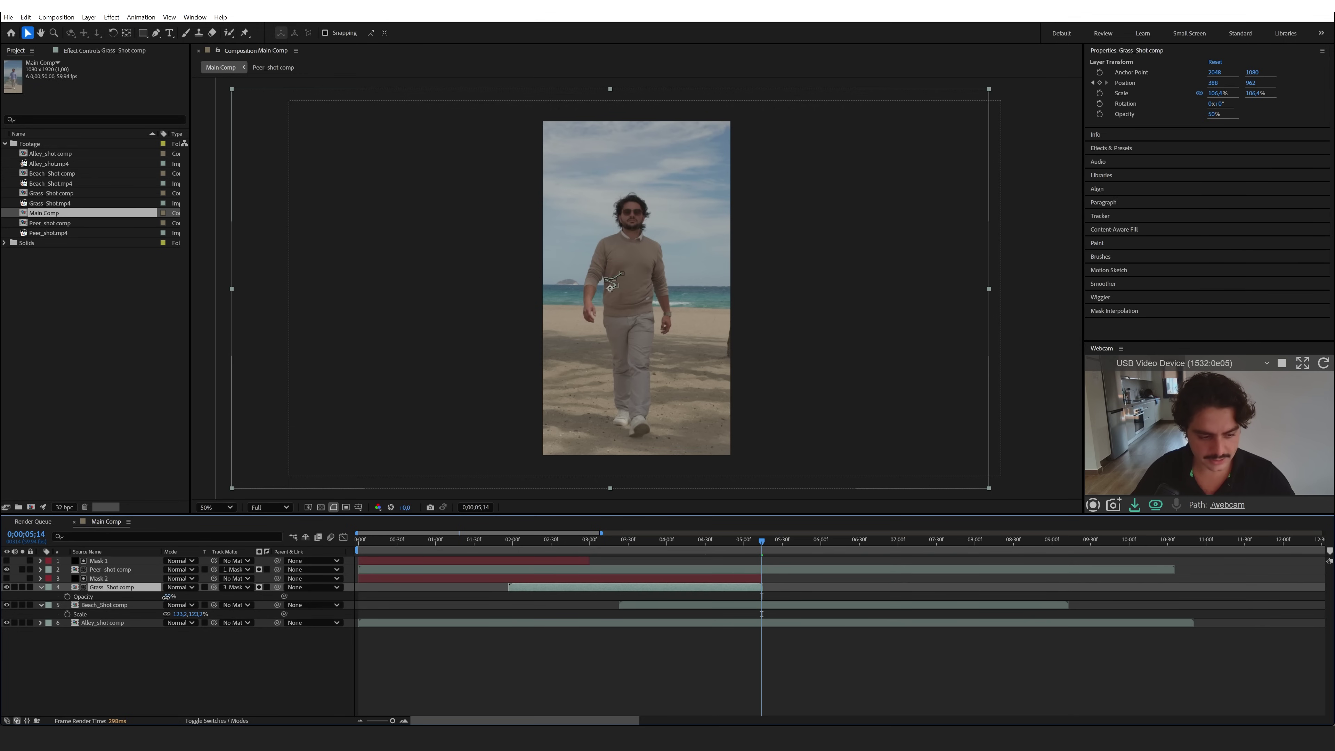
key(Return)
- Set the Beach_Shot comp layer's opacity to 50% and move the current time to 0;00;07;30
click(121, 606)
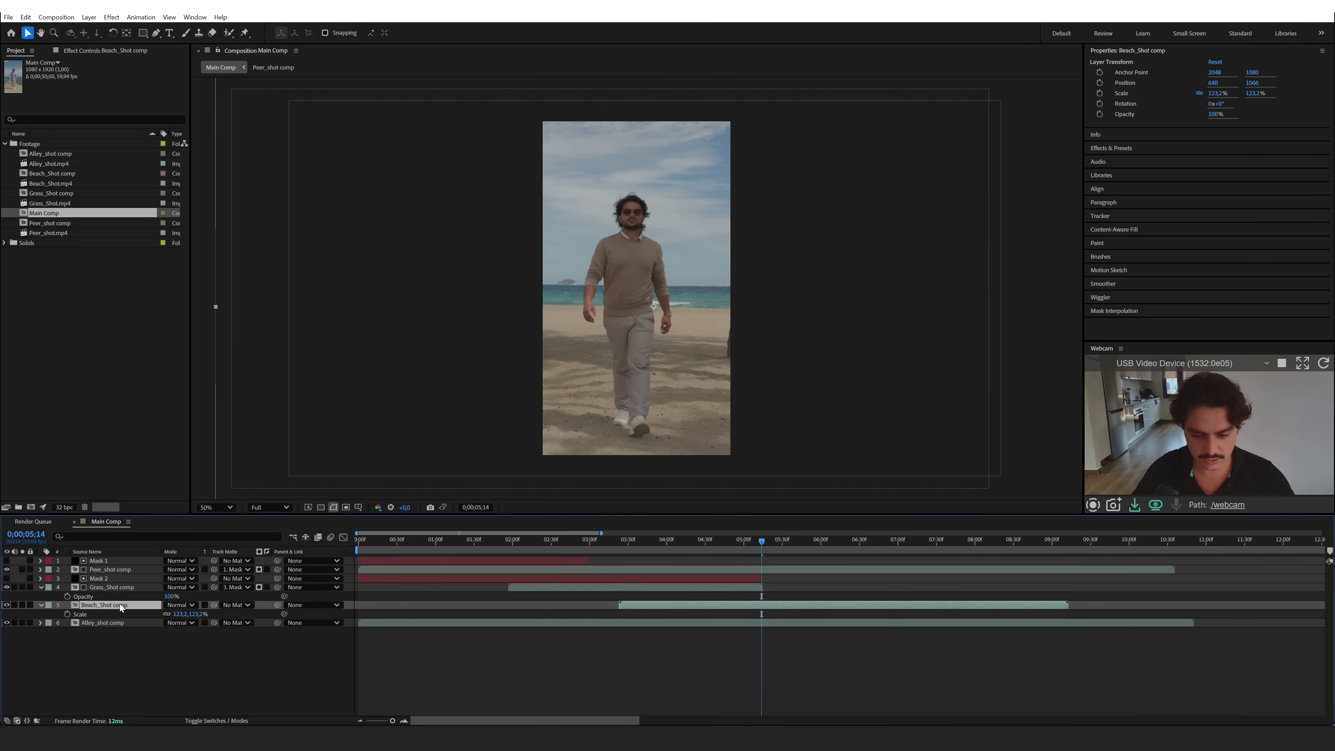
key(t)
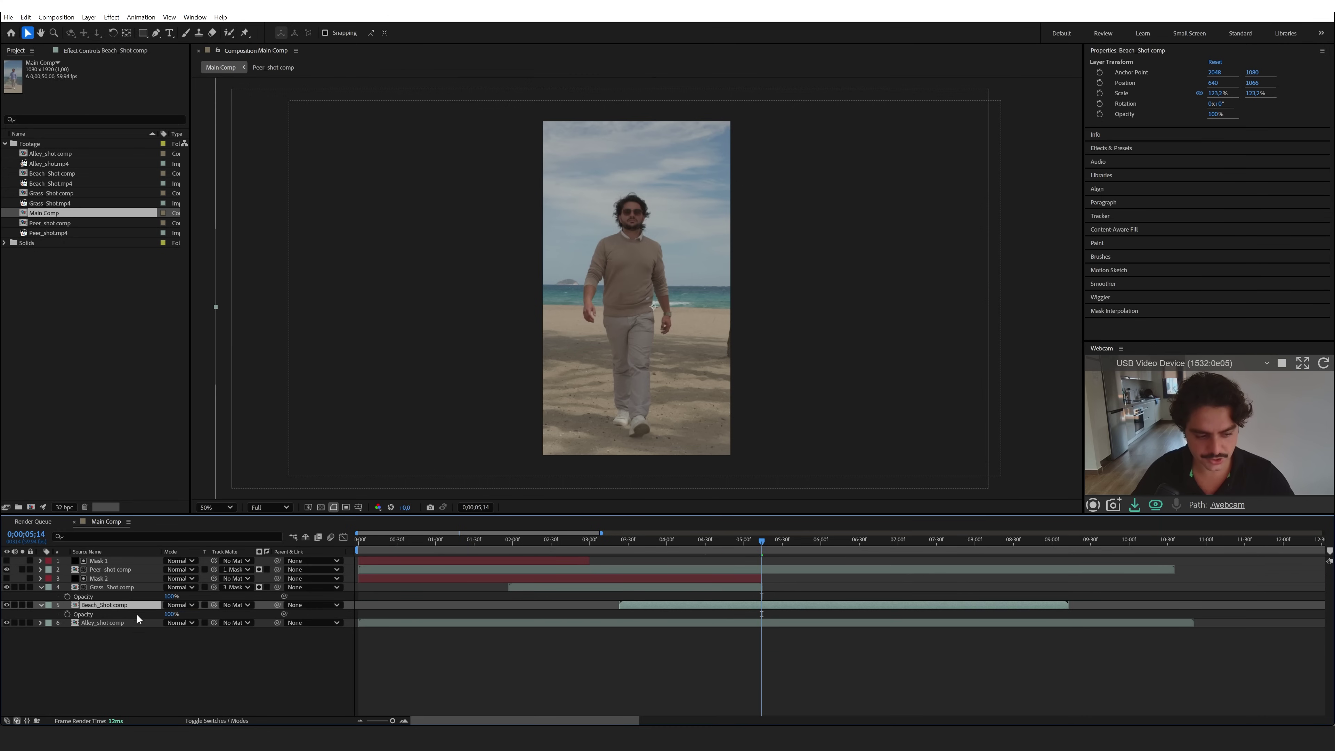
click(174, 615)
text(50)
key(Return)
drag(762, 544, 939, 576)
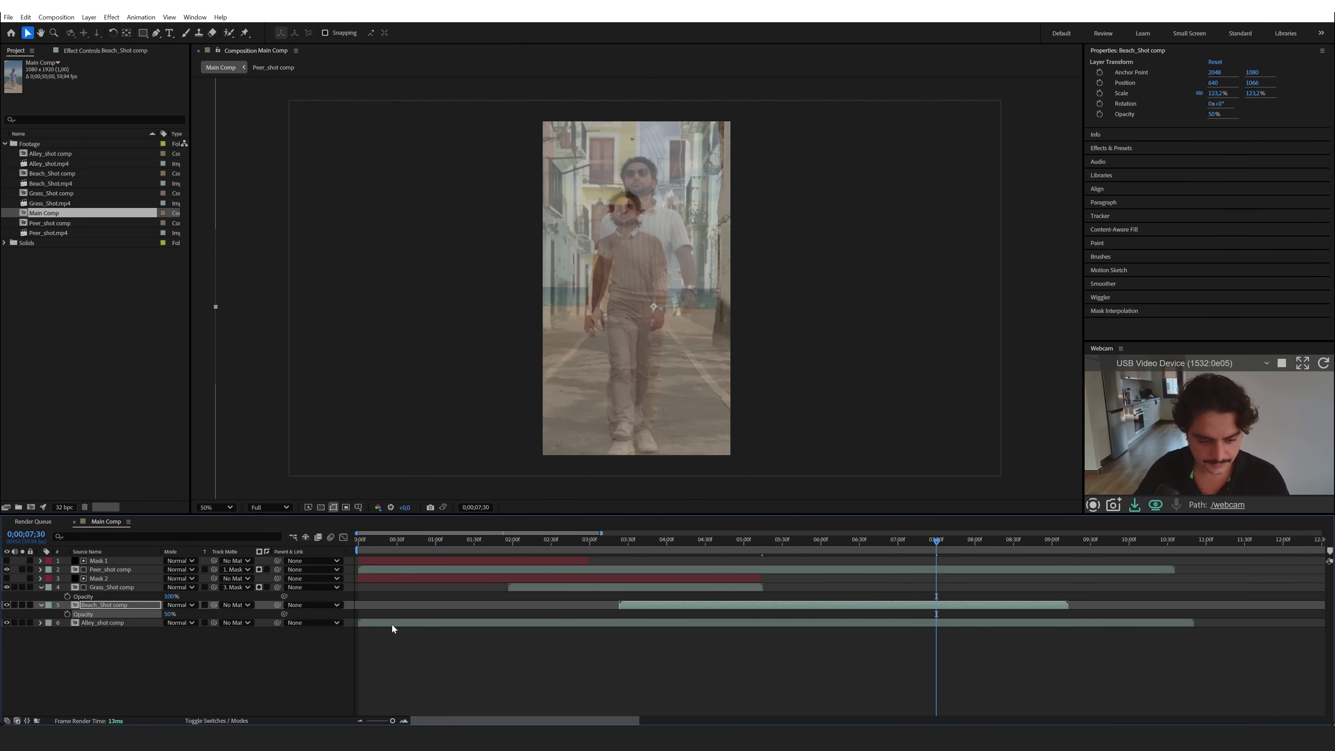
- Start the Alley_shot comp layer just before 0;00;07;30 and align its man with the beach shot at position 568, 1130 and scale 165.6%
drag(392, 629, 955, 621)
click(7, 604)
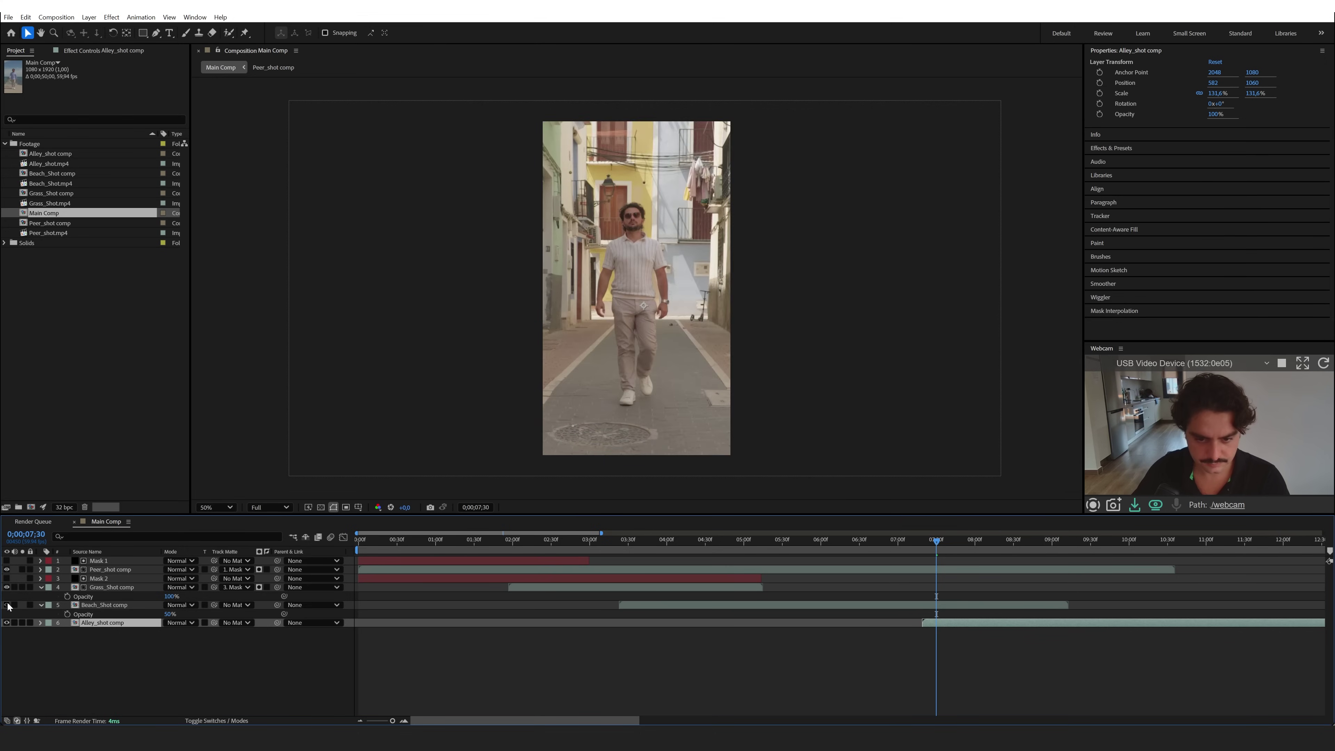
click(7, 604)
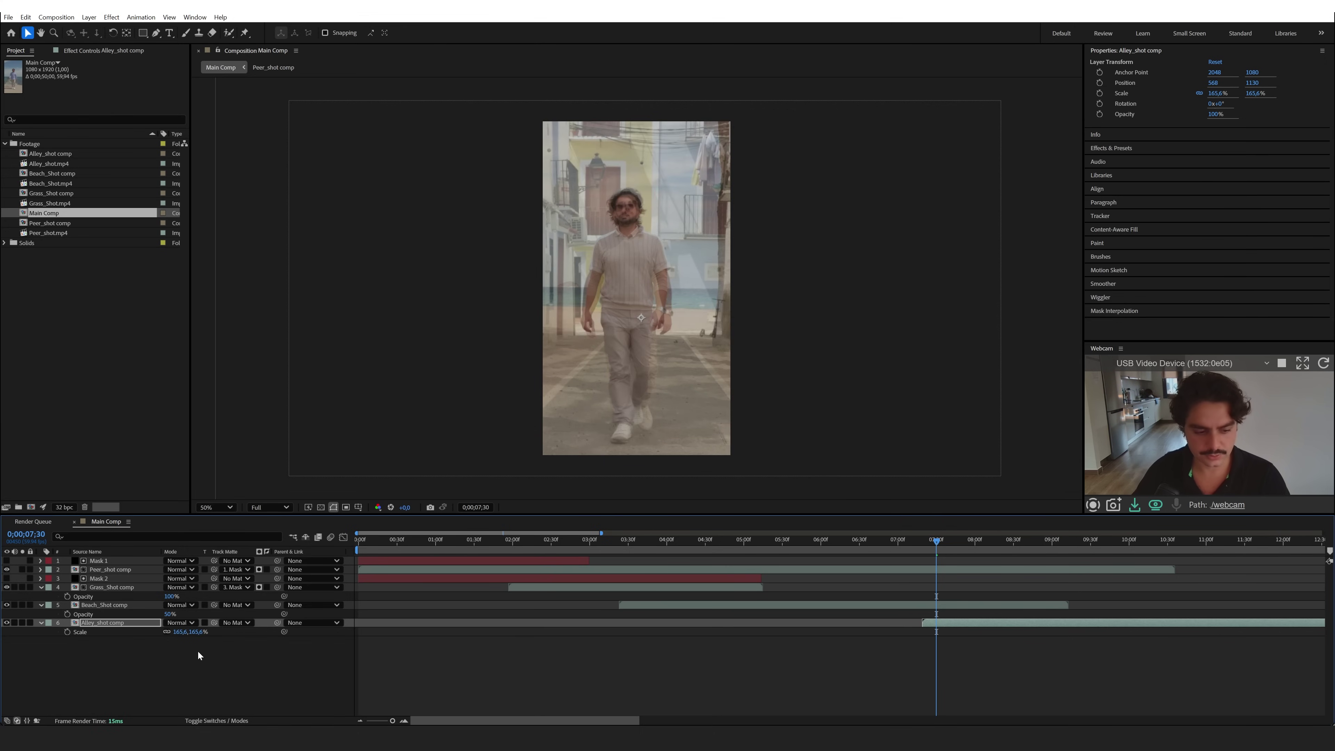
- Create a 1080 × 1920 solid named Mask 3 directly above the Beach_Shot comp layer and set it as that layer's track matte
right_click(199, 655)
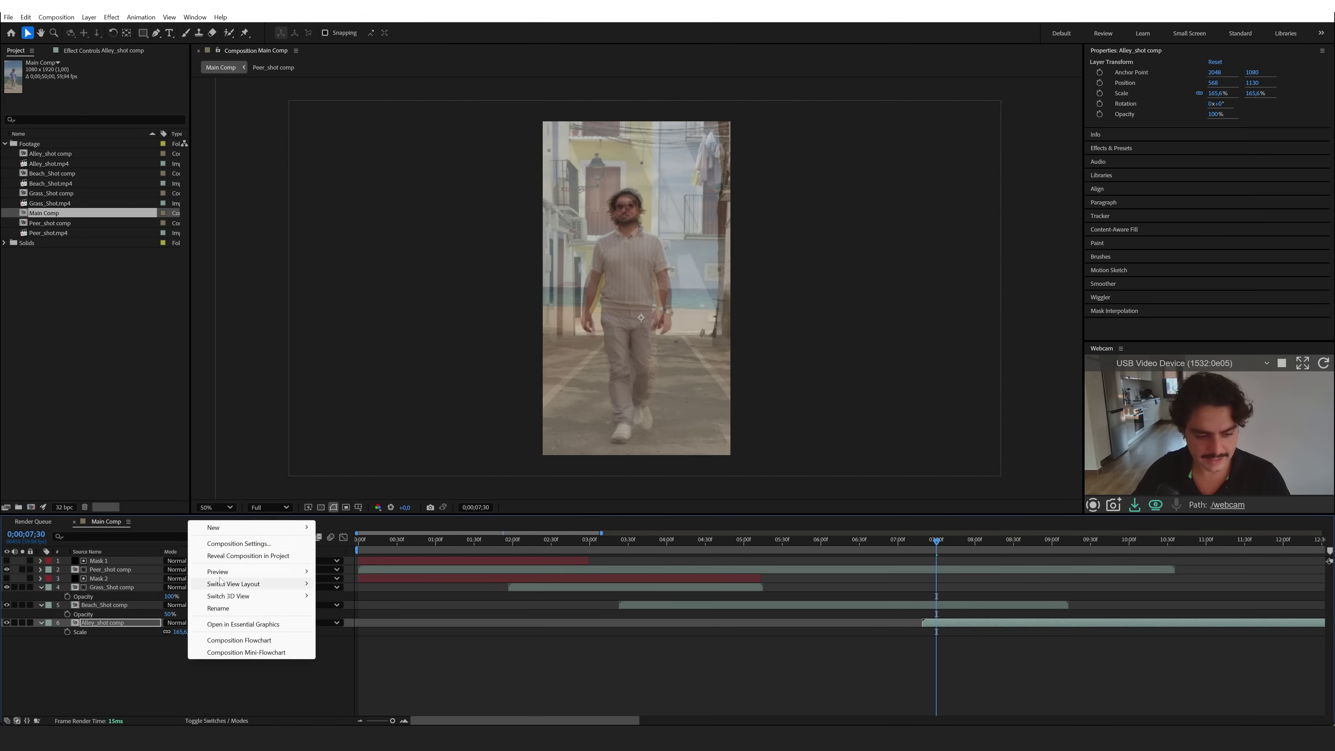
mouse_move(215, 526)
click(348, 558)
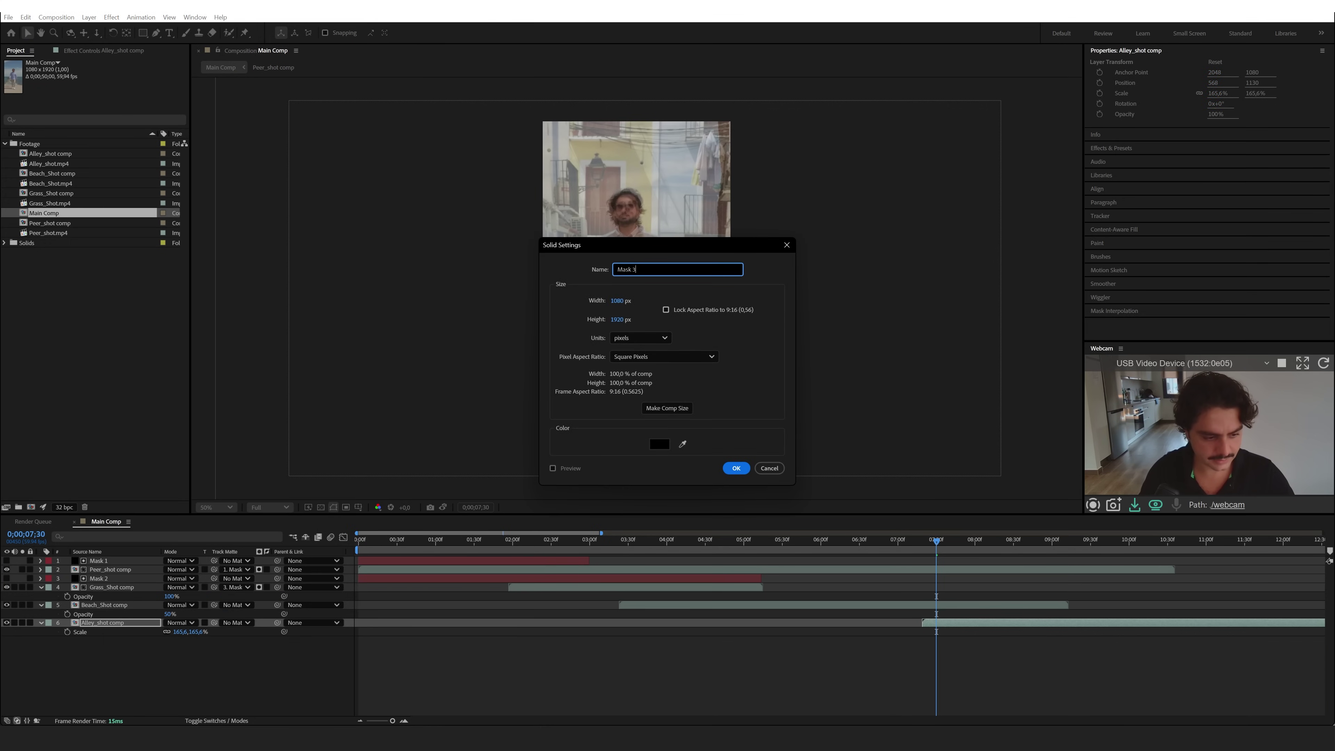
key(Return)
drag(115, 622, 120, 606)
drag(215, 614, 137, 608)
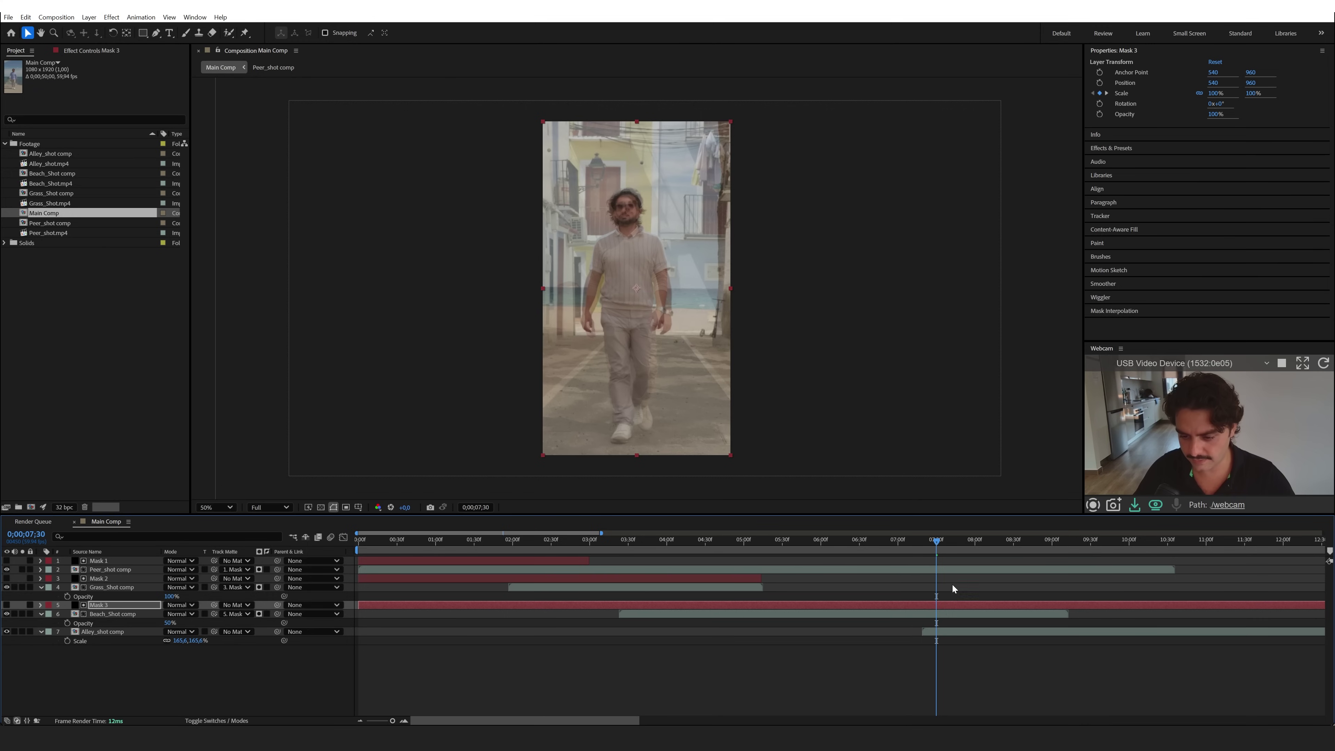
- Copy Mask 2's shrinking scale keyframes onto Mask 3 at 0;00;07;30 and scrub the transition to 0;00;07;38
key(s)
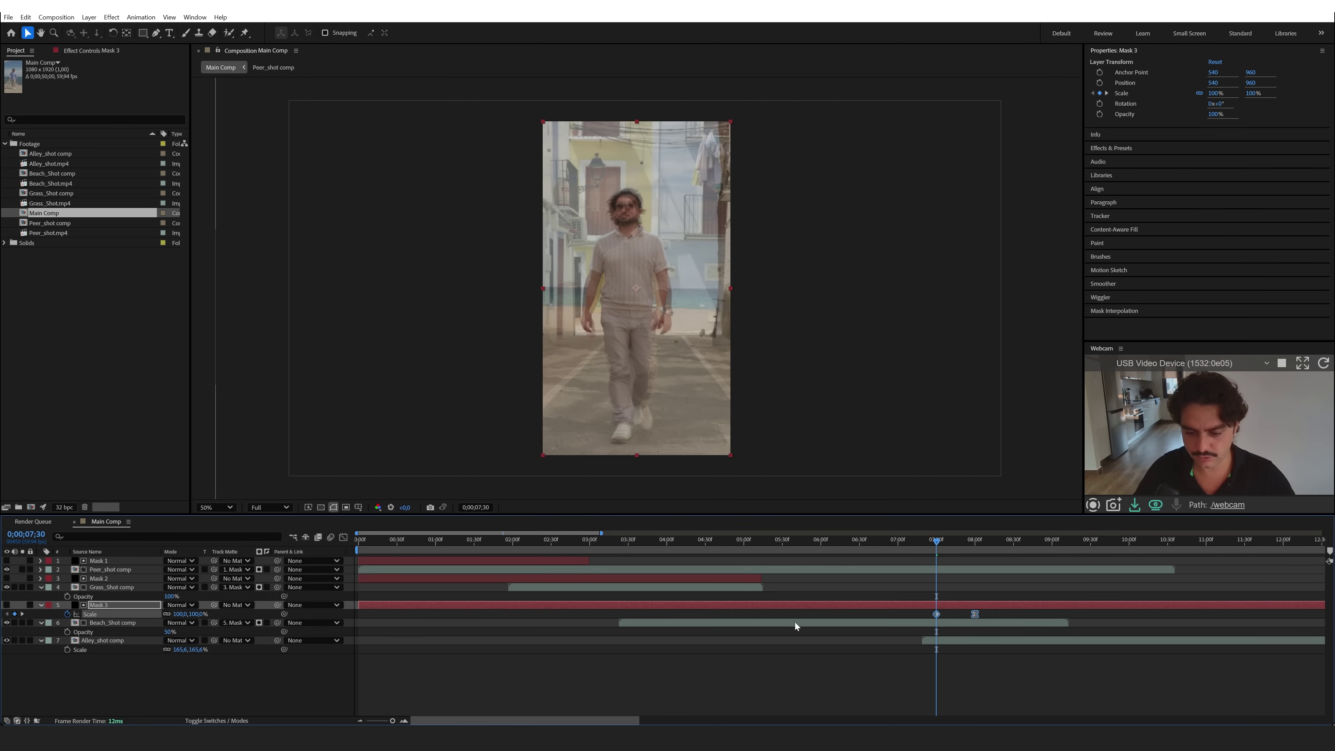
click(691, 578)
key(s)
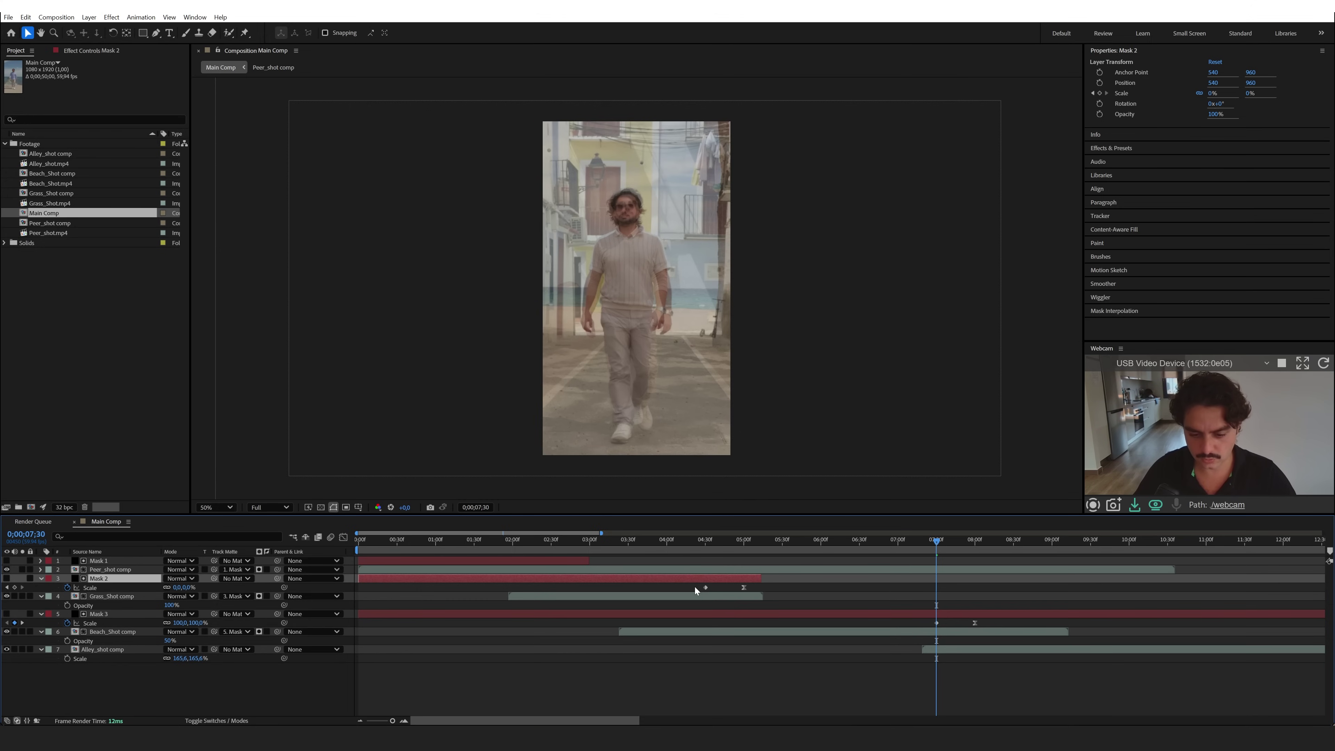
drag(695, 587, 789, 591)
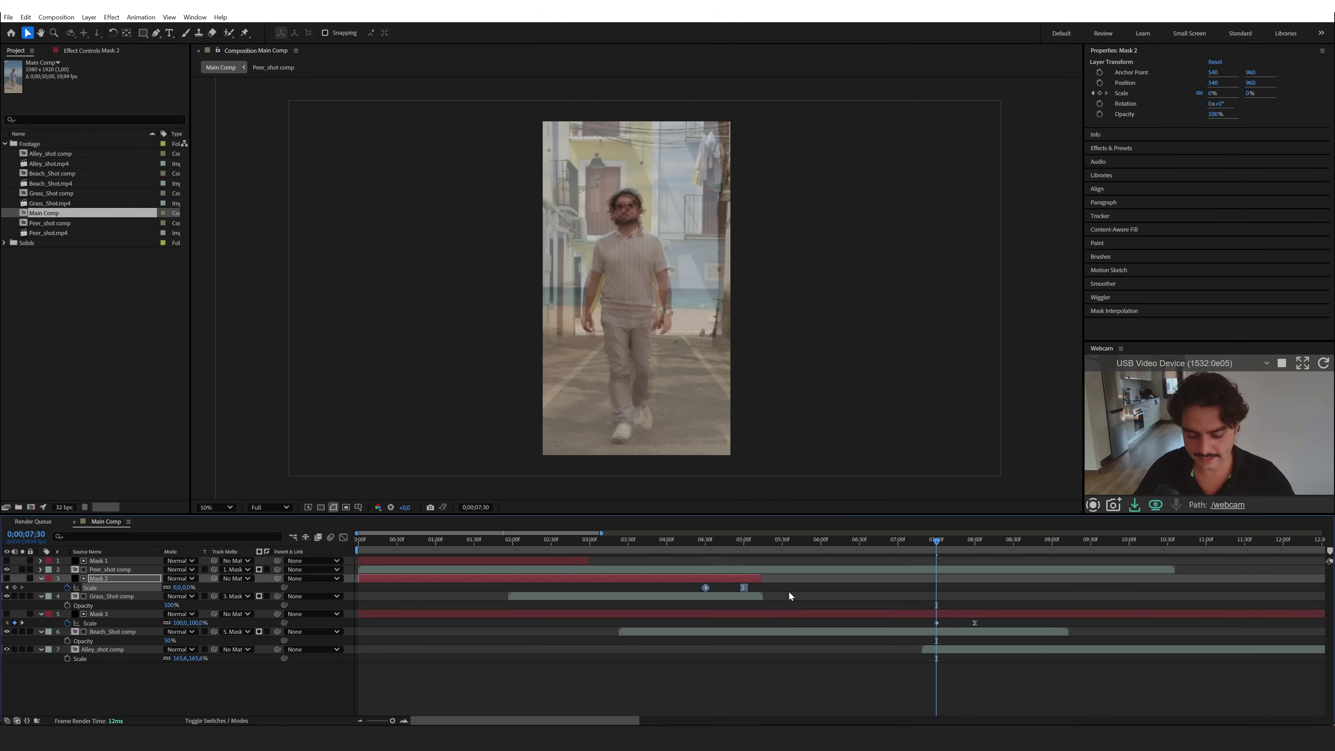
click(923, 614)
key(ctrl+alt+a)
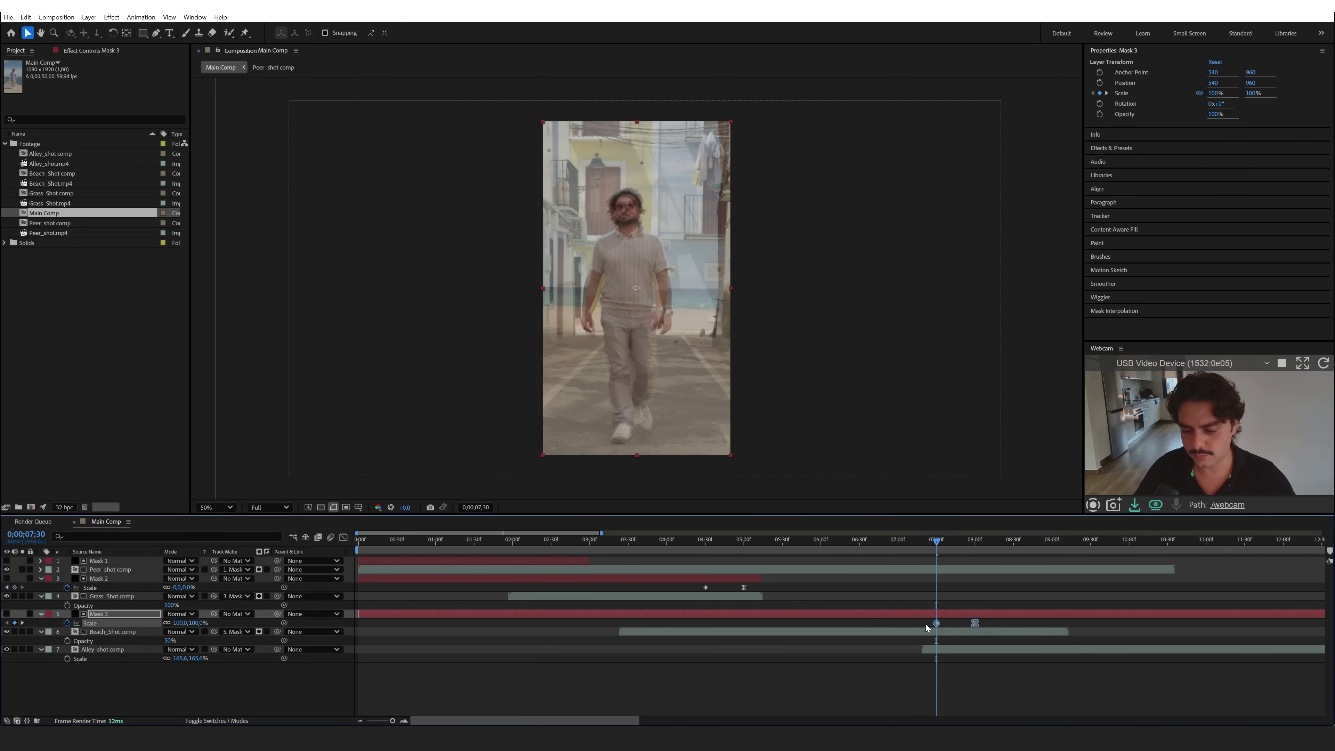
drag(929, 539, 947, 542)
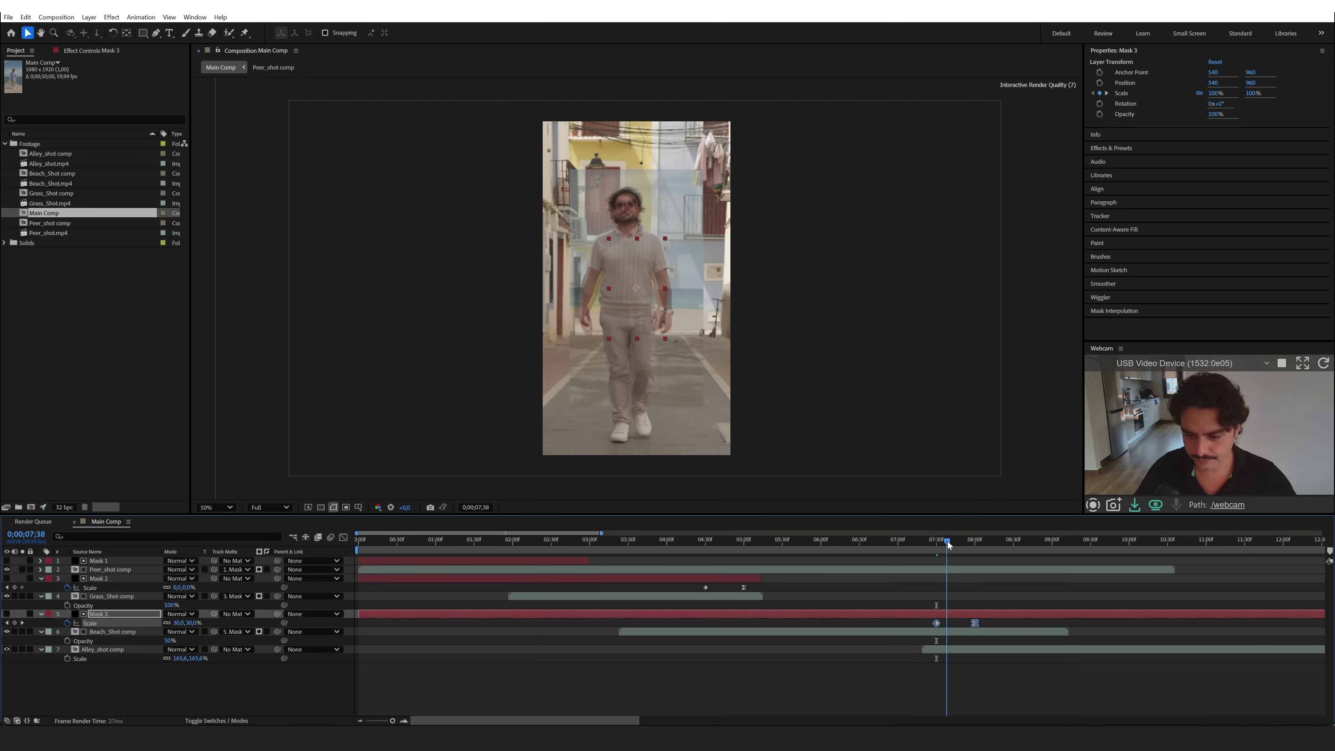
- Set the Beach_Shot comp layer's opacity back to 100%
click(658, 631)
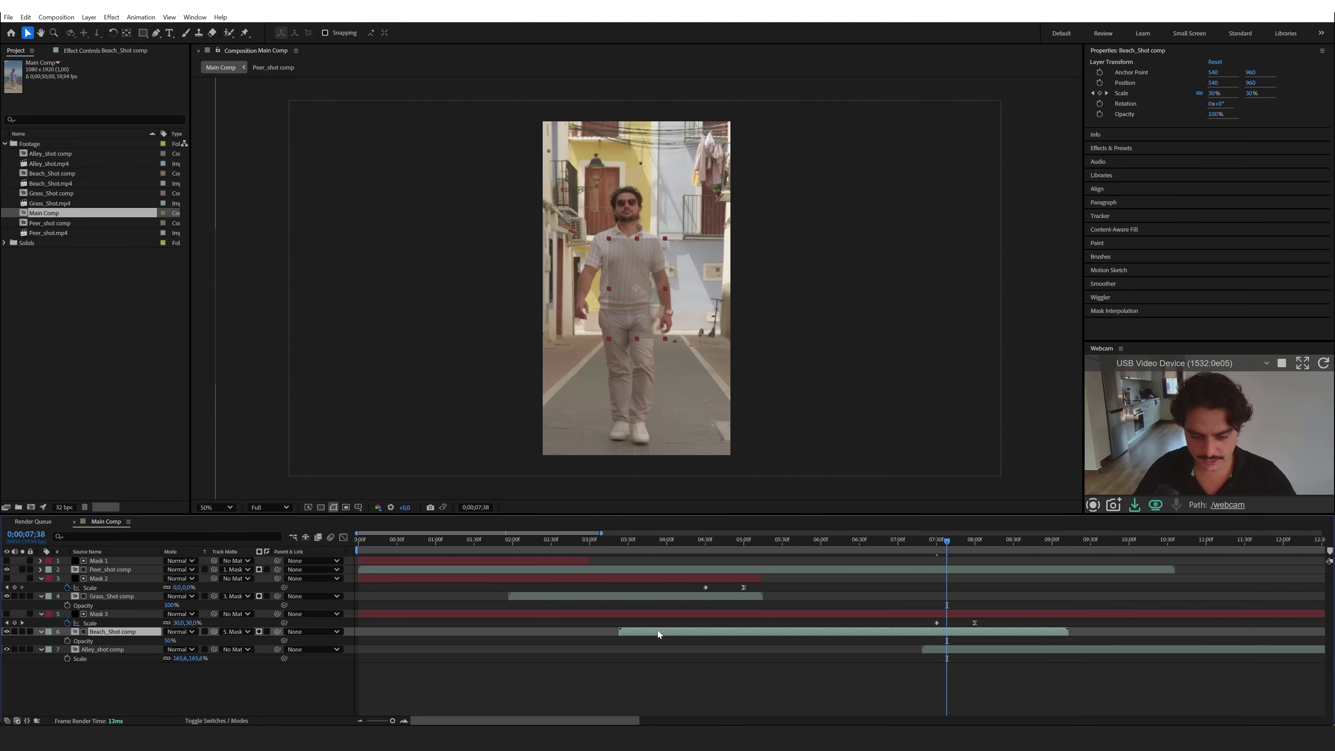
click(169, 641)
text(100)
key(Return)
- Scrub through the composition to compare the alley shot's framing with the opening pier shot, ending around 0;00;07;59
drag(948, 543, 1146, 564)
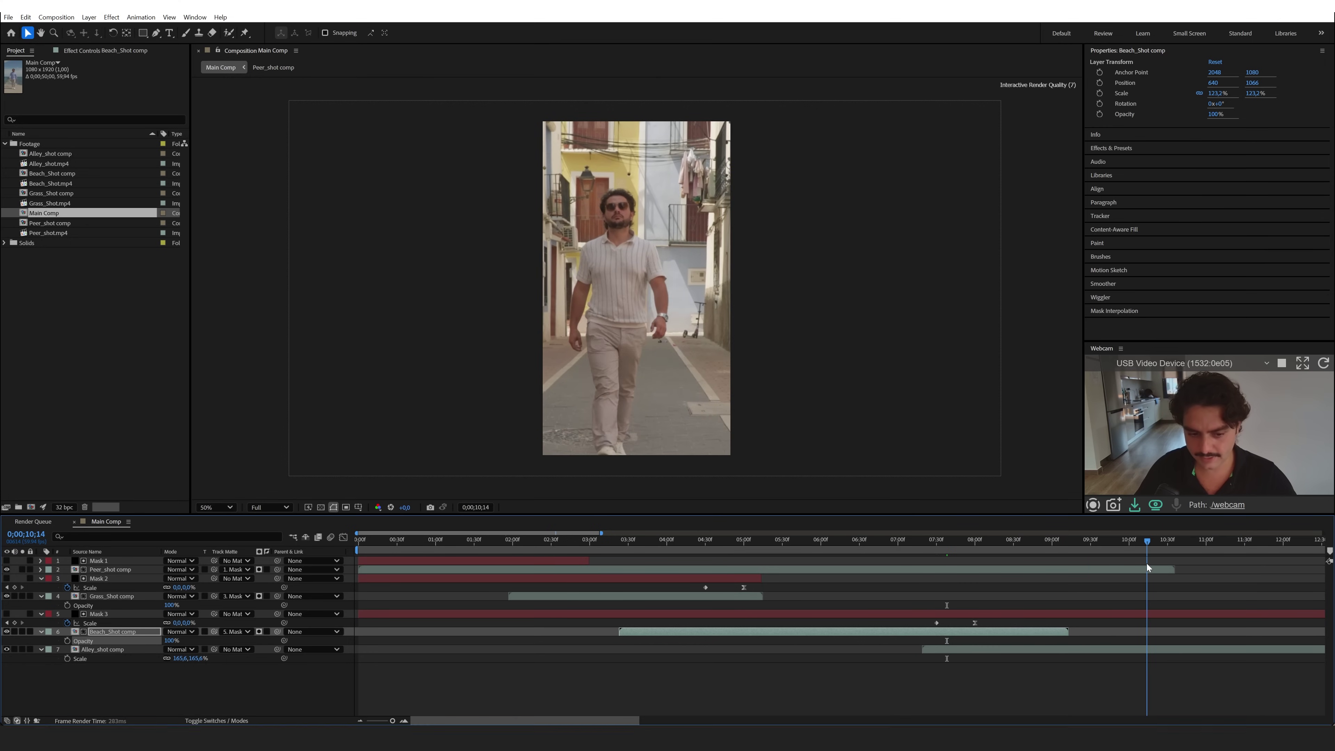
key(minus)
mouse_move(873, 544)
mouse_down()
mouse_move(885, 549)
mouse_move(856, 556)
mouse_move(849, 543)
mouse_up()
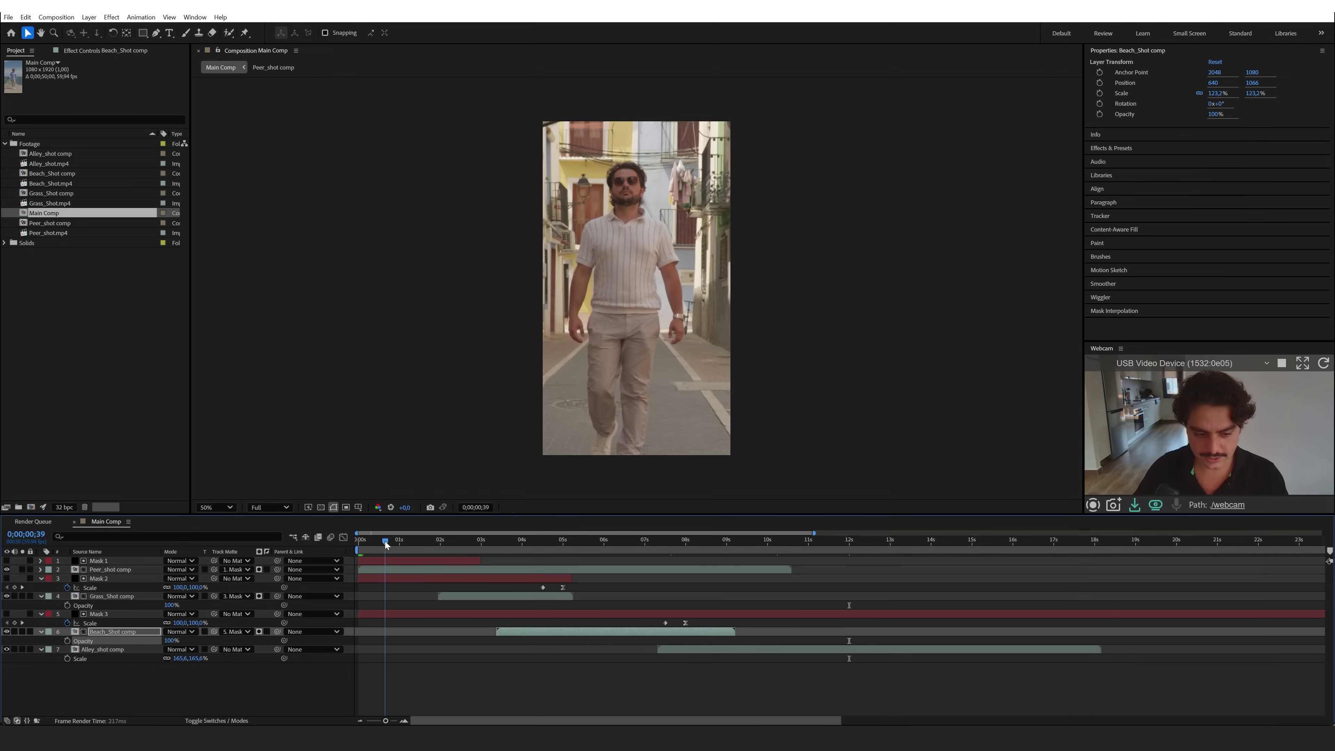
drag(385, 542, 401, 548)
click(405, 570)
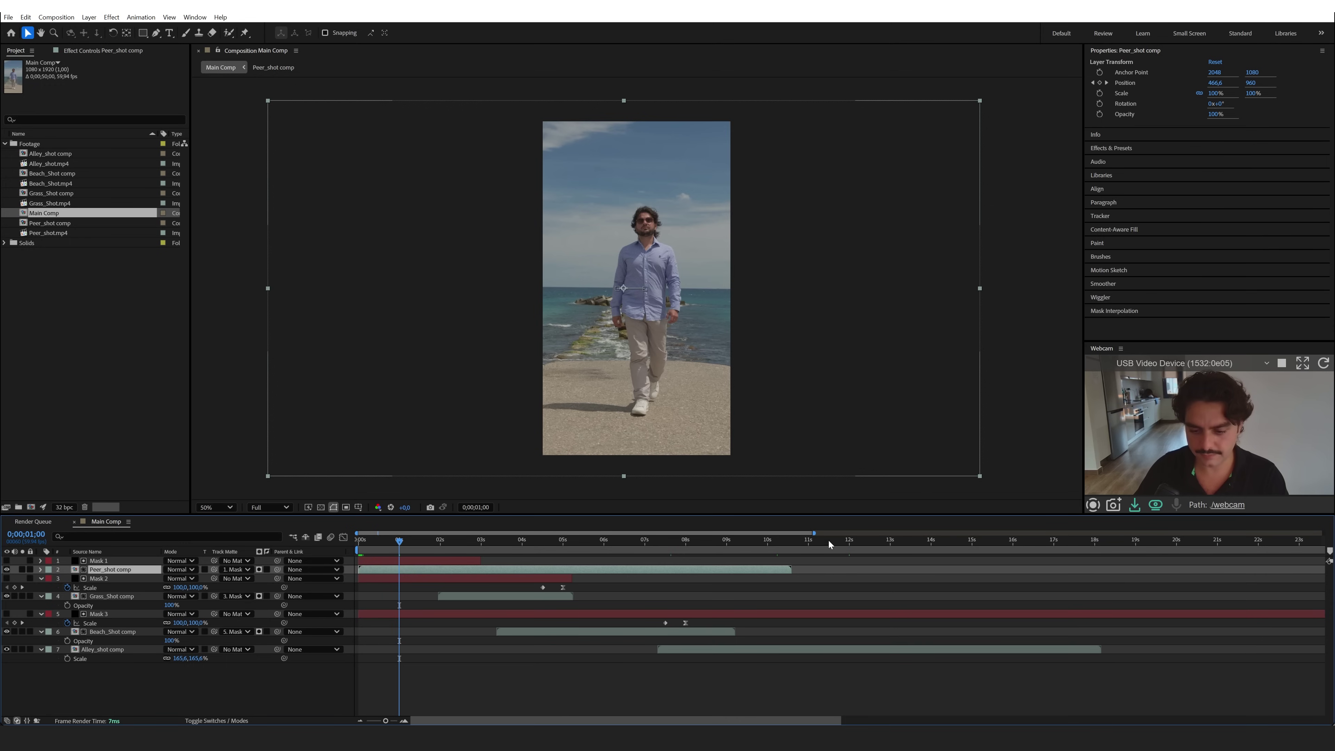
click(849, 542)
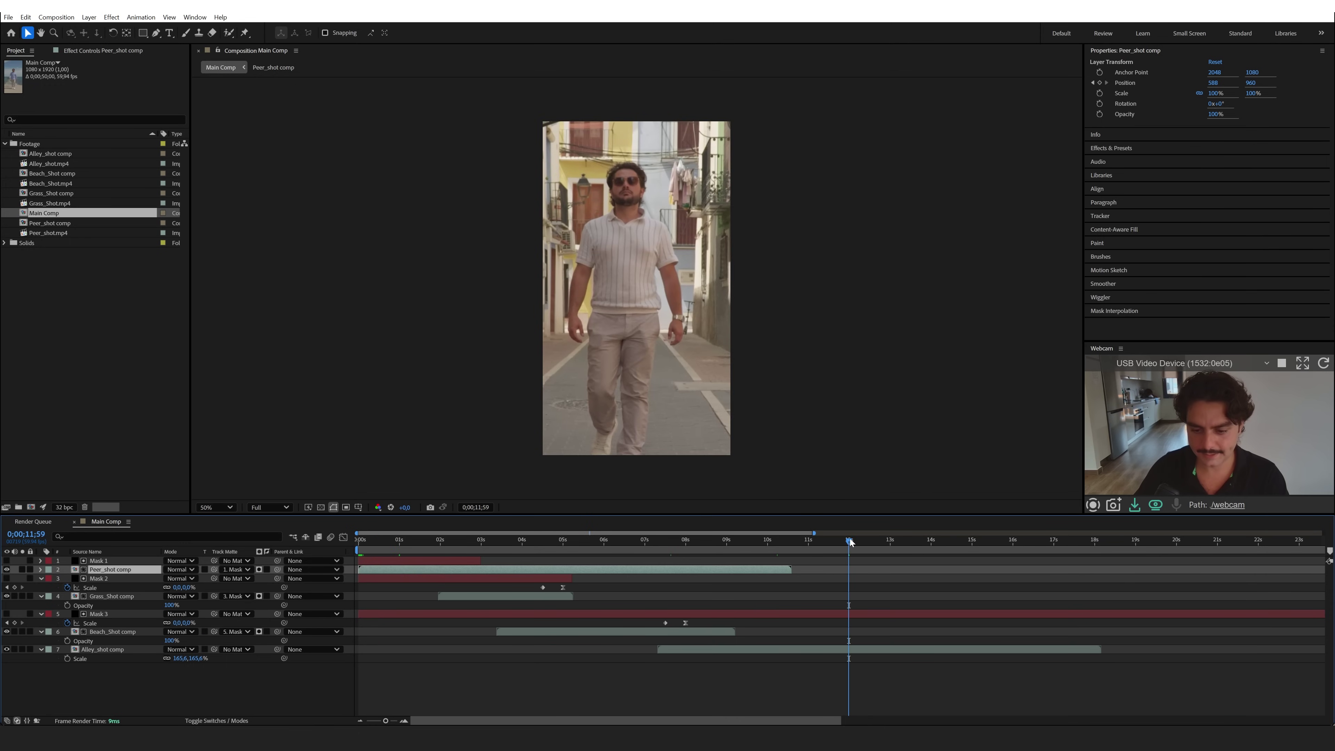
drag(850, 542, 685, 570)
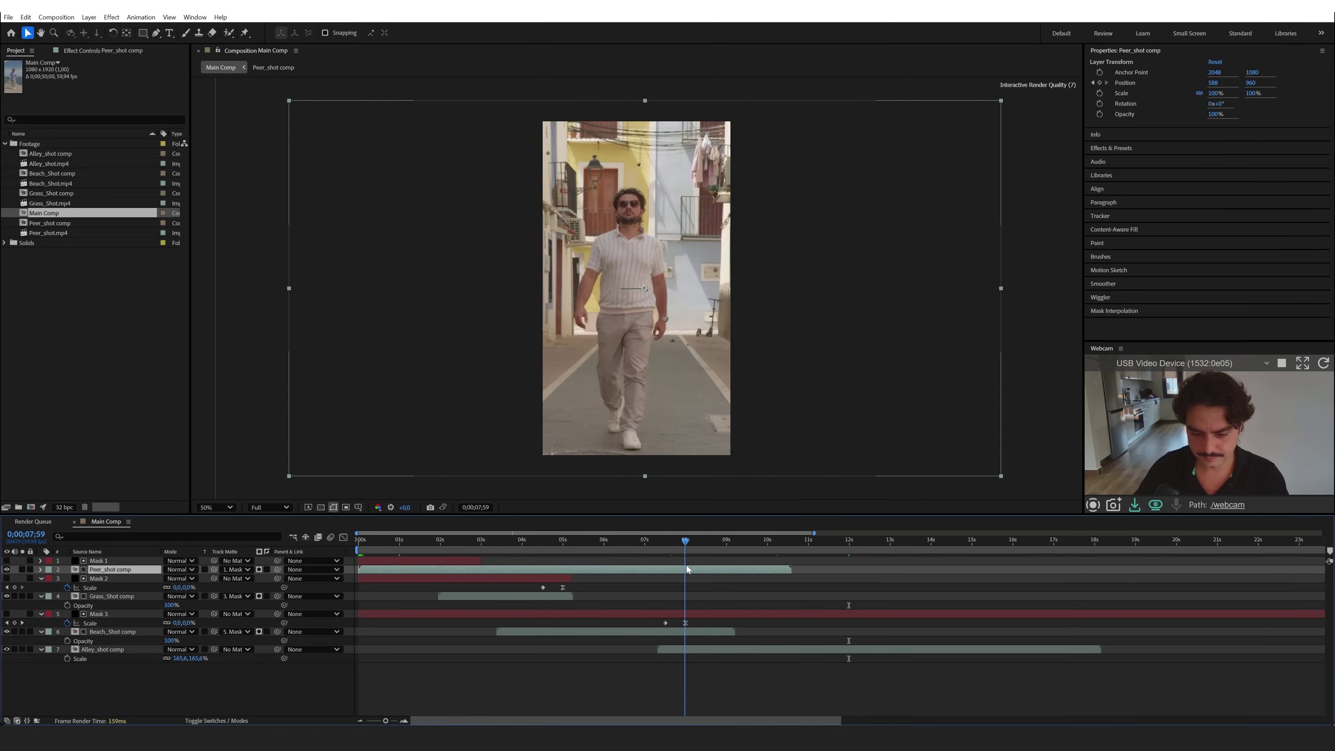
- Add position and scale keyframes to the Alley_shot comp layer at 0;00;07;29
click(692, 652)
key(p)
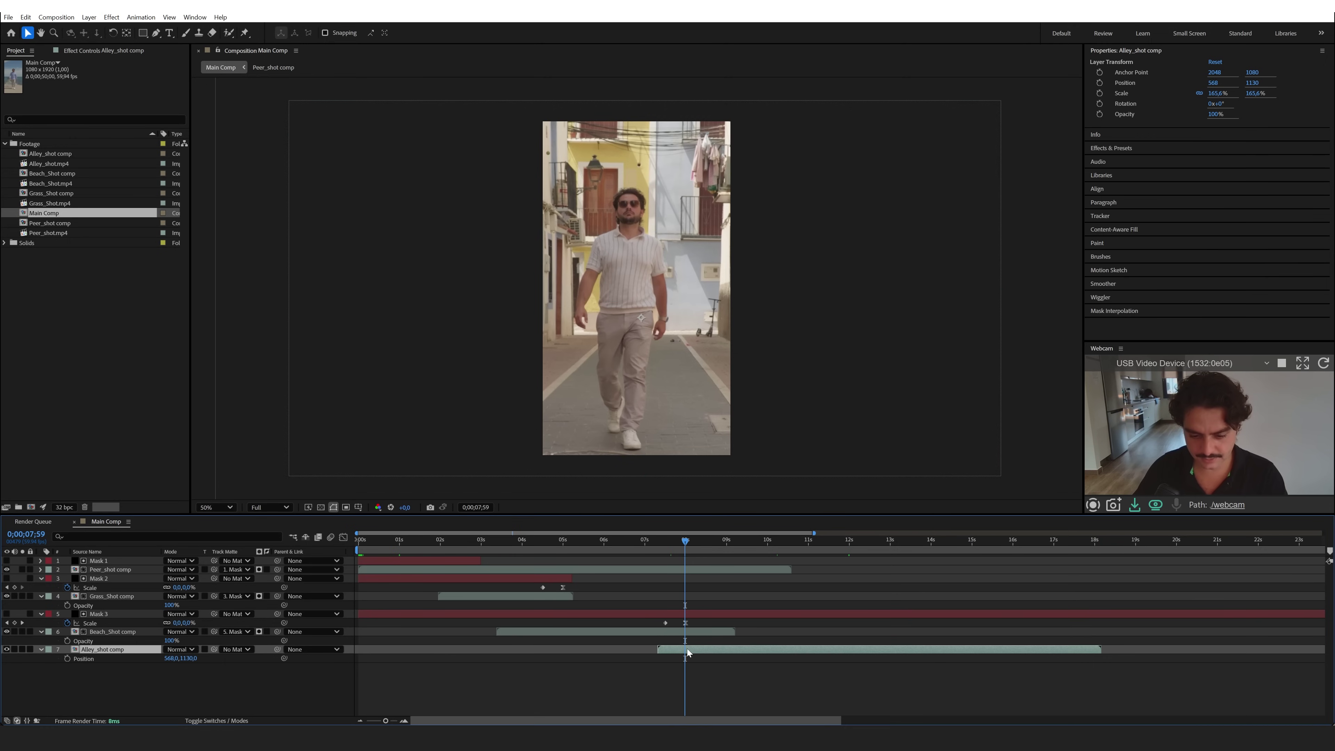
click(664, 539)
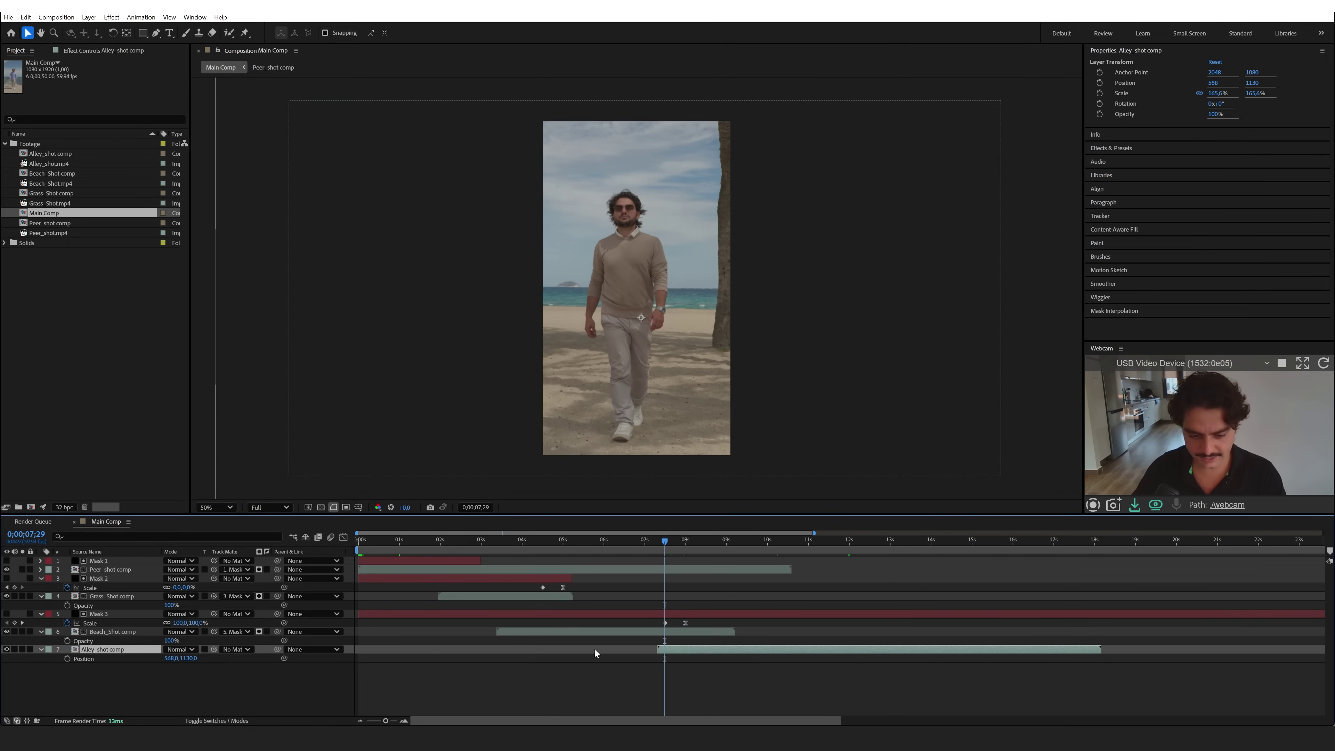
key(shift+s)
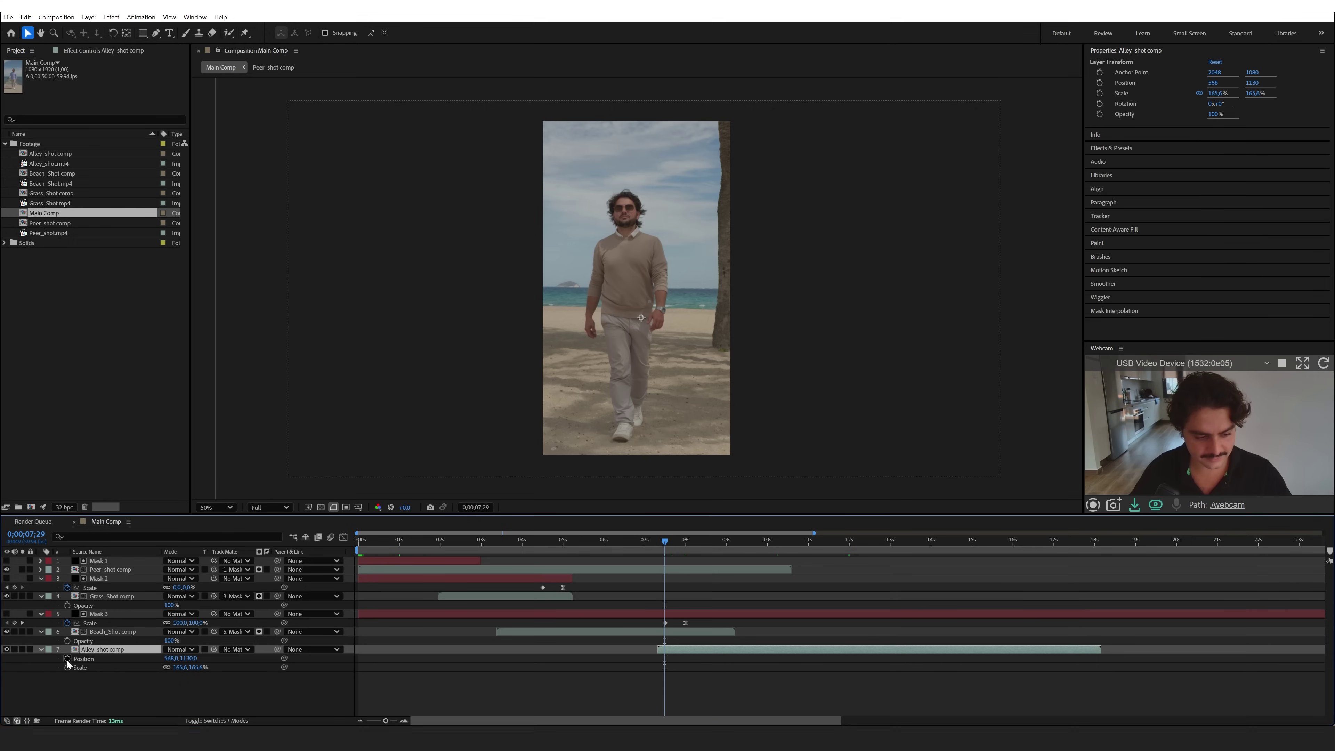
click(68, 658)
click(67, 667)
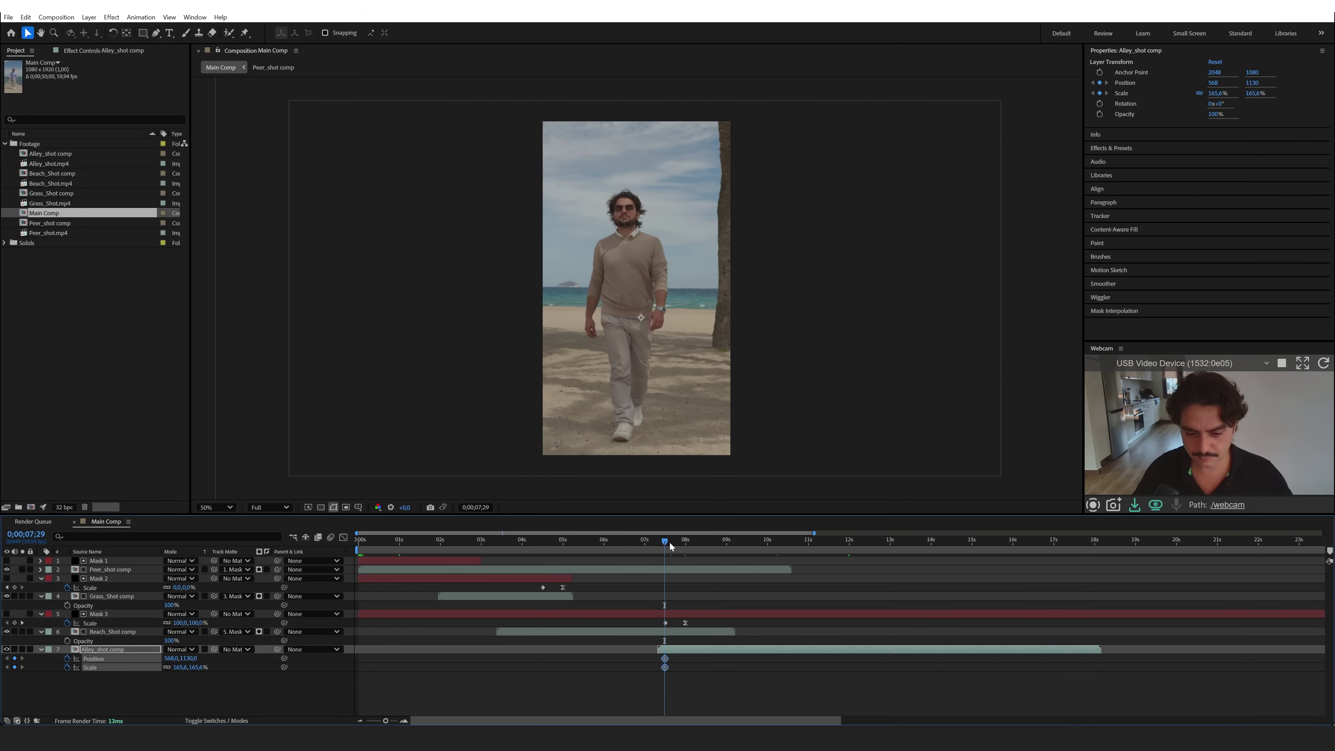
- At 0;00;14;59, keyframe the Alley_shot comp layer at position 568, 922 and a smaller scale of about 115% to keep the walking man framed
drag(669, 542, 971, 566)
scroll(843, 402, down, 2)
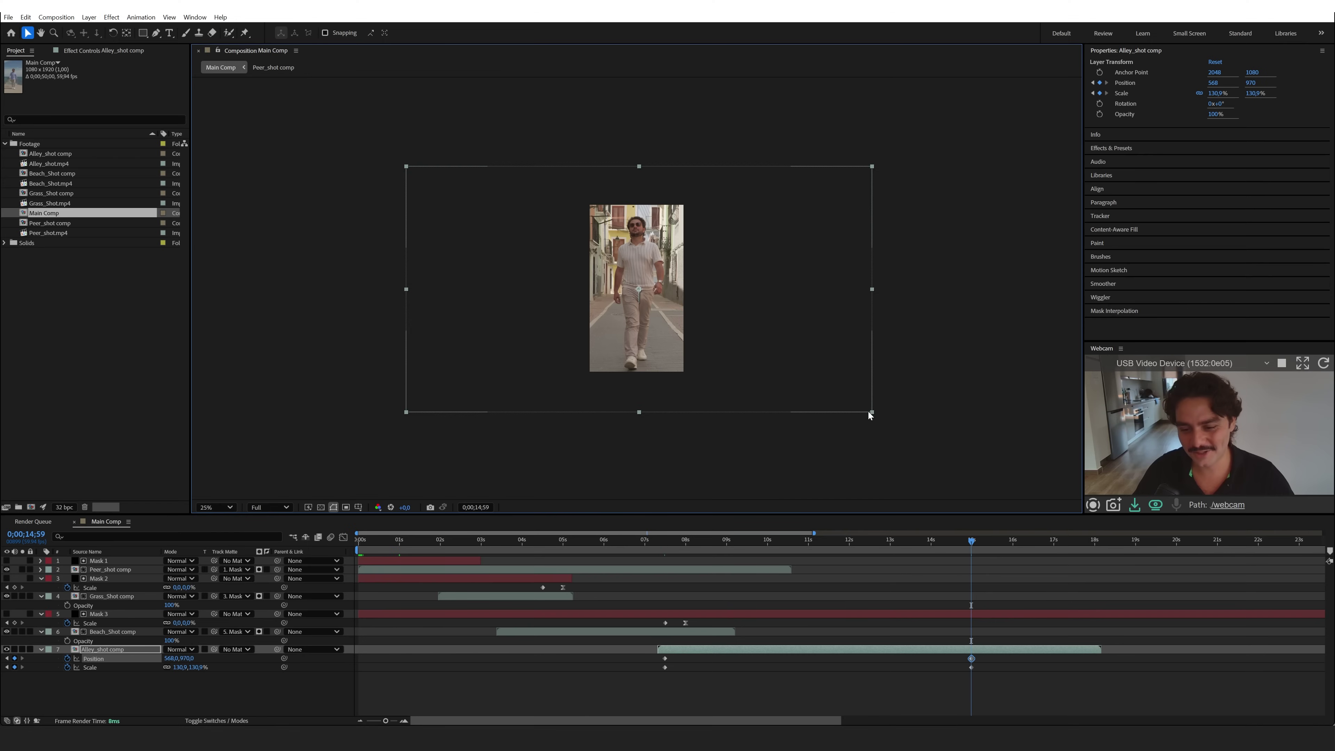
drag(872, 412, 852, 398)
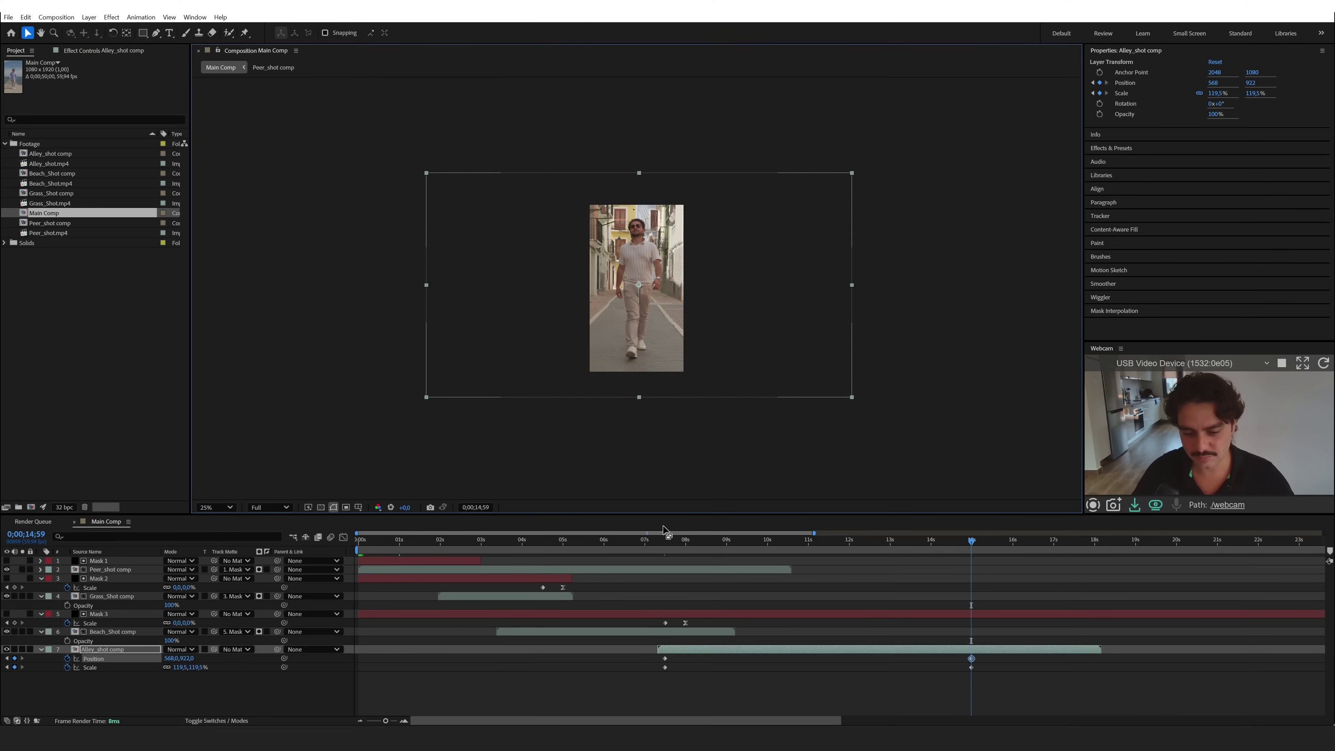
drag(852, 285, 838, 282)
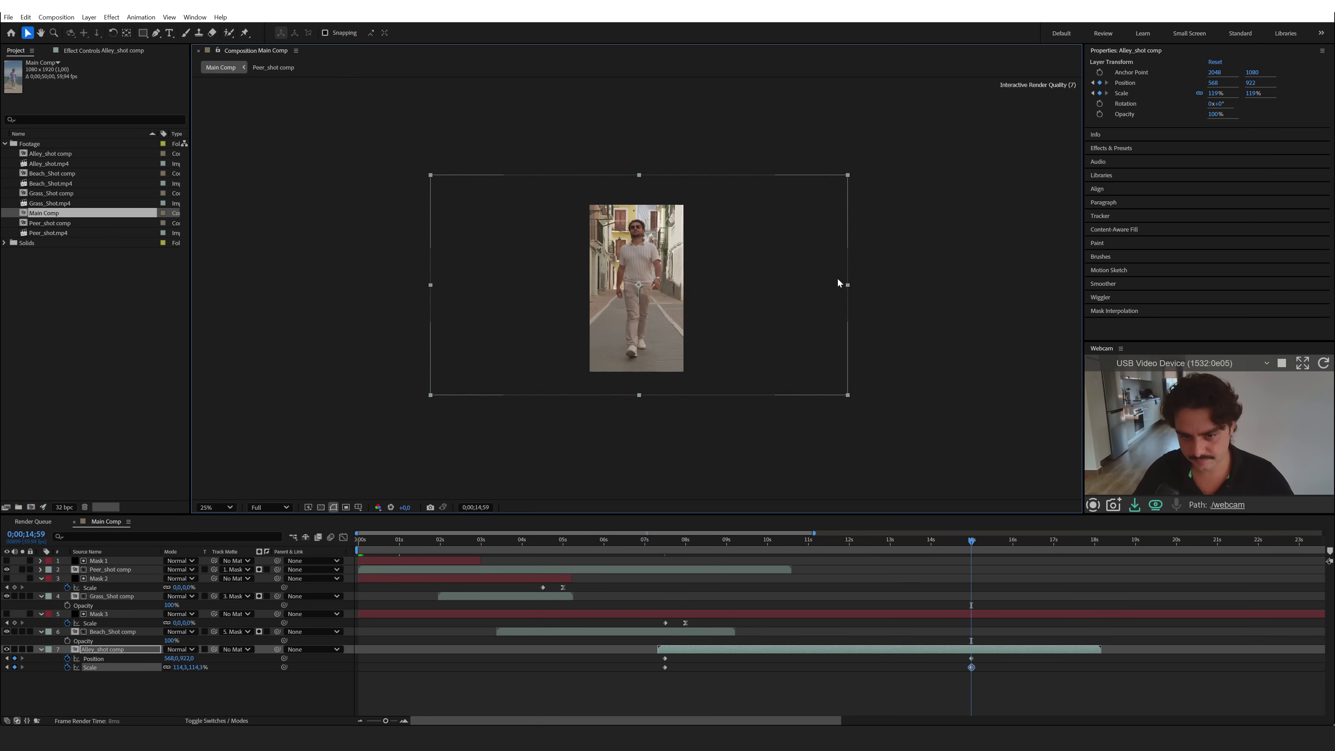
- Add position and scale keyframes to the Beach_Shot comp layer at 0;00;07;29
click(666, 543)
click(665, 631)
drag(683, 544, 665, 588)
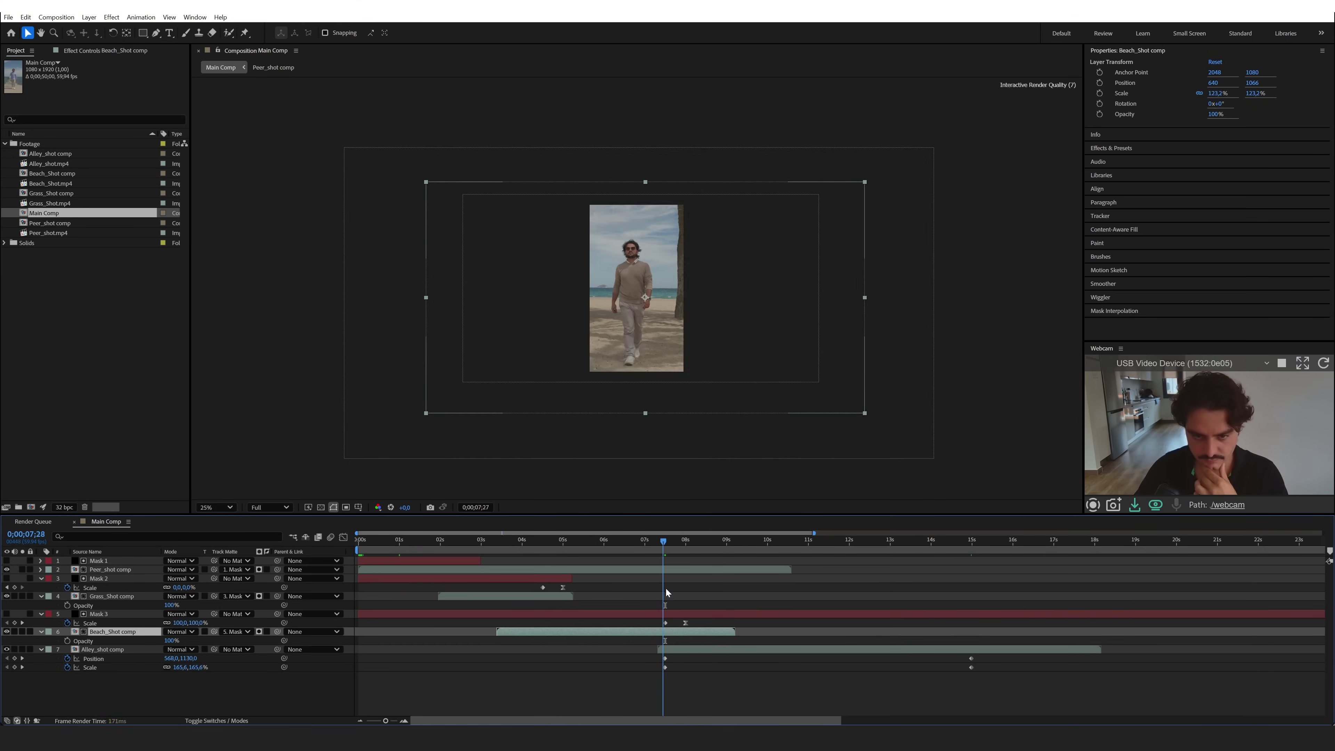
click(683, 648)
click(682, 634)
key(p)
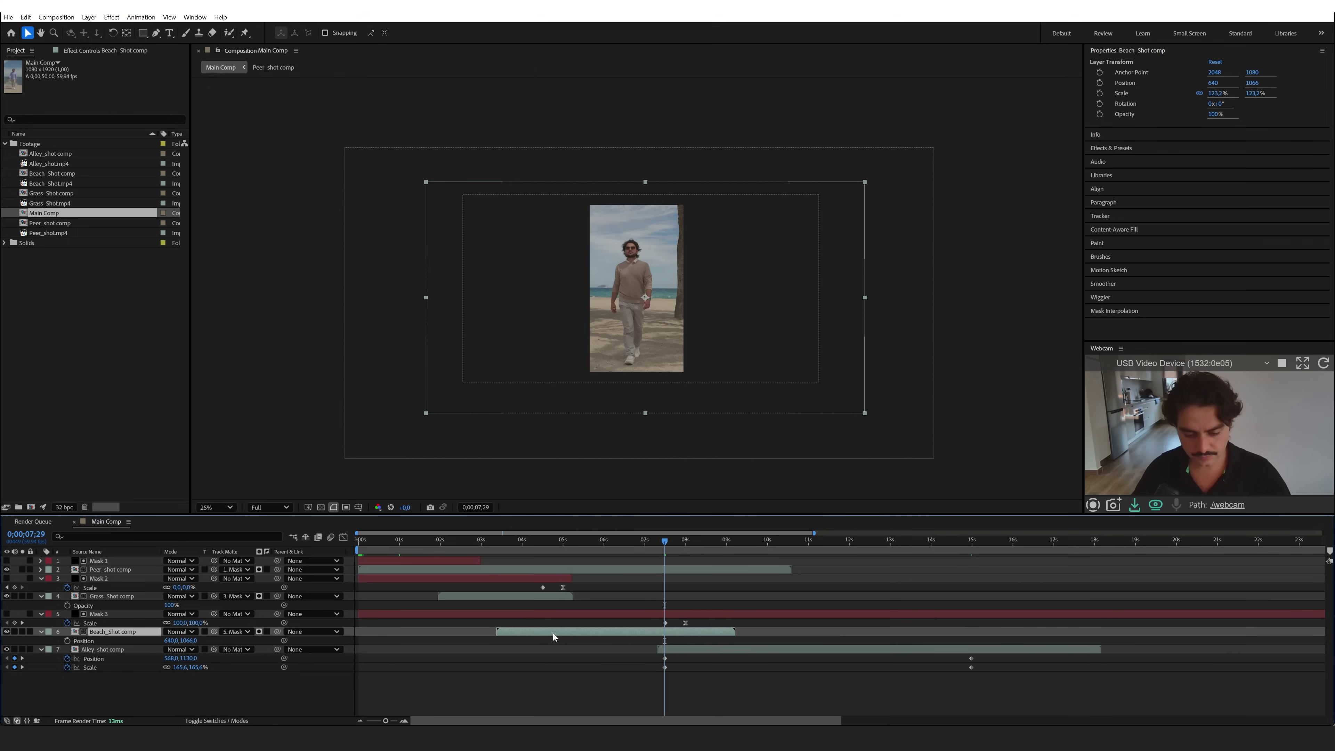
key(shift+s)
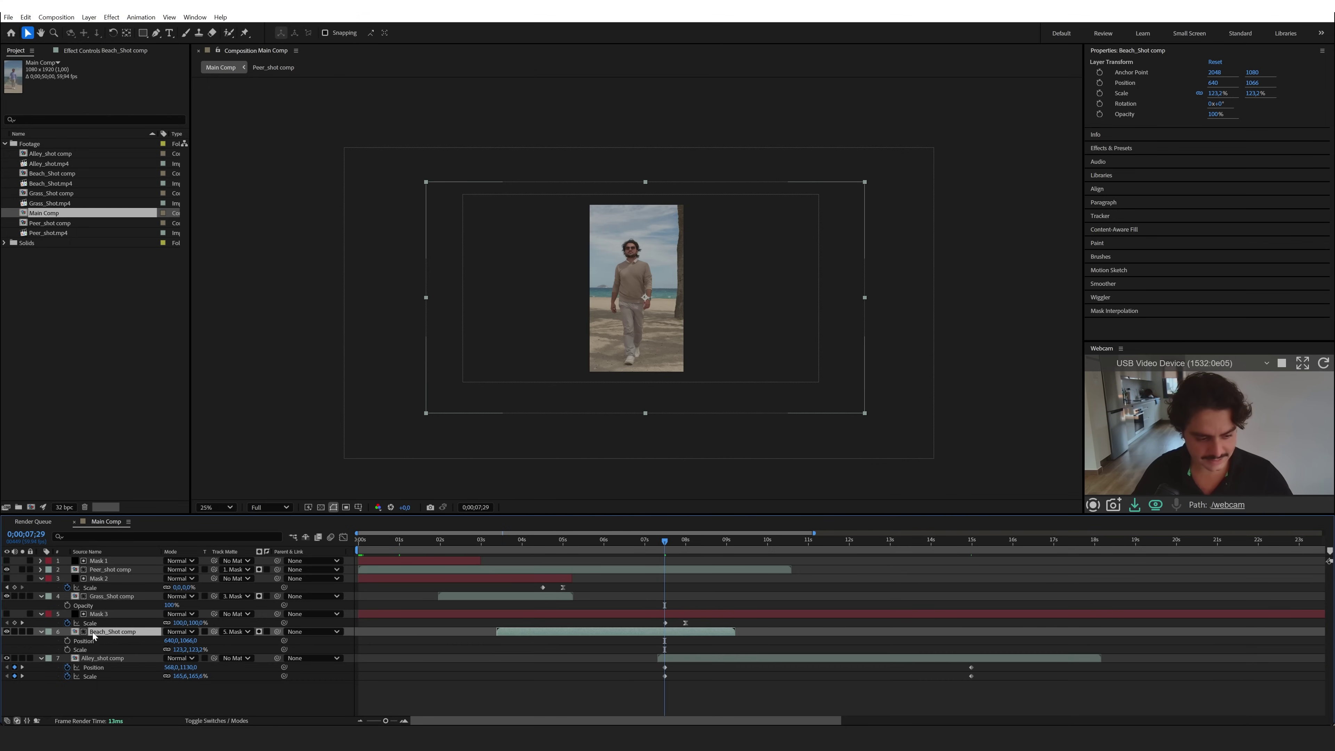
click(67, 641)
click(67, 650)
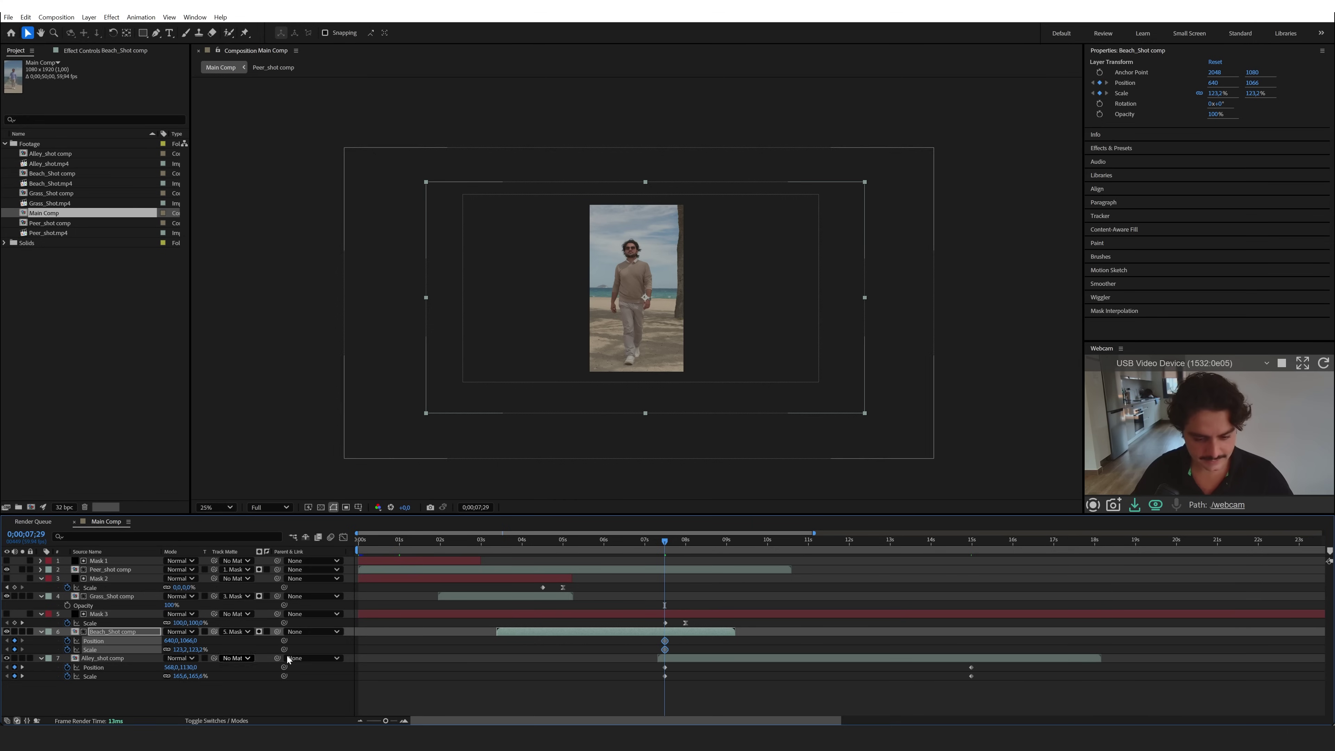
- Center the man by moving Beach_Shot comp to 700, 942 and Alley_shot comp to 628, 1006, then shift Beach_Shot's keyframes to about 0;00;08;00
click(674, 659)
shift+click(674, 633)
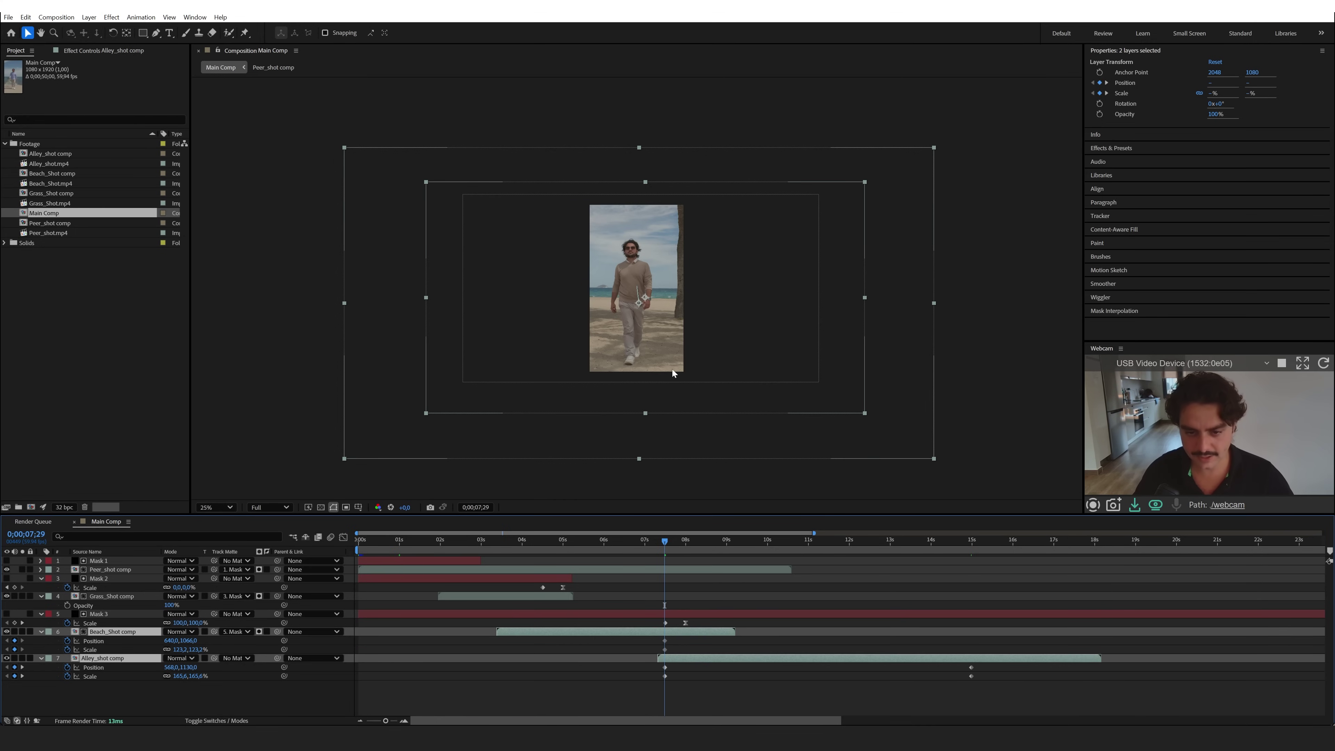
drag(672, 369, 670, 350)
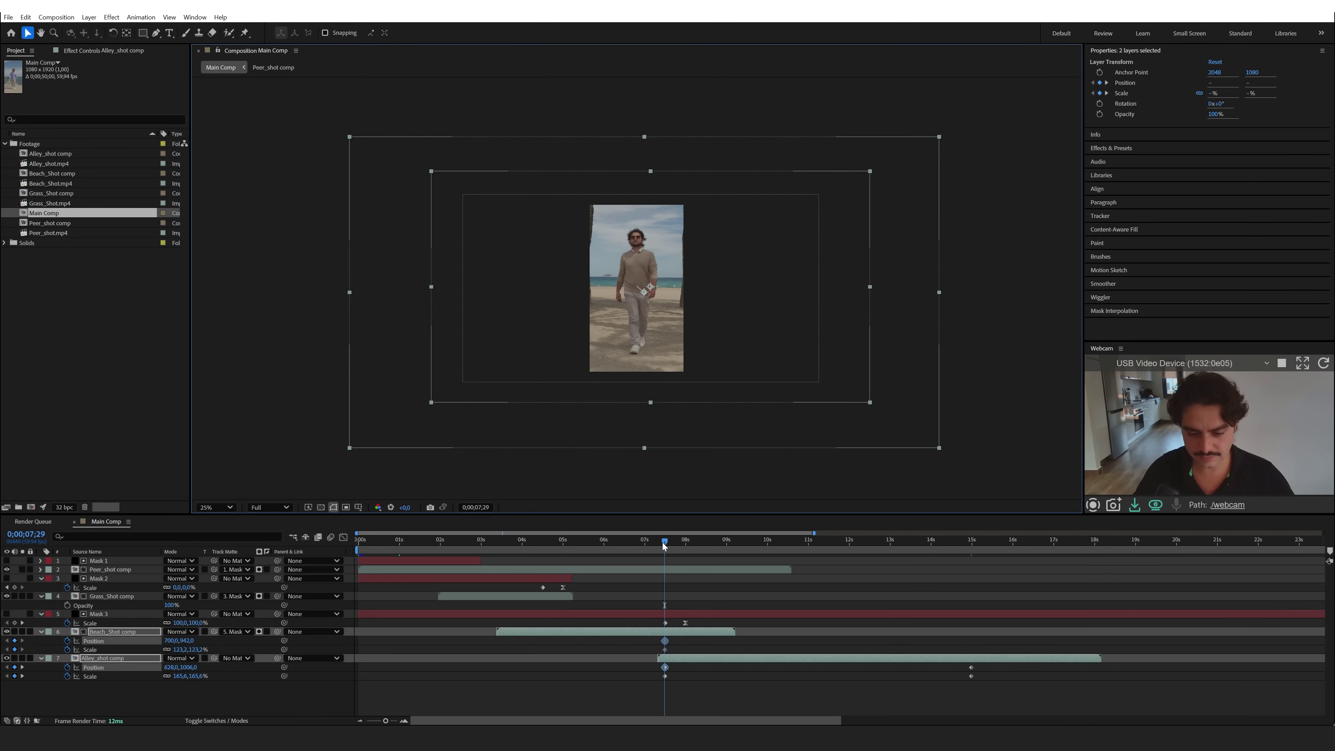
drag(668, 549, 687, 547)
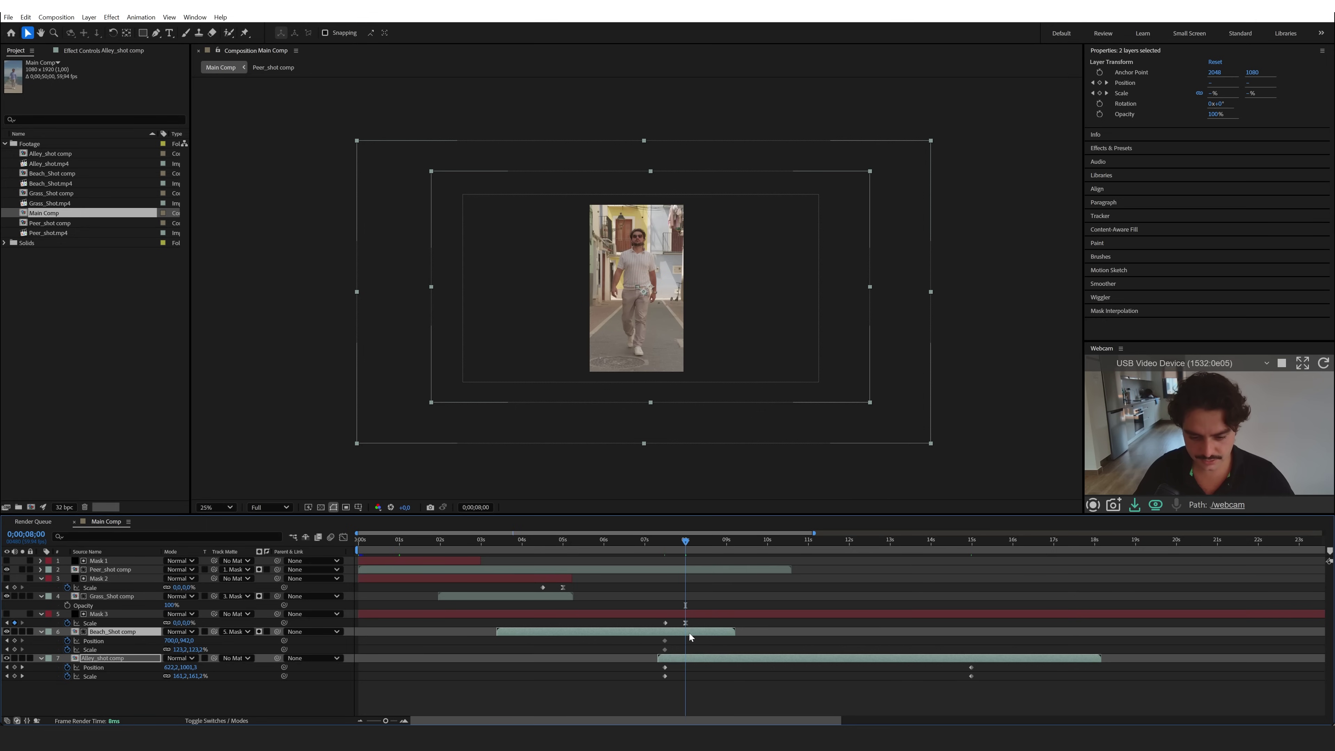
mouse_move(690, 634)
mouse_down()
mouse_move(662, 650)
mouse_move(686, 643)
mouse_up()
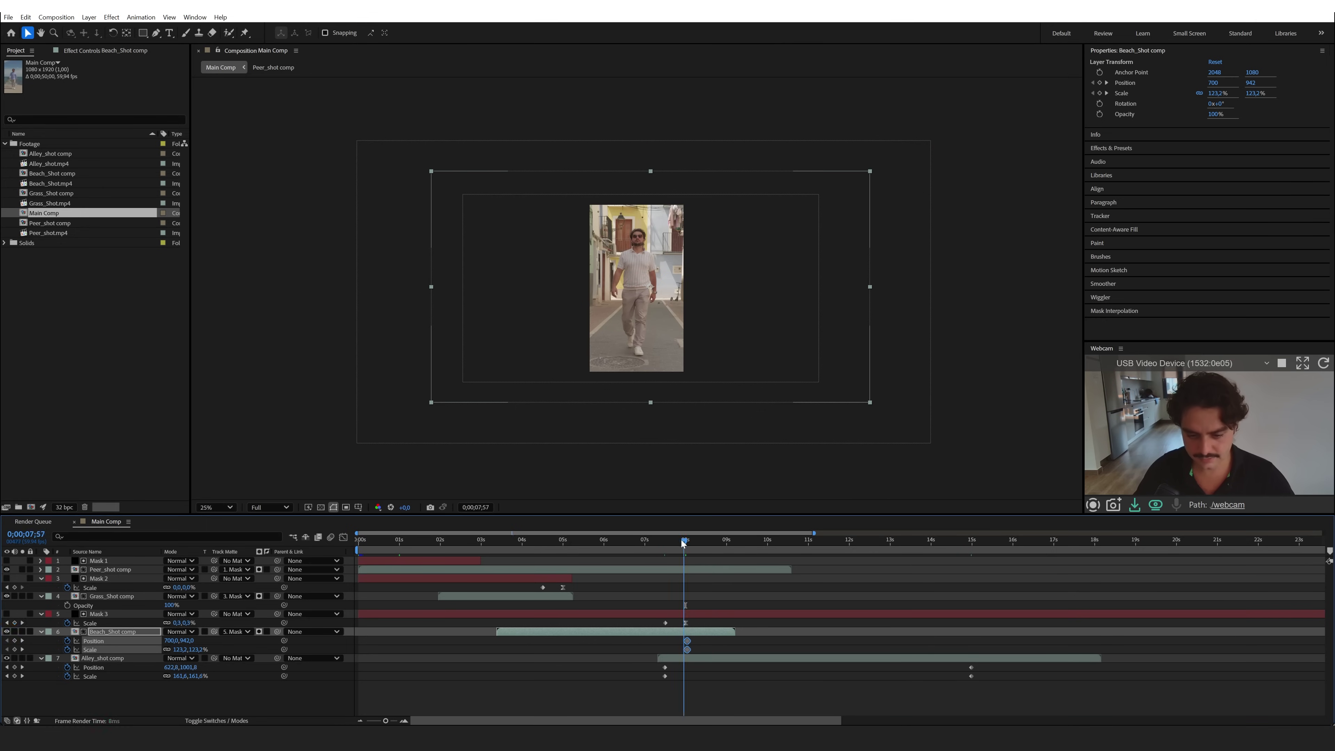
- Collapse all layer properties and preview the composition from the start up to the second transition
drag(664, 545, 509, 588)
click(511, 596)
key(space)
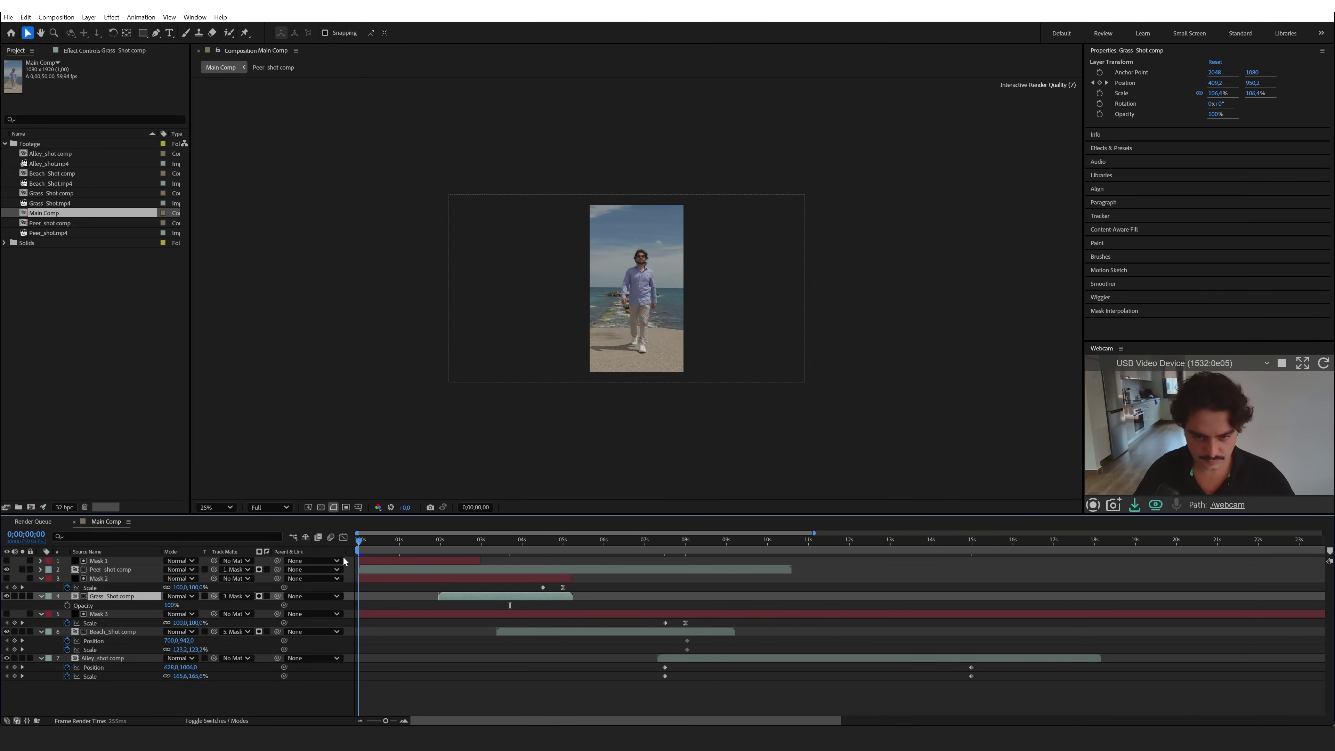
key(ctrl+shift+a)
key(u)
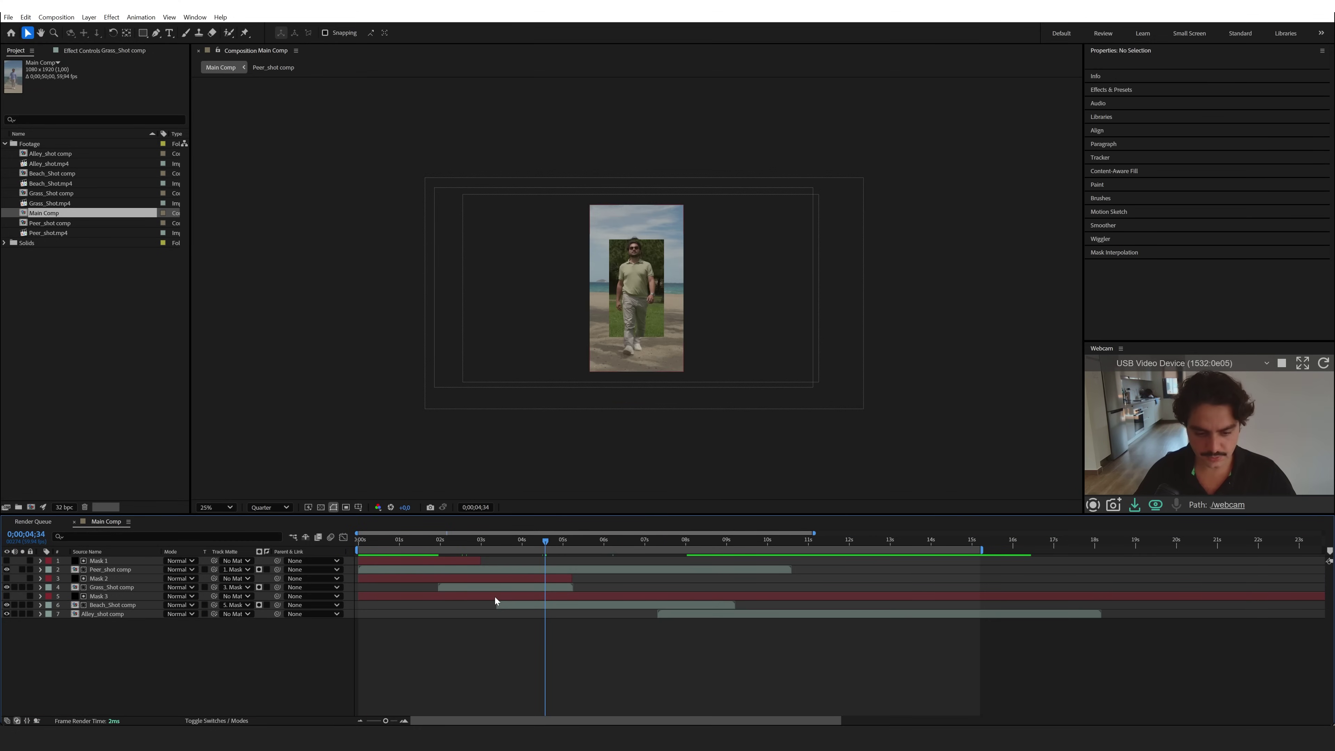
key(space)
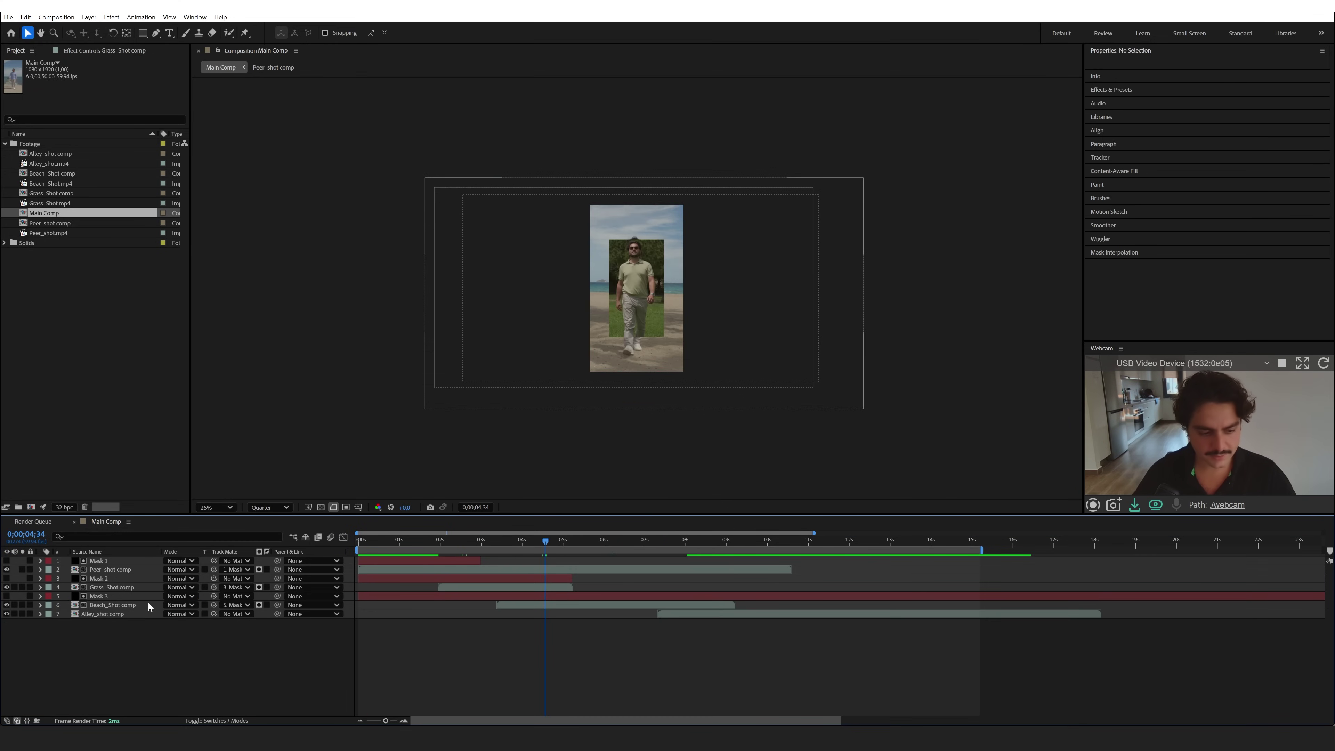
- Reveal the scale keyframes of the Mask 1, Mask 2 and Mask 3 layers together
click(99, 596)
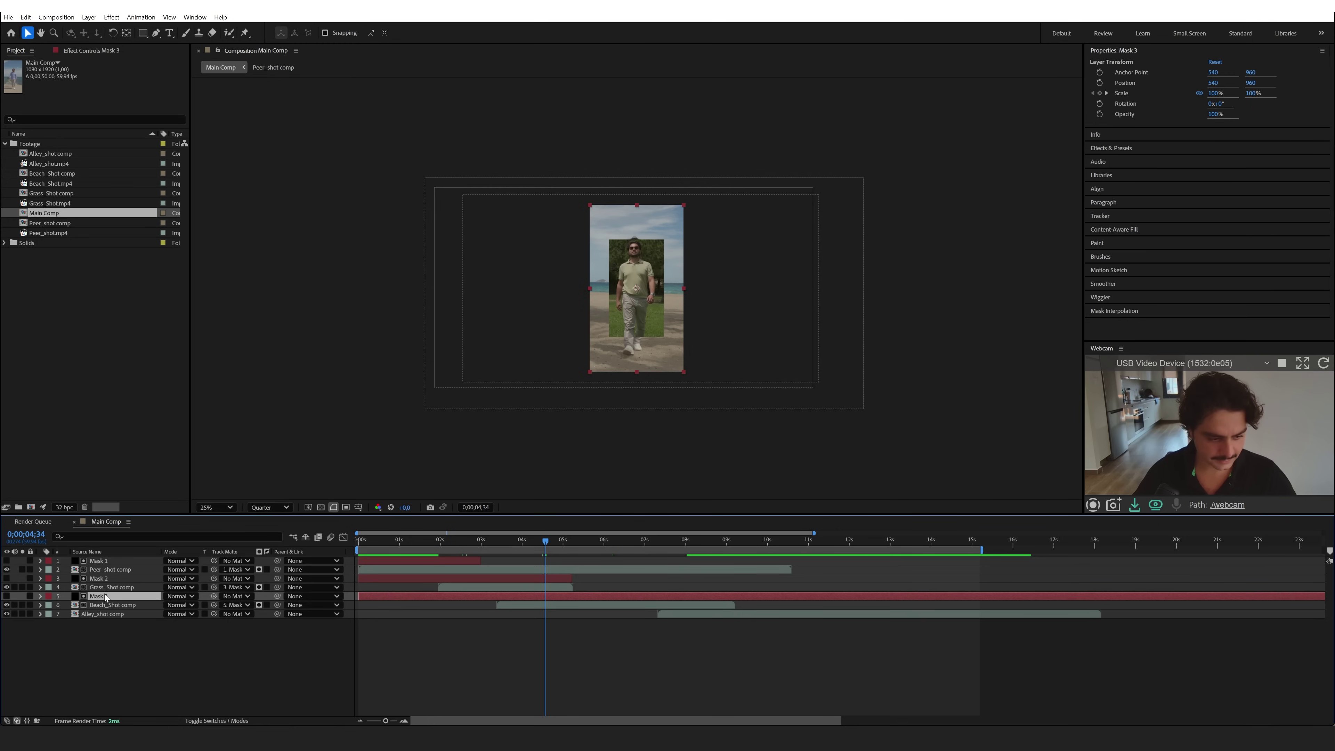
ctrl+click(100, 578)
ctrl+click(102, 561)
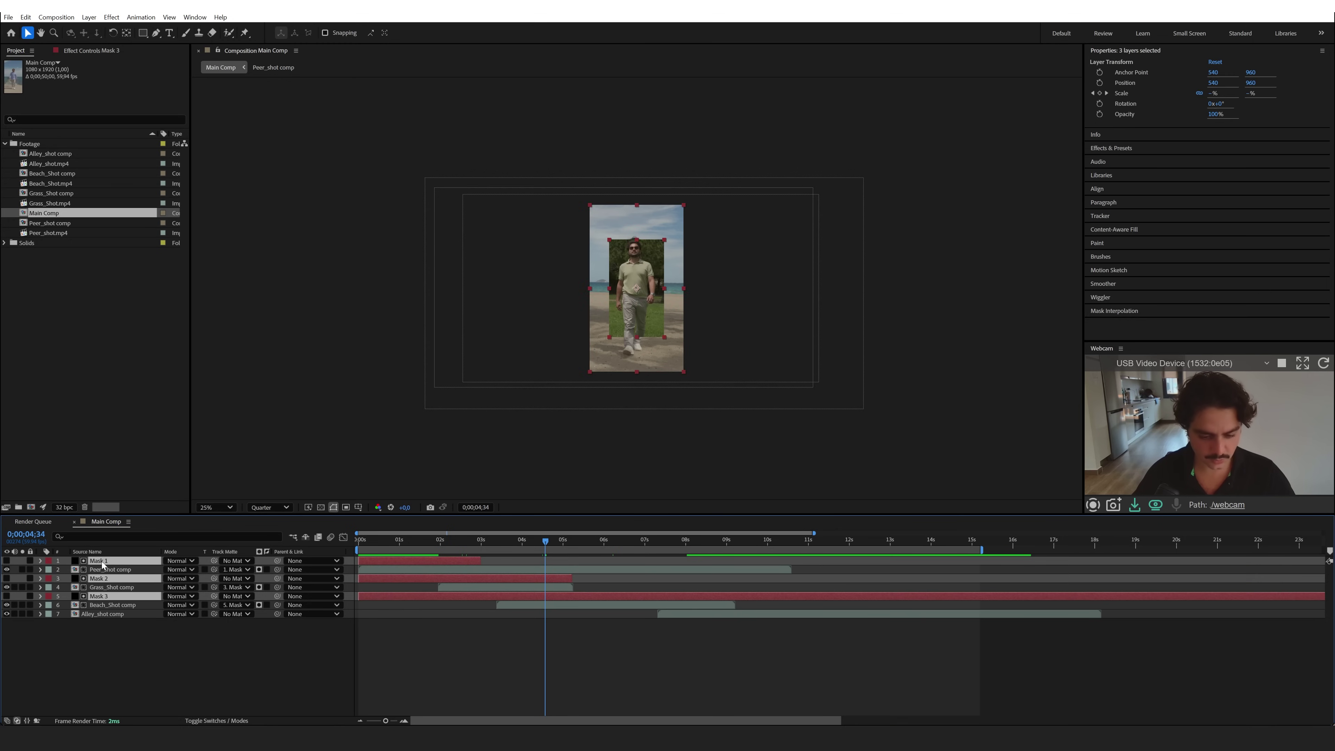
key(u)
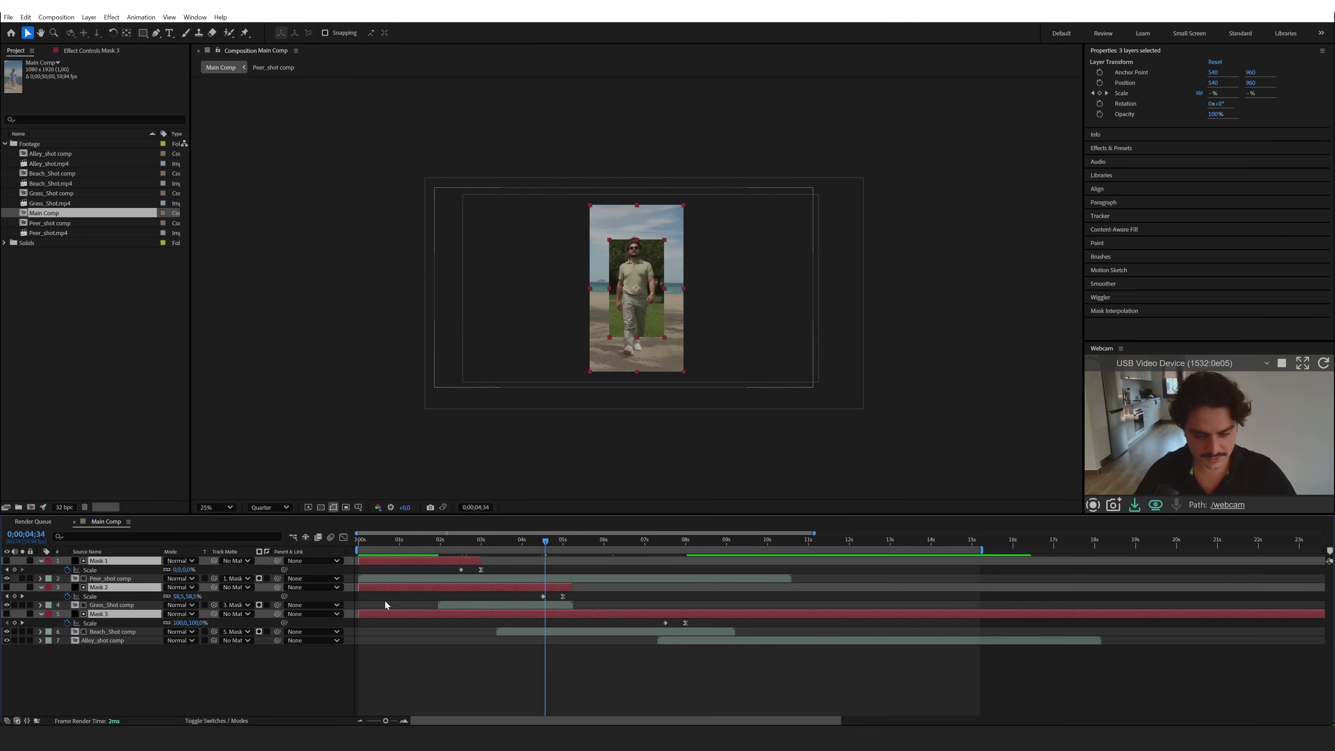
- Try to shift the starting scale keyframes of the three masks earlier, and undo the move
click(462, 569)
shift+click(543, 596)
drag(543, 596, 545, 596)
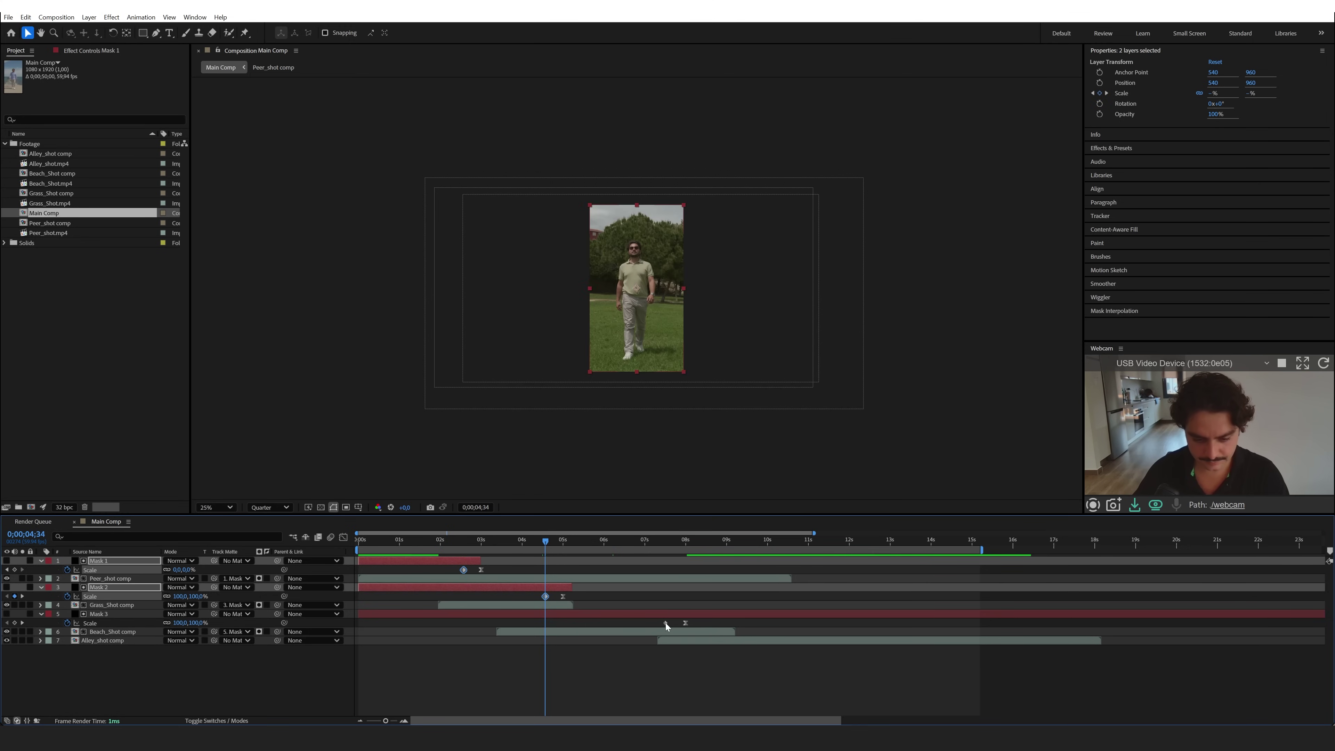
drag(666, 623, 657, 624)
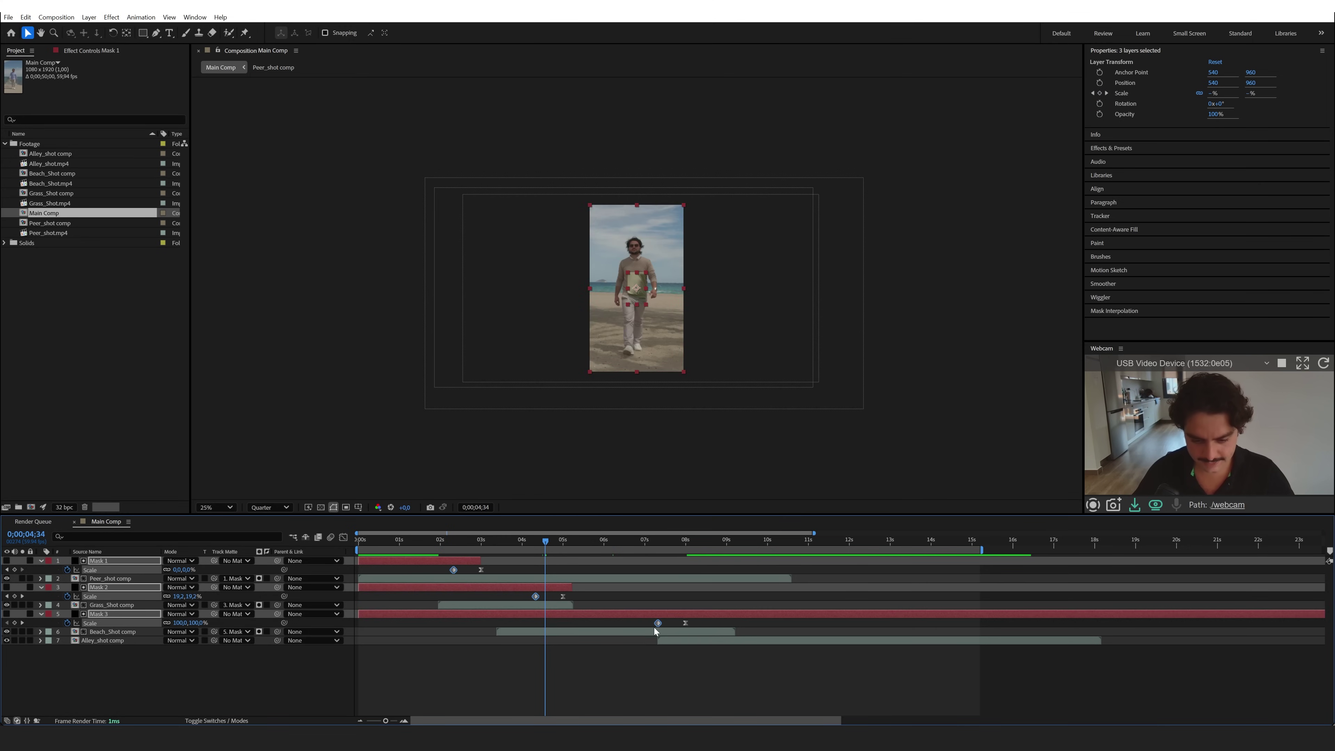
key(ctrl+z)
- Move the starting scale keyframes of Mask 1, Mask 2 and Mask 3 half a second earlier, to about 2, 4 and 7 seconds
click(461, 570)
drag(524, 593, 652, 618)
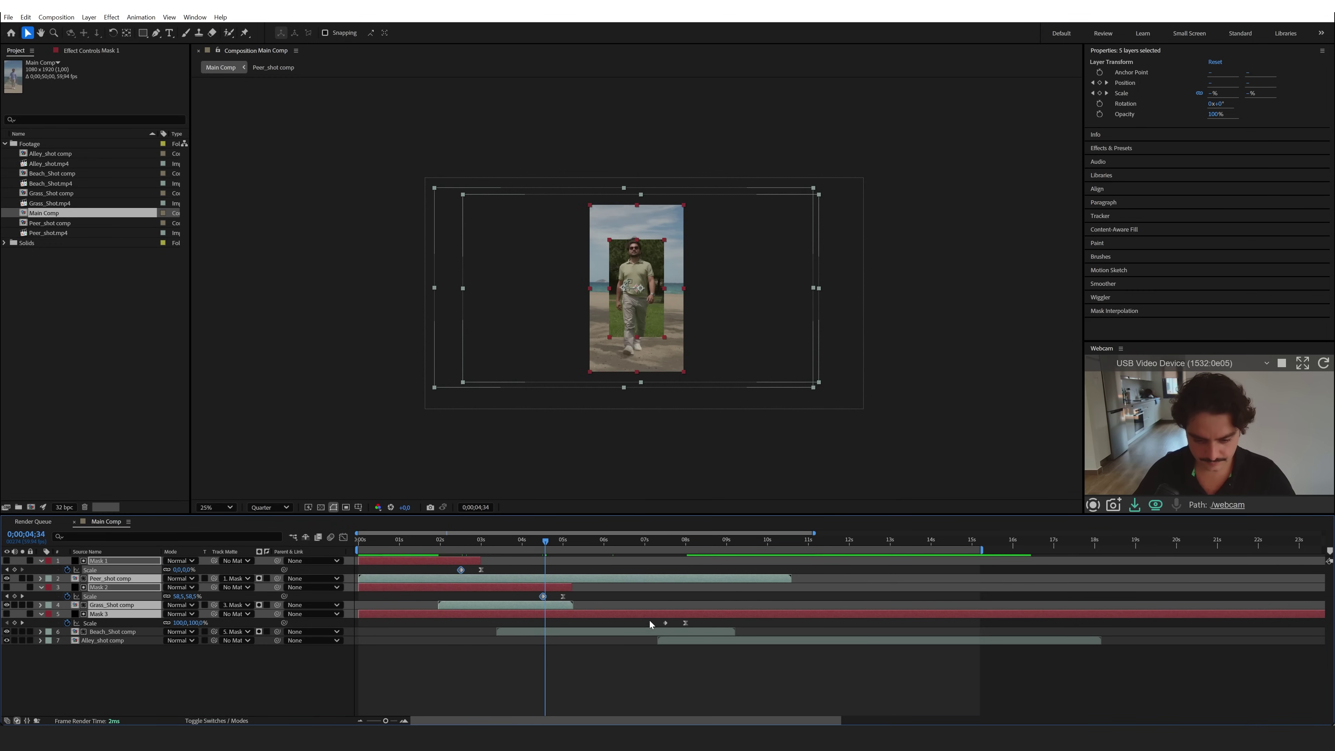
shift+click(665, 622)
mouse_move(666, 623)
mouse_down()
mouse_move(643, 625)
mouse_move(651, 642)
mouse_up()
- Start the Alley_shot comp layer earlier, at about 0;00;06;07, and align its man with the beach shot at 0;00;07;13 using position about 630, 1024
click(670, 640)
click(684, 542)
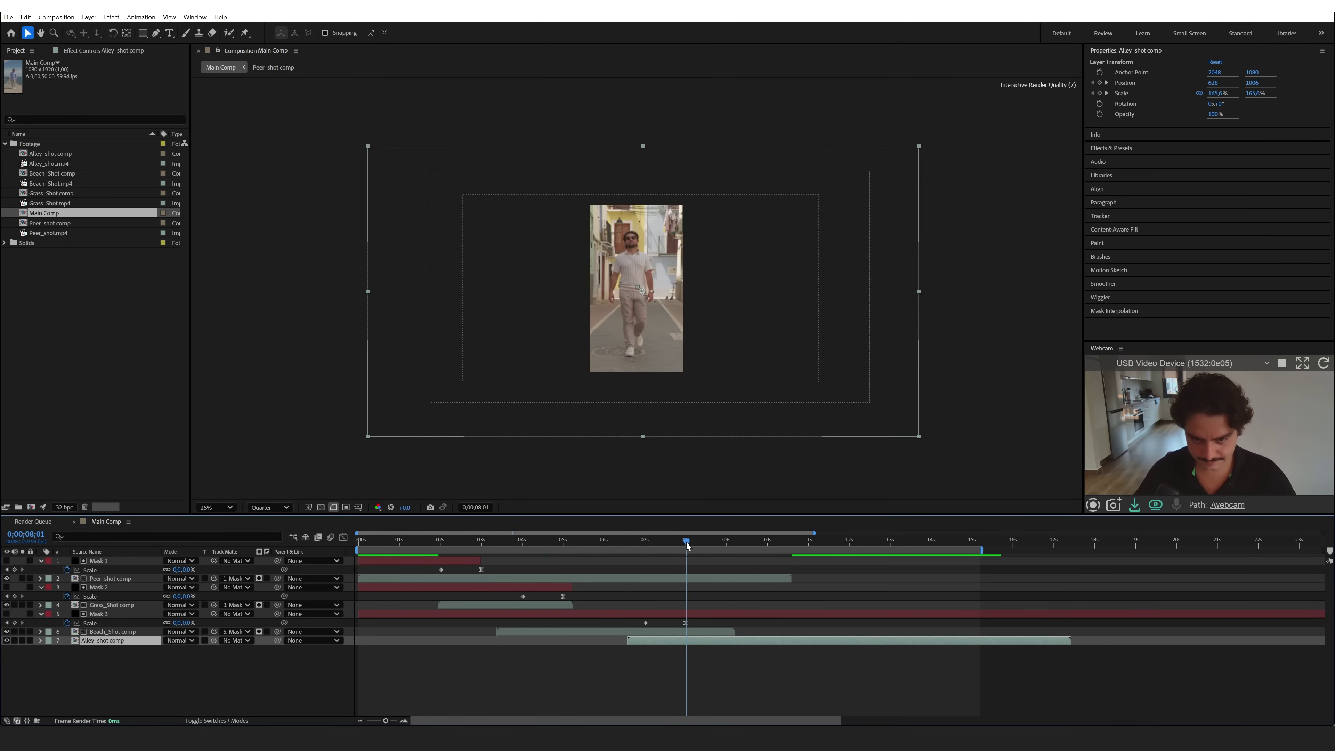
drag(682, 544, 655, 555)
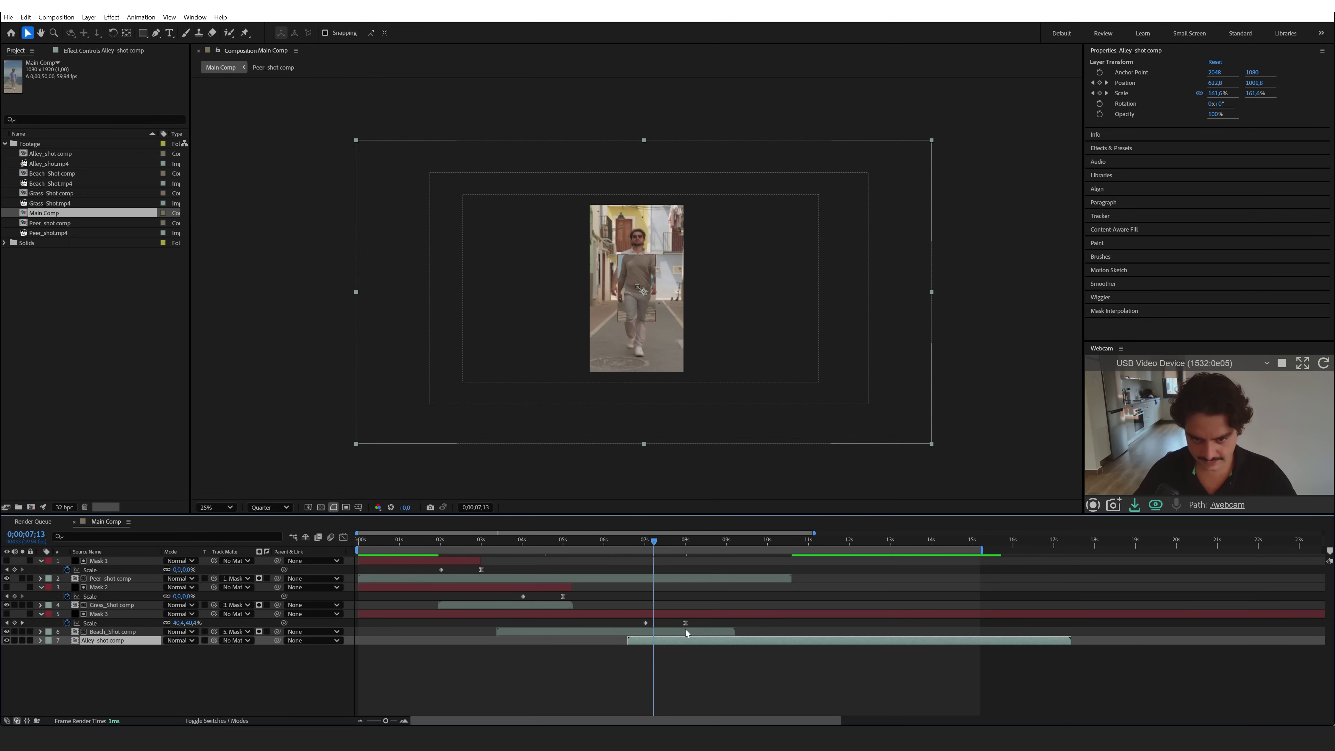
drag(678, 641, 658, 642)
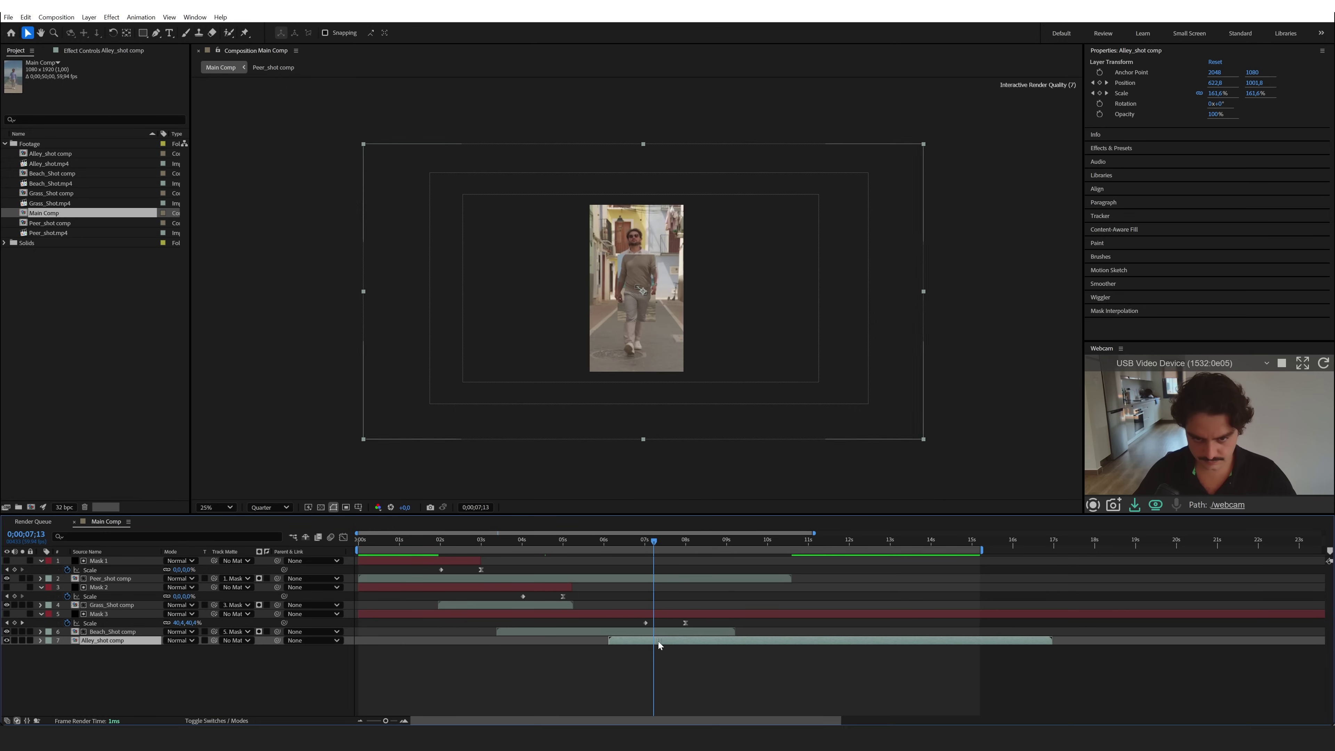
drag(668, 358, 671, 356)
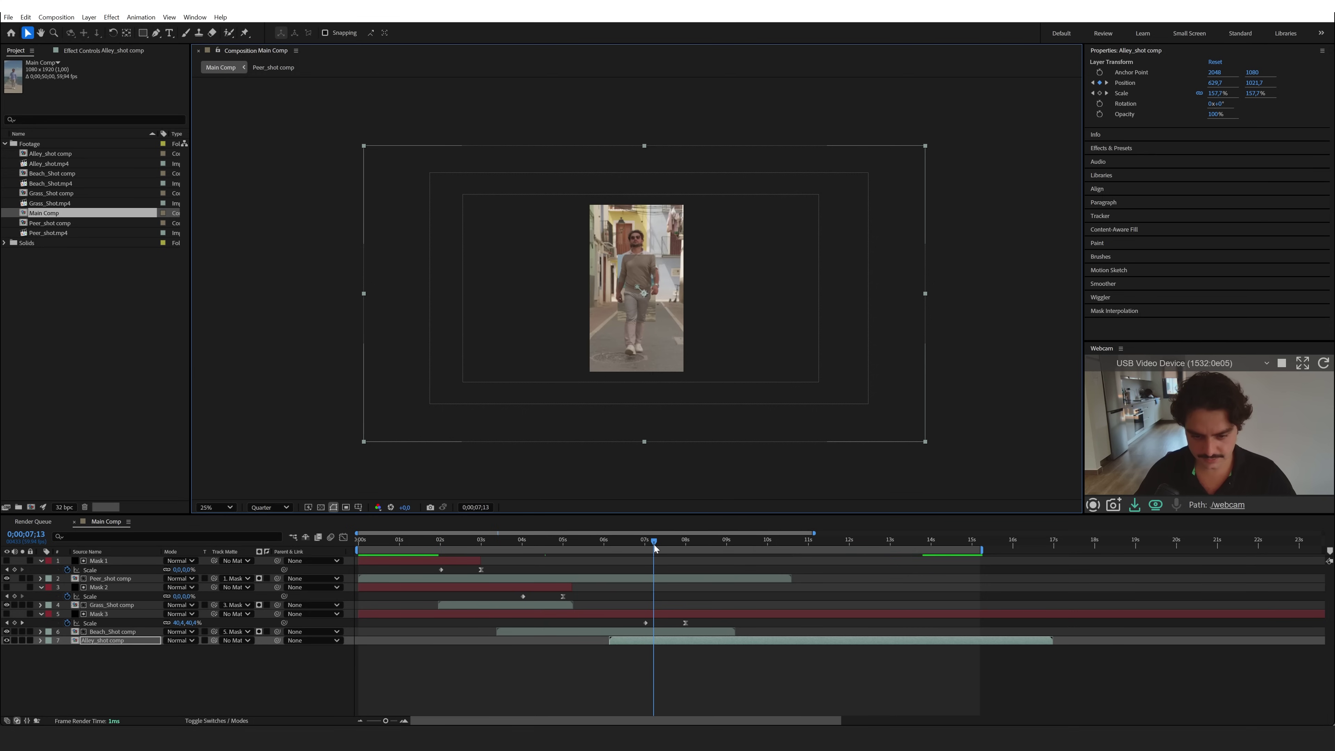
drag(654, 545, 365, 565)
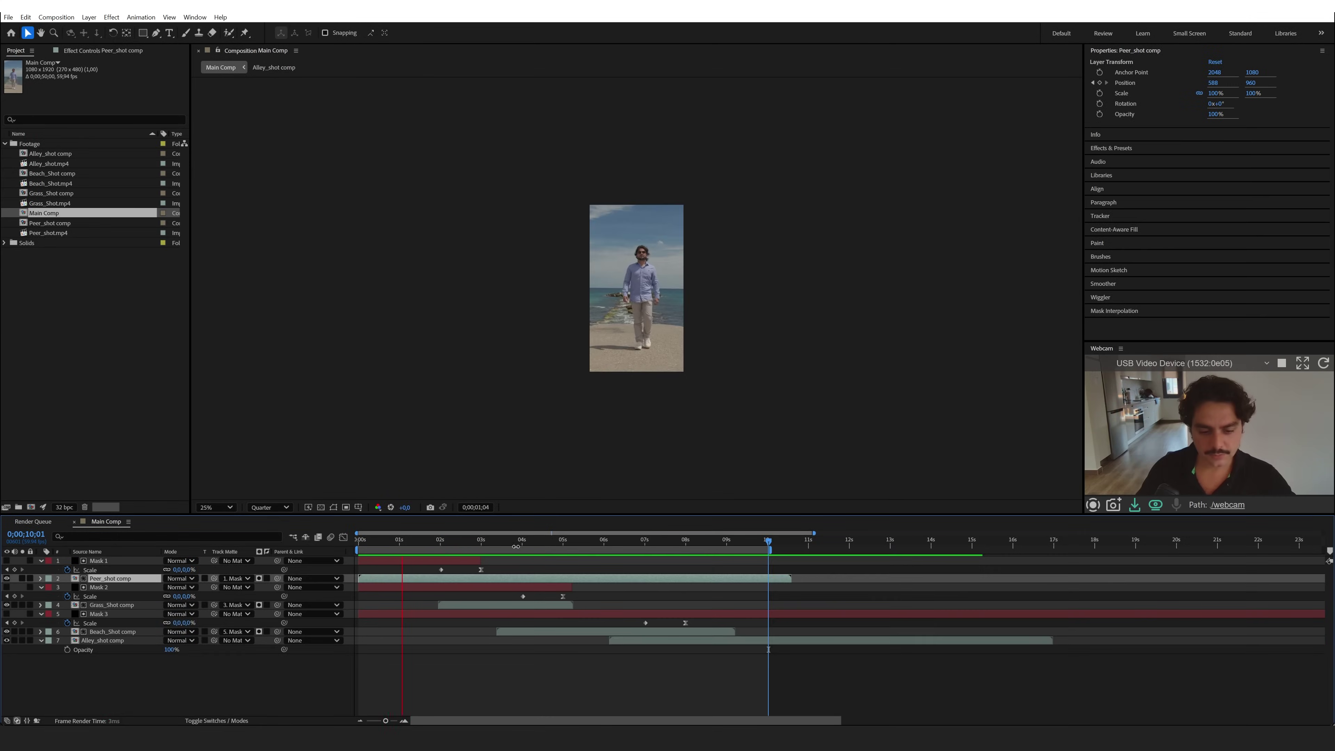
- Turn on motion blur for the Mask 1, Mask 2 and Mask 3 layers and check the first transition around 0;00;02;25
click(513, 542)
click(94, 561)
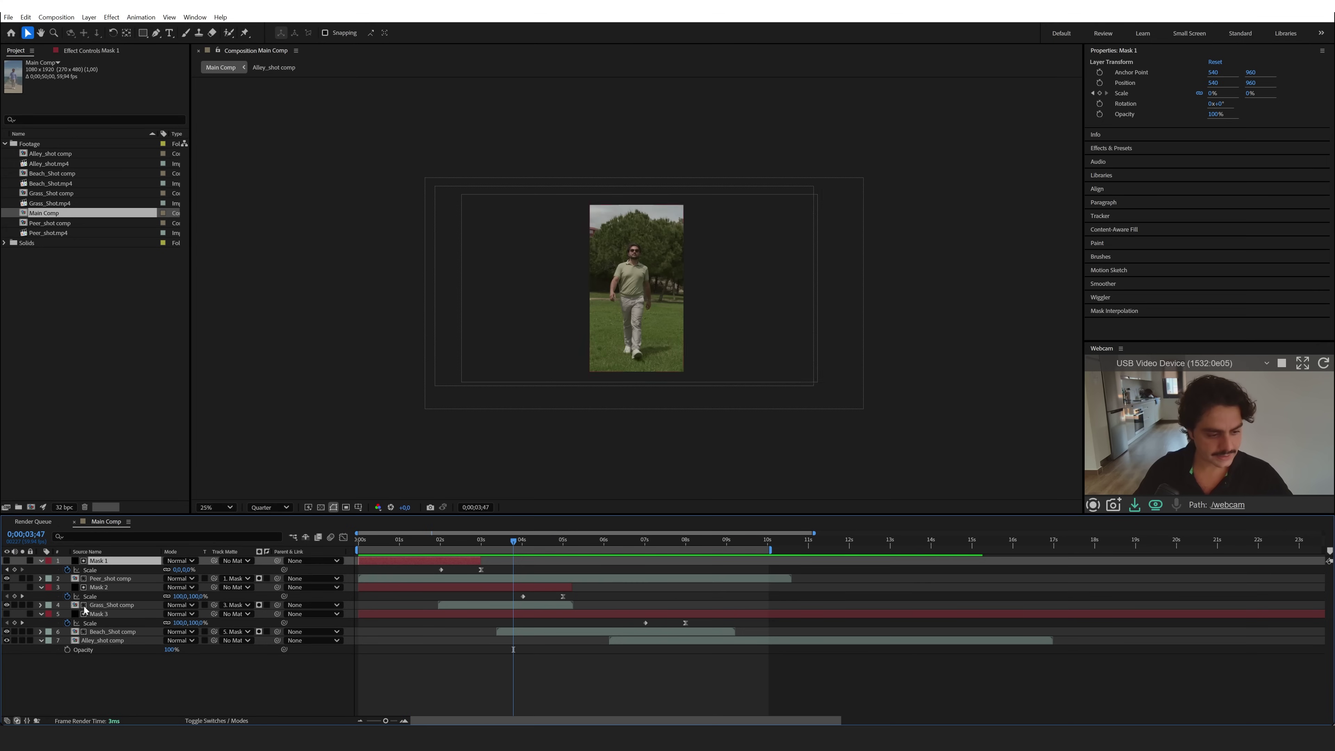
ctrl+click(98, 587)
ctrl+click(98, 614)
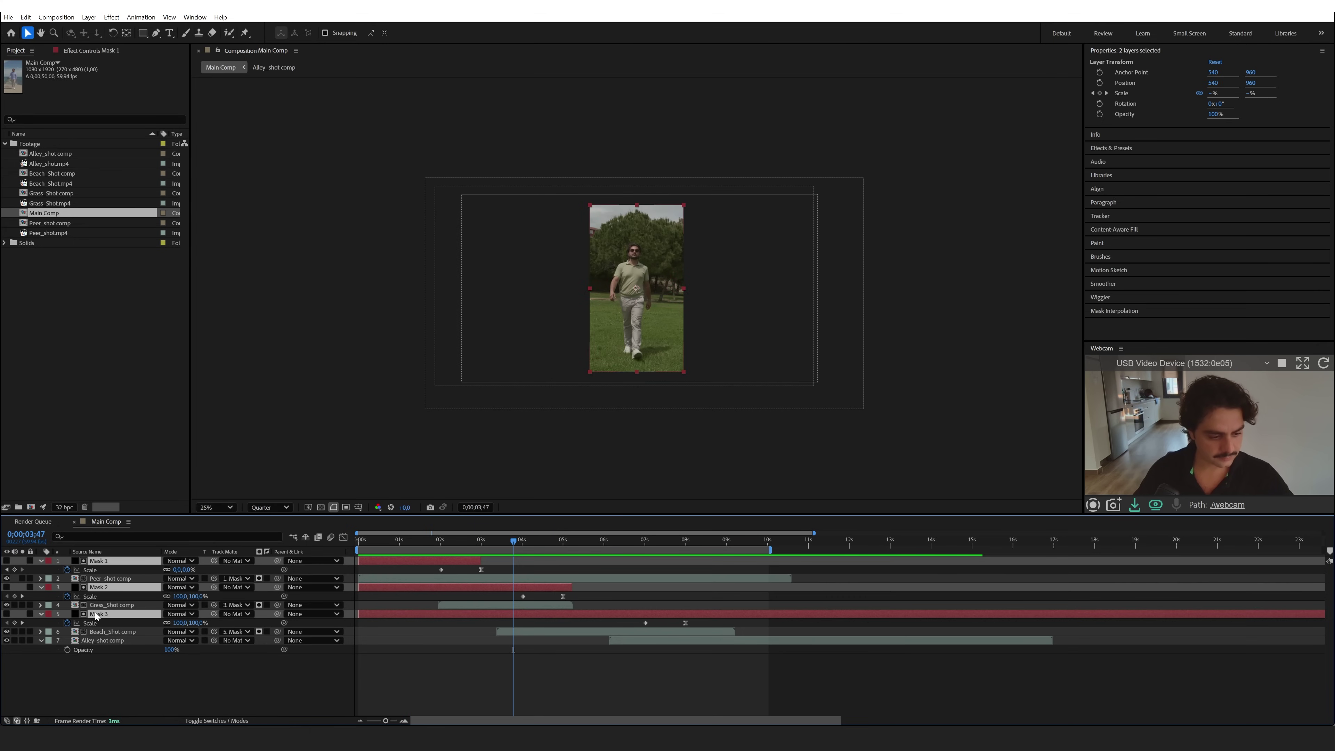
click(205, 721)
click(206, 560)
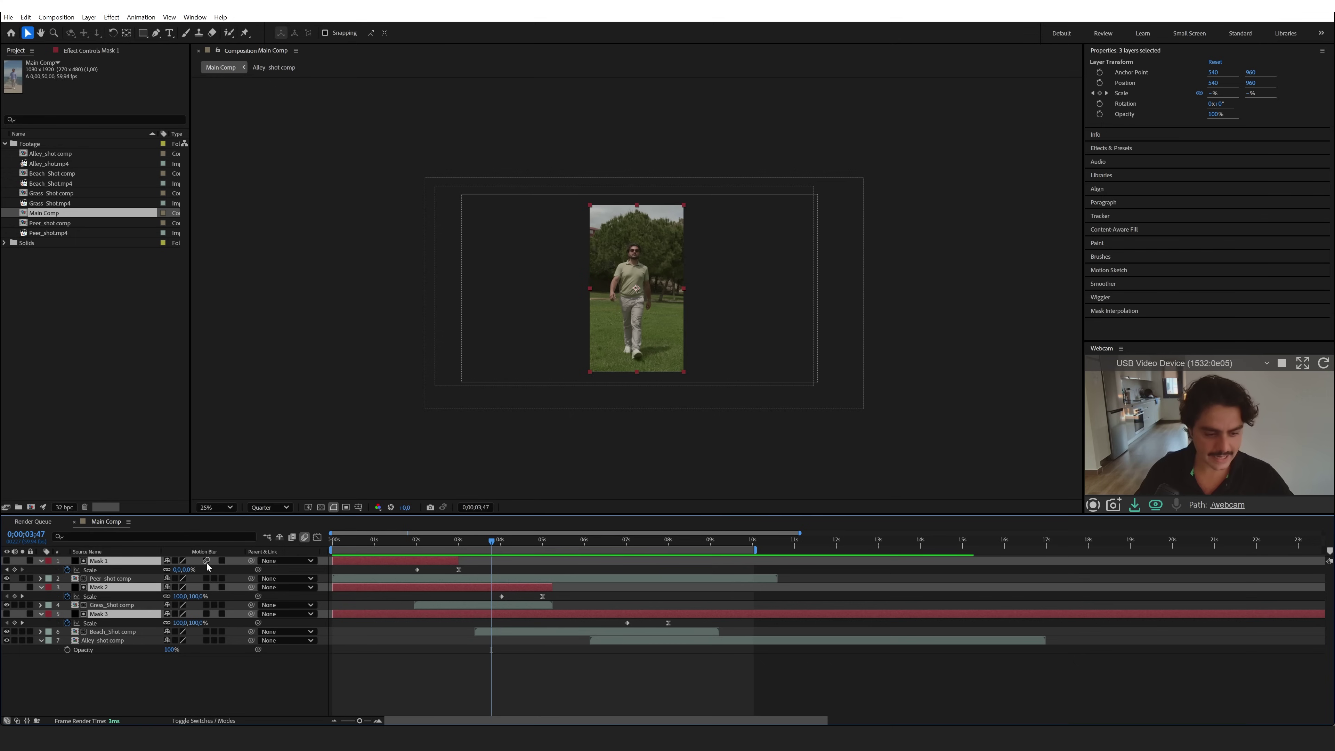
click(430, 539)
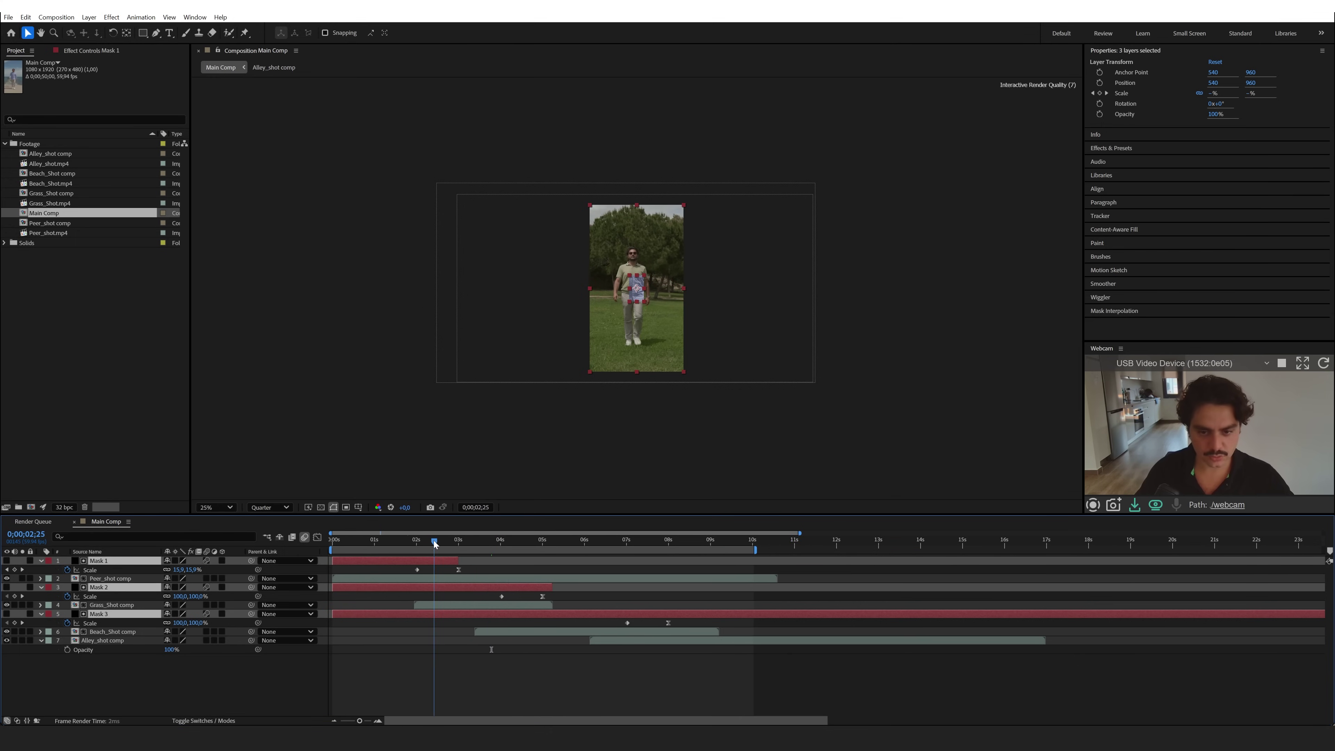
click(443, 674)
- Duplicate the Grass_Shot comp layer, trim the copy to run from 0;00;02;16 to 0;00;02;59, and place it above Mask 1
drag(429, 542, 428, 542)
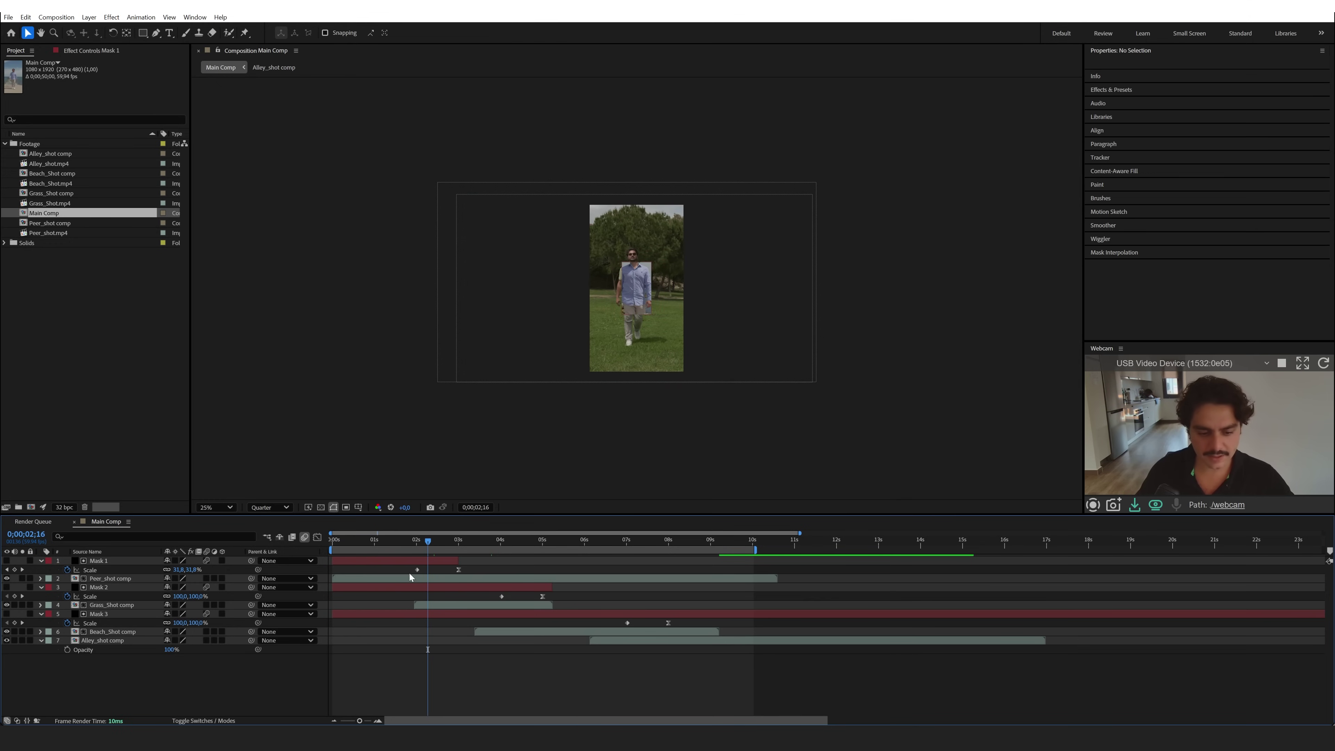
click(427, 579)
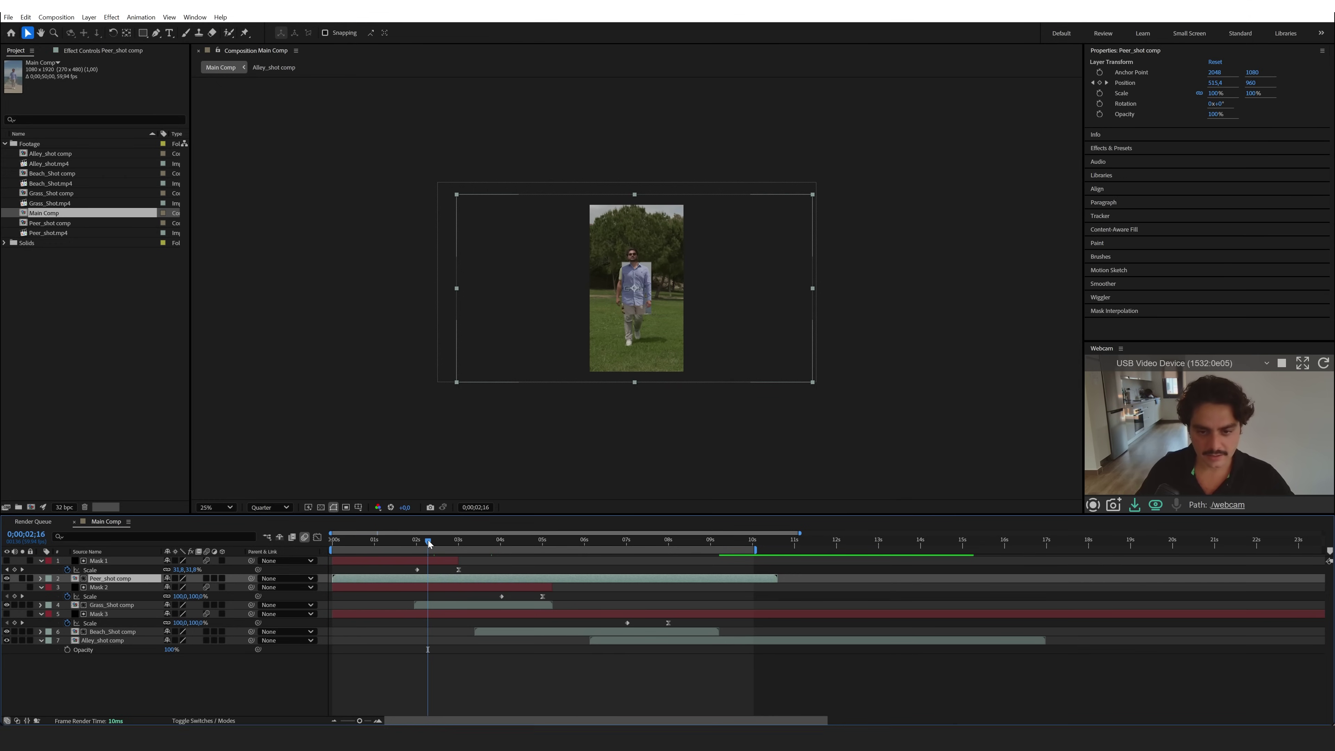
mouse_move(428, 540)
mouse_down()
mouse_move(445, 540)
mouse_move(428, 541)
mouse_up()
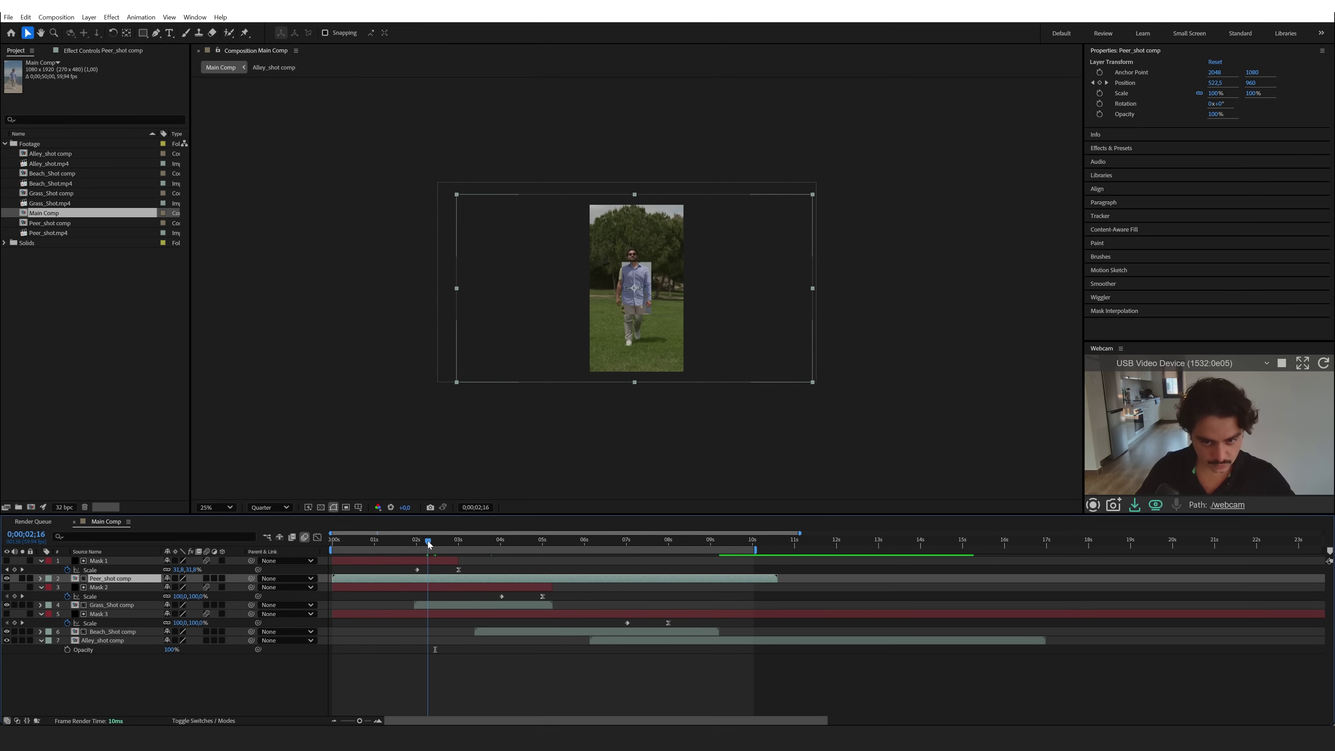
click(431, 605)
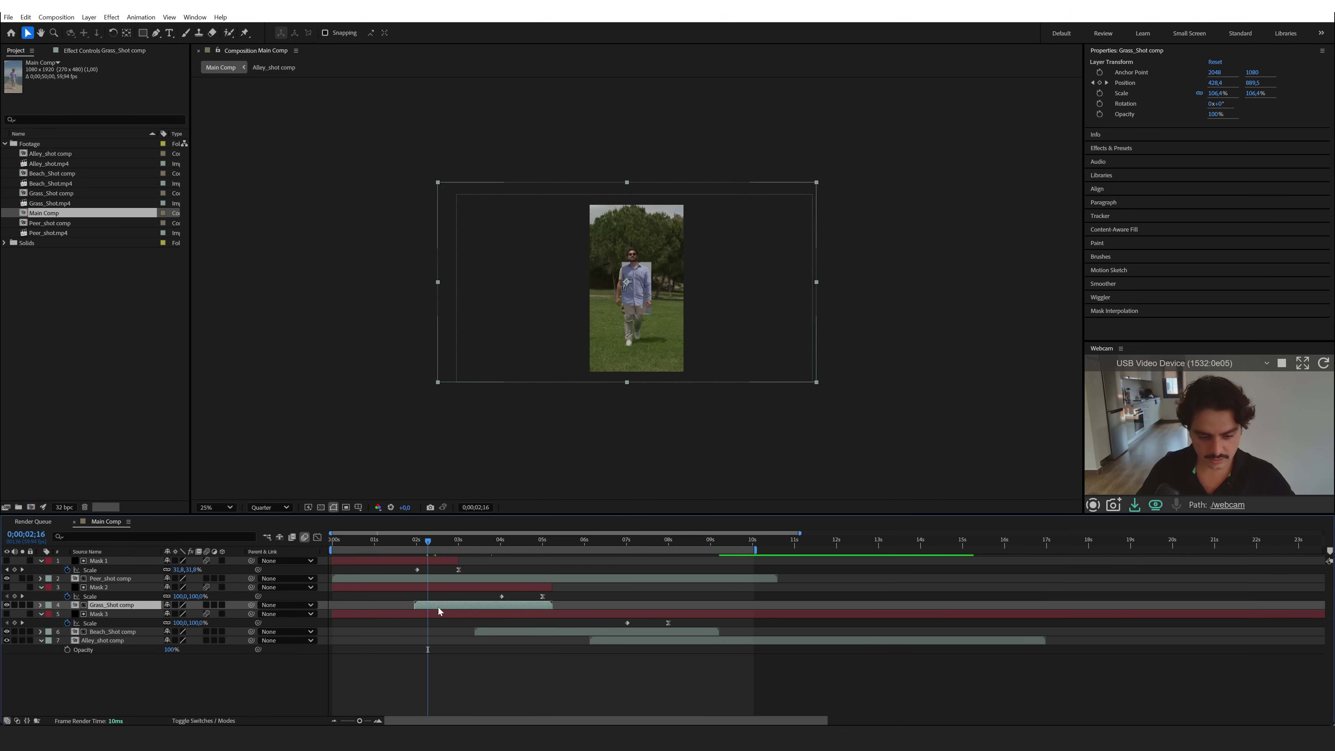
key(ctrl+d)
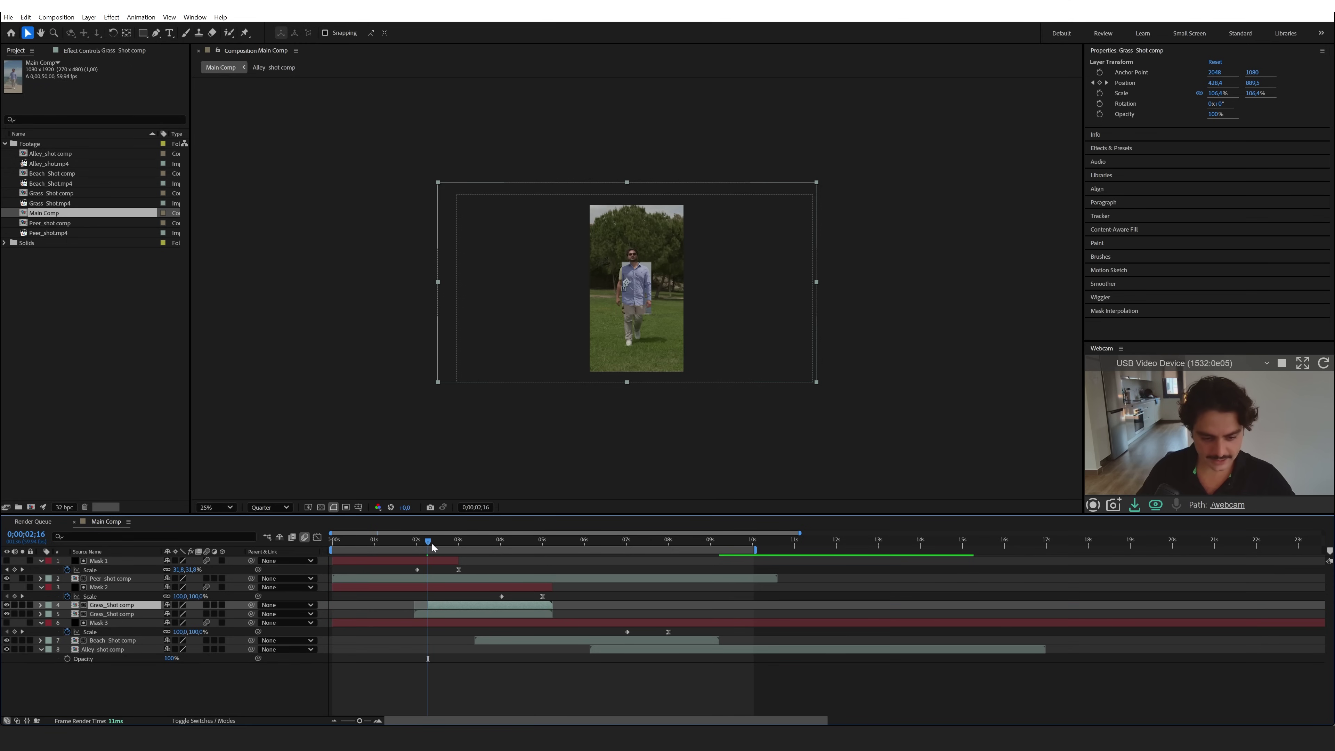
drag(433, 548, 456, 569)
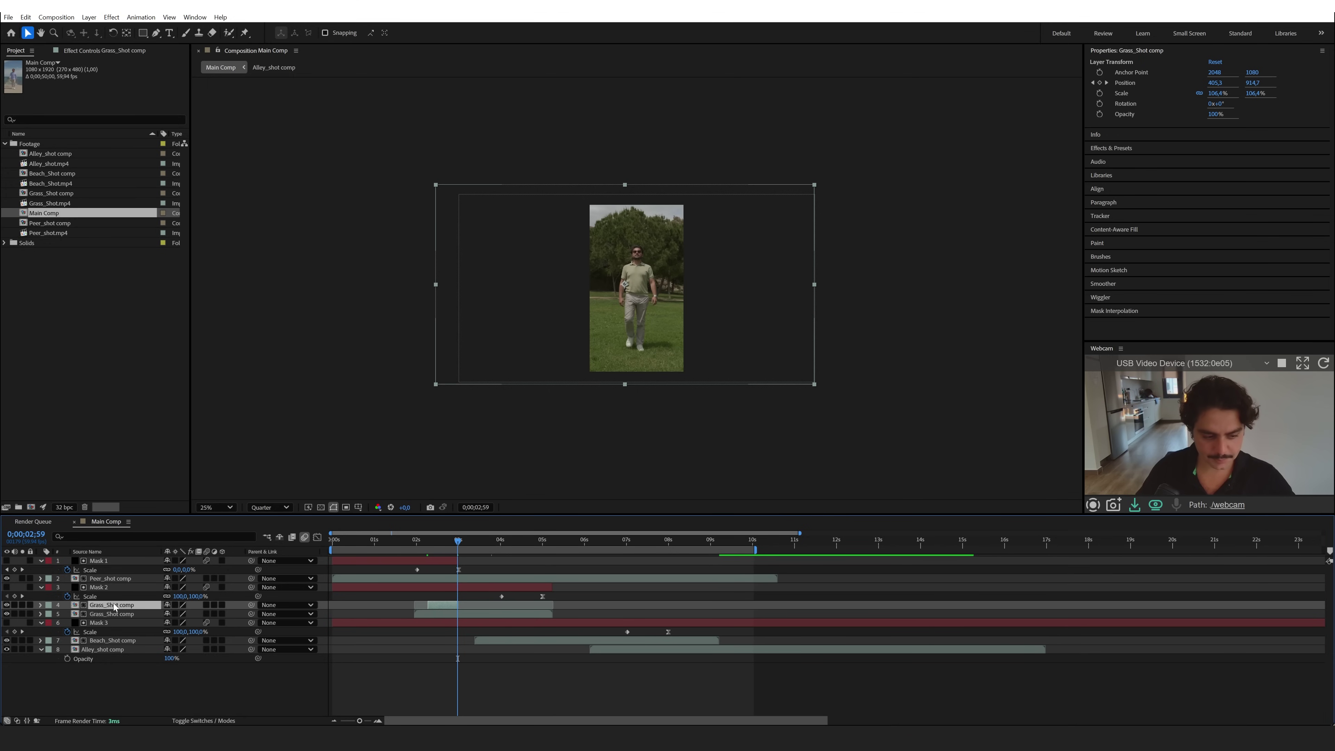
drag(115, 606, 109, 564)
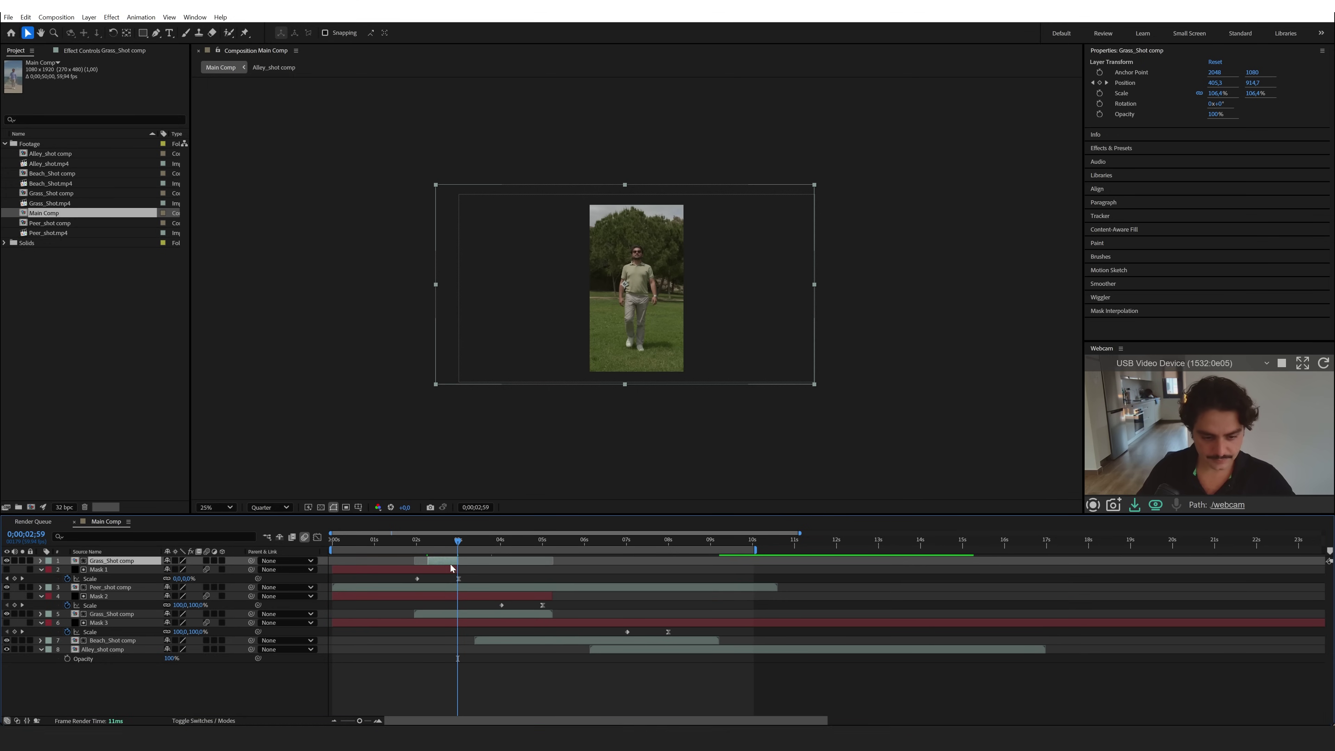
- Open the trimmed Grass_Shot comp copy in its layer view at 0;00;02;16 with the Roto Brush, using Full preview resolution
click(428, 541)
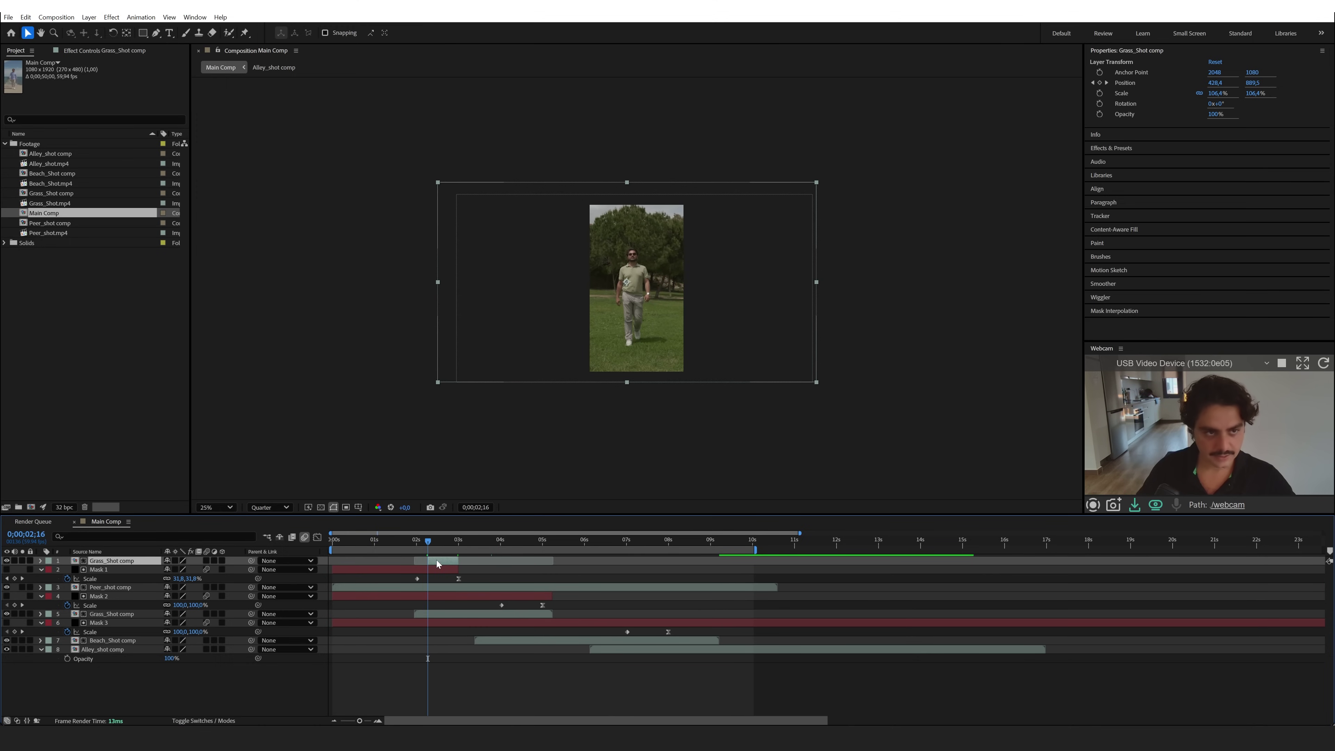
key(alt+w)
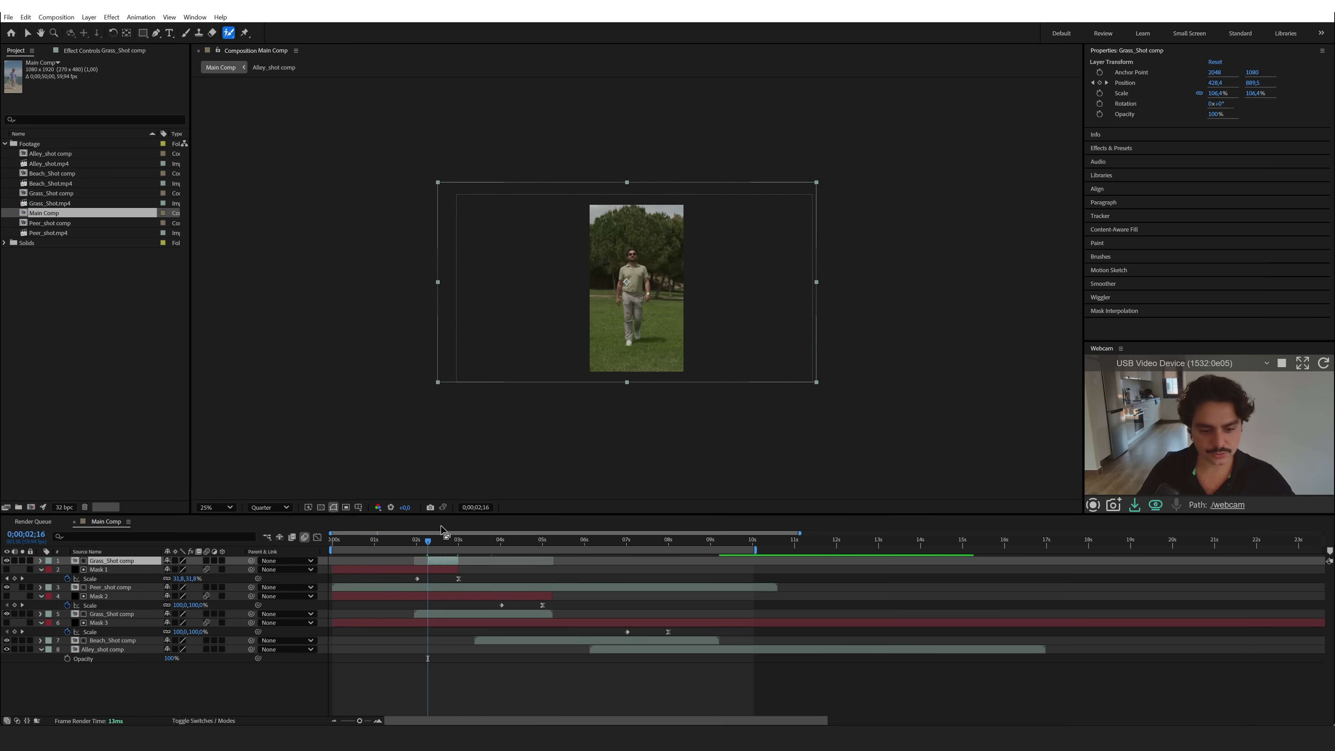
double_click(441, 563)
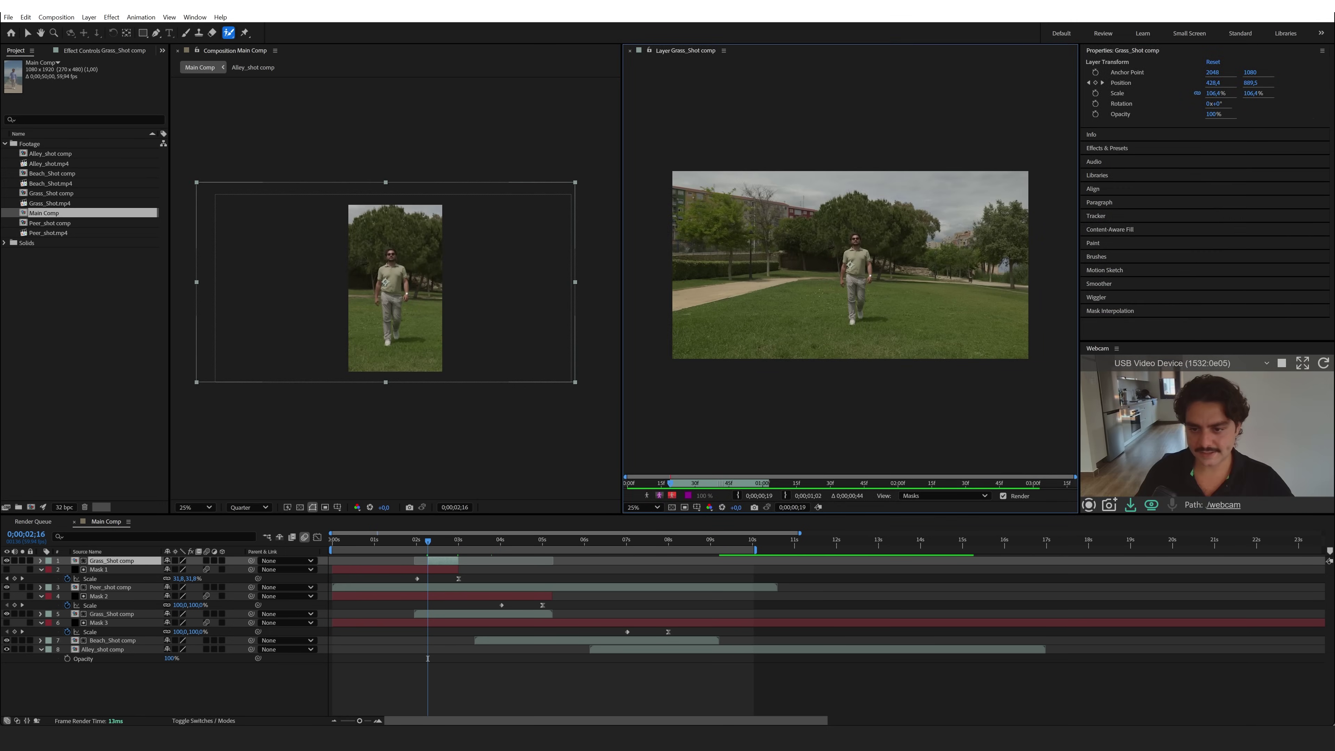
key(comma)
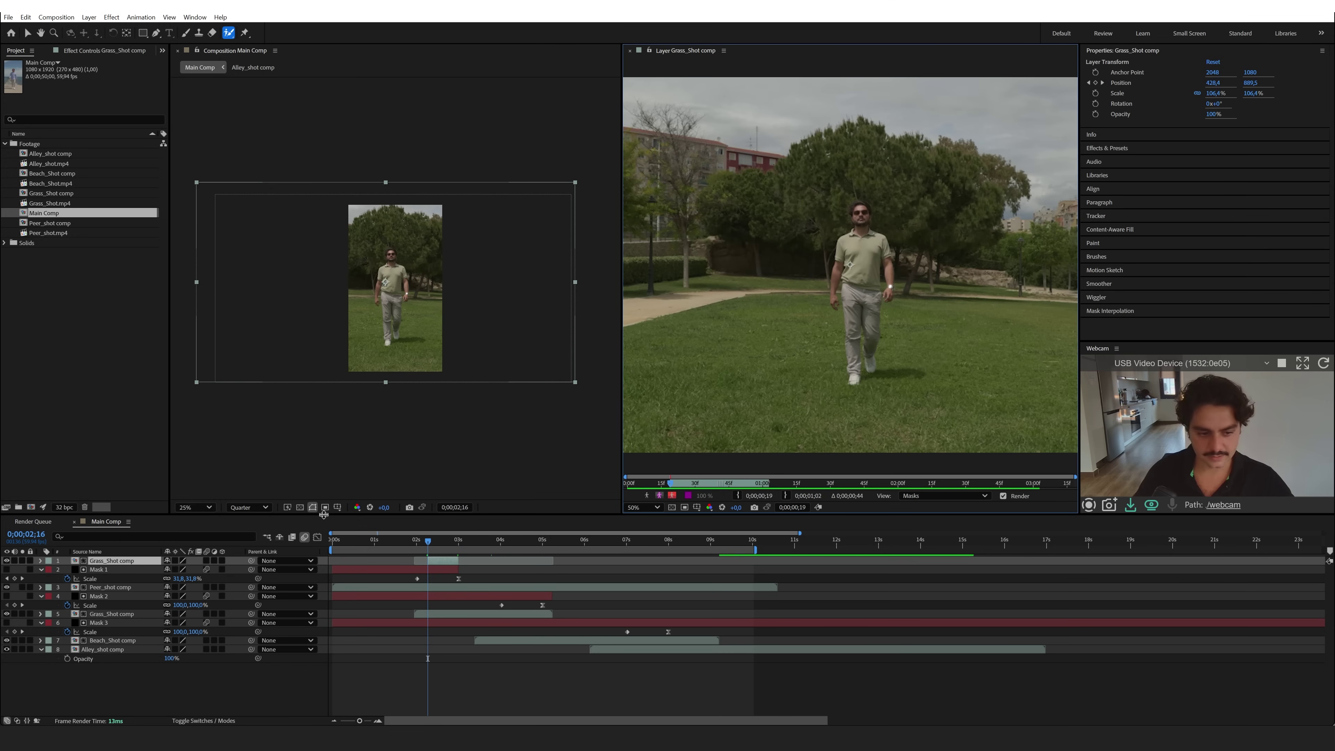
click(248, 507)
click(249, 541)
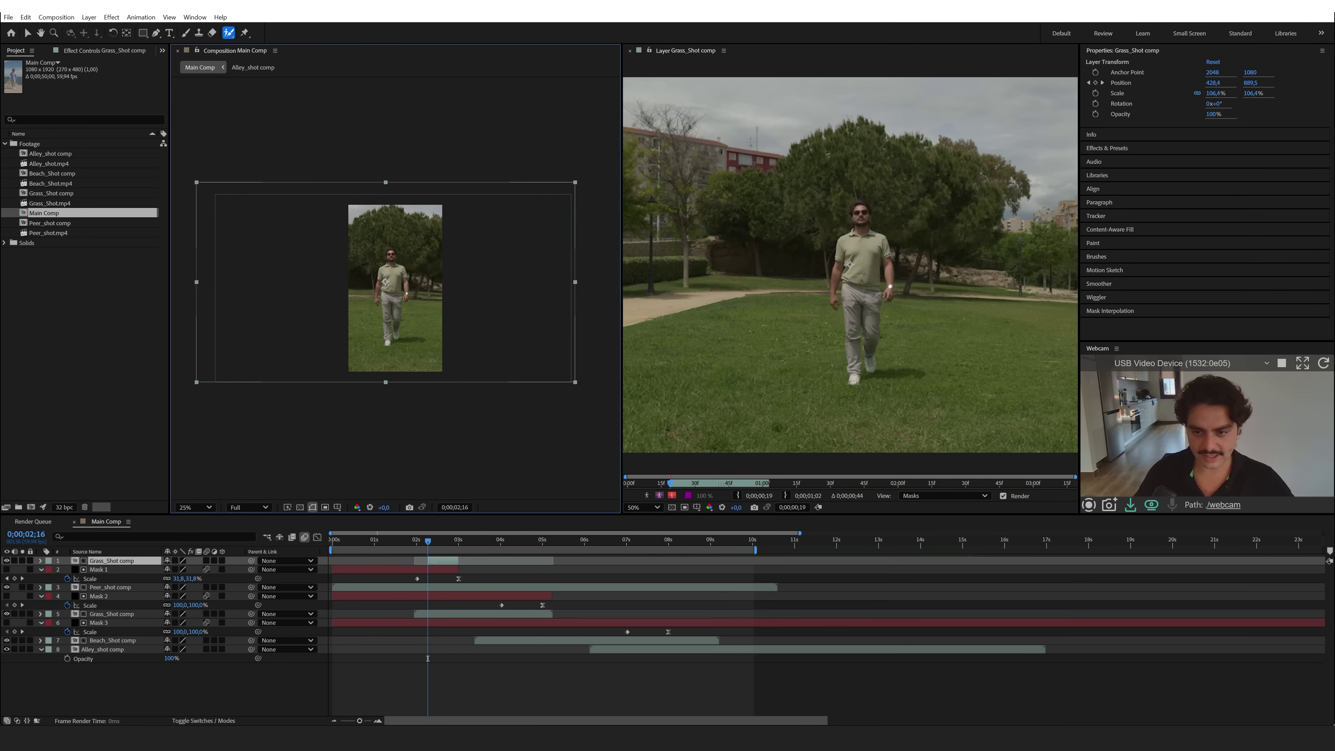
key(period)
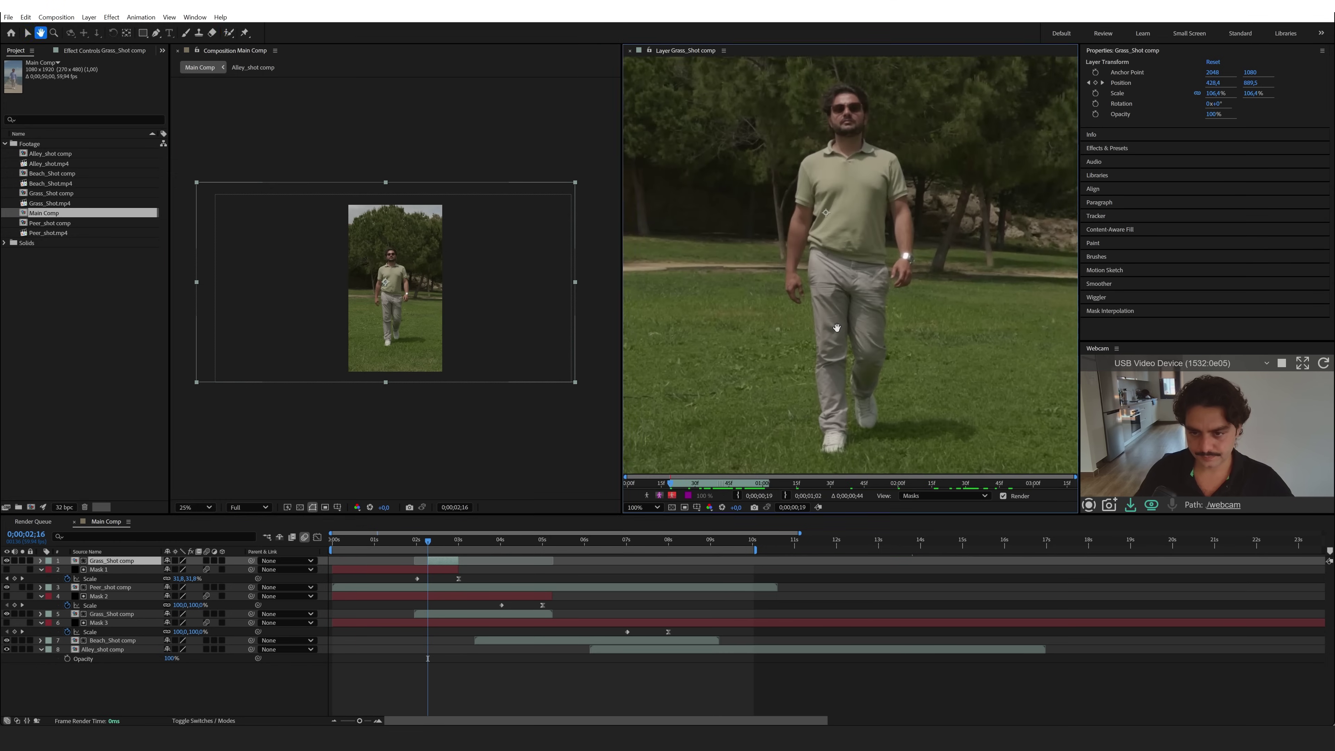
- Roto Brush the walking man, excluding the gaps between his feet and beside his arm, and freeze the propagation
drag(831, 432, 834, 399)
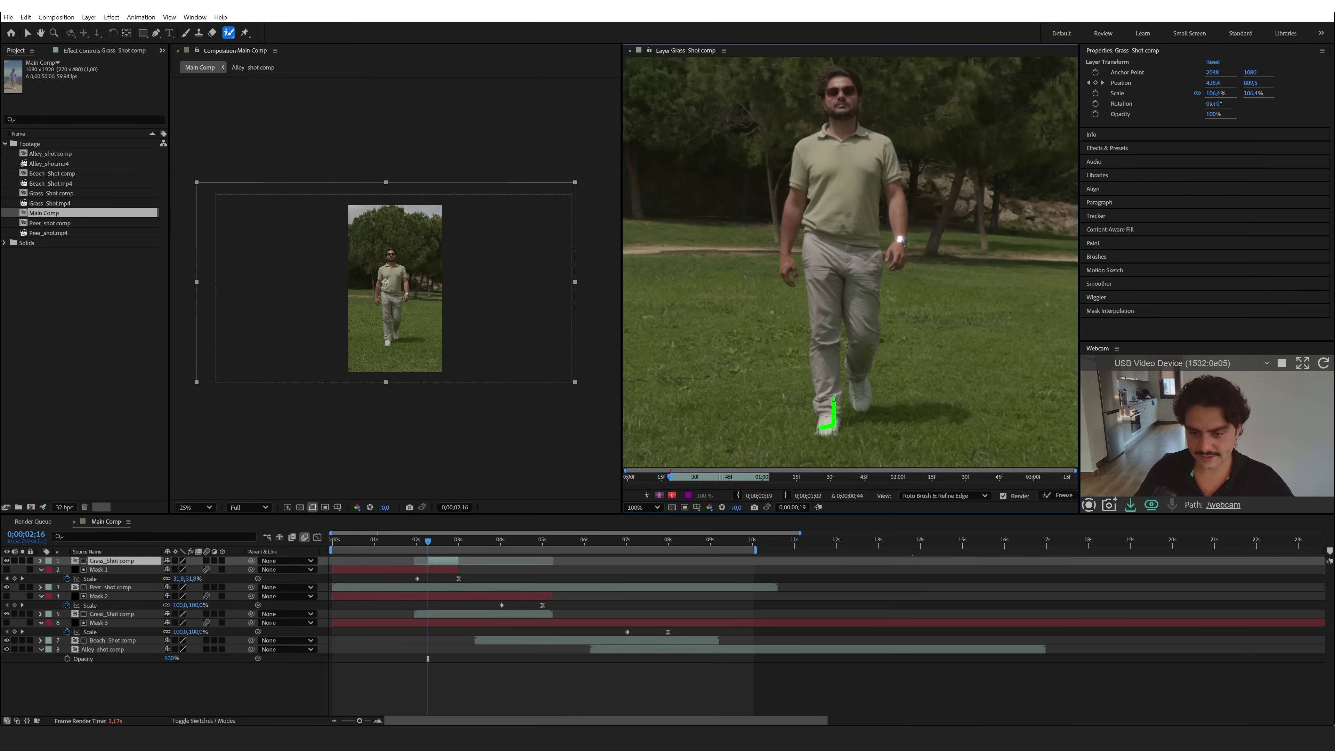
mouse_move(820, 333)
mouse_down()
mouse_move(784, 275)
mouse_move(830, 79)
mouse_move(898, 261)
mouse_move(849, 415)
mouse_up()
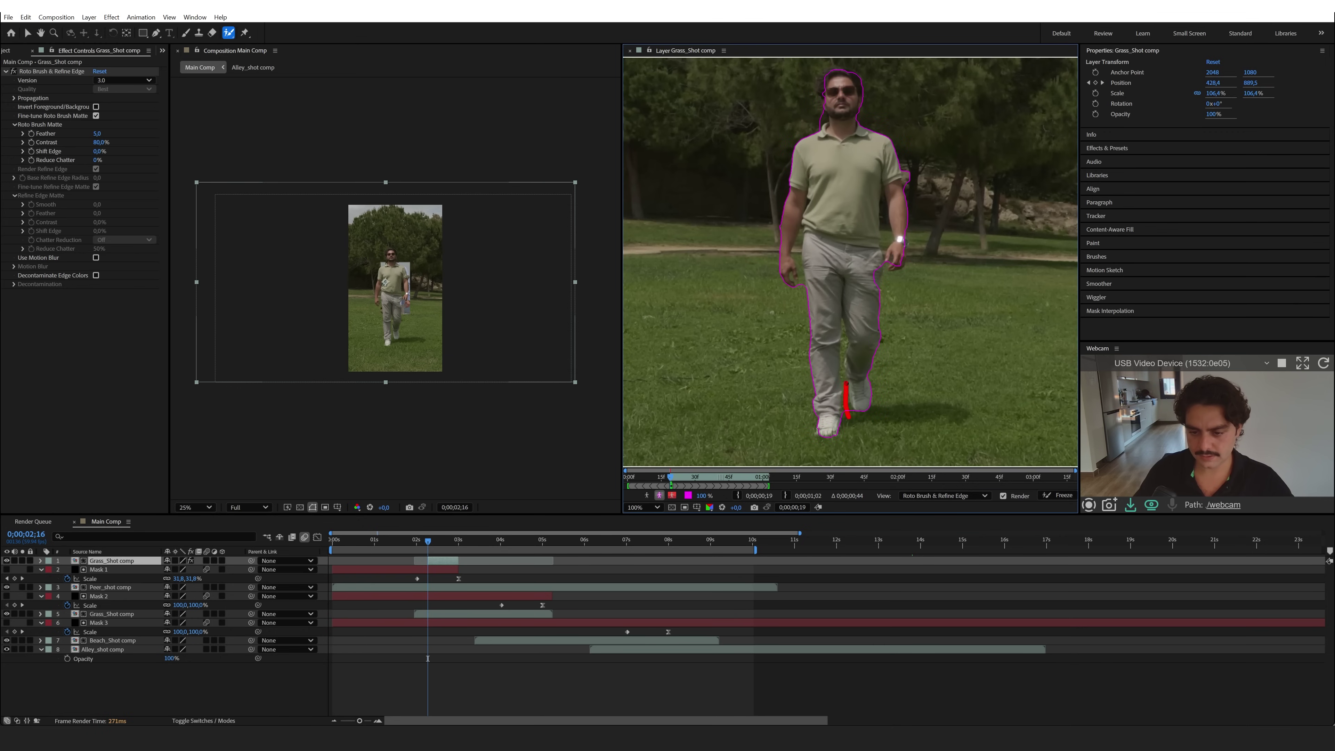
drag(848, 417, 846, 416)
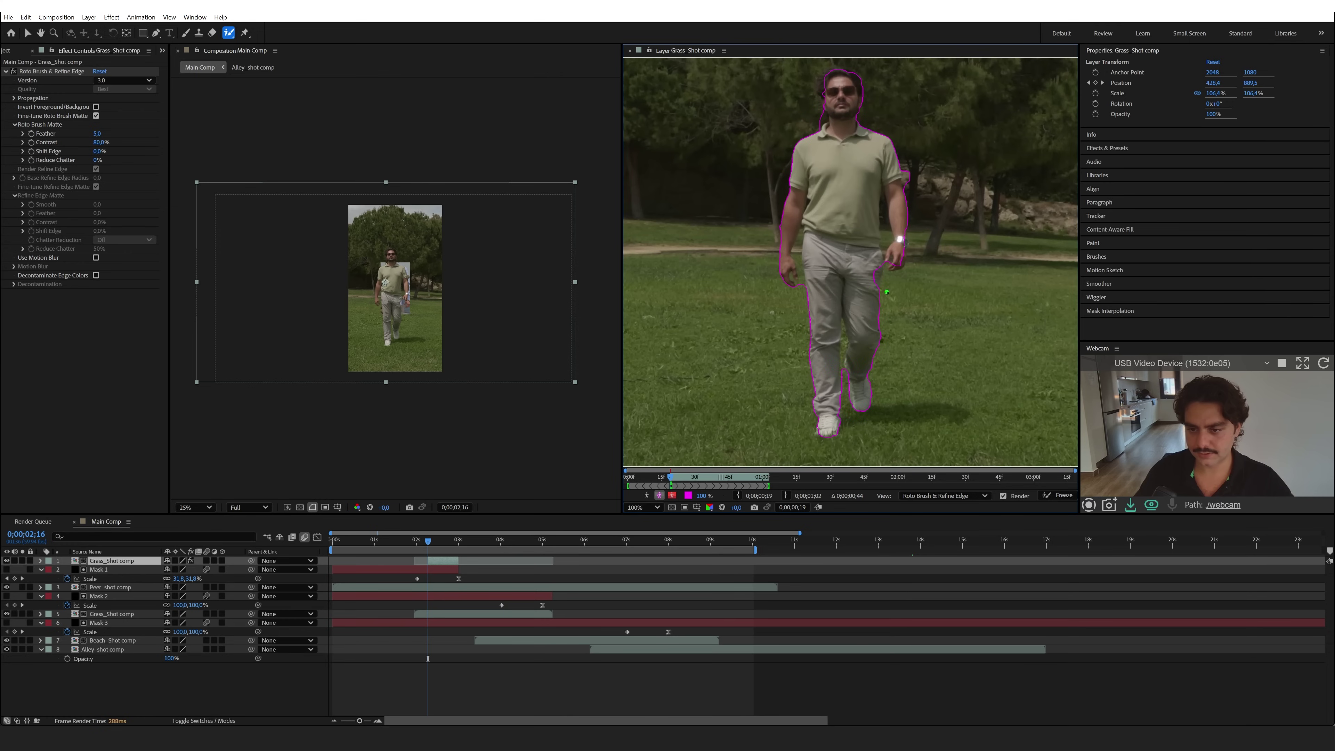
drag(886, 214, 885, 206)
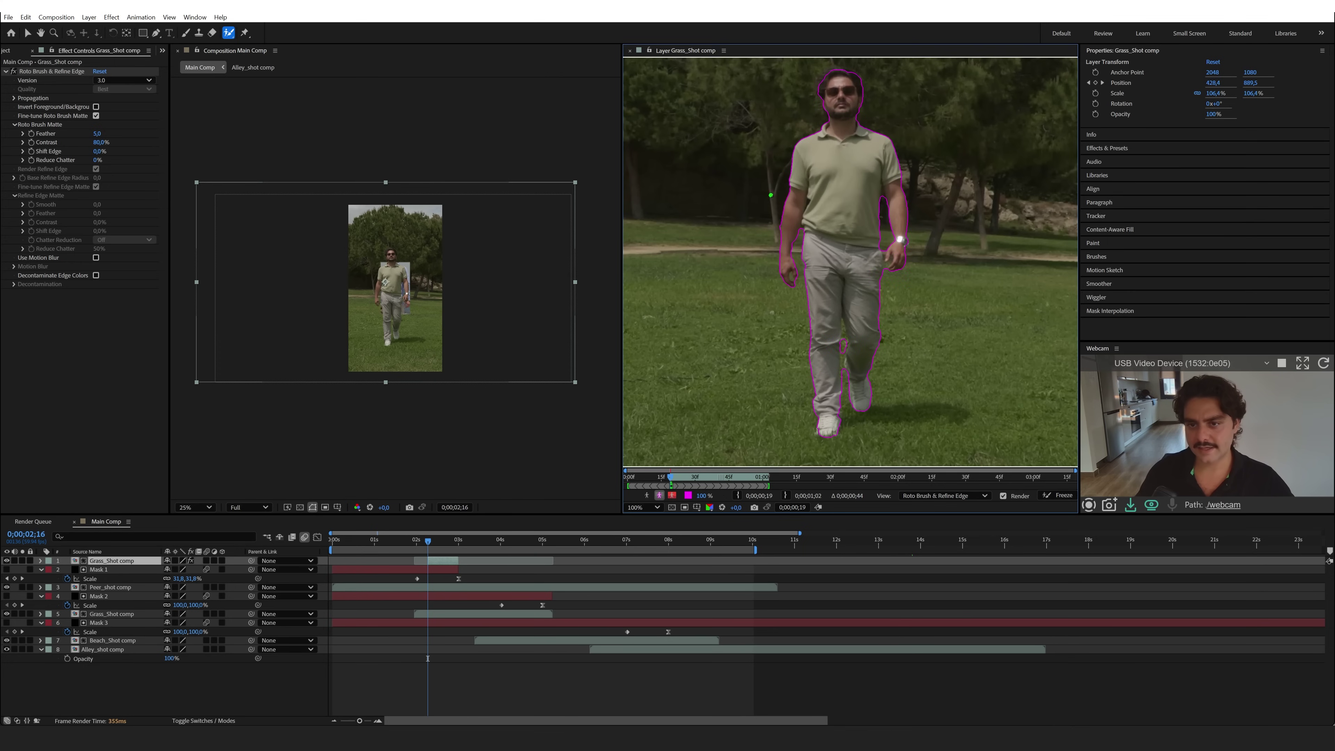
click(1067, 496)
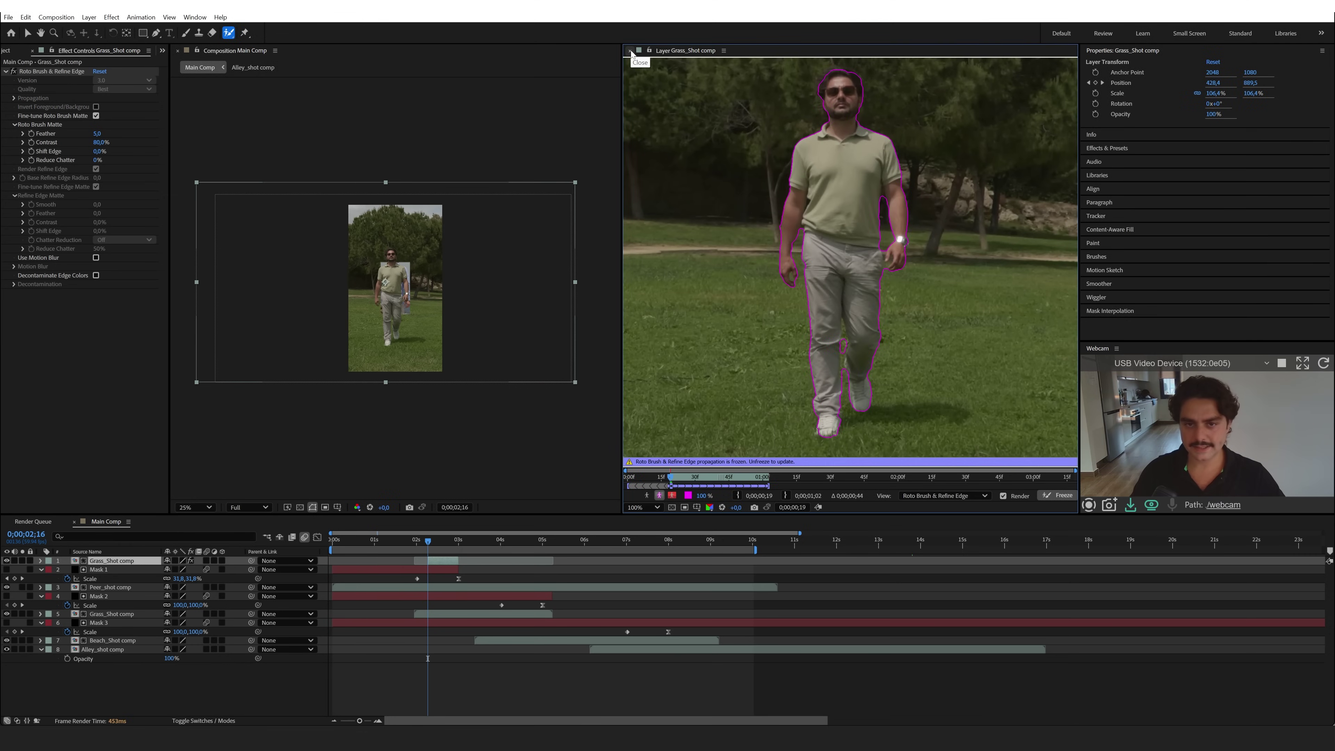
- Close the layer view, restore the composition view's width, and preview the first transition with the cut-out man in front
click(630, 51)
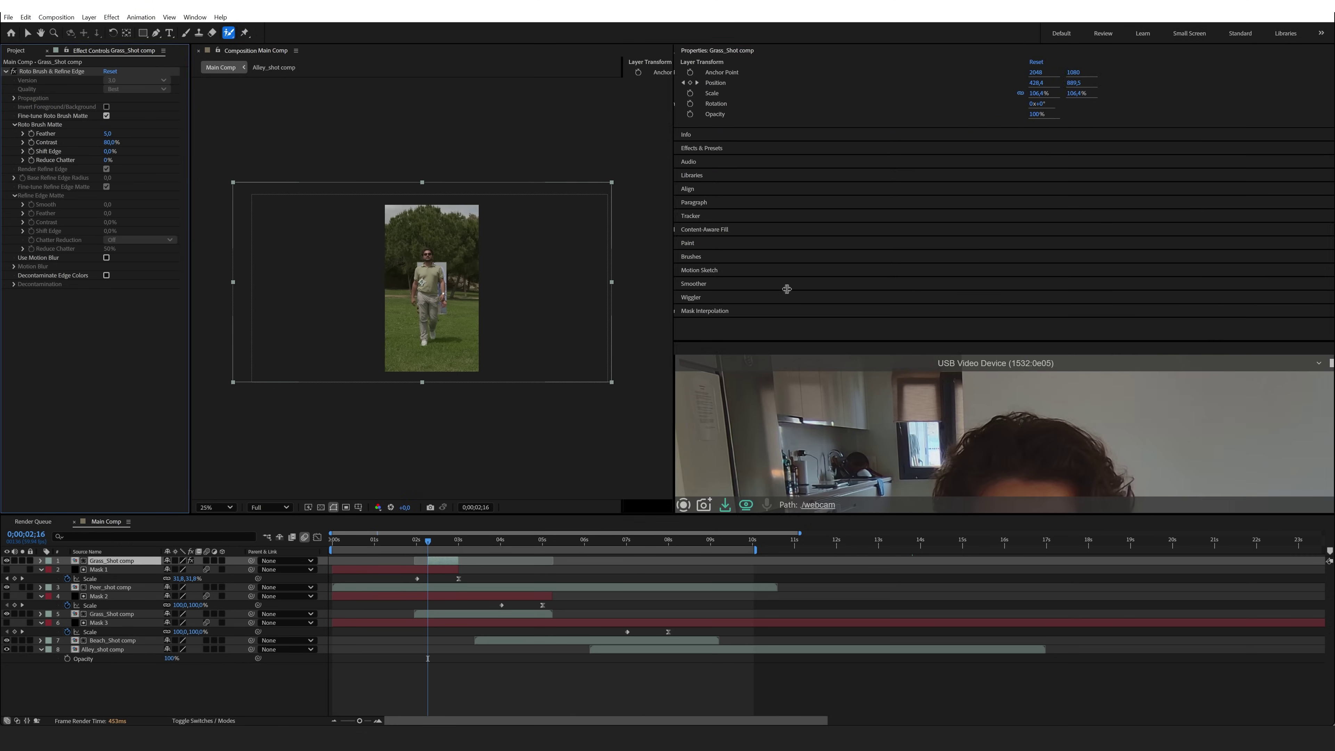
drag(787, 289, 1084, 288)
key(period)
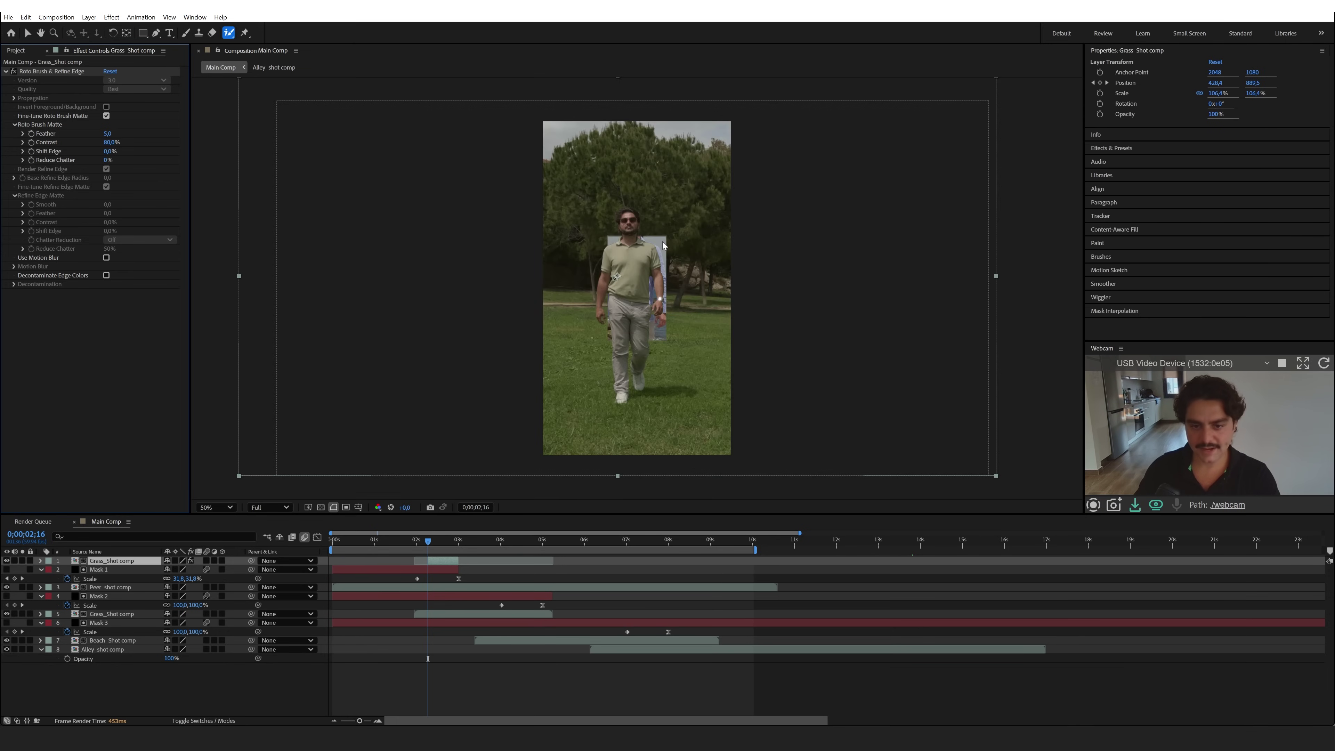
key(space)
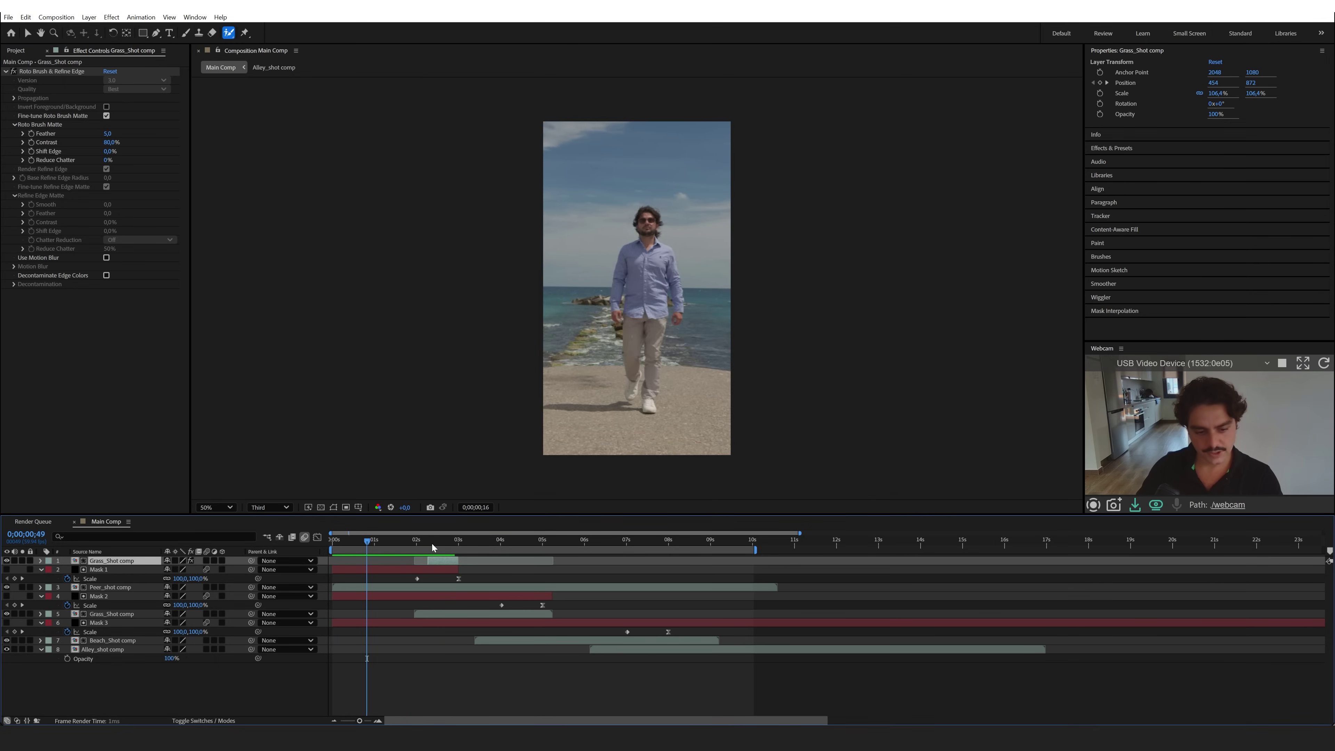
key(space)
- Add an adjustment layer above all layers and apply the Filmbro_Quick_Shake preset to it
right_click(201, 672)
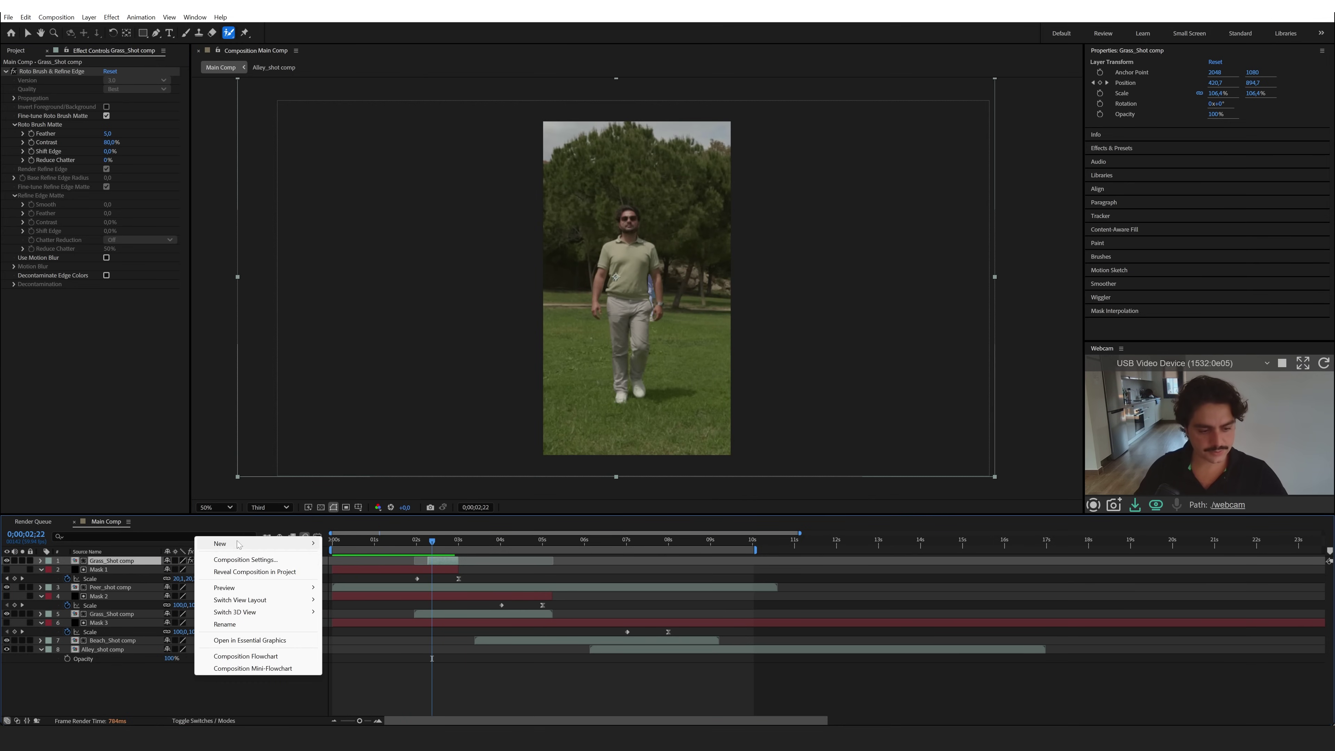
mouse_move(231, 547)
click(363, 633)
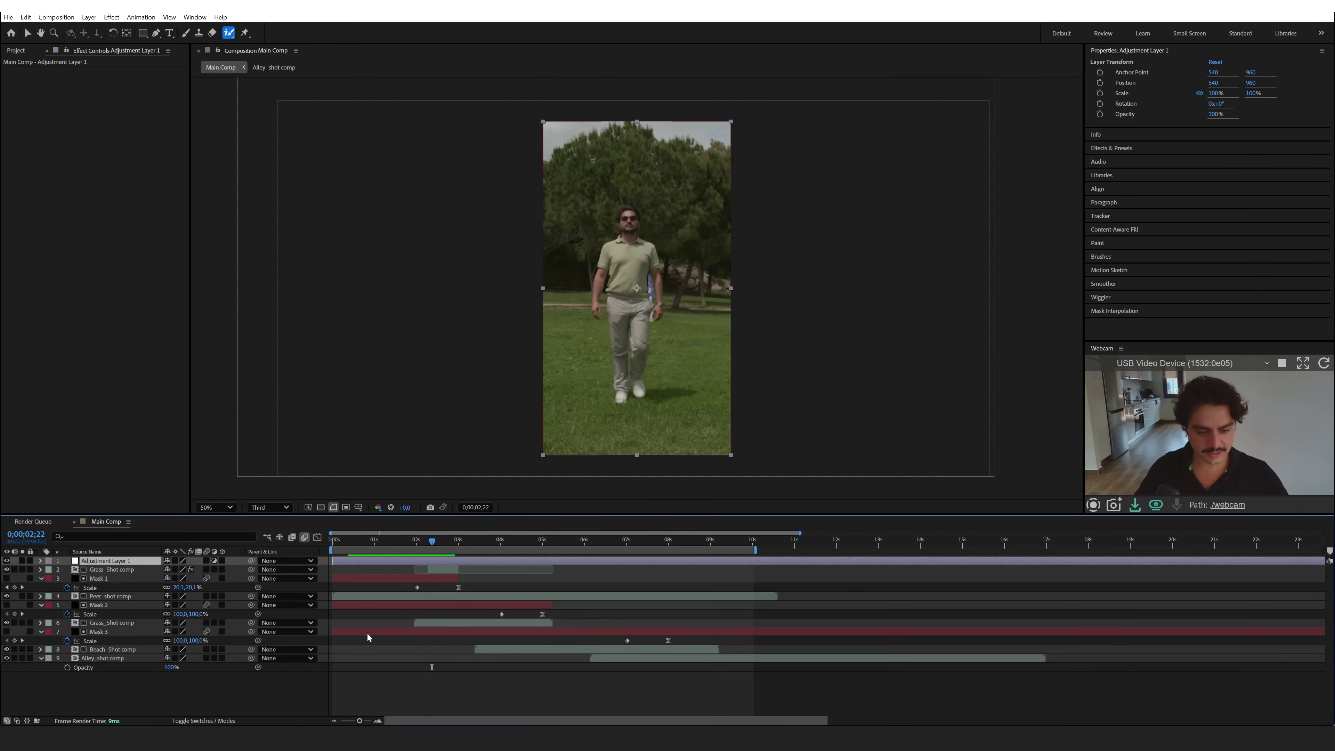
click(1109, 147)
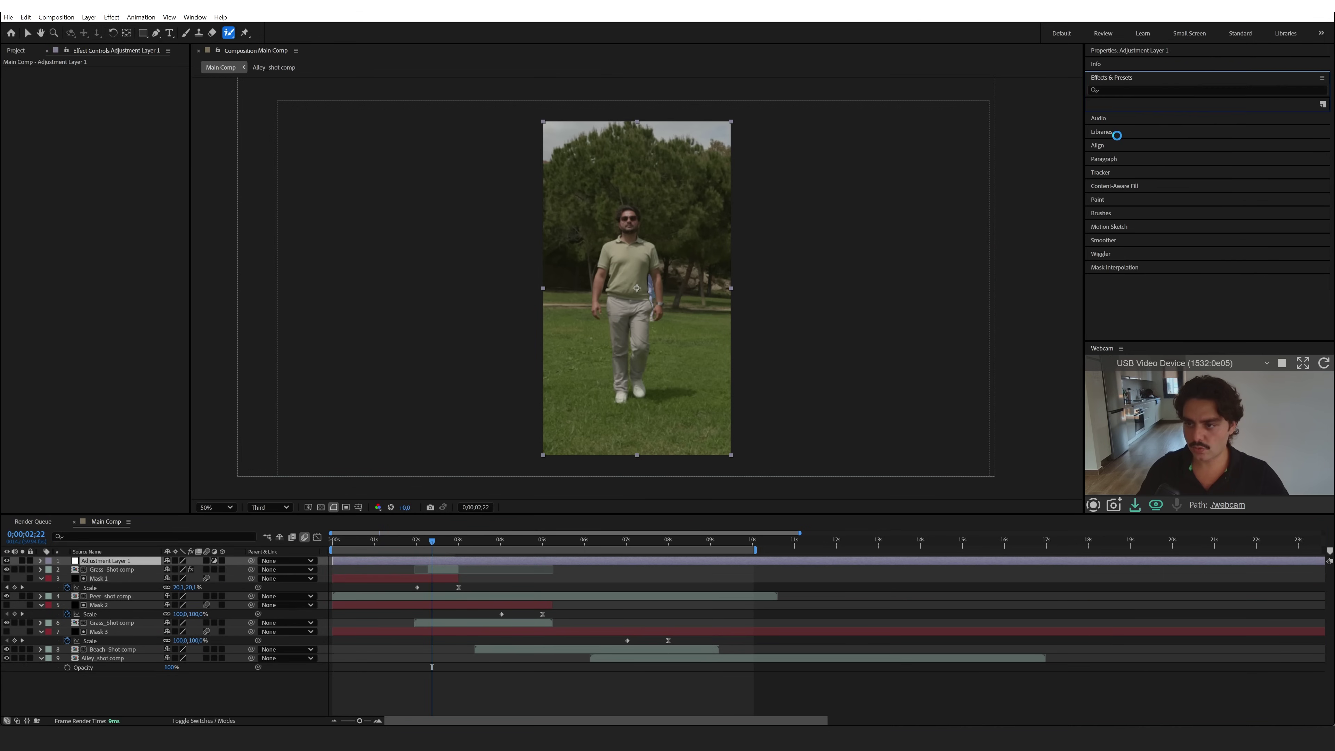
click(1114, 89)
text(shake)
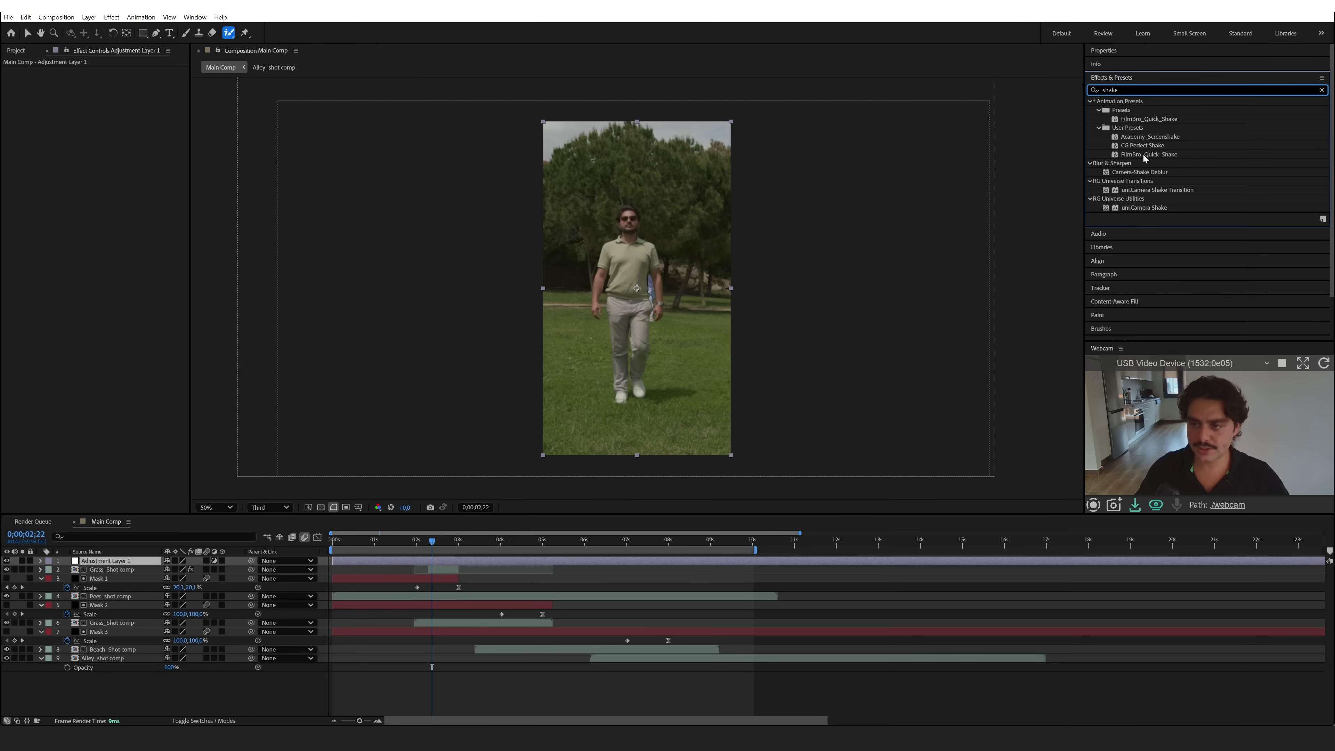
drag(1143, 153, 355, 564)
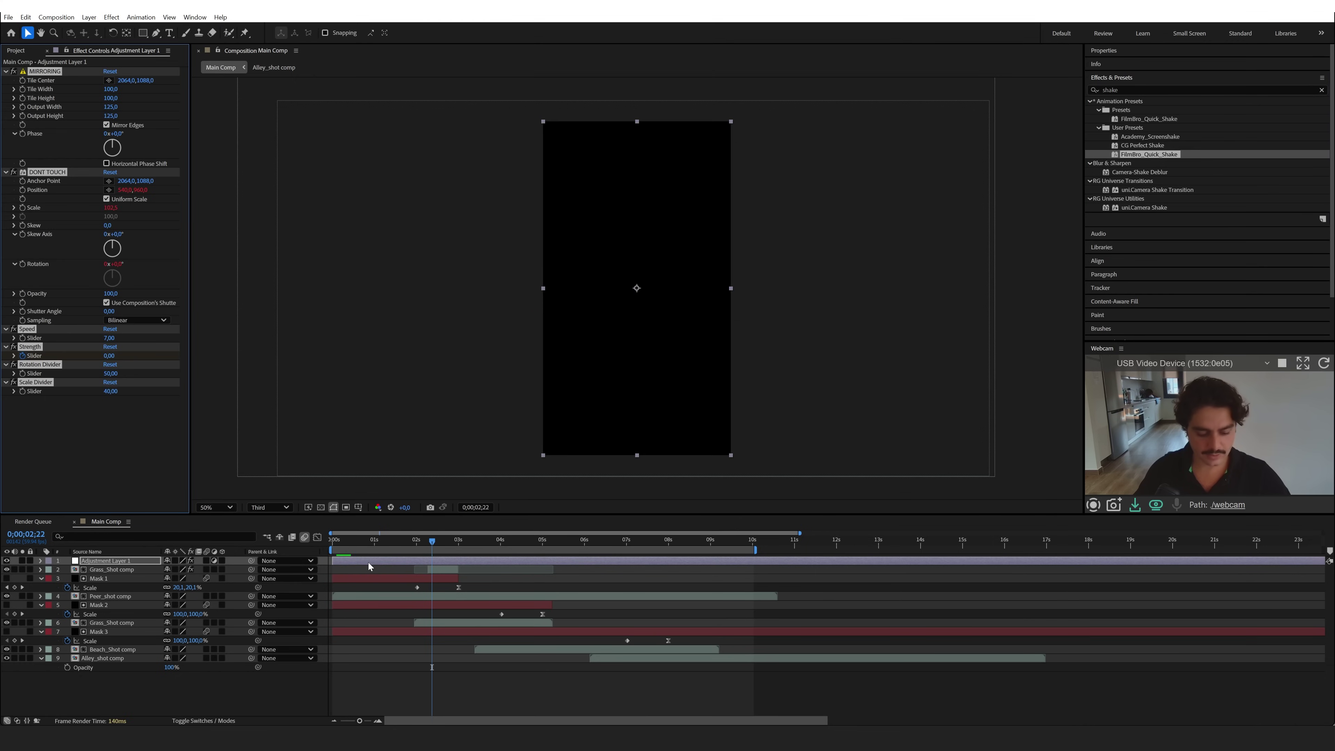
- Reset the shake preset's Tile Center, Anchor Point and Position for this composition, and reveal the adjustment layer's Strength keyframes
click(165, 240)
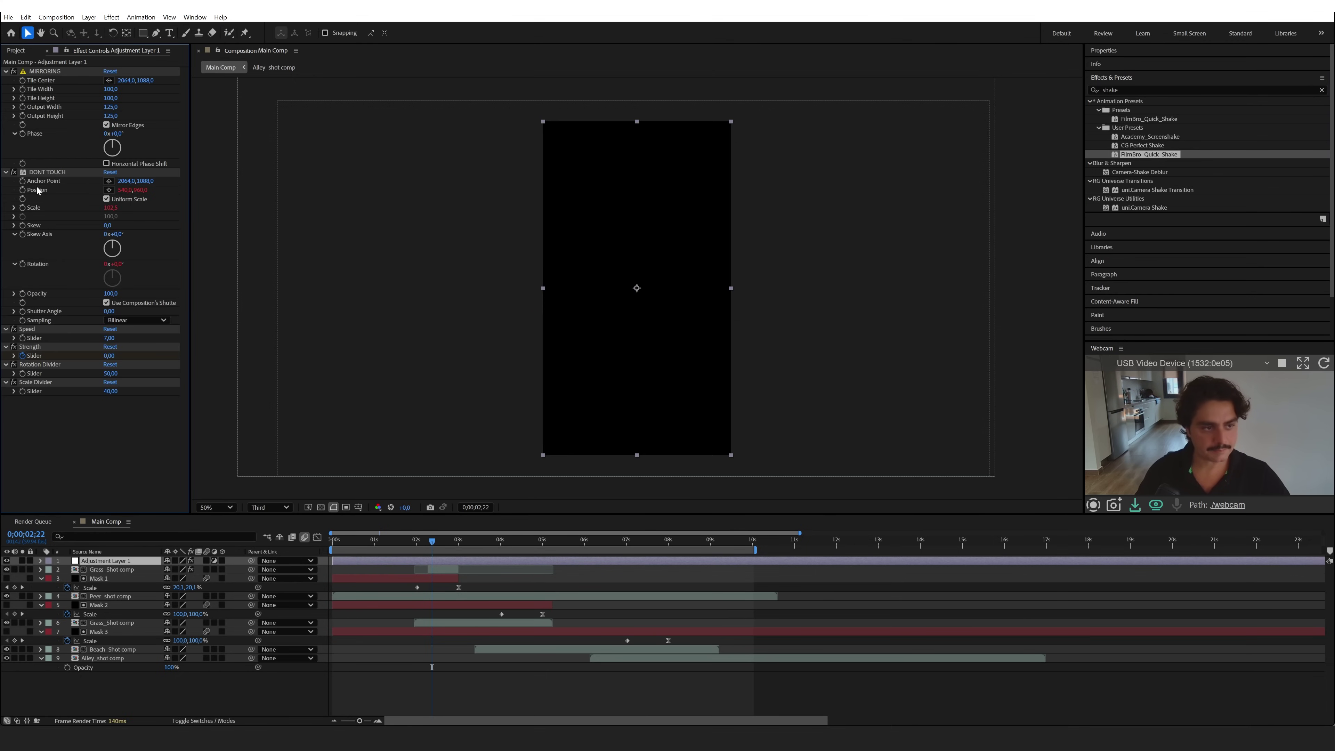
right_click(42, 83)
click(66, 179)
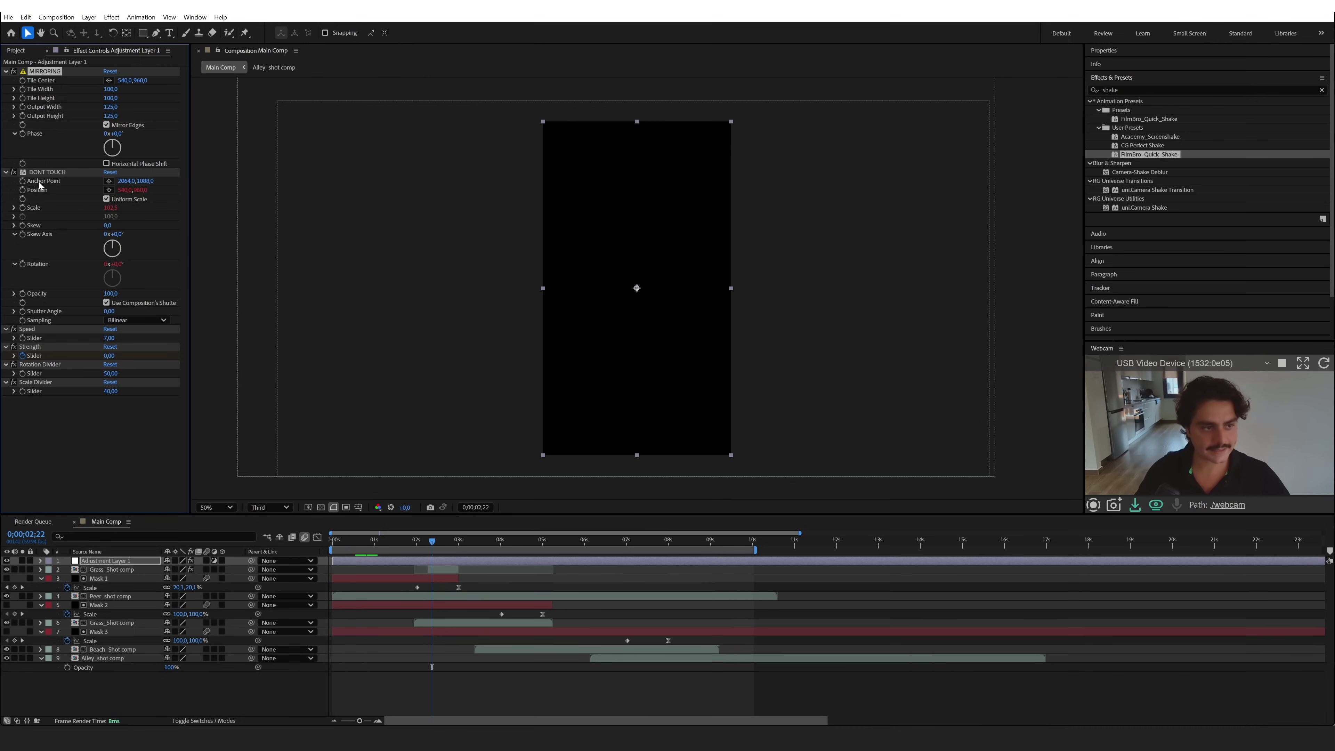
right_click(41, 182)
click(66, 281)
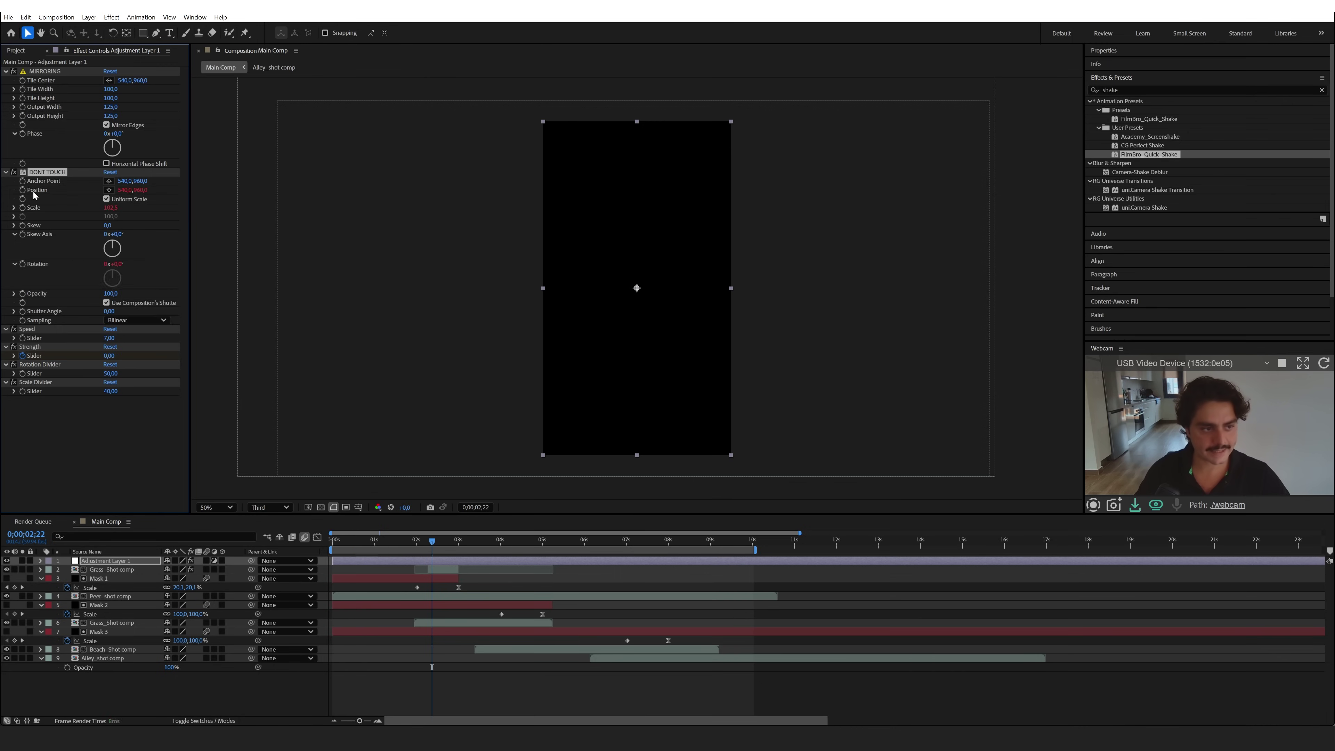
right_click(38, 190)
click(64, 289)
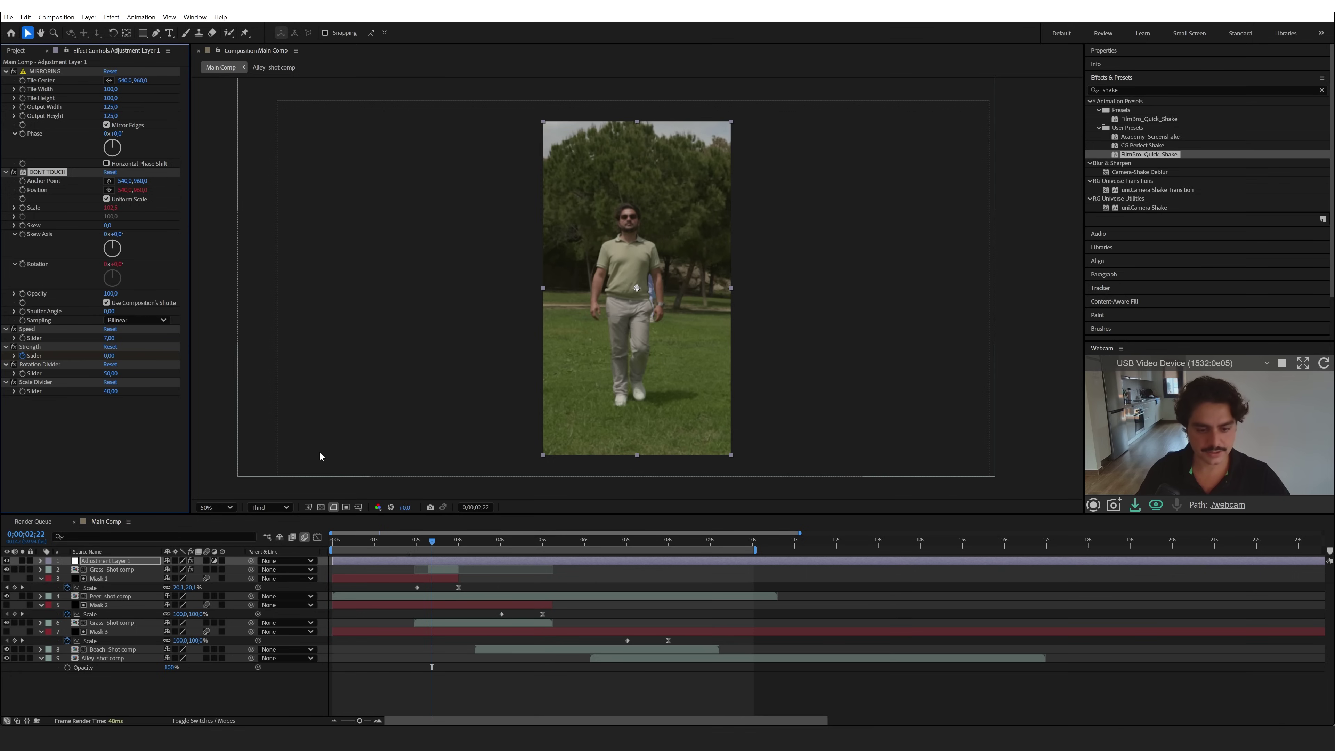
key(u)
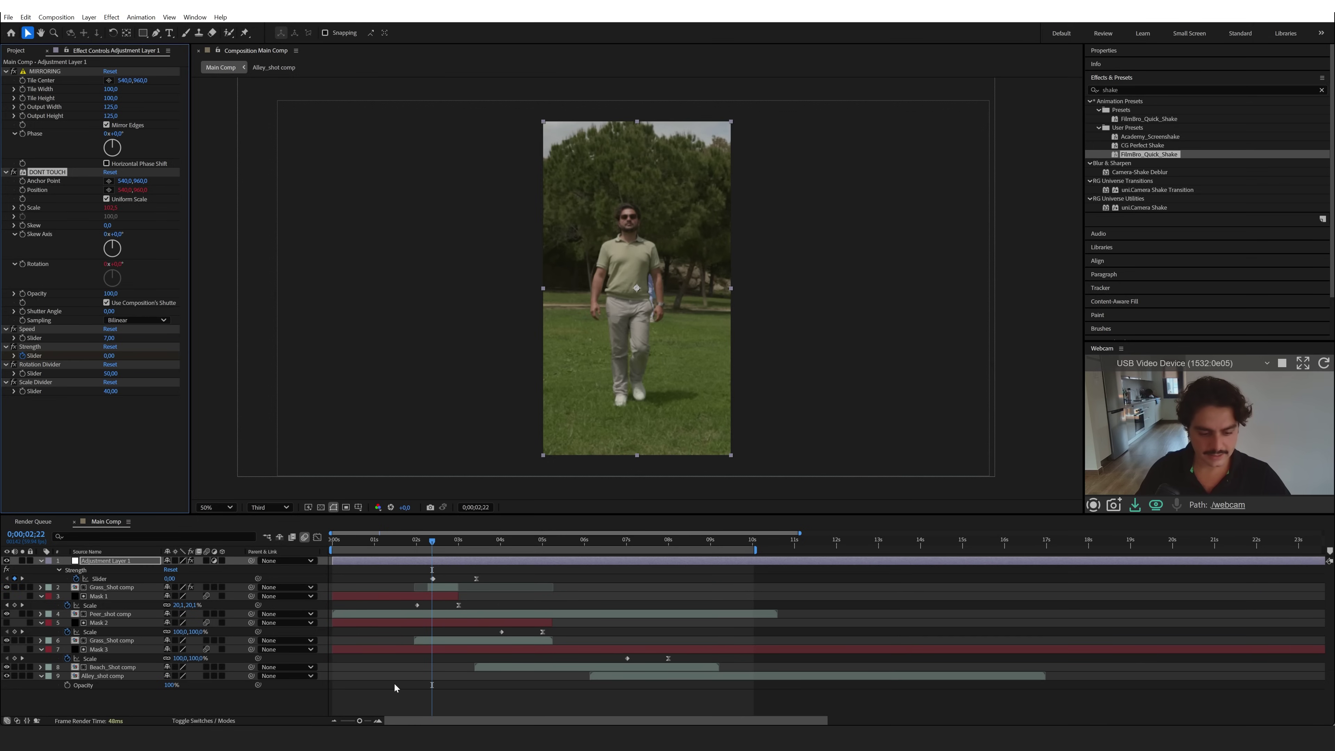
- Move the adjustment layer's Strength keyframes so the shake spans the first mask transition, starting with Mask 1's first Scale keyframe
click(377, 720)
drag(423, 723, 422, 723)
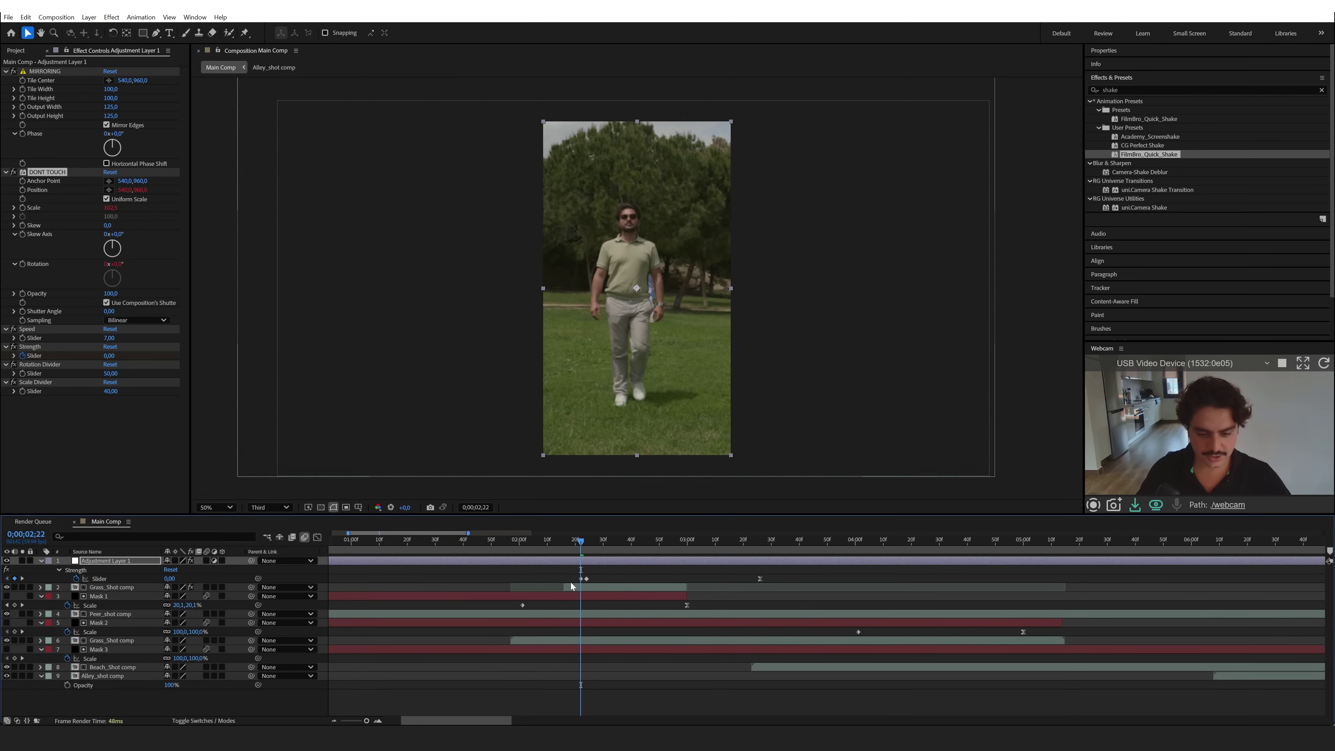
drag(566, 572, 748, 578)
click(566, 579)
drag(567, 579, 741, 569)
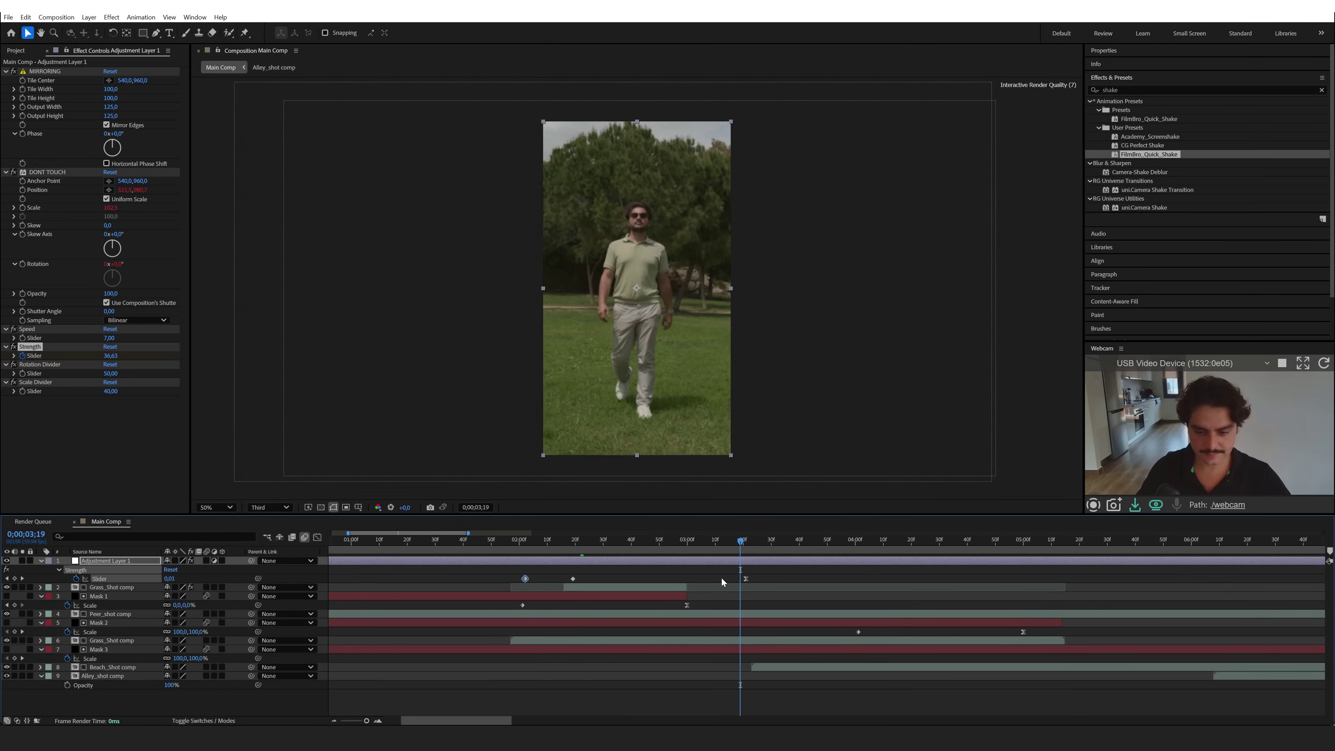
- Copy the three Strength keyframes to the start of the second and third transitions, at 0;00;04;01 and 0;00;07;00
key(minus)
click(541, 540)
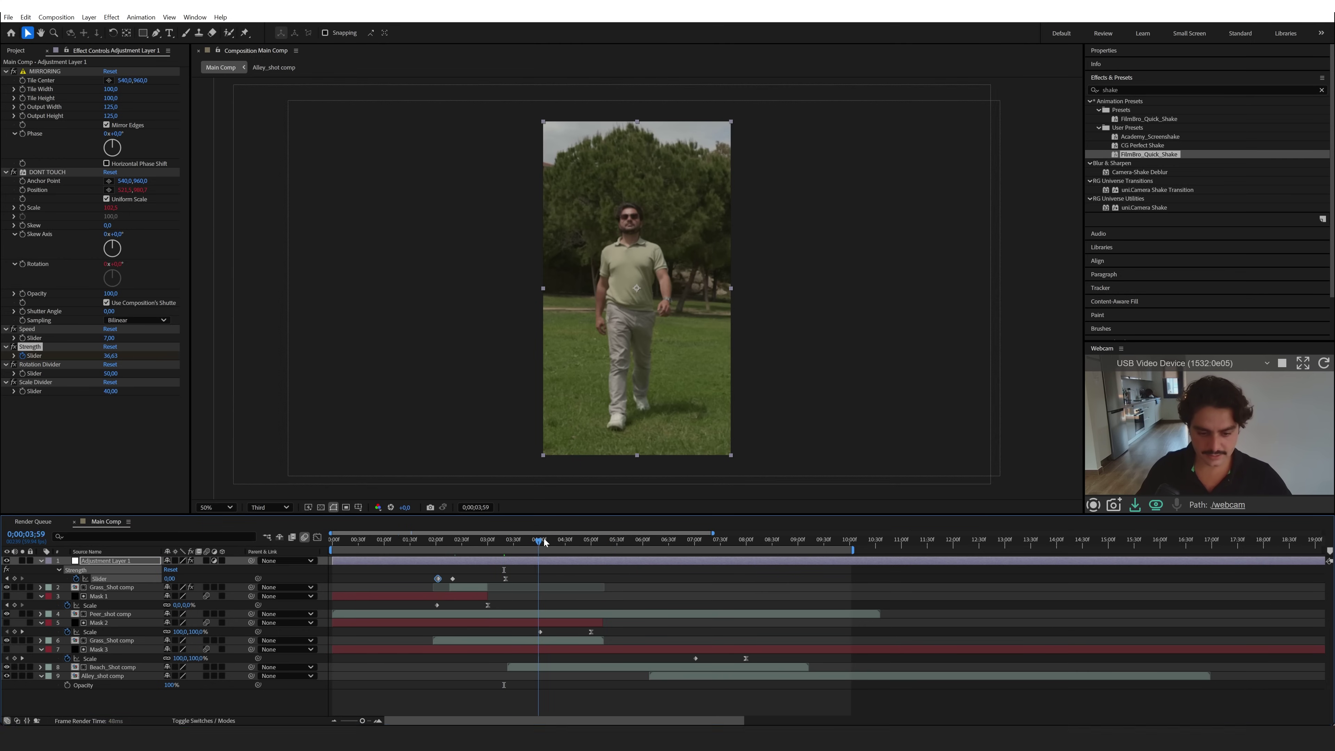
drag(545, 542, 429, 582)
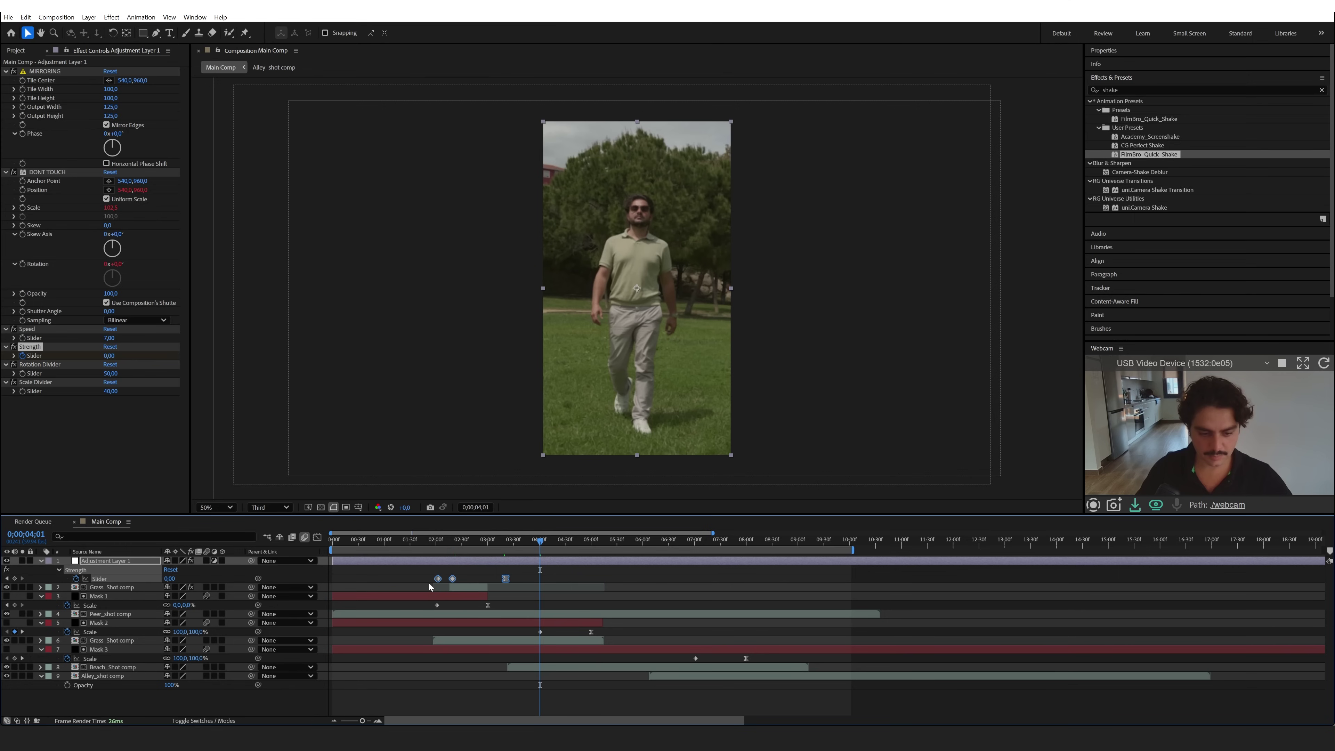
key(ctrl+c)
key(ctrl+v)
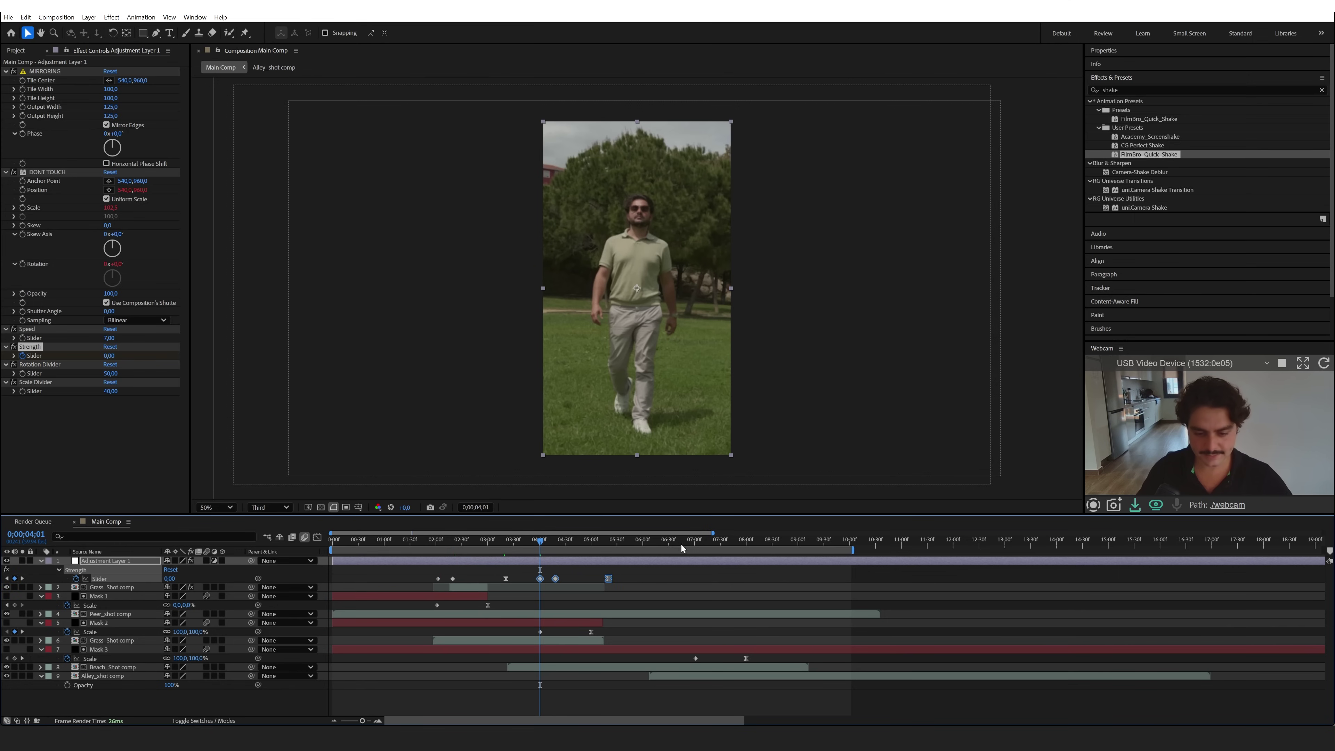
click(694, 539)
key(ctrl+v)
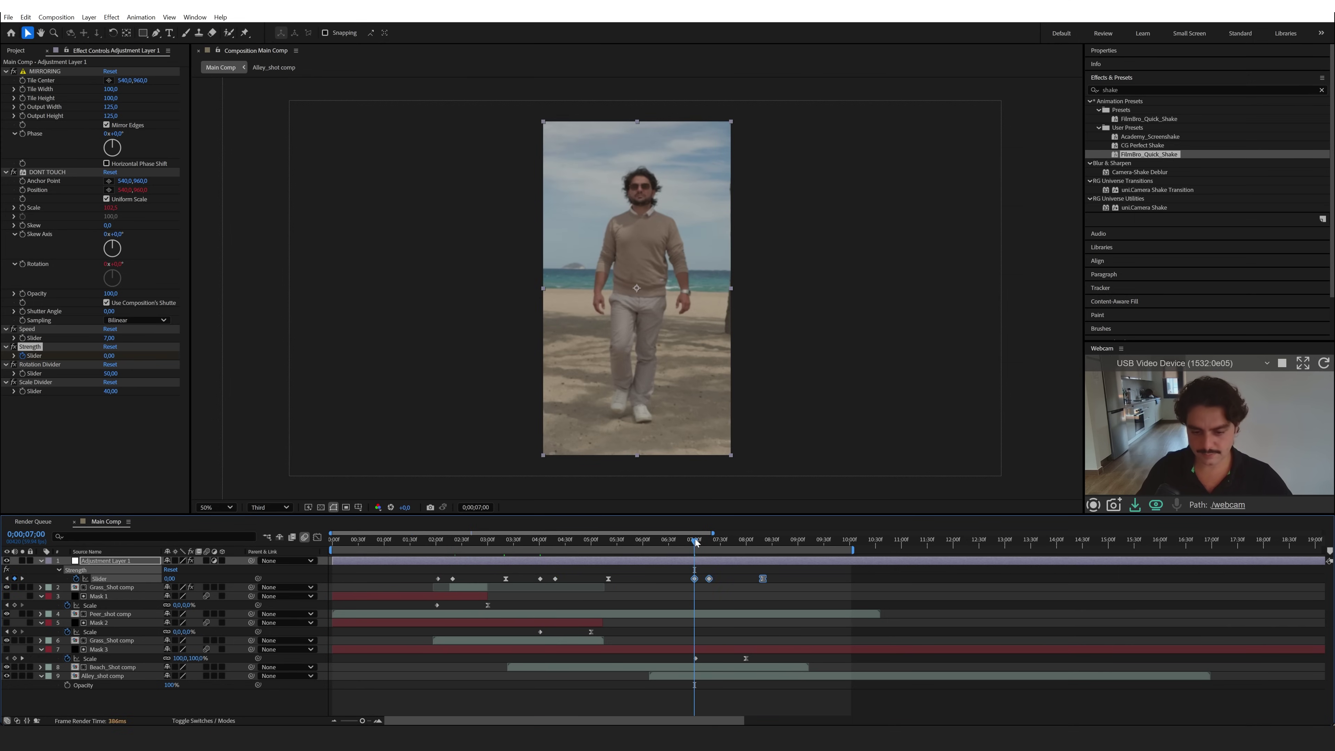
- Duplicate the lower Grass_Shot comp, trim it from 0;00;04;13 to the second transition's end, and place it above Peer_shot comp
drag(695, 539, 571, 565)
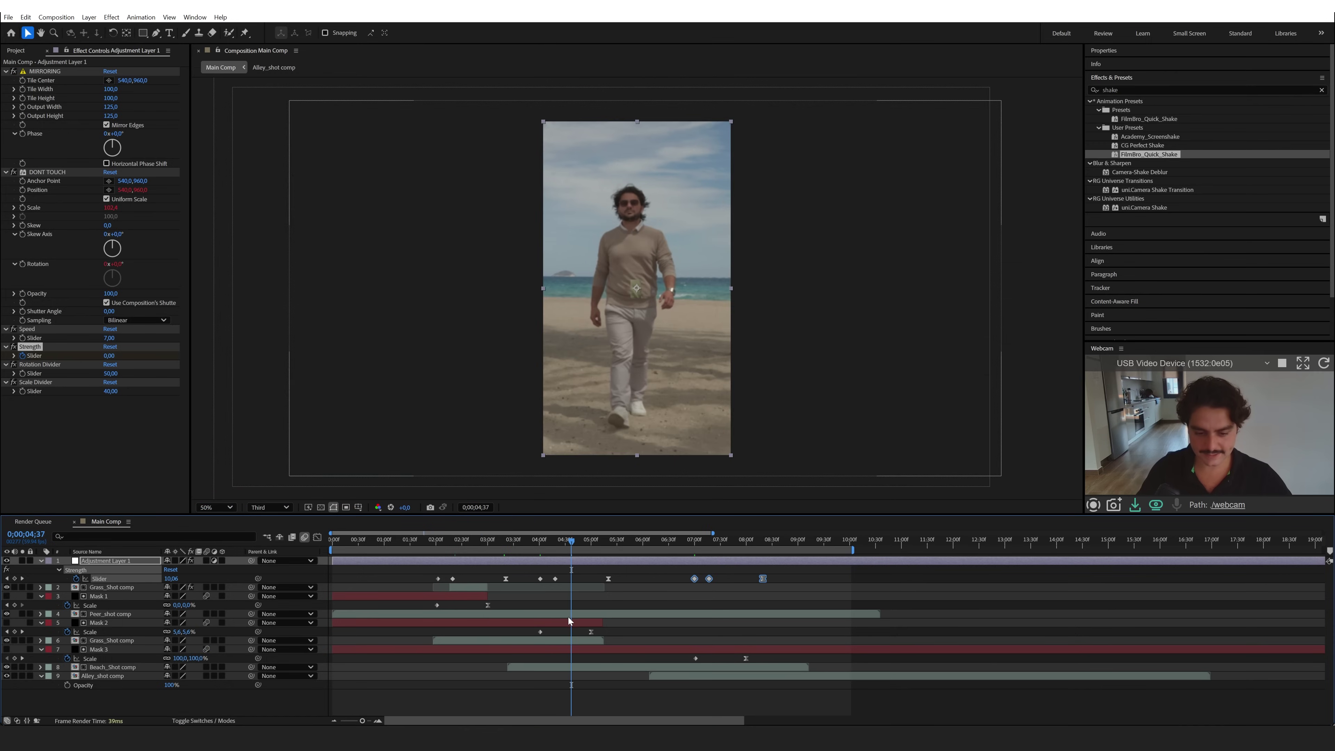
drag(569, 621, 556, 630)
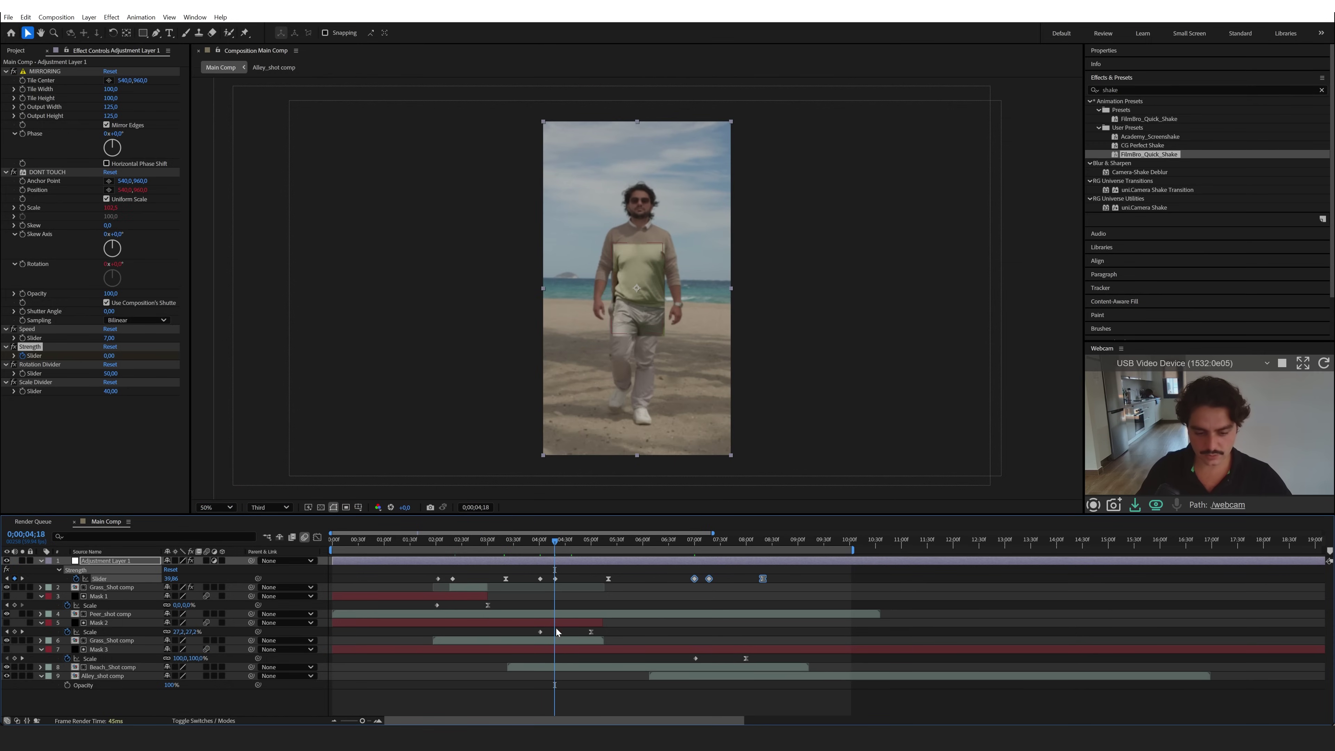
click(555, 639)
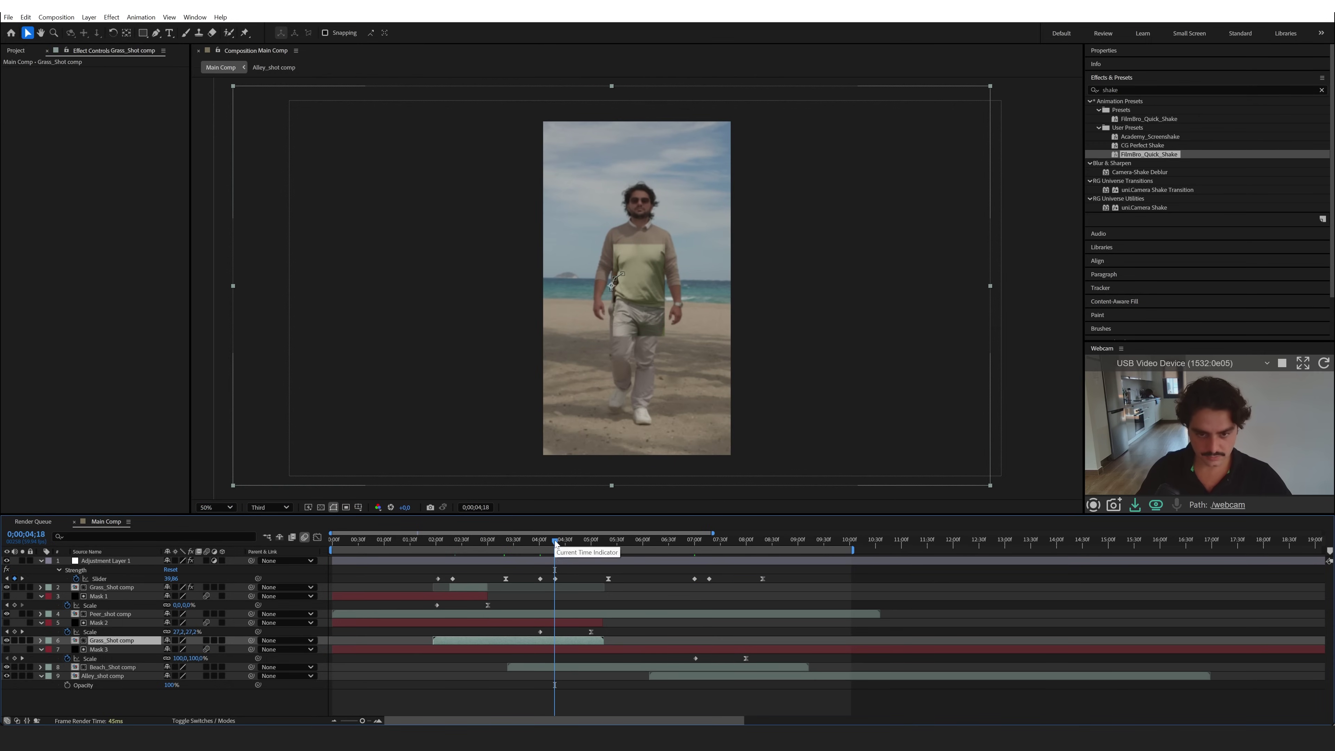
drag(555, 542, 551, 544)
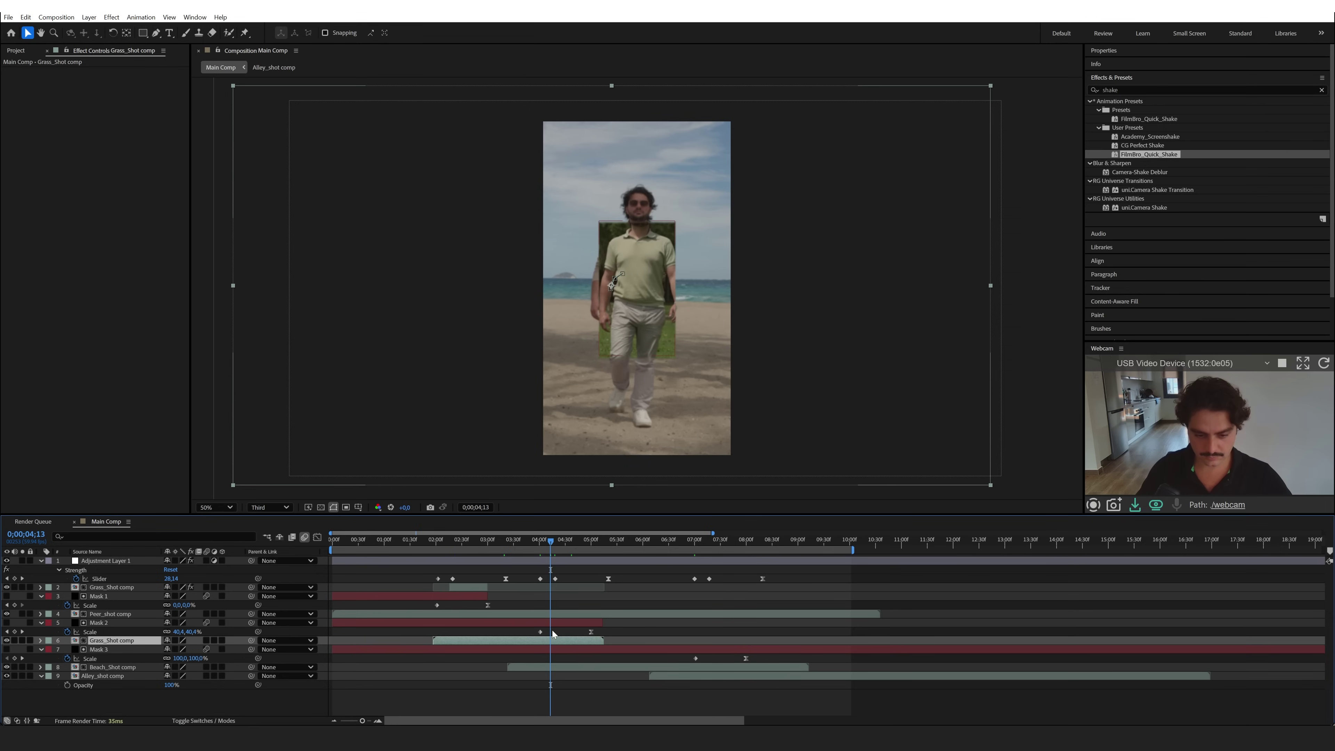
key(ctrl+d)
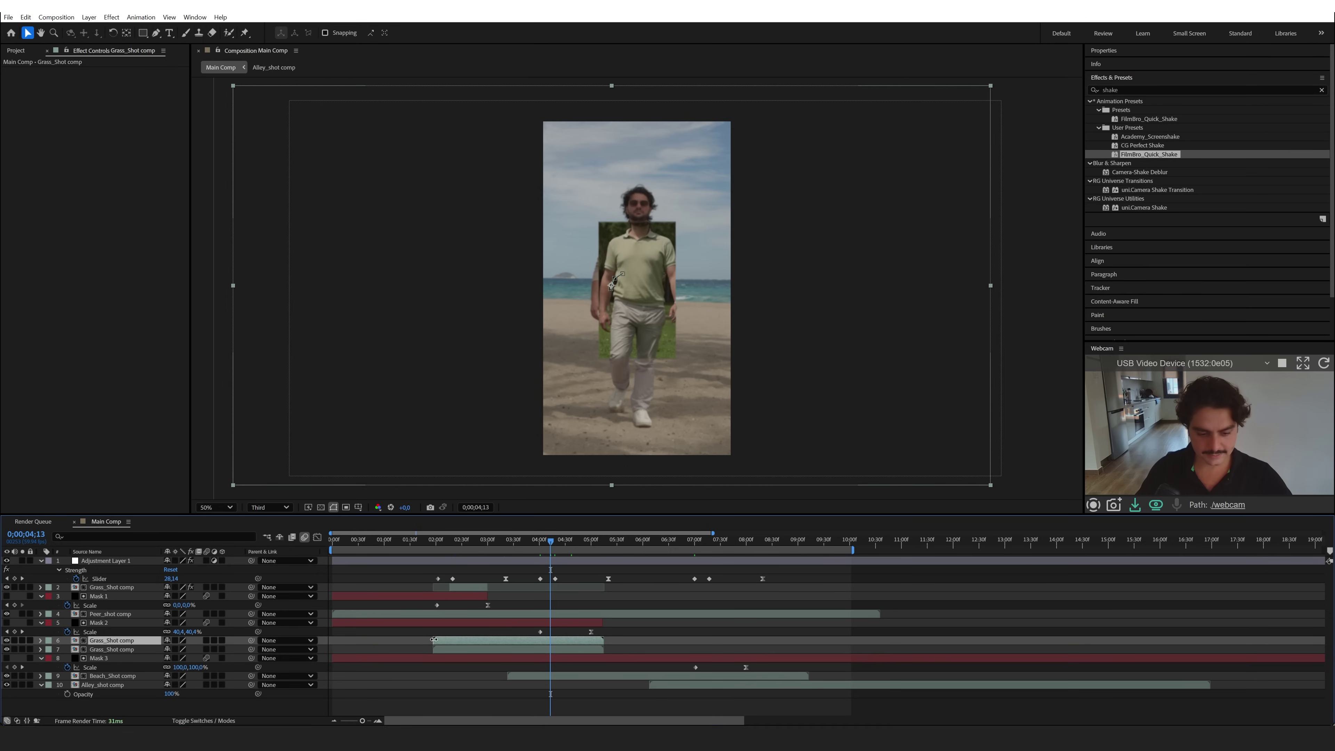
drag(433, 640, 550, 640)
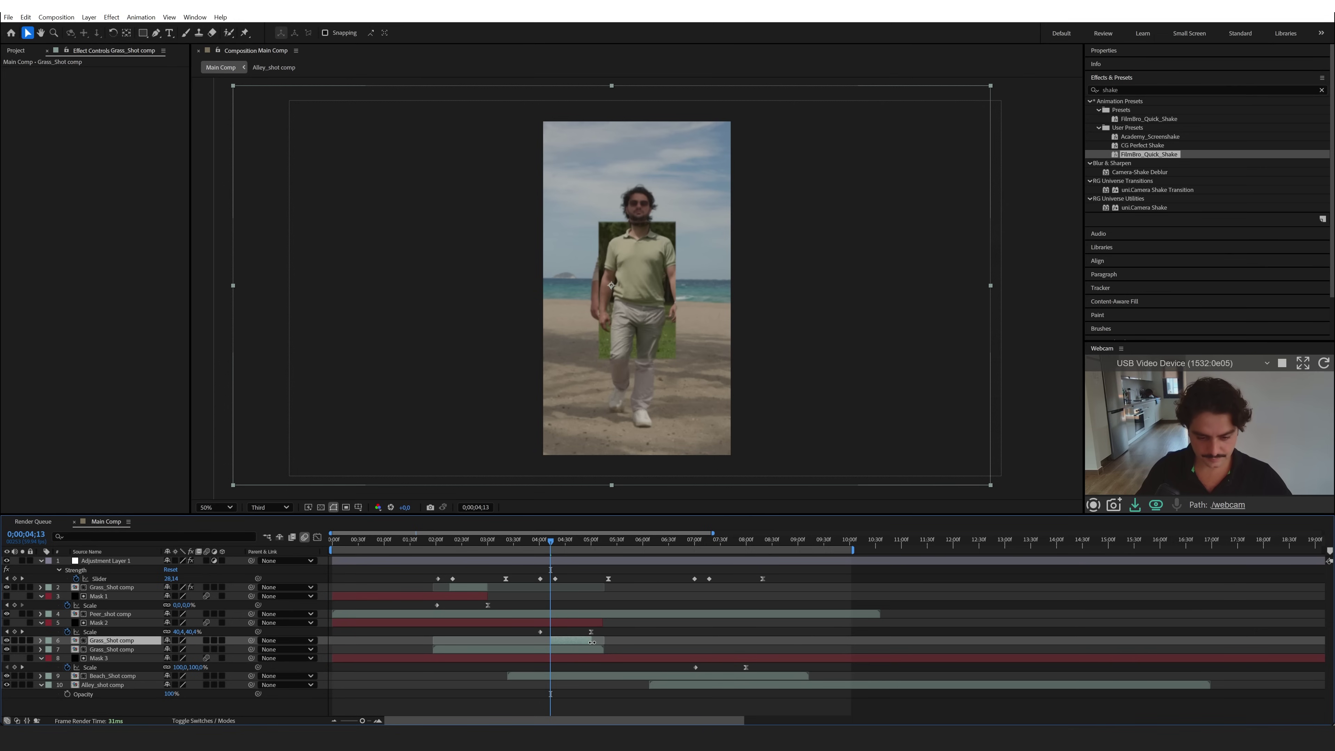
drag(145, 644, 150, 612)
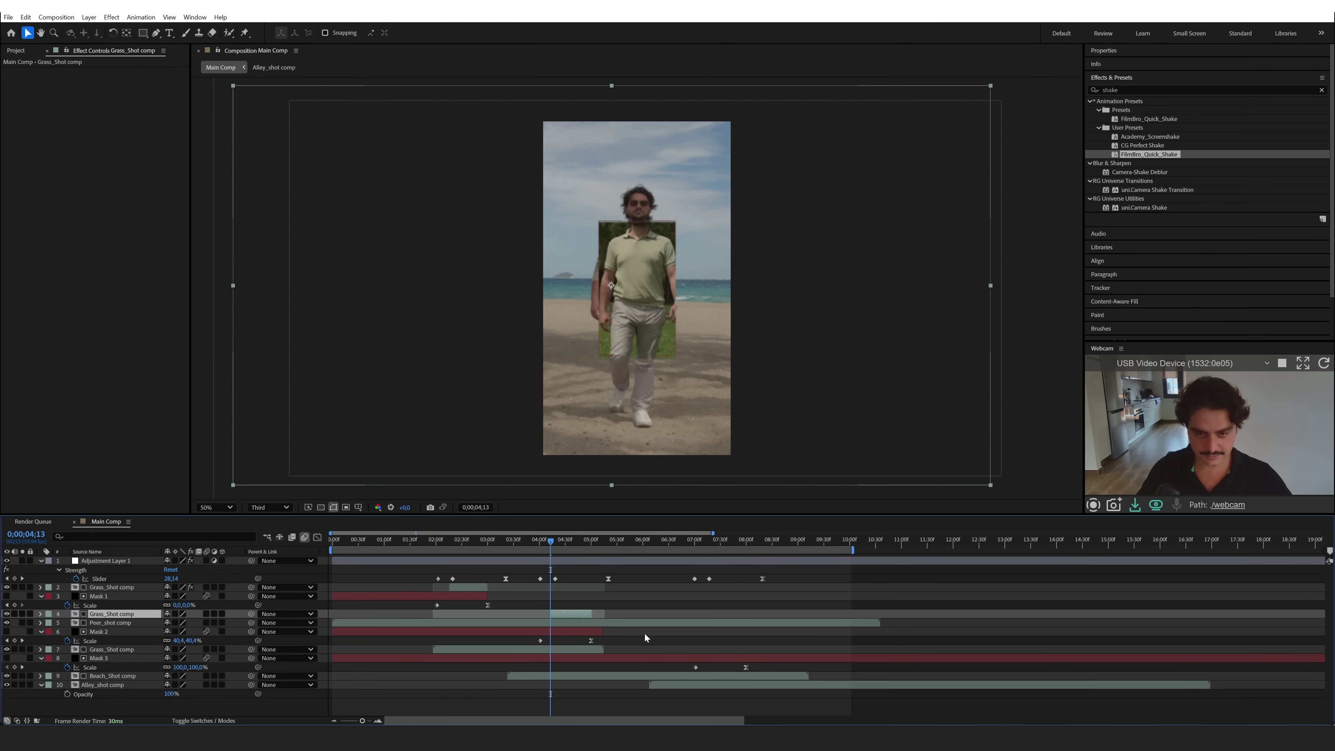
- Duplicate Alley_shot comp, trim it from 0;00;07;11 to about 0;00;08;01, and place it directly above Mask 3
click(696, 544)
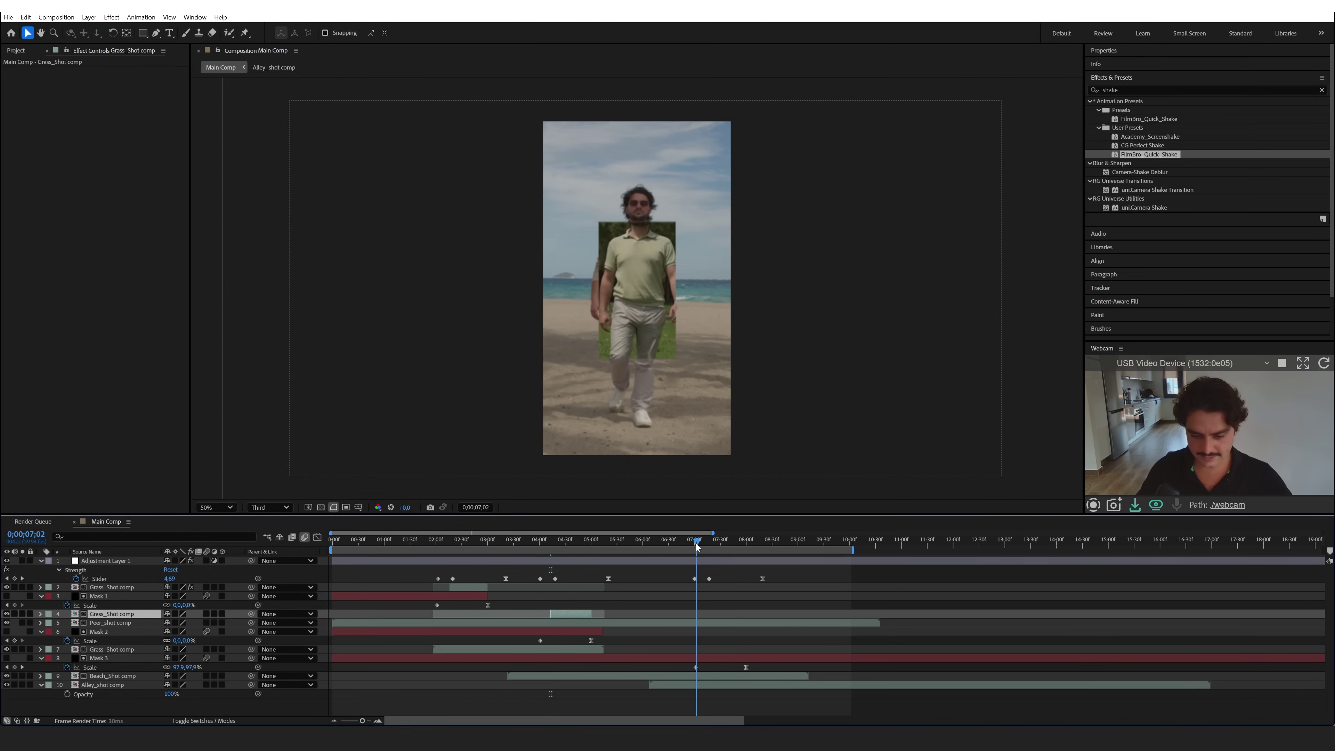
drag(697, 544, 704, 594)
click(715, 681)
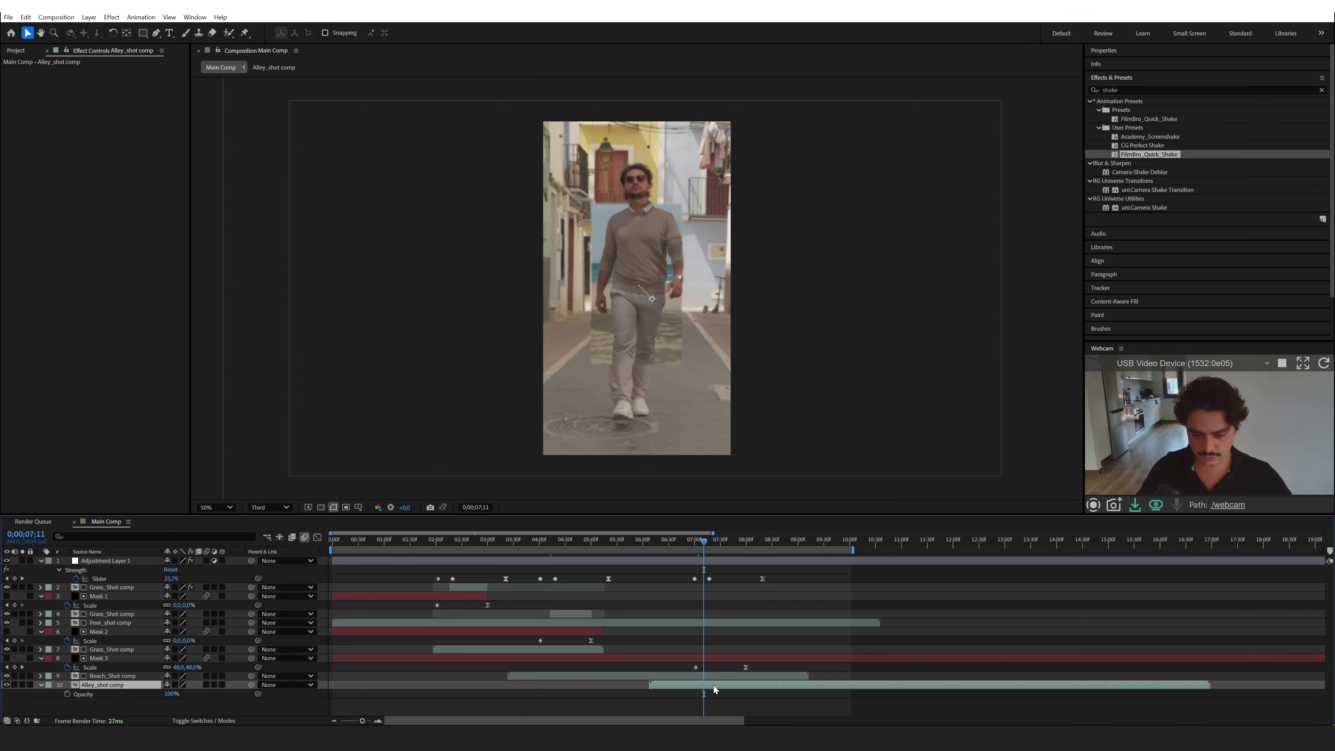
key(ctrl+d)
drag(650, 685, 696, 684)
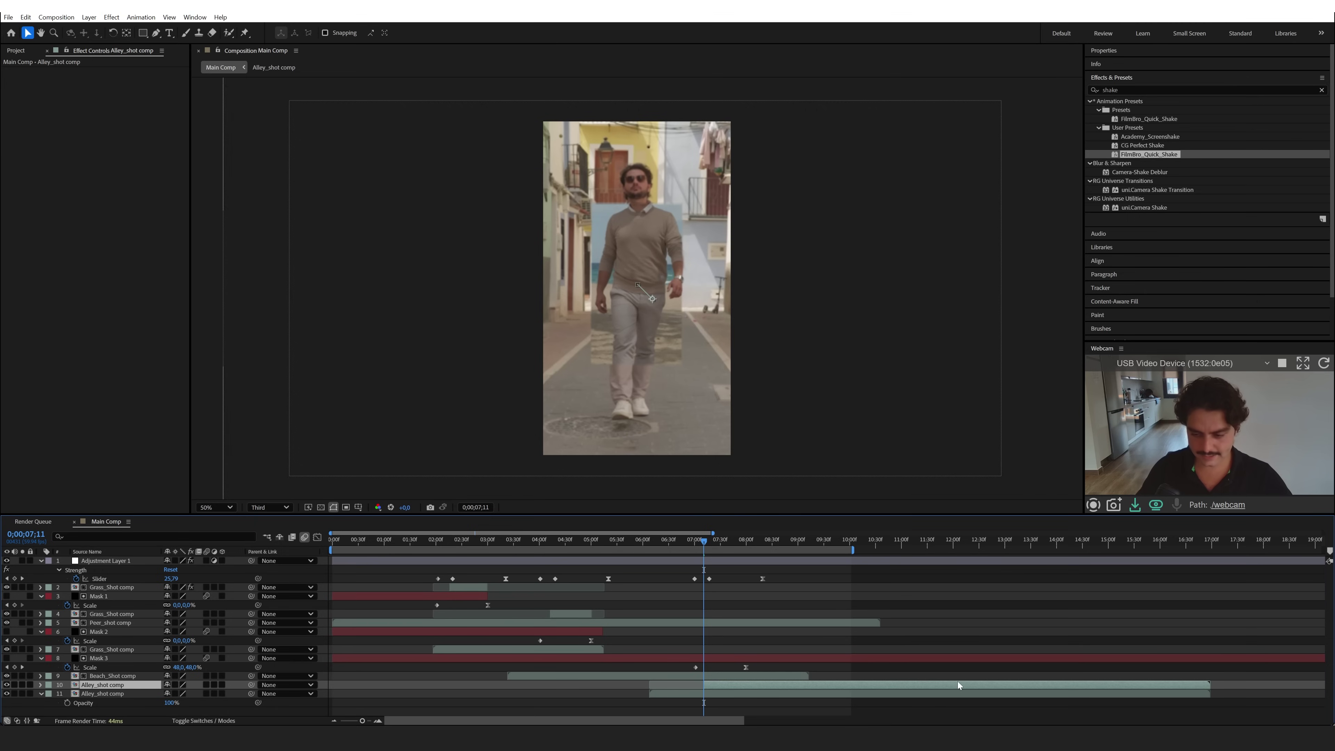
drag(1210, 685, 751, 697)
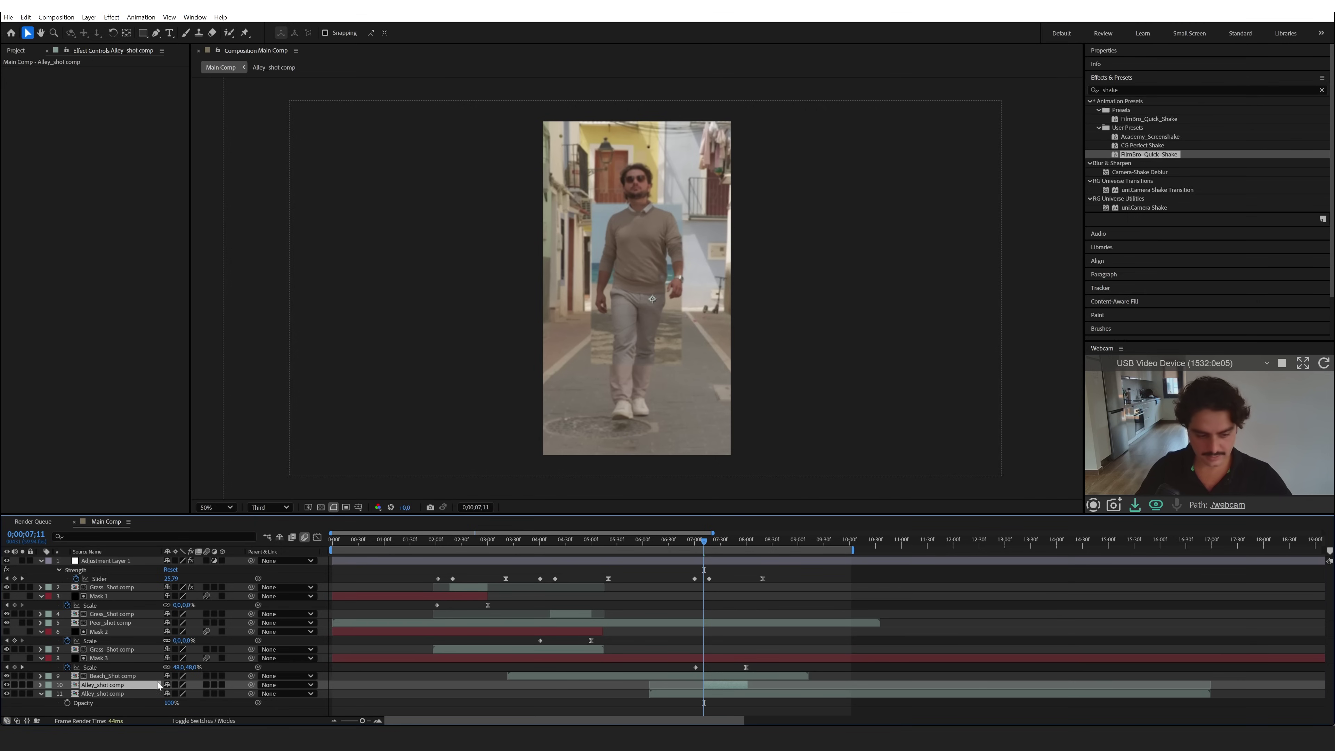
drag(129, 683, 134, 653)
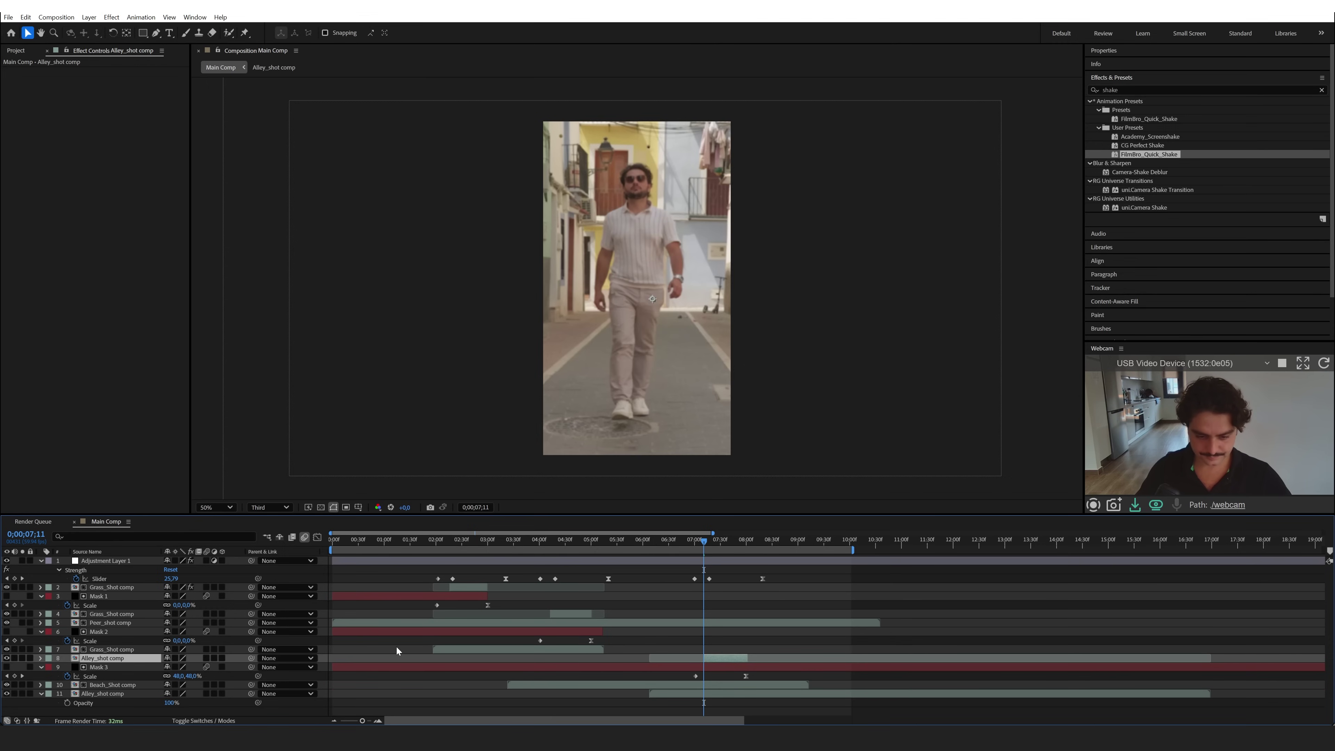
- Activate the Roto Brush and open the trimmed Grass_Shot comp duplicate in the layer view
click(577, 539)
click(576, 614)
click(230, 33)
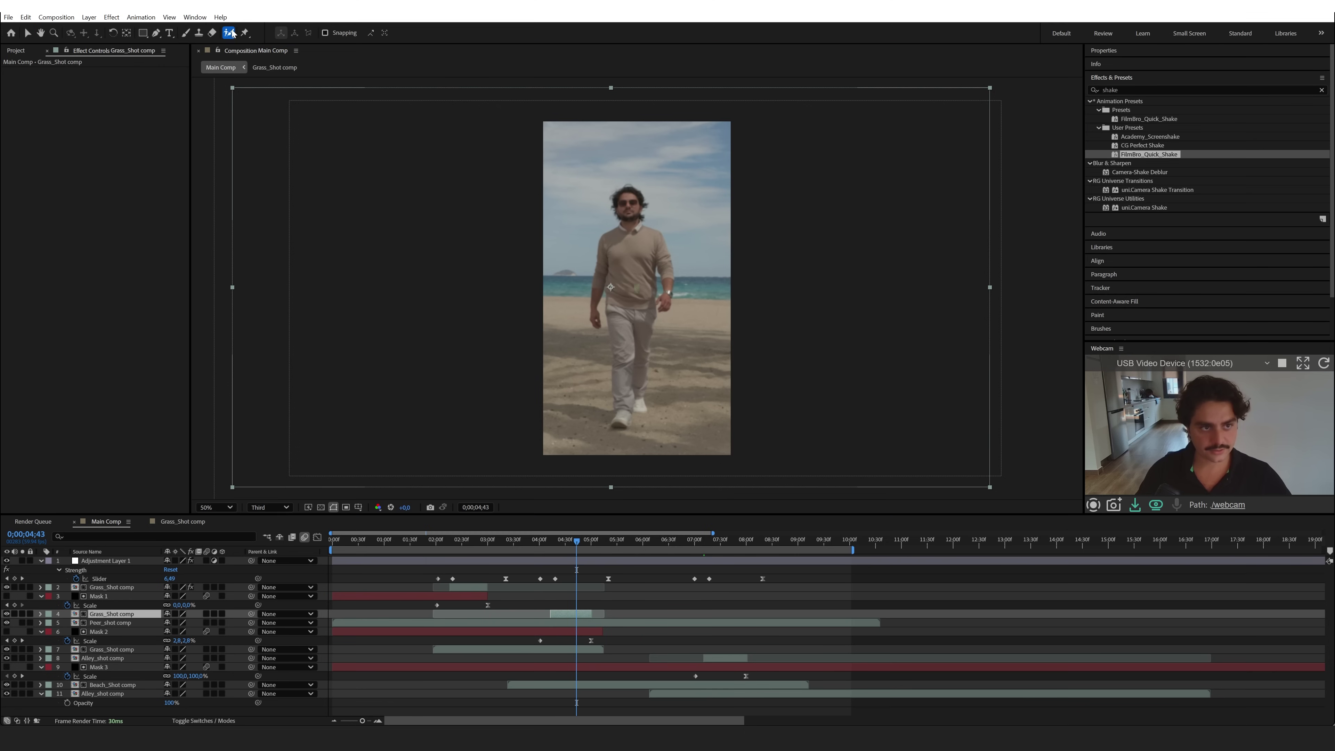
double_click(699, 441)
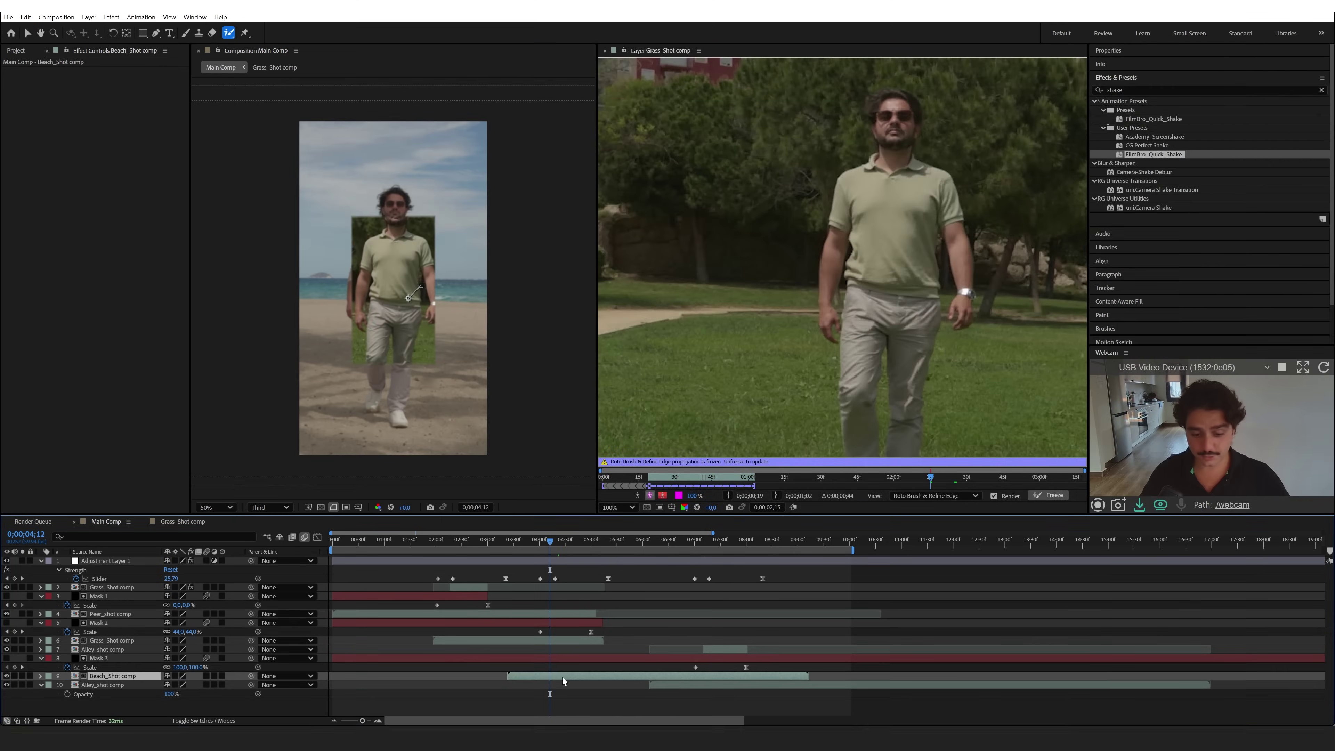
- Duplicate Beach_Shot comp, trim it from 0;00;04;12 to just after the second transition, and place it directly above Mask 2
key(ctrl+d)
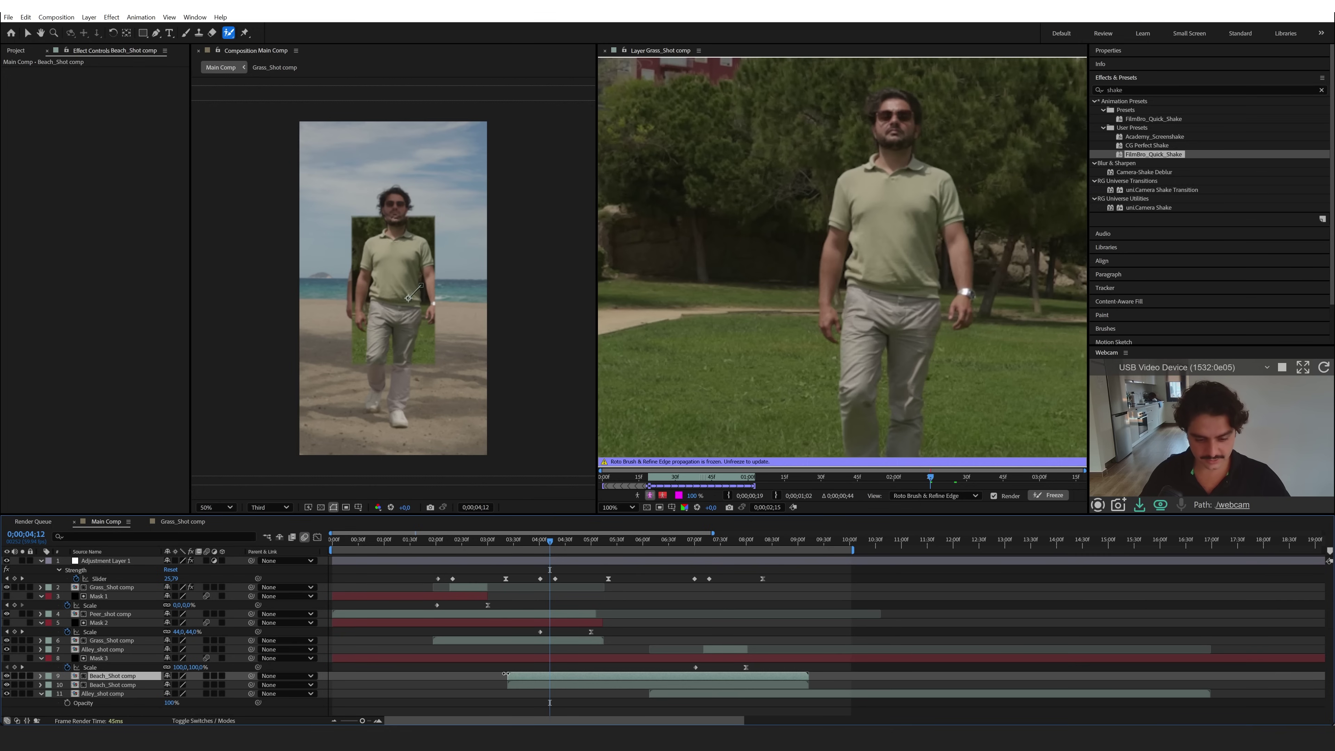
drag(505, 673, 616, 682)
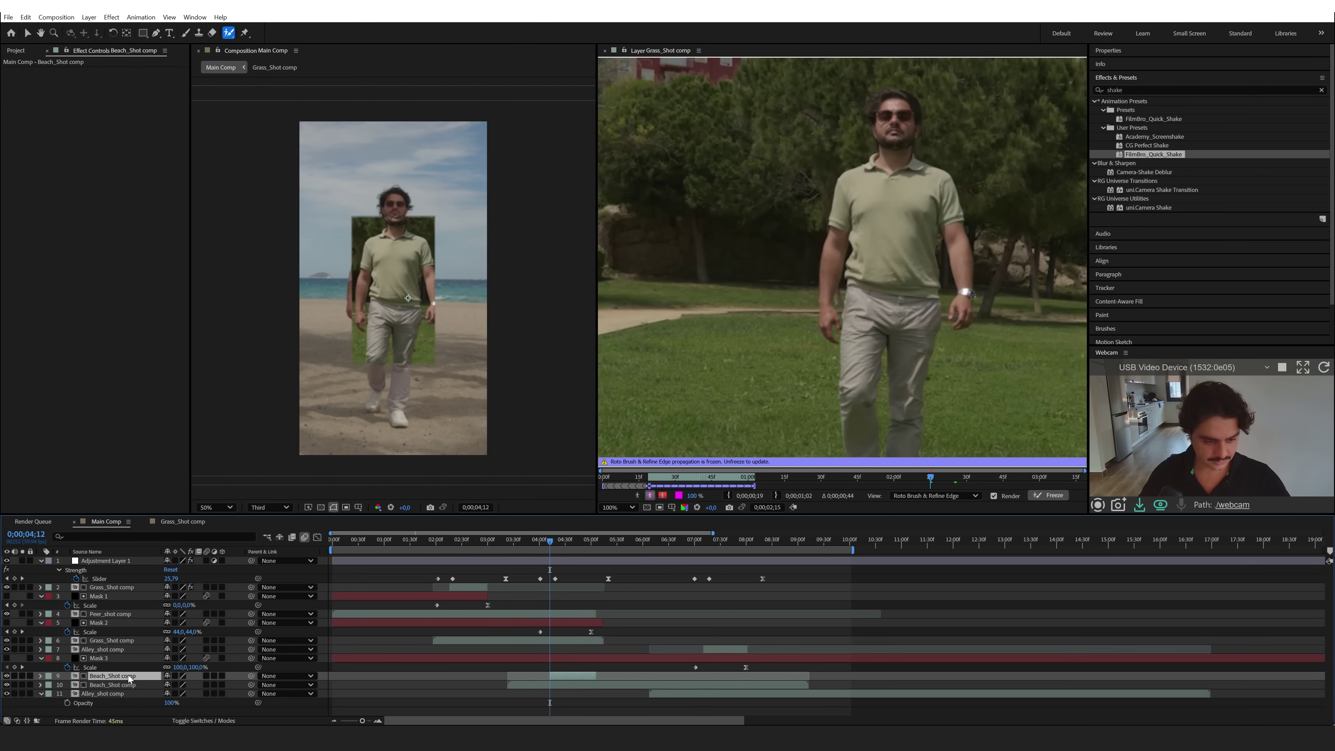
drag(128, 675, 139, 617)
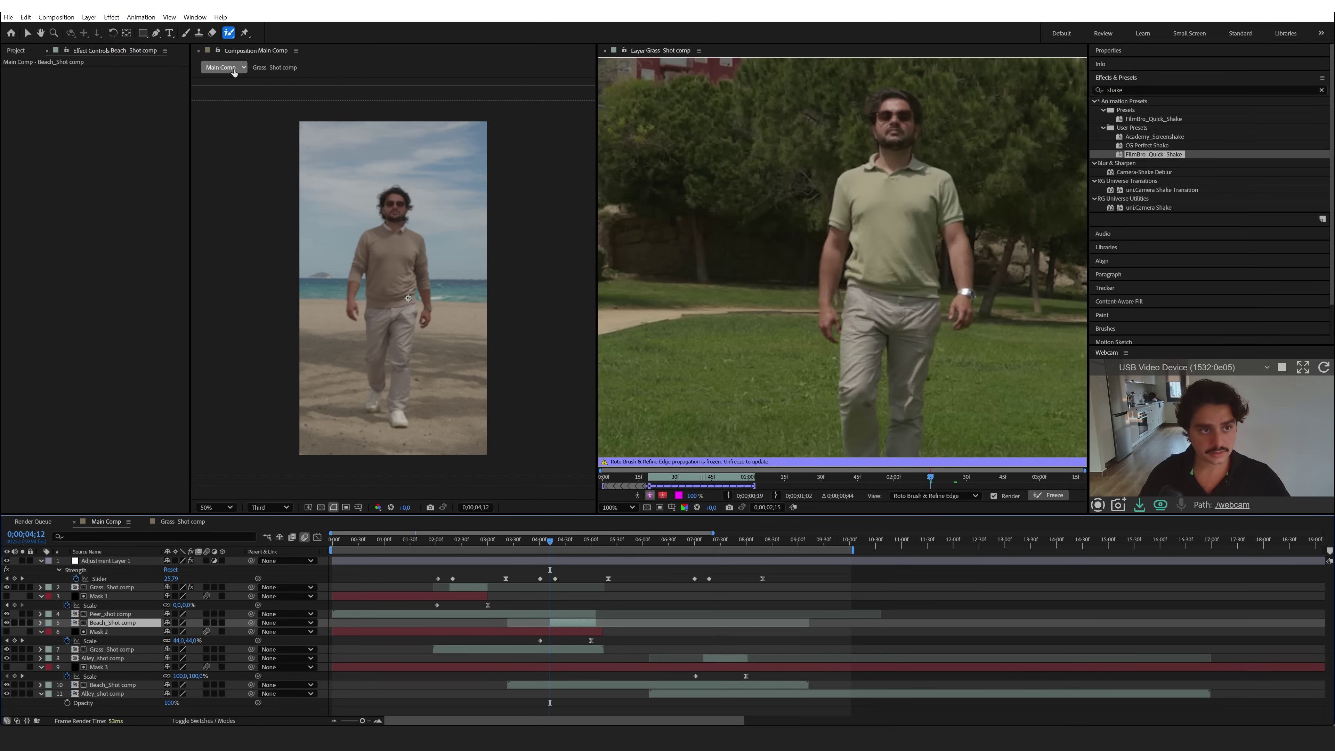
- Open the Beach_Shot comp duplicate, paint a first Roto Brush stroke on the man's leg, and set the composition preview resolution to Full
double_click(573, 622)
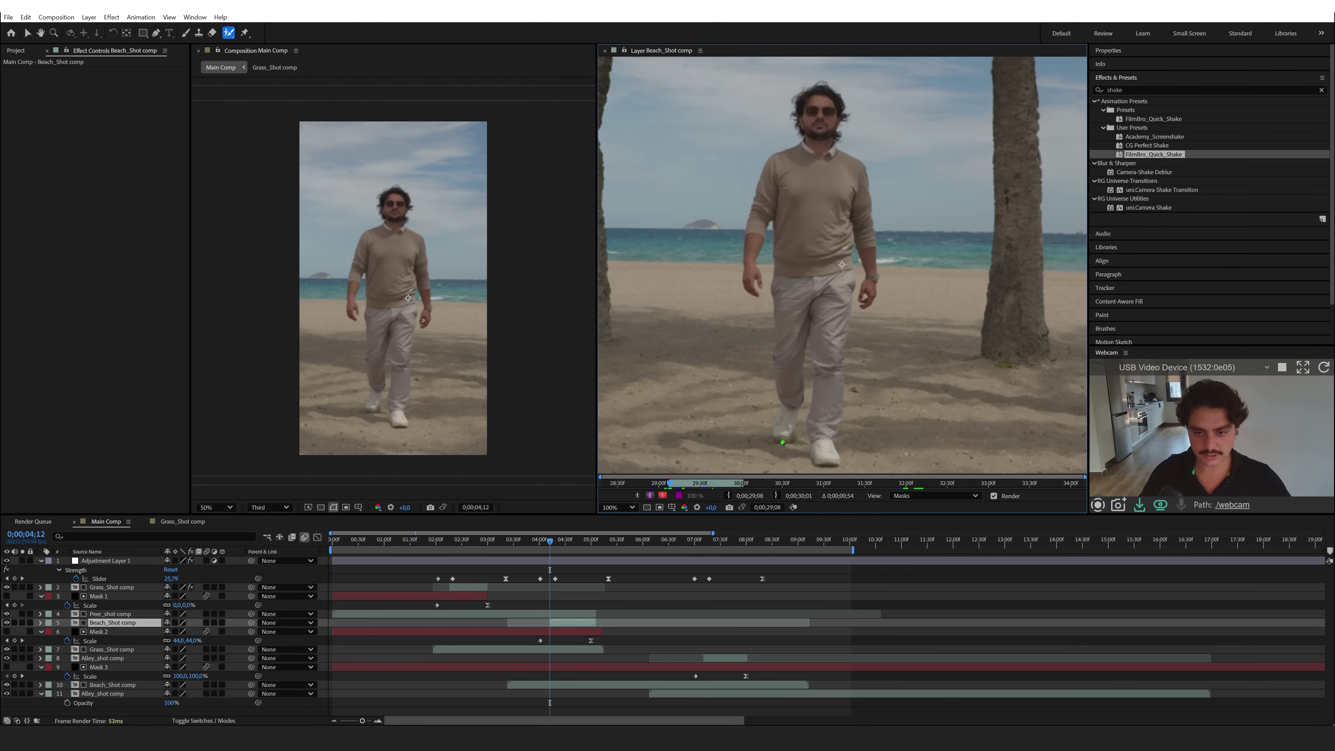
drag(789, 390, 783, 428)
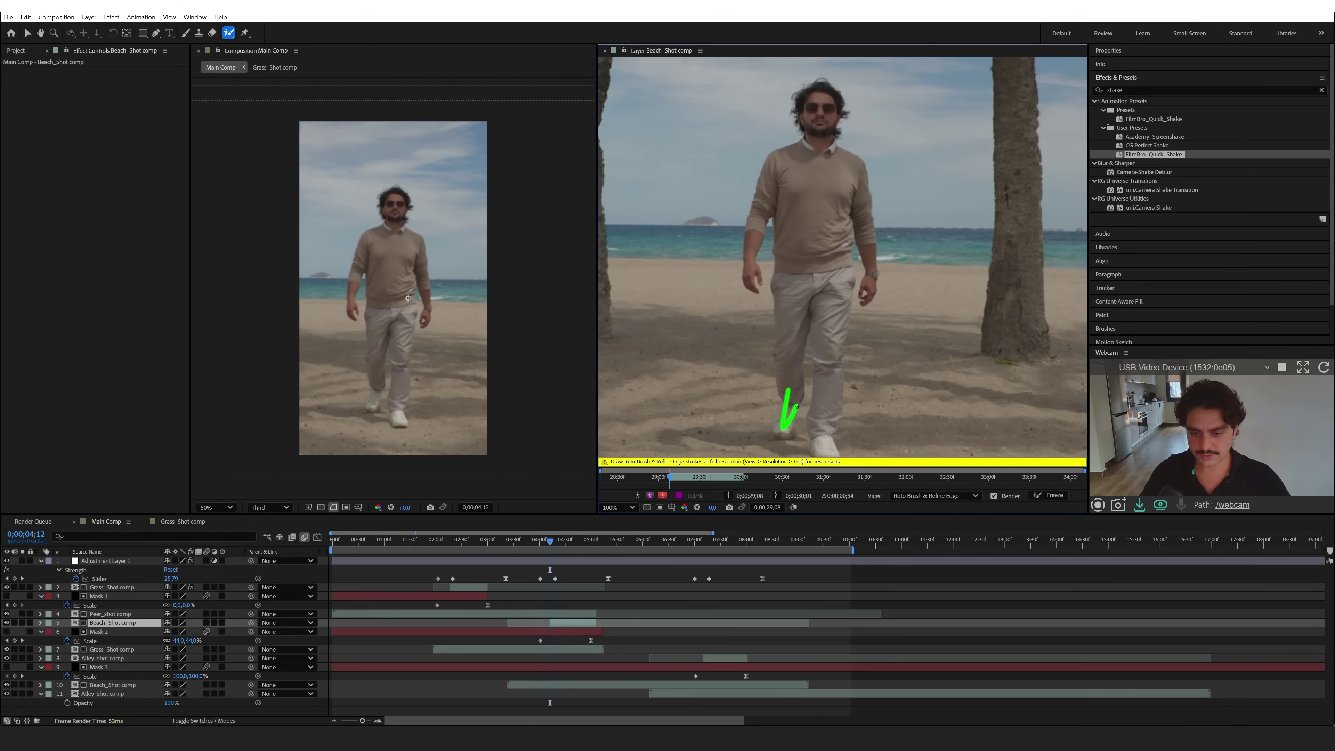
click(268, 507)
click(262, 540)
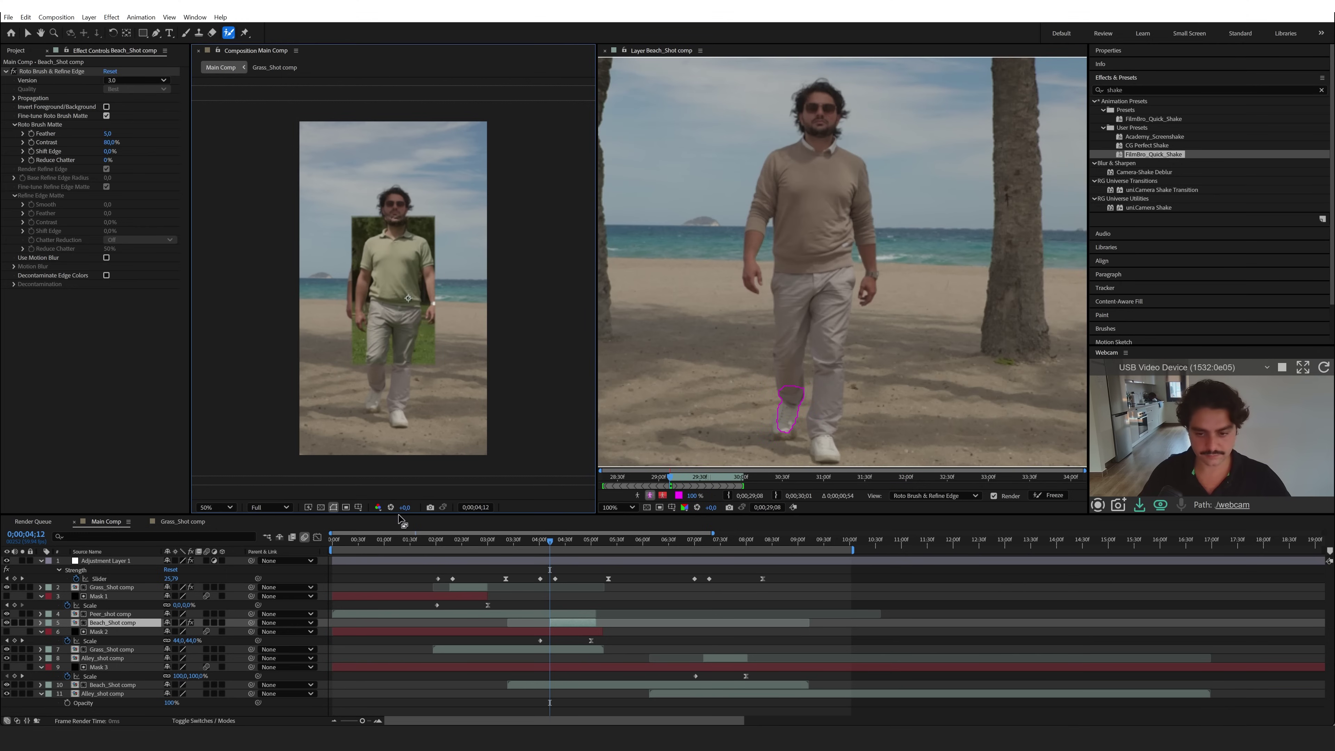
click(780, 416)
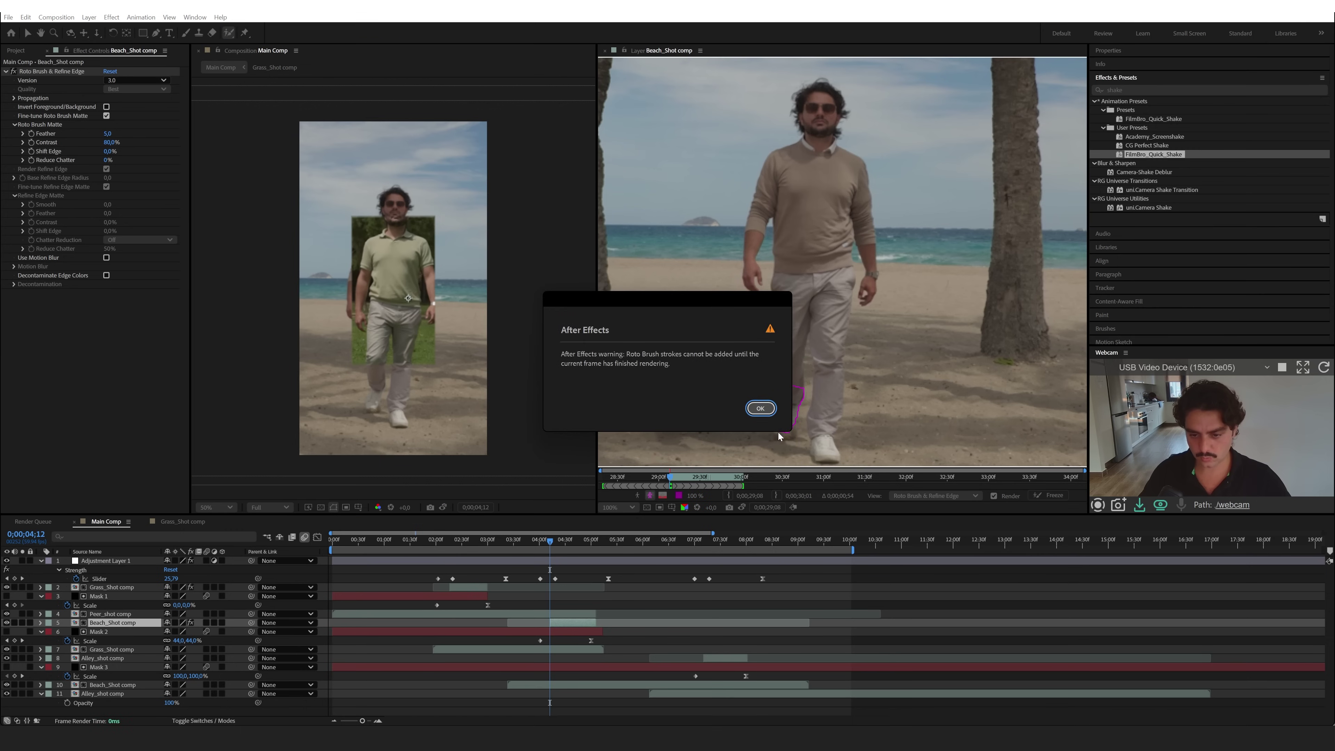
click(772, 413)
- Advance the Roto Brush selection of the man on the beach through the following frames and freeze its propagation
key(Page_Down)
key(Page_Down)
key(Page_Down)
key(Page_Down)
key(Page_Down)
key(Page_Down)
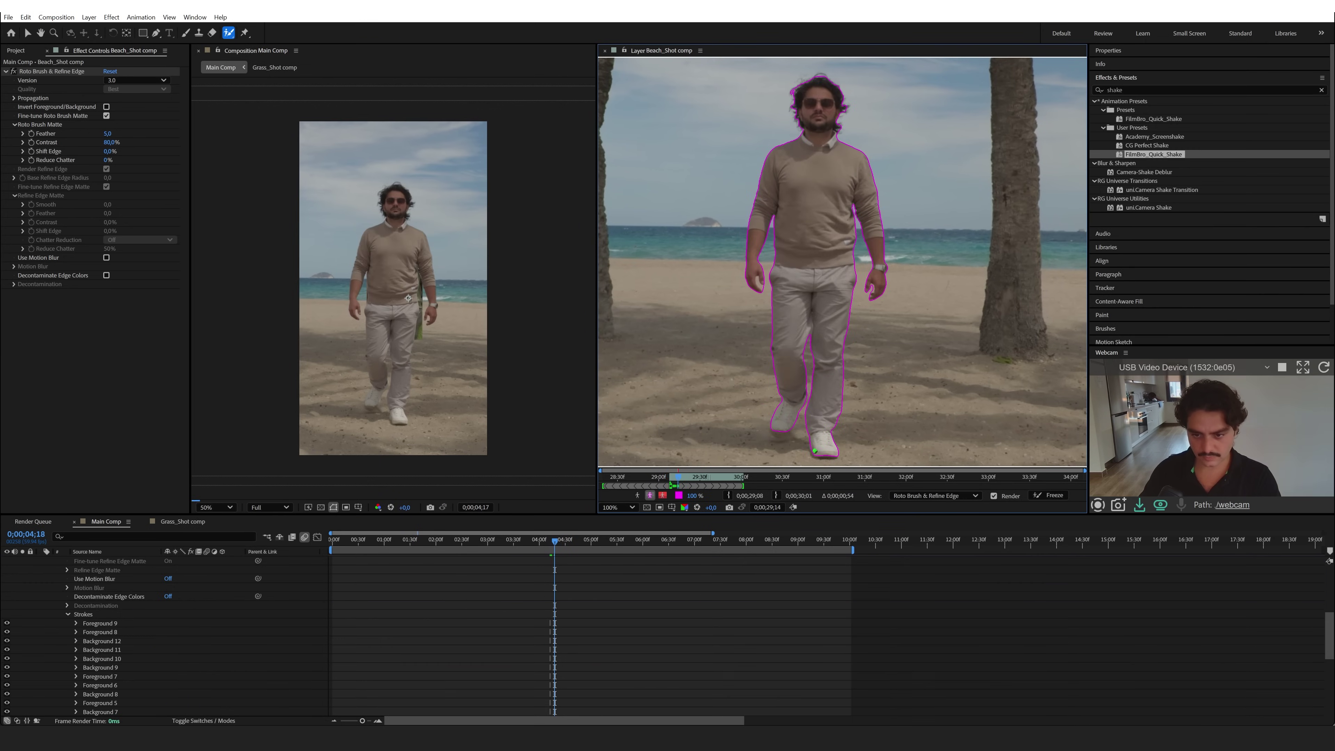
click(1052, 497)
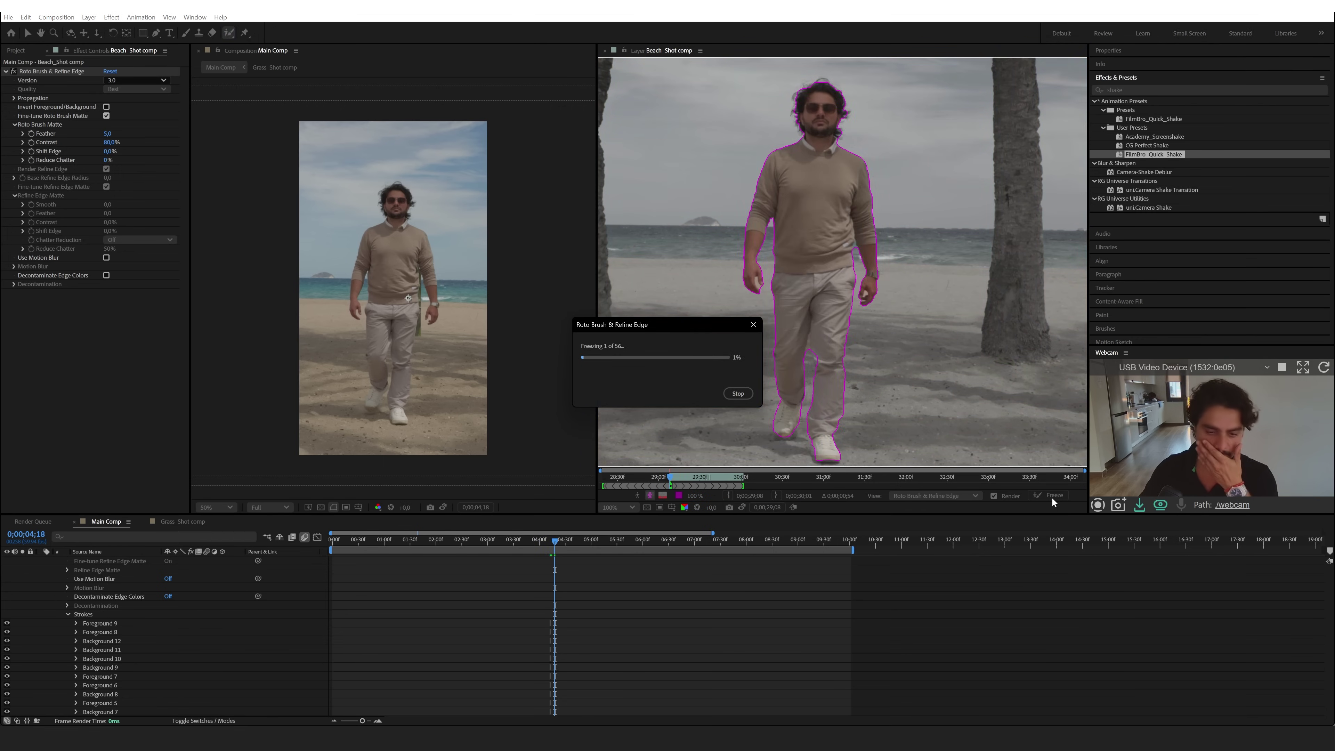
- Return to the Main Comp view, preview the transitions with the cut-out man, and go to 0;00;02;17 in the first transition
click(239, 73)
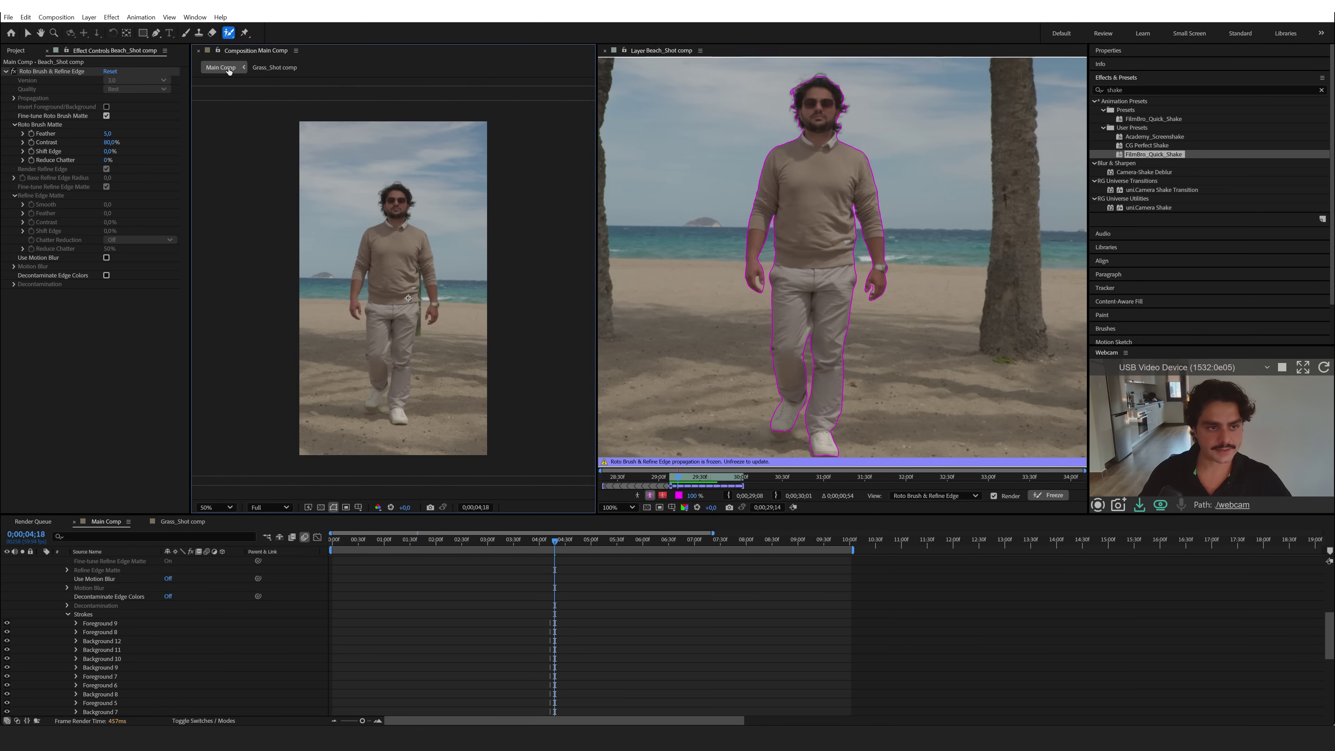
scroll(532, 626, down, 8)
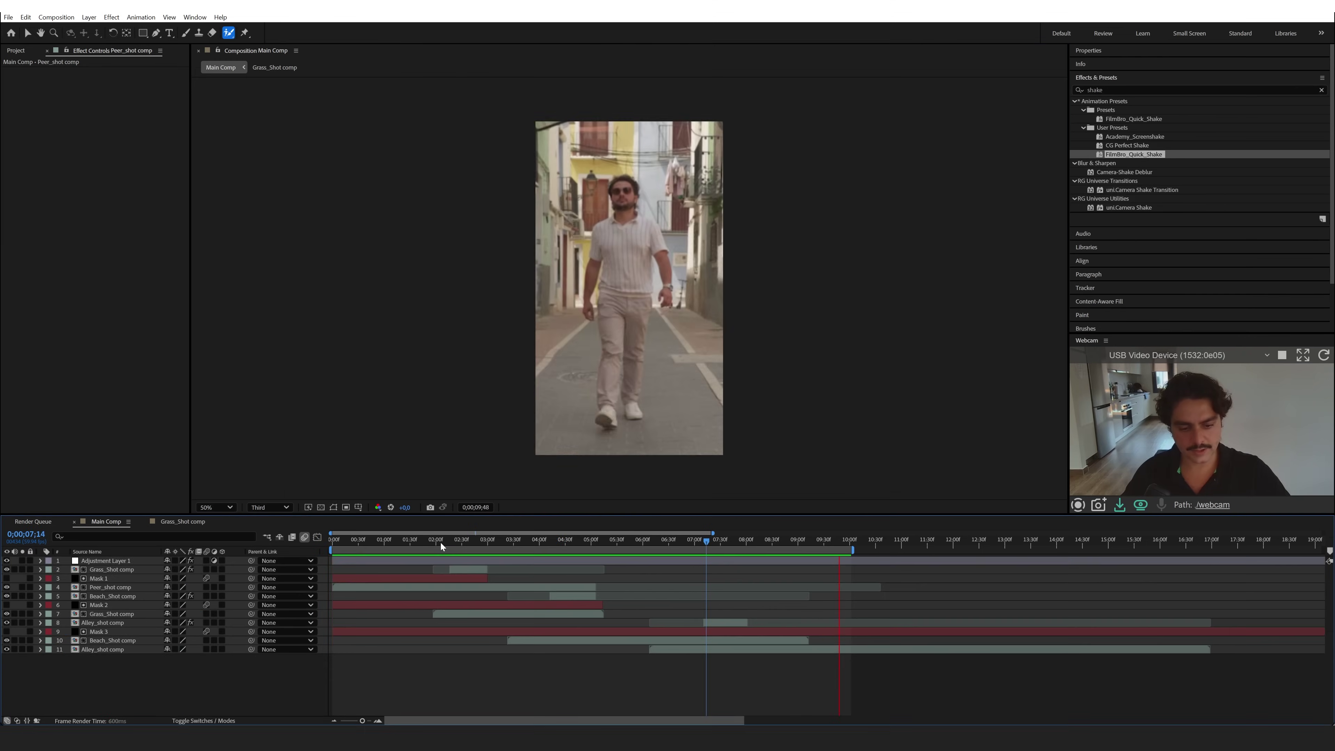
drag(441, 544, 450, 542)
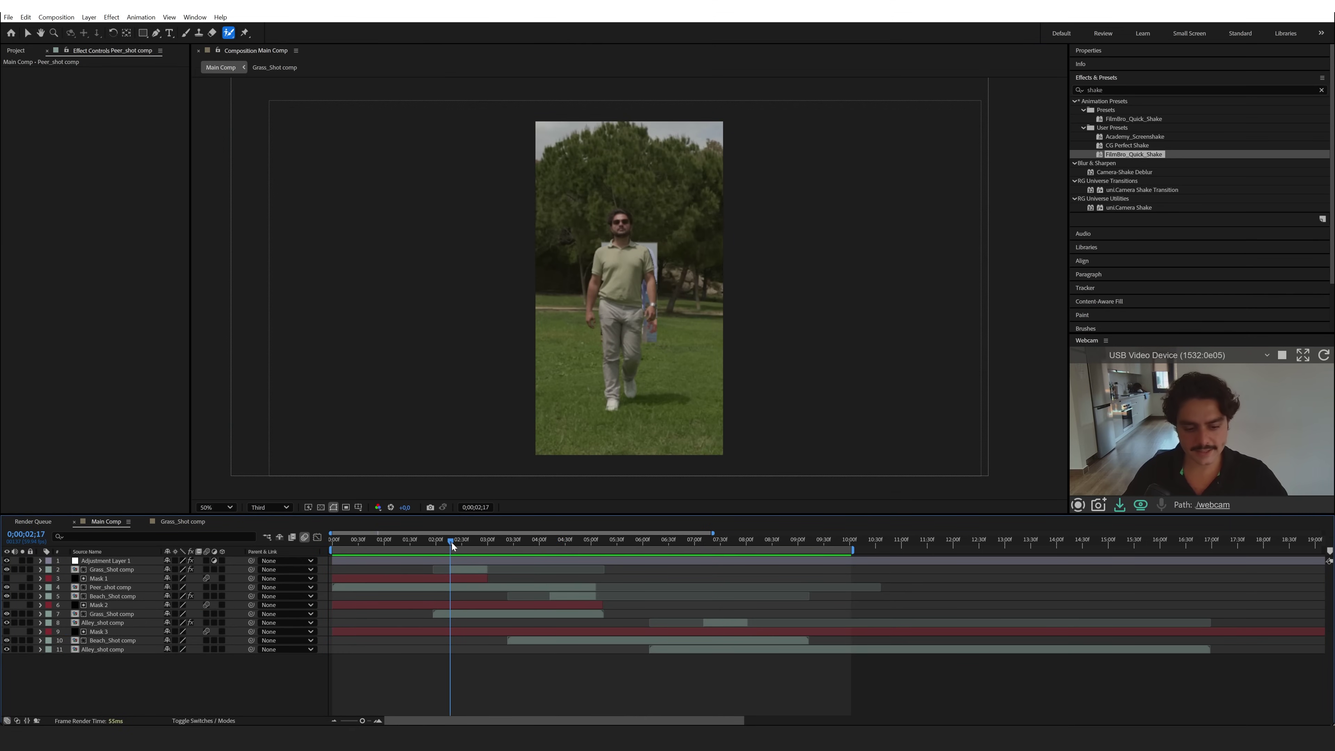
- Add a 1080 × 1920 black solid named Mask Roto 1 directly above the cut-out Grass_Shot comp
click(456, 570)
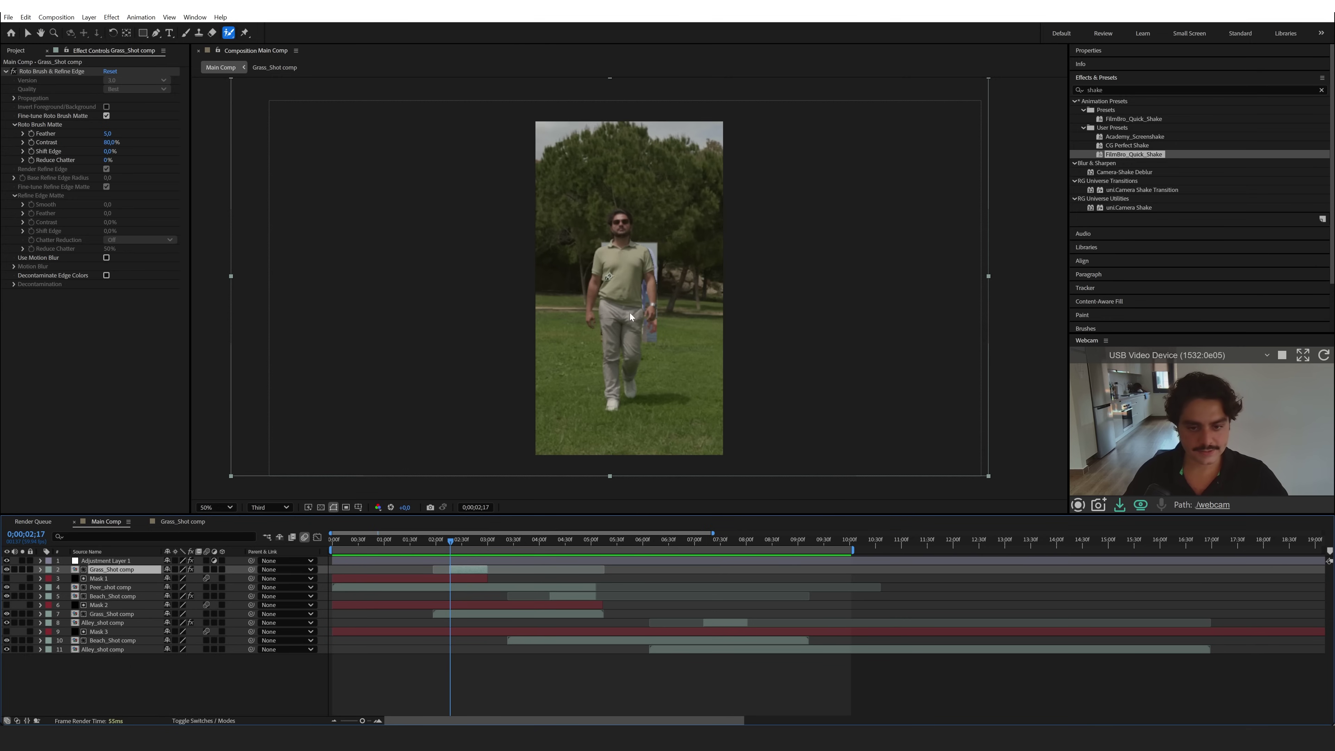
right_click(130, 682)
mouse_move(157, 547)
click(288, 577)
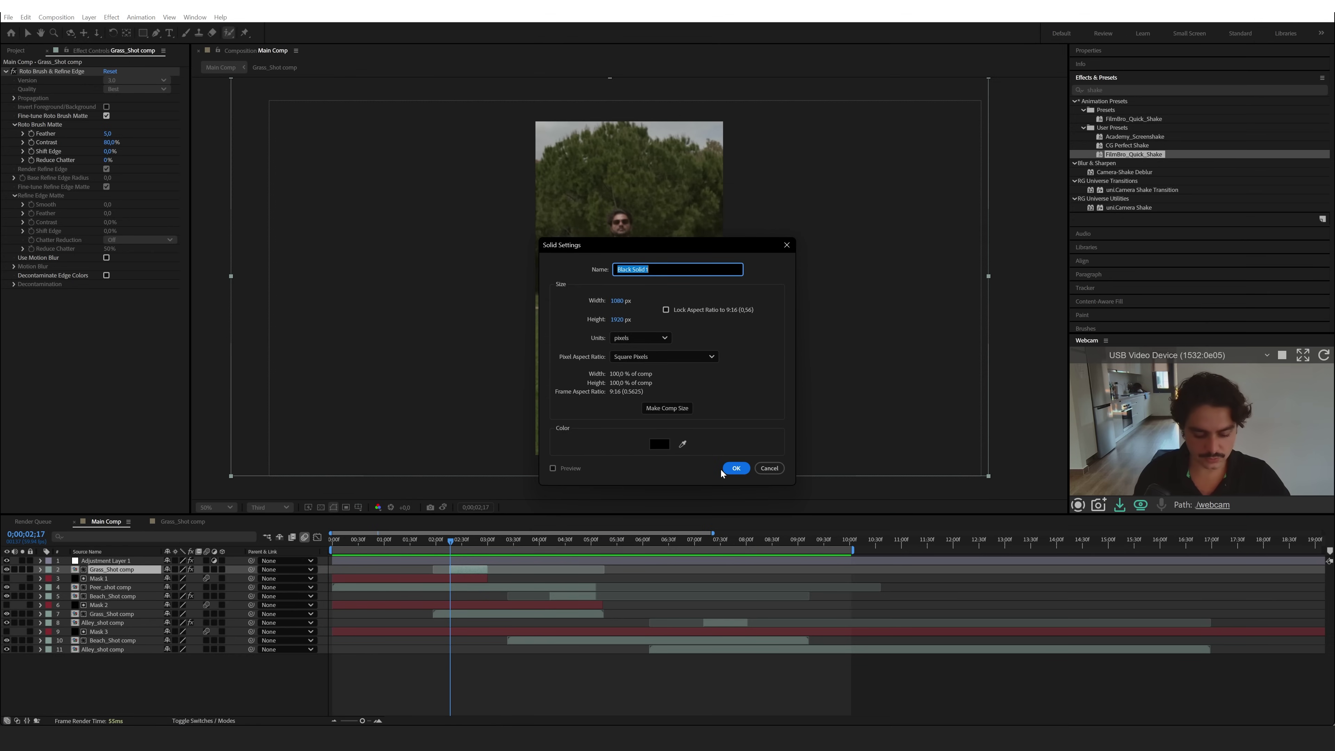
click(732, 468)
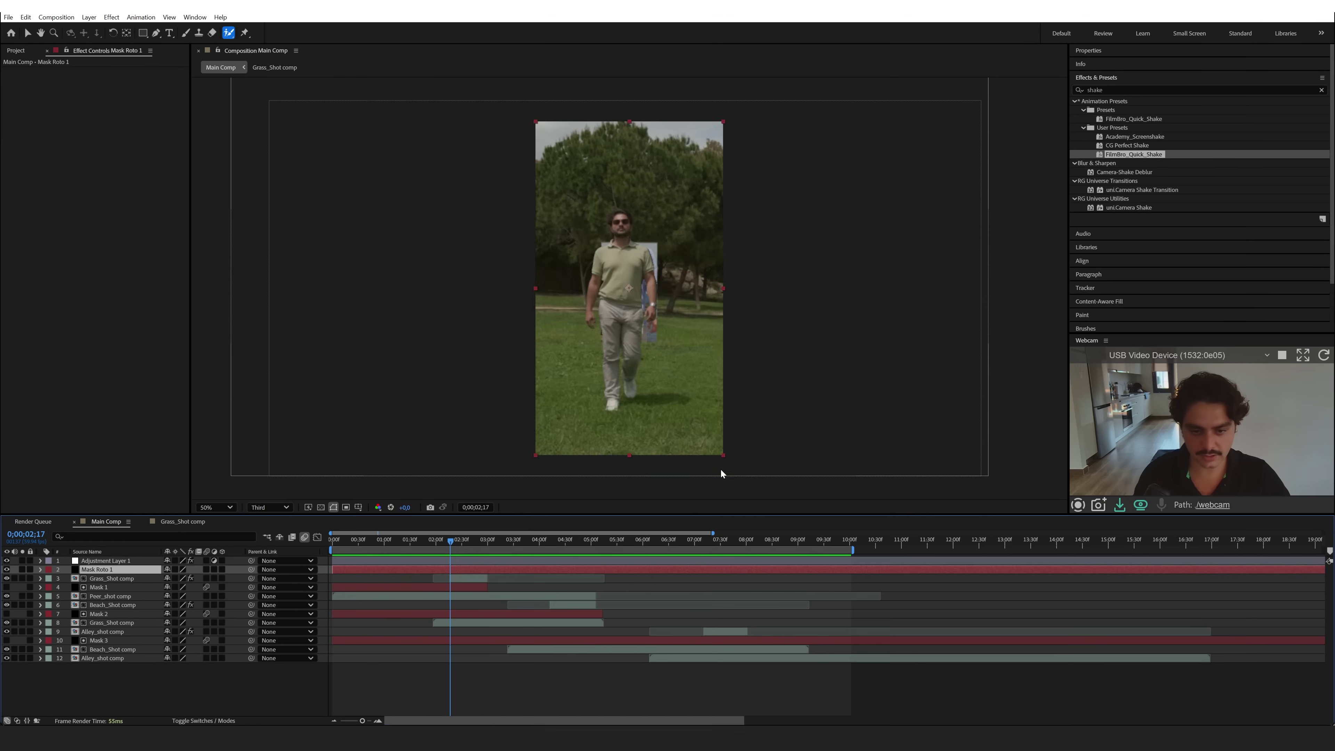
- Trim the Mask Roto 1 solid to span 0;00;02;17 to 0;00;02;59, matching the cut-out Grass_Shot comp
drag(334, 568, 447, 573)
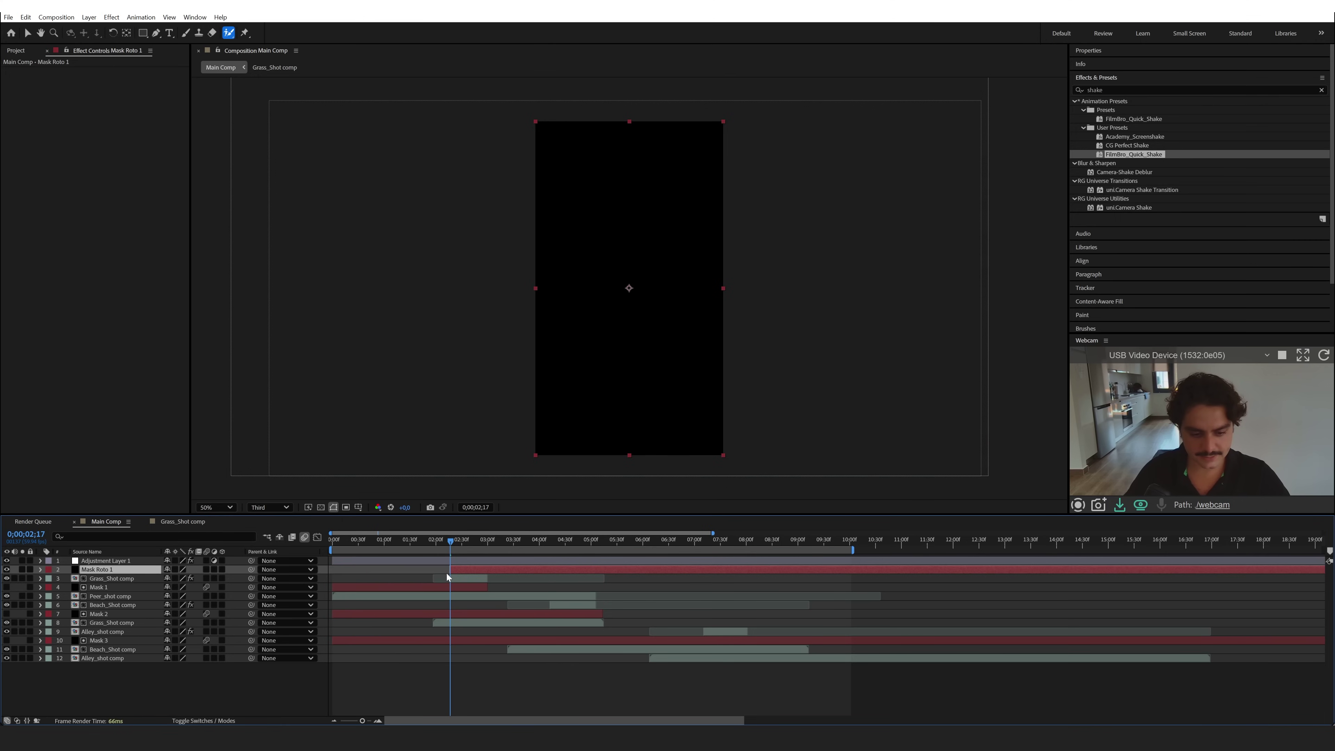
click(485, 542)
key(ctrl+shift+d)
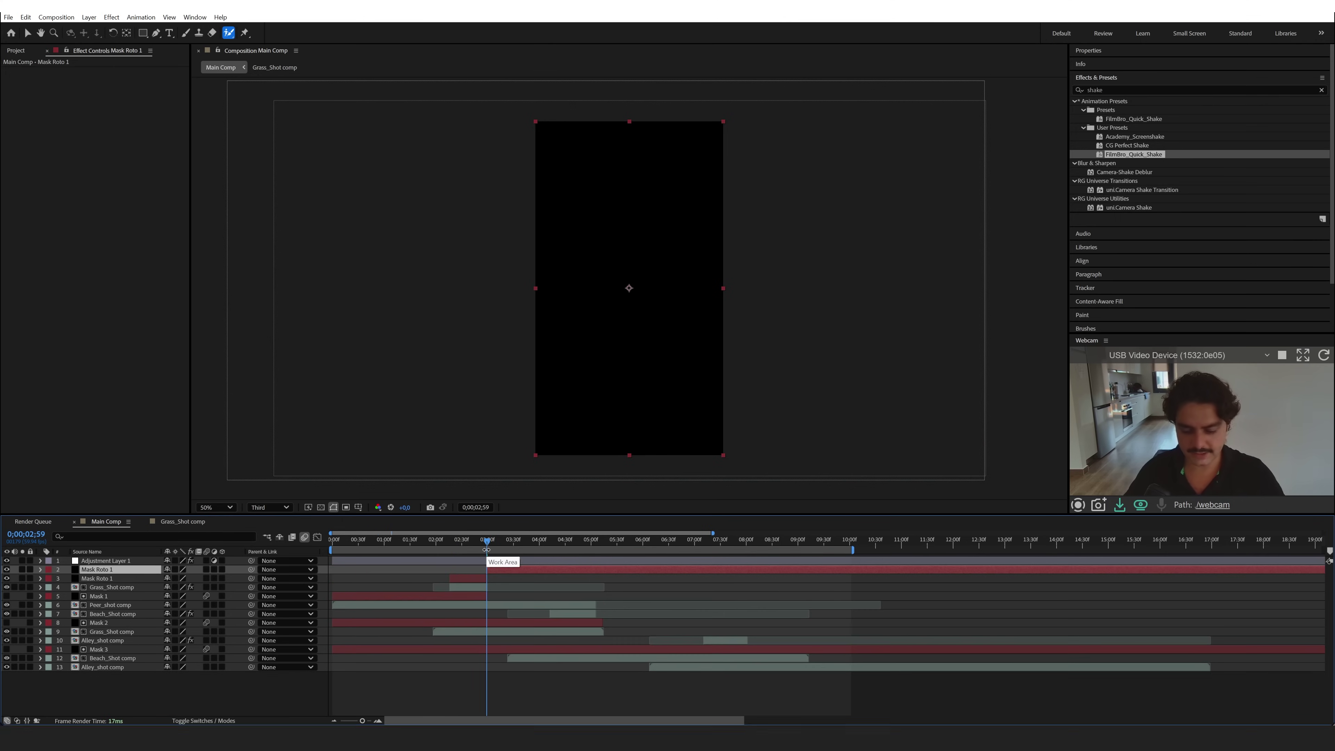
key(Delete)
click(464, 542)
click(463, 569)
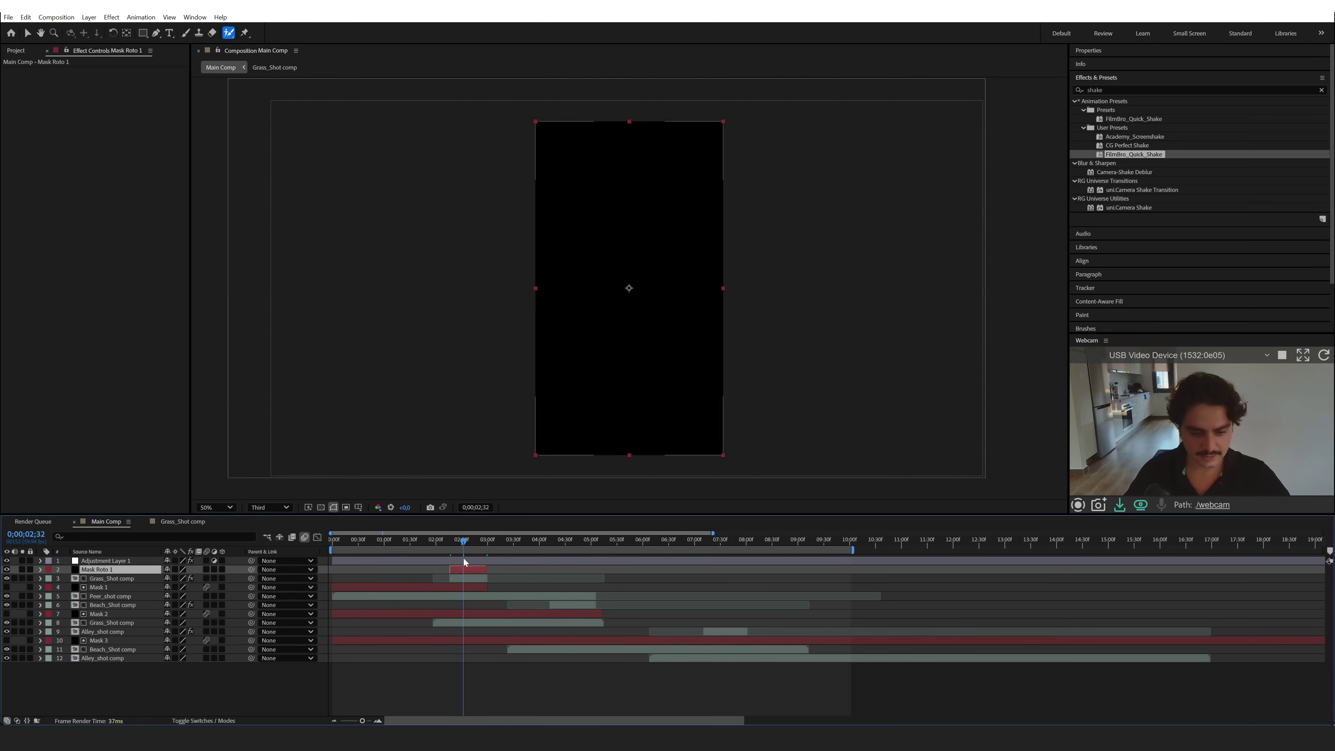
- Apply the Fractal Noise effect to the Mask Roto 1 solid and set its Complexity to 2
drag(461, 542, 452, 546)
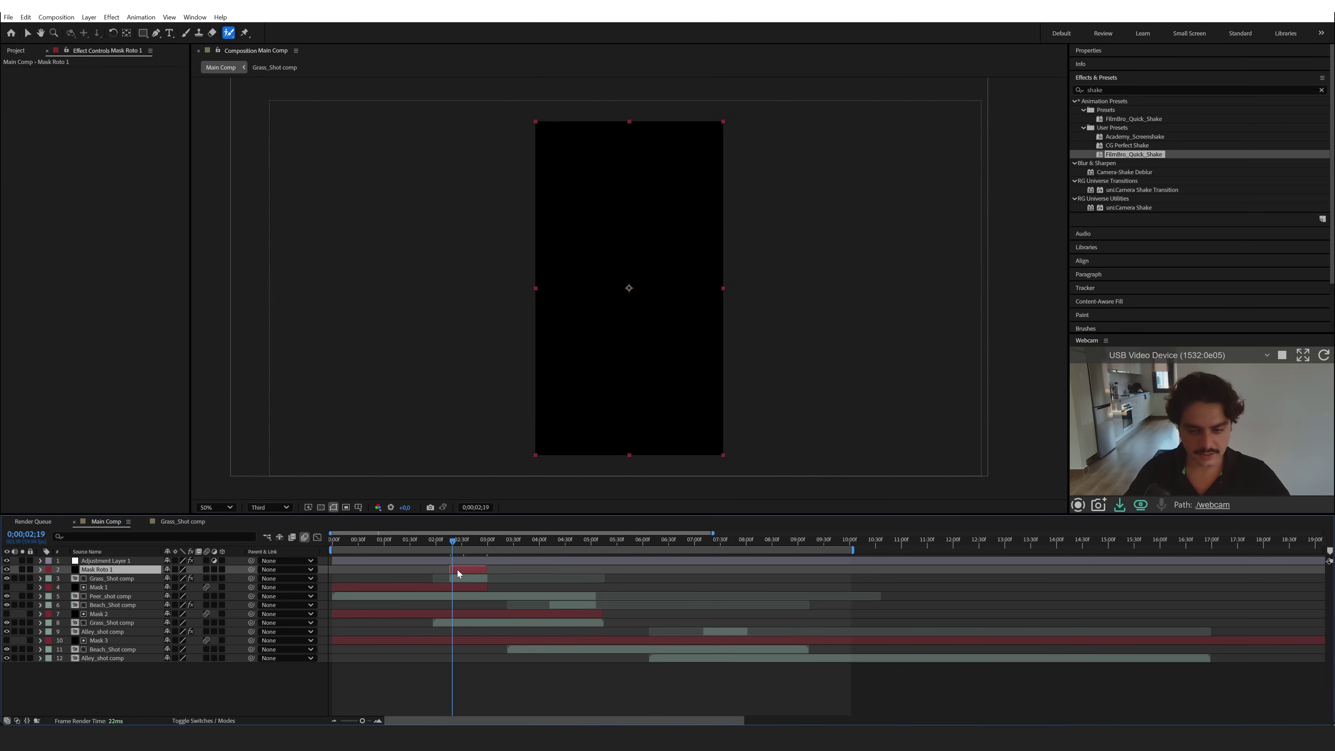
key(ctrl+5)
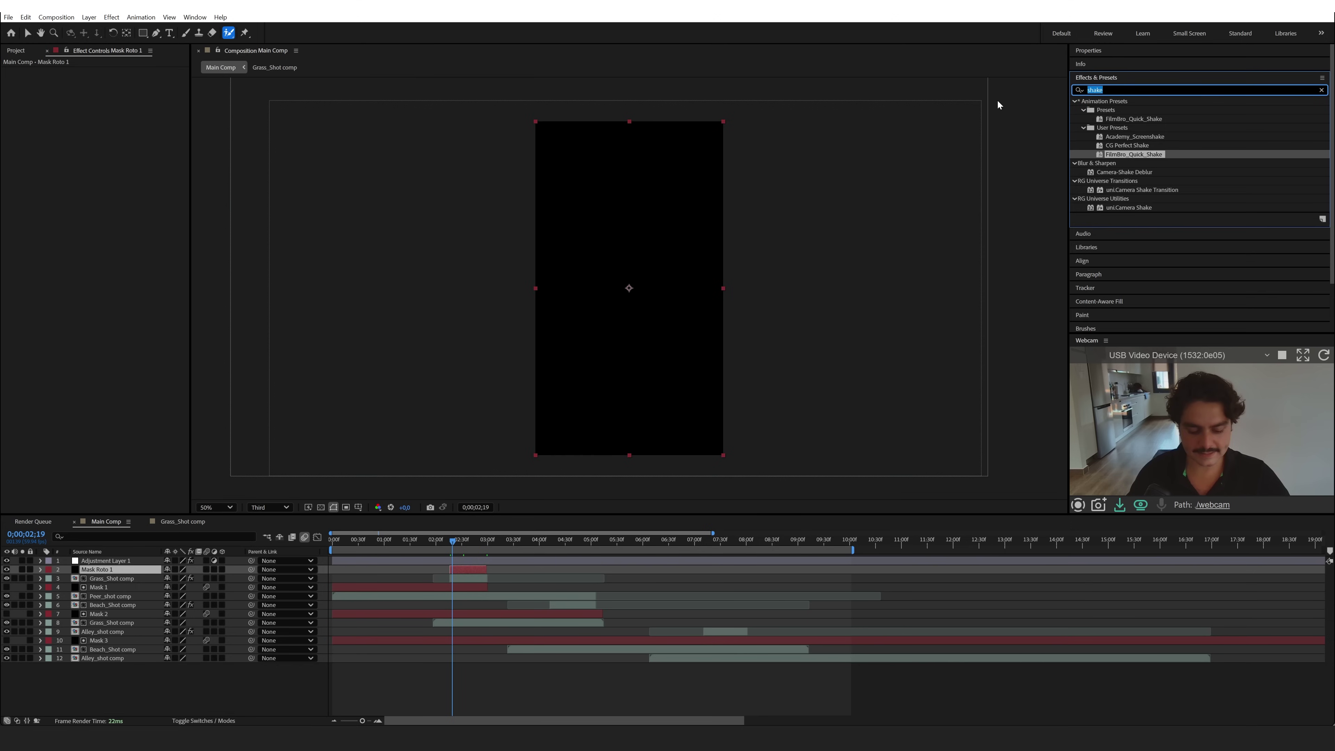
text(fractal)
drag(1122, 172, 467, 572)
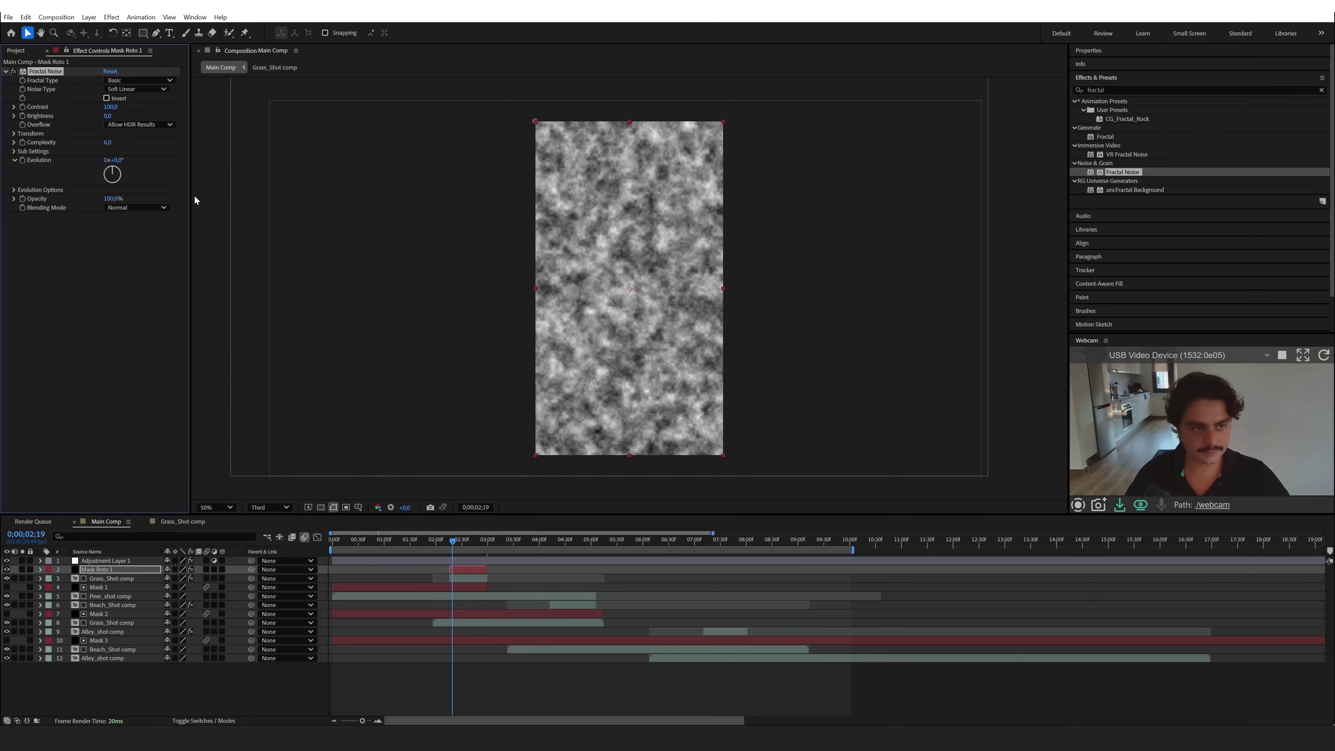
text(2)
key(Return)
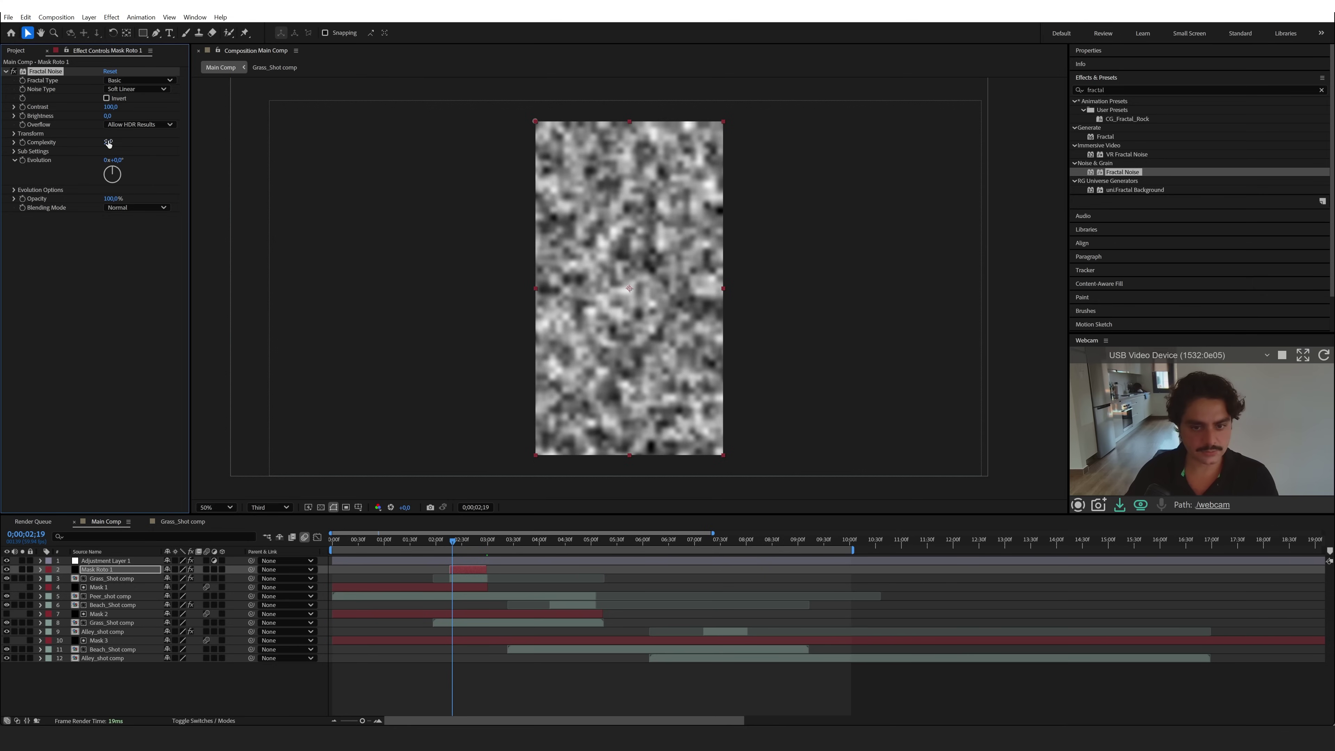
- Set the Fractal Noise Contrast to 1084 and Overflow to Clip, and keyframe Brightness from -579 at 0;00;02;19 to 571 at 0;00;02;58
drag(110, 108, 409, 137)
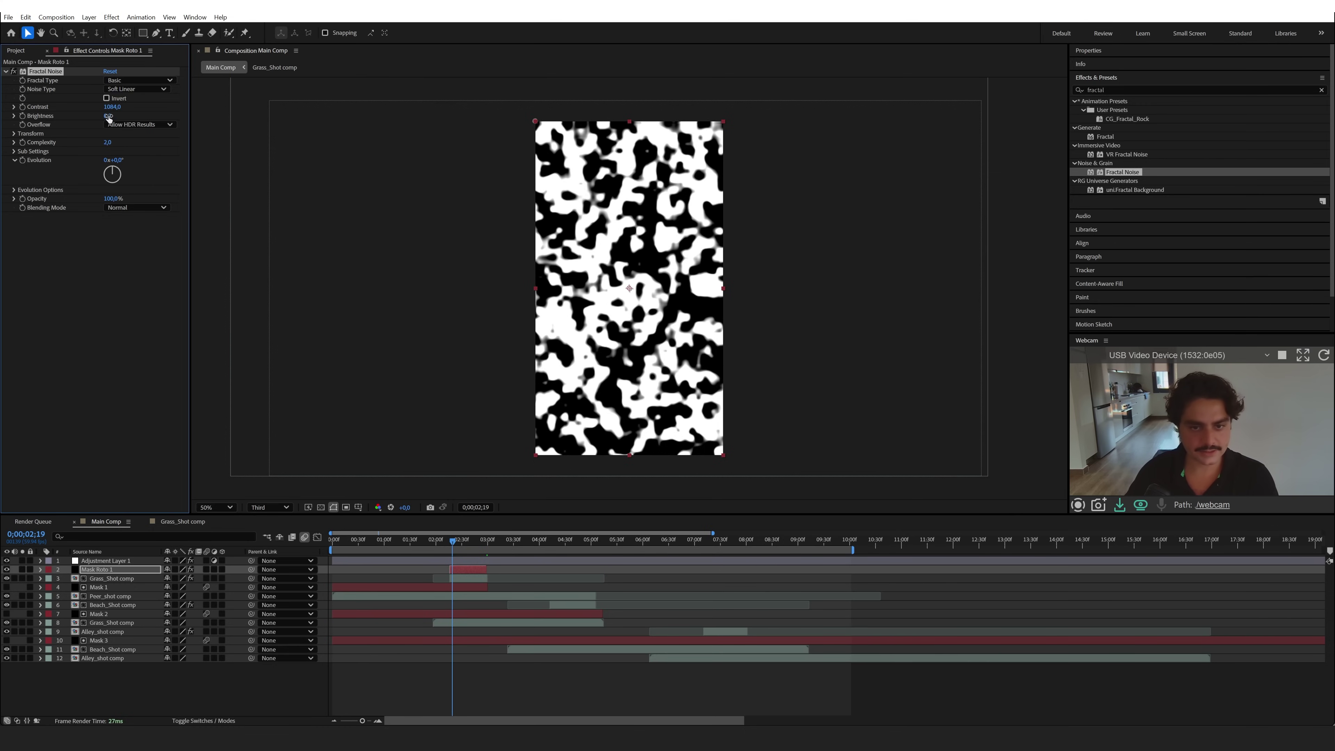
drag(107, 117, 66, 119)
click(138, 124)
click(138, 137)
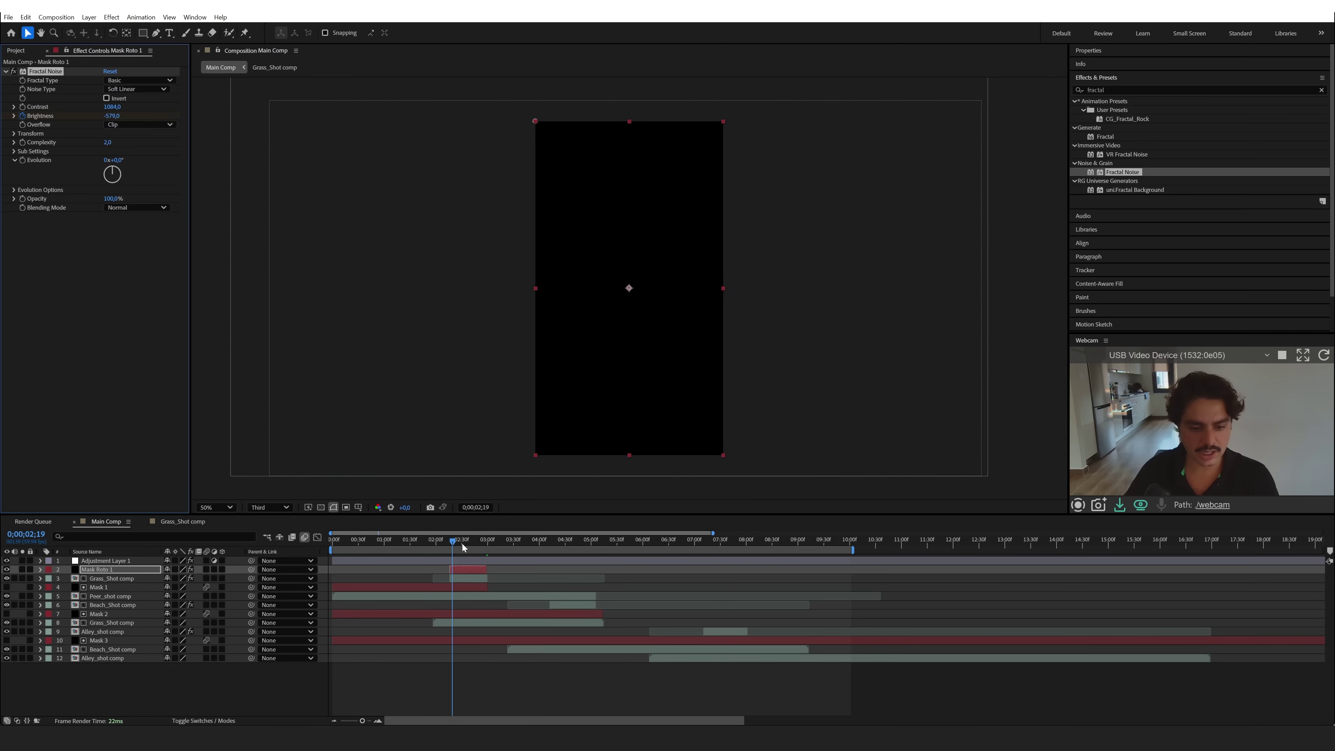
drag(463, 544, 487, 548)
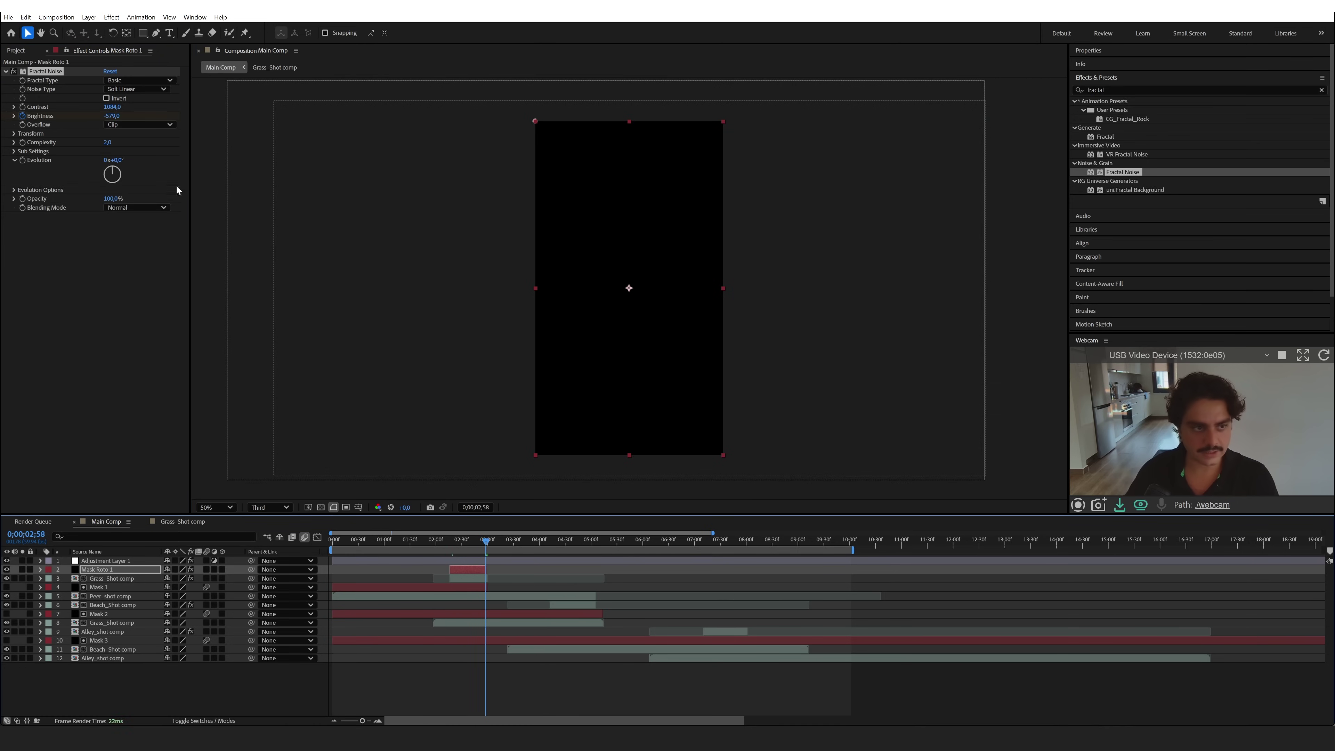
drag(109, 116, 164, 118)
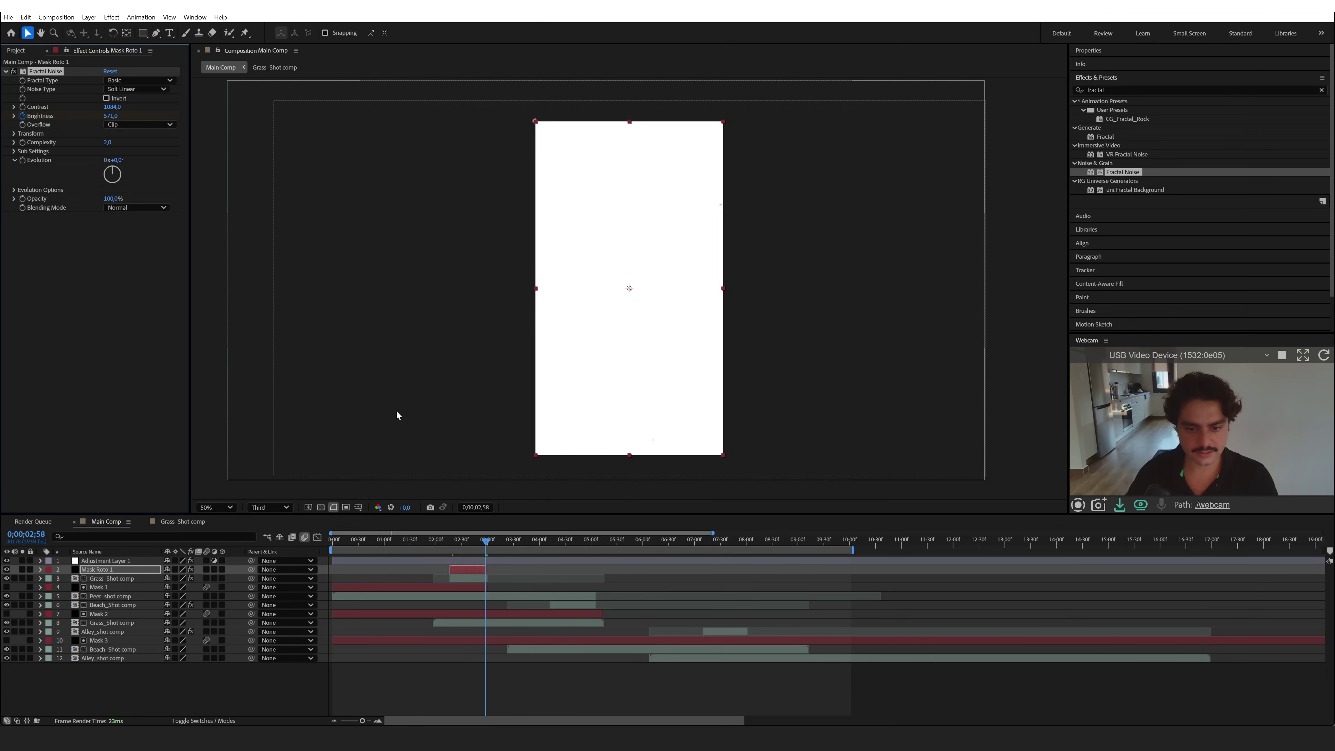
drag(486, 542, 465, 550)
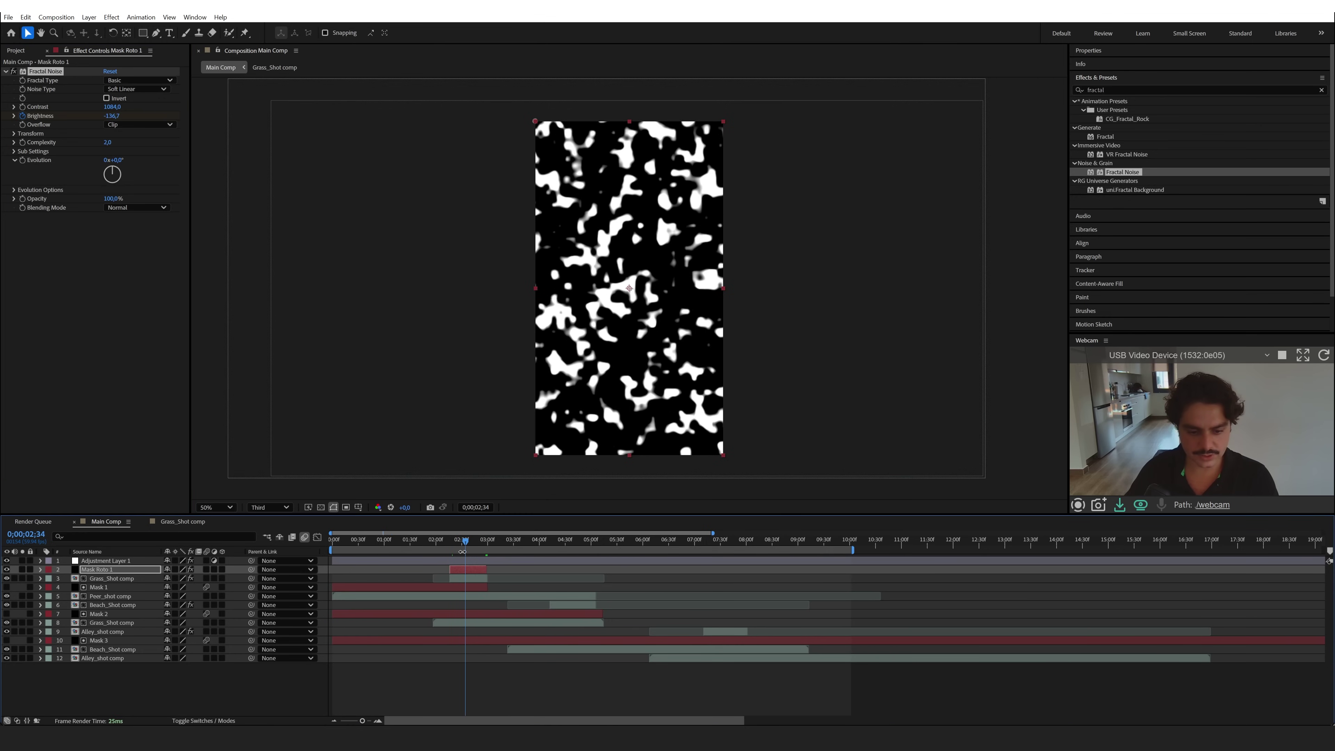
- Set Mask Roto 1 as the luma track matte of the cut-out Grass_Shot comp
click(131, 580)
click(205, 719)
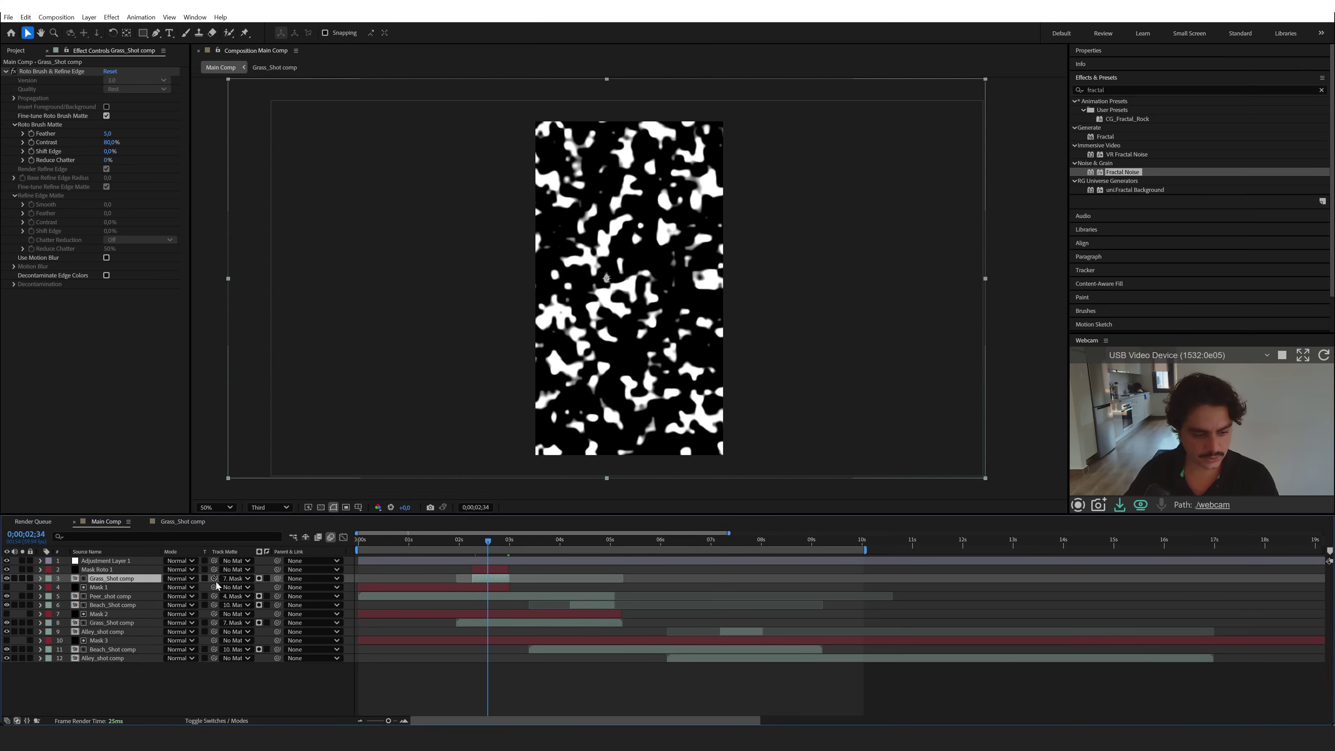
drag(214, 578, 115, 572)
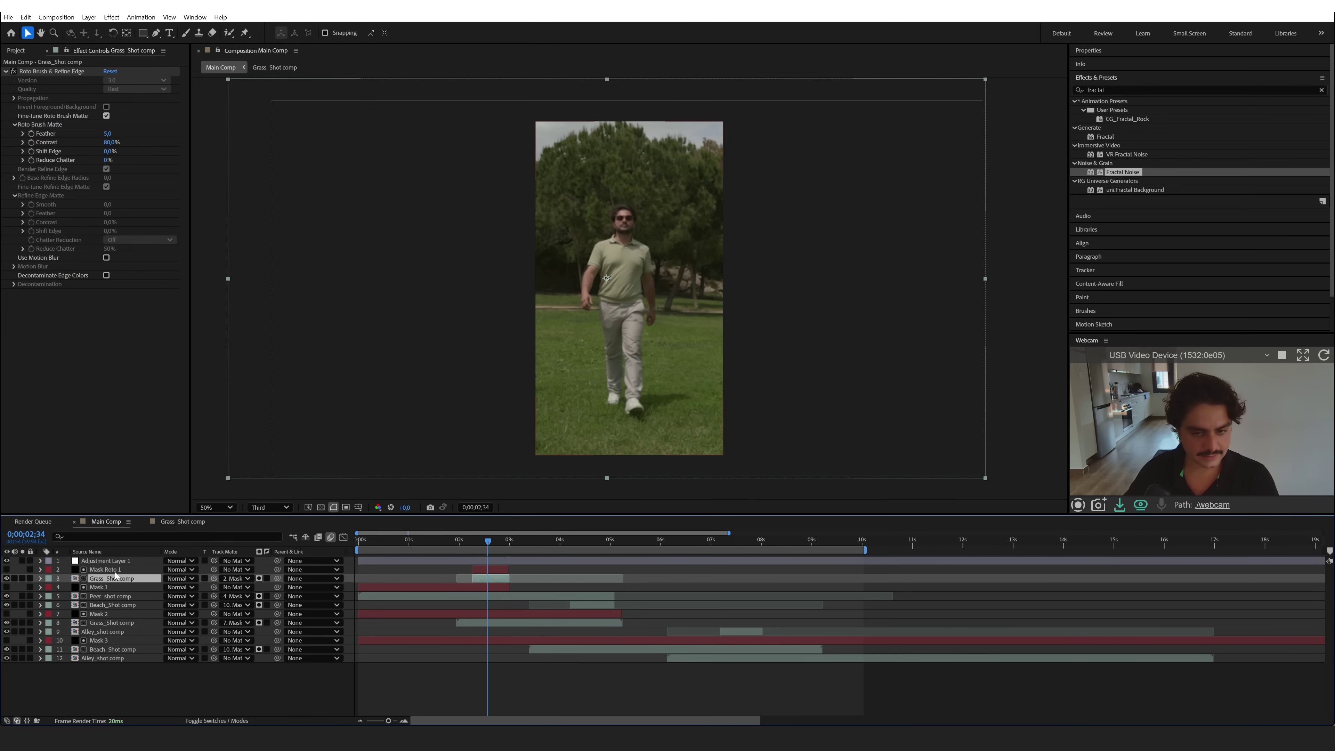
click(258, 579)
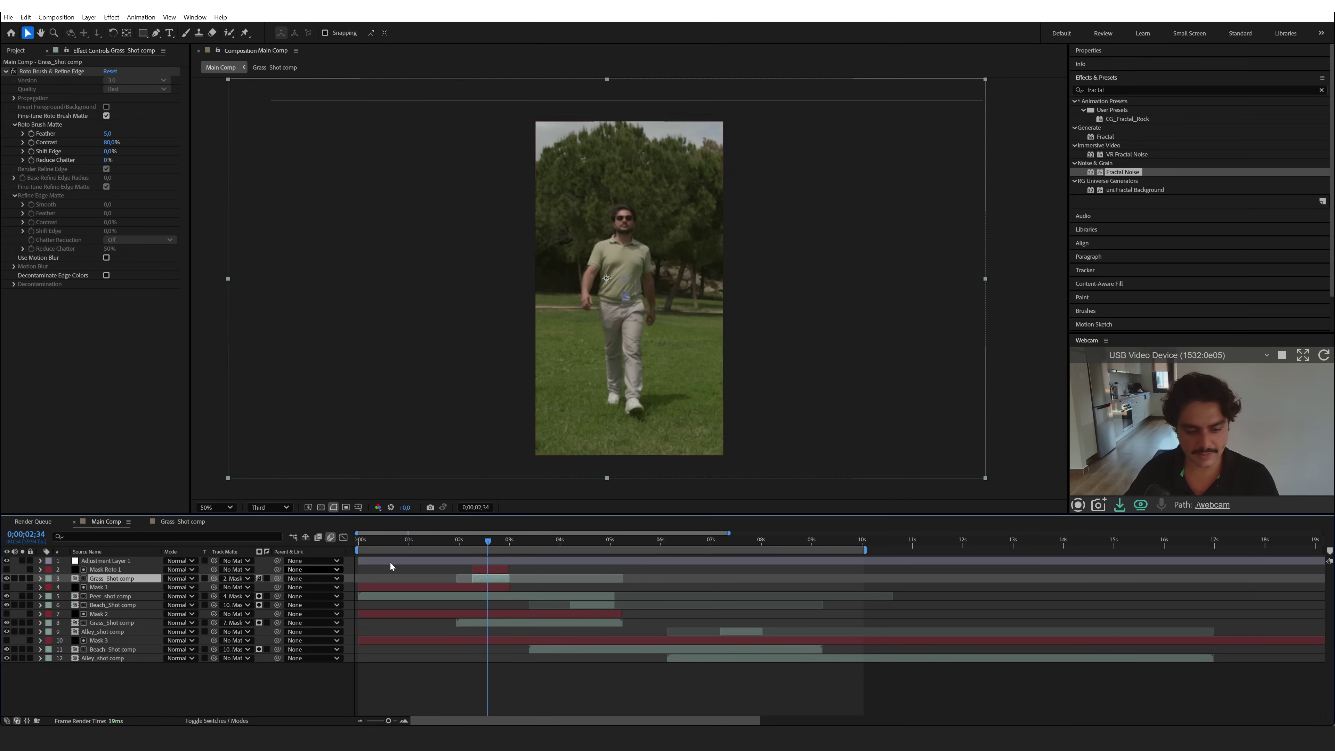
- Move the two Brightness keyframes of Mask Roto 1 earlier and closer together, and scrub through the first transition
click(479, 542)
drag(480, 543, 482, 575)
click(485, 572)
key(u)
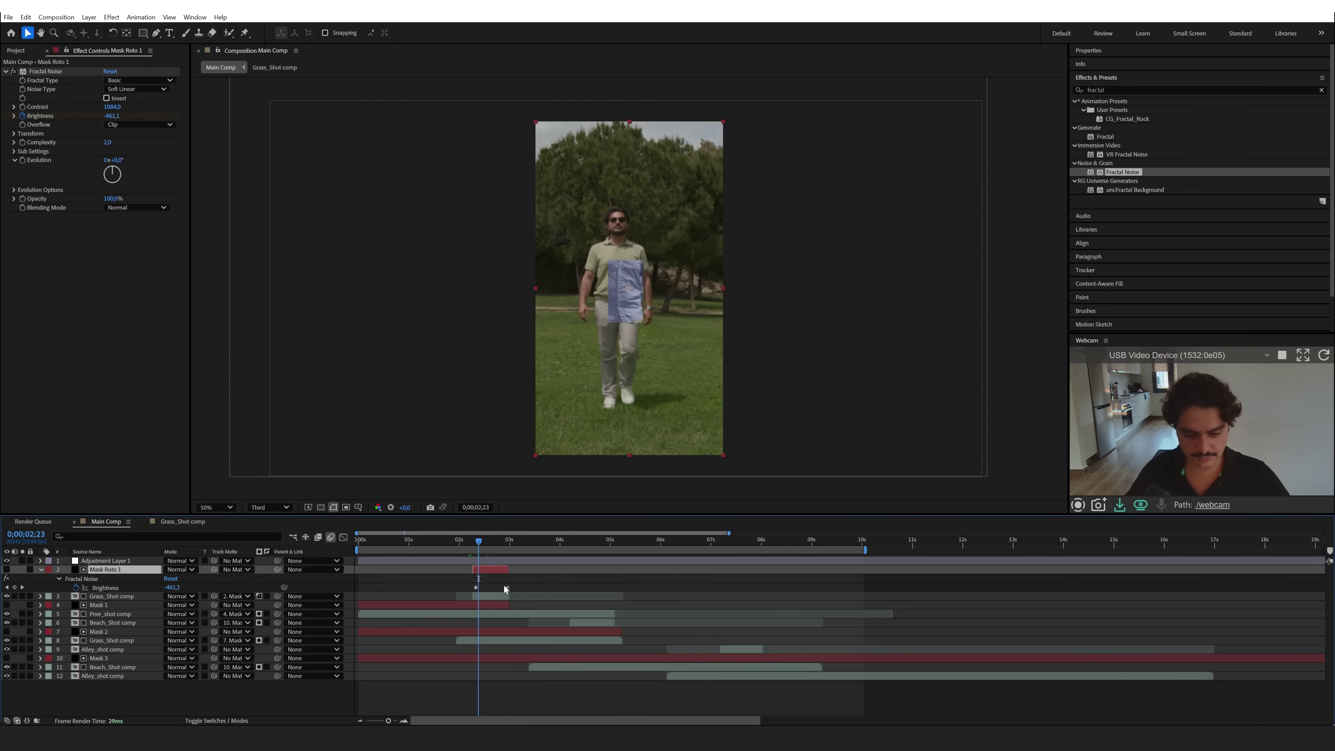
click(508, 588)
drag(503, 588, 493, 589)
click(473, 589)
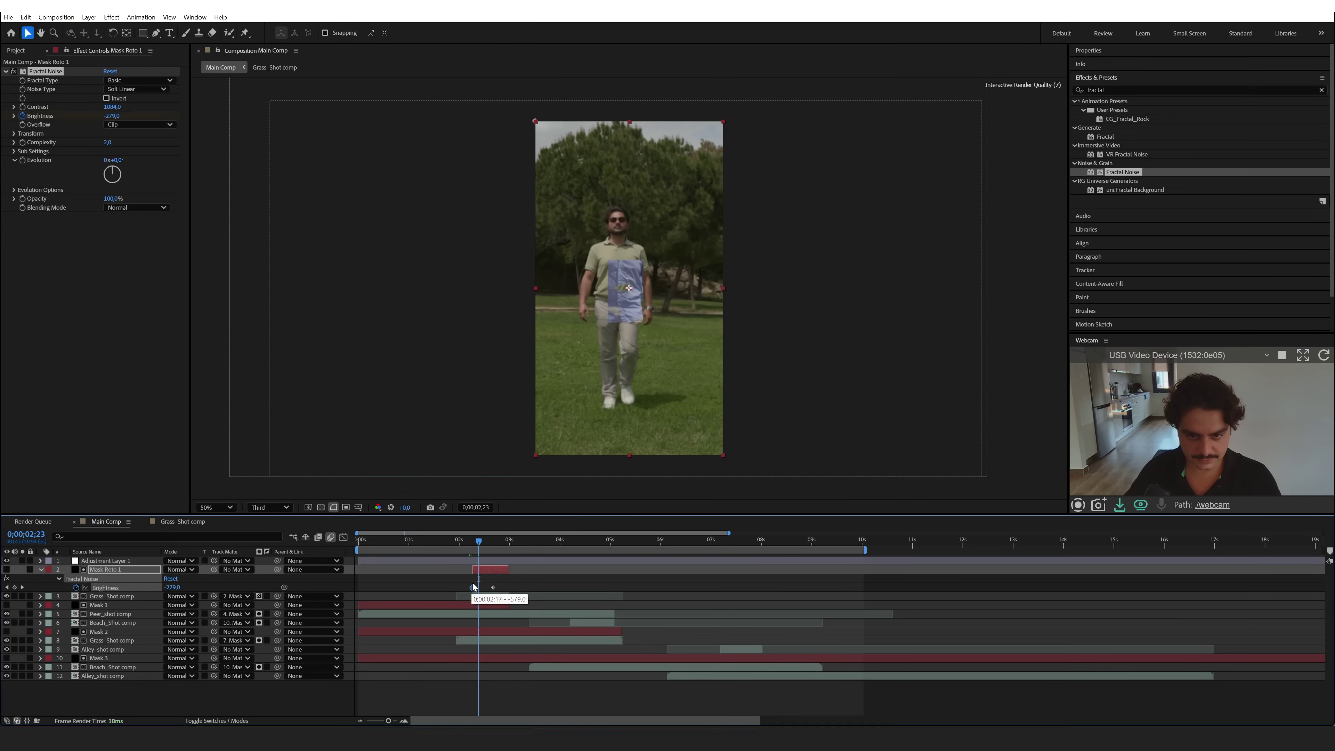
click(472, 543)
mouse_move(469, 544)
mouse_down()
mouse_move(483, 547)
mouse_move(491, 590)
mouse_move(473, 545)
mouse_move(486, 548)
mouse_move(468, 553)
mouse_move(486, 553)
mouse_up()
- Duplicate Mask Roto 1, align the copy above the cut-out Beach_Shot comp, and set it as that comp's track matte
key(ctrl+d)
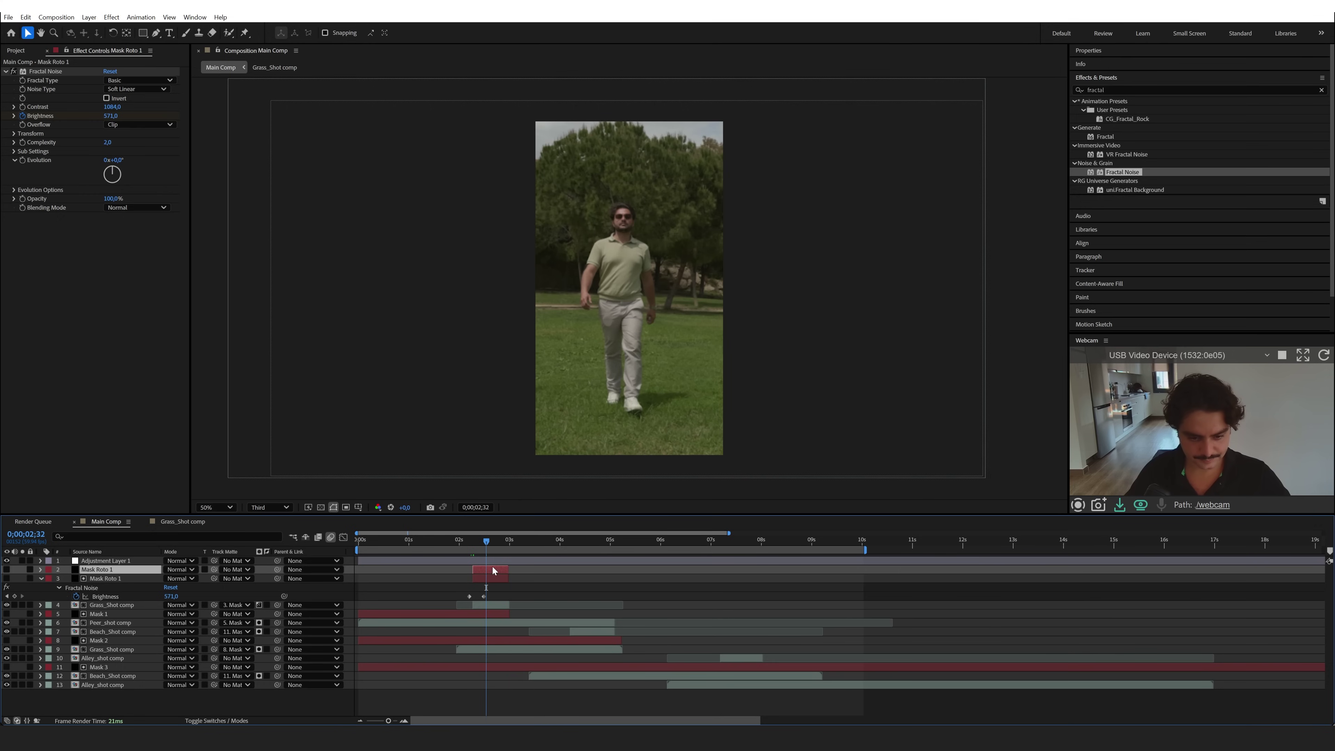
drag(493, 571, 590, 570)
drag(121, 570, 124, 628)
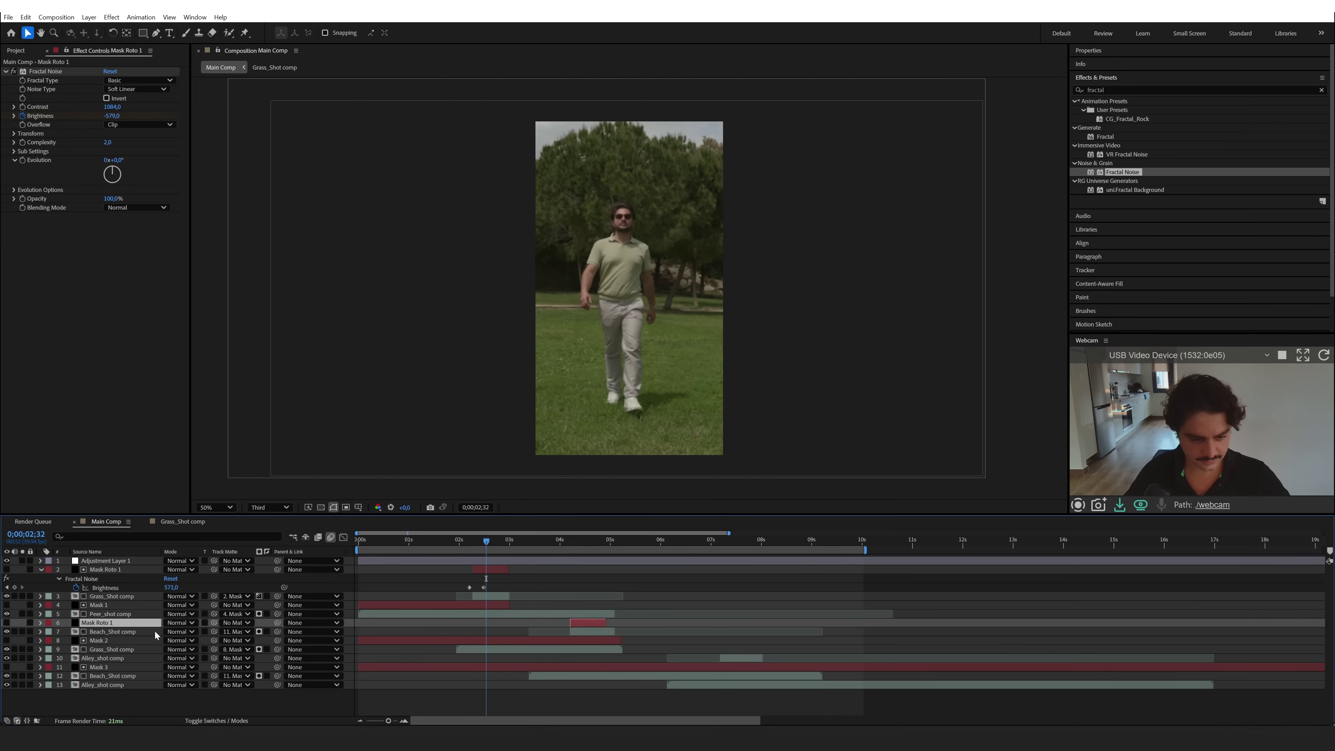
drag(214, 632, 113, 623)
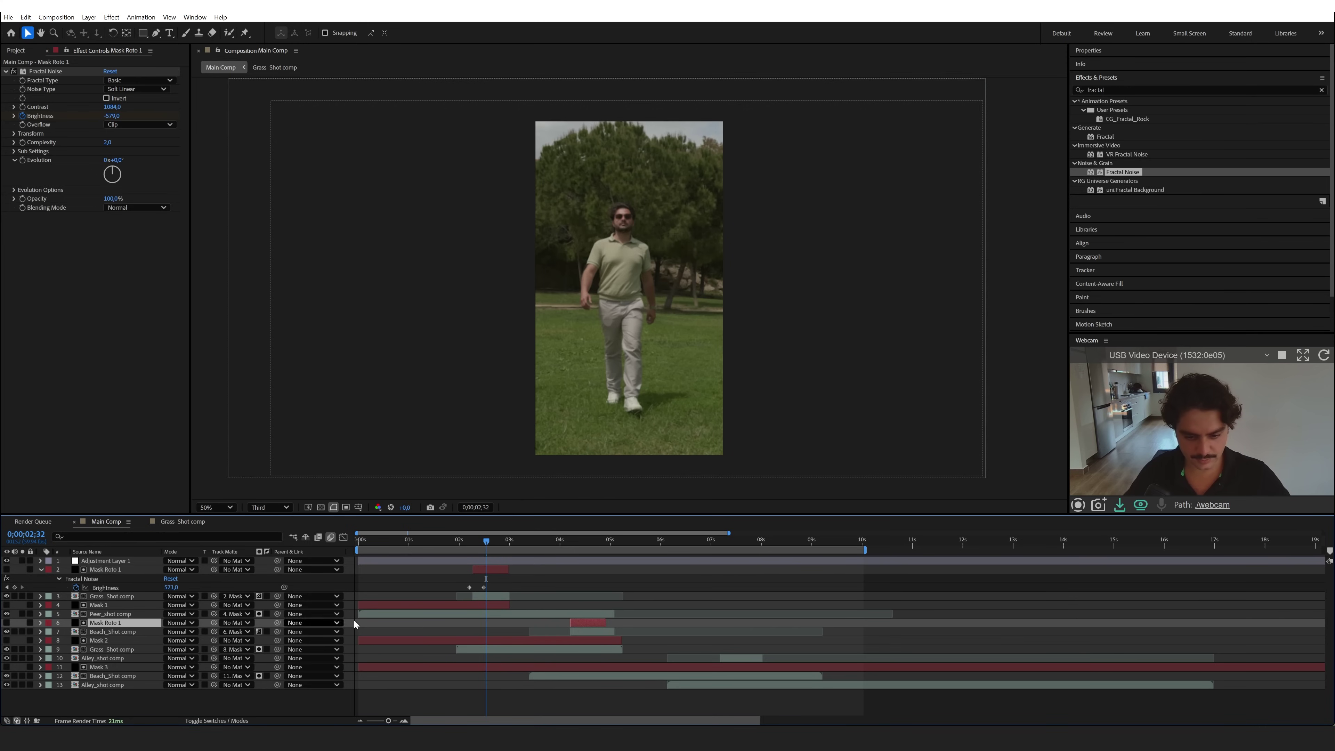
- Duplicate Mask Roto 1 above the cut-out Alley_shot comp as its luma matte, extend the copies to the cut-outs' ends, and preview the transitions
key(ctrl+d)
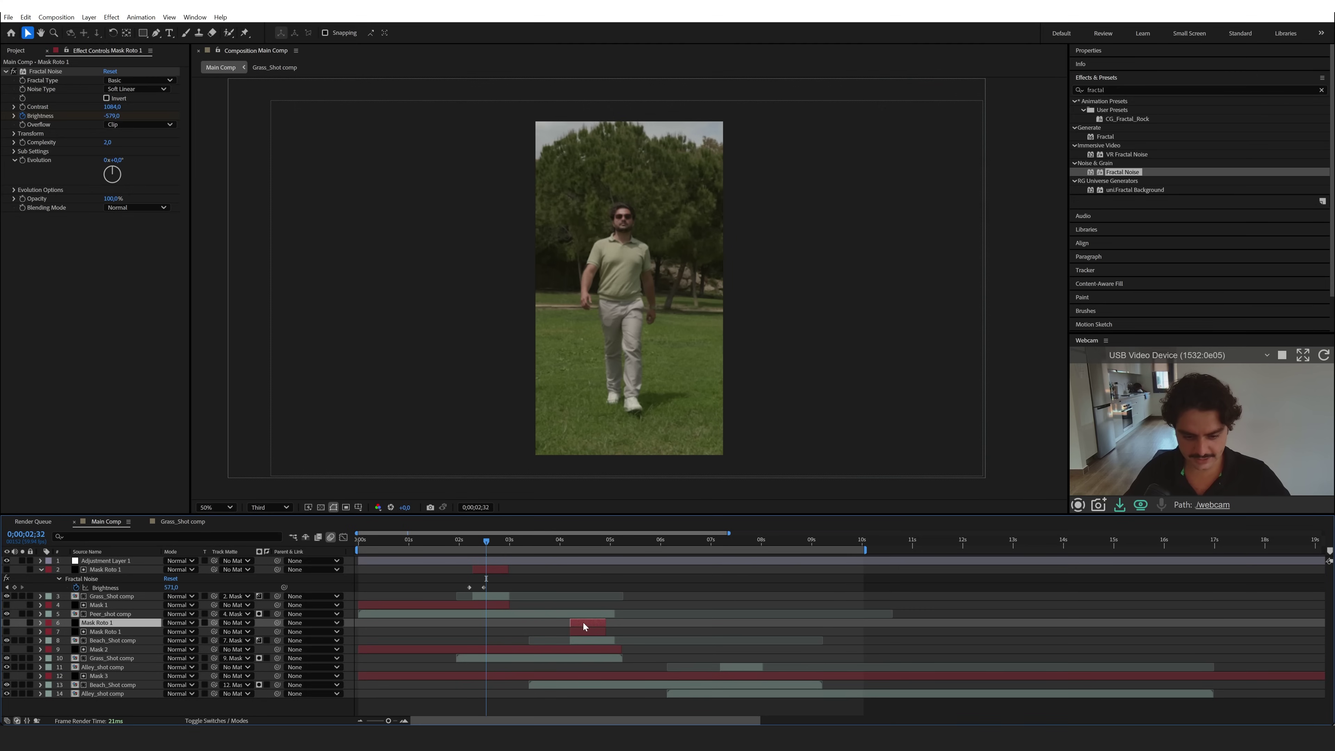
drag(132, 629, 132, 664)
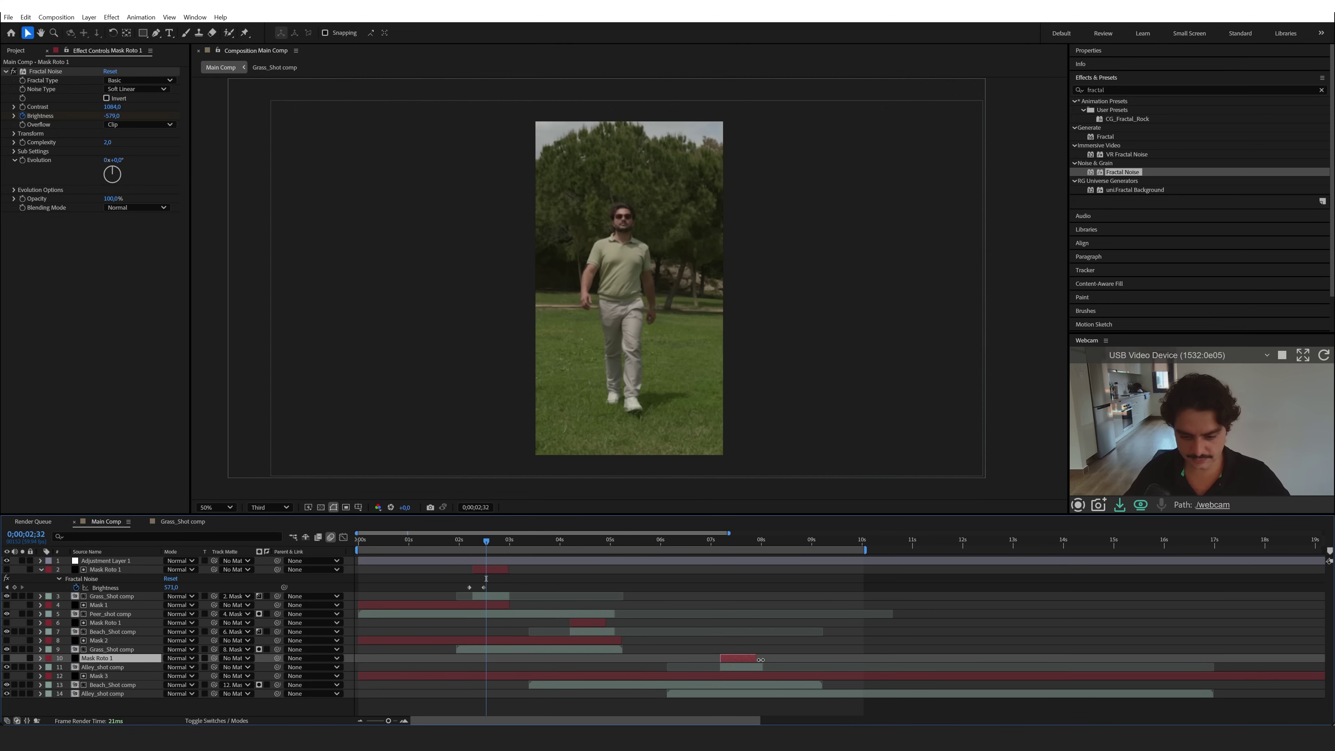
click(605, 624)
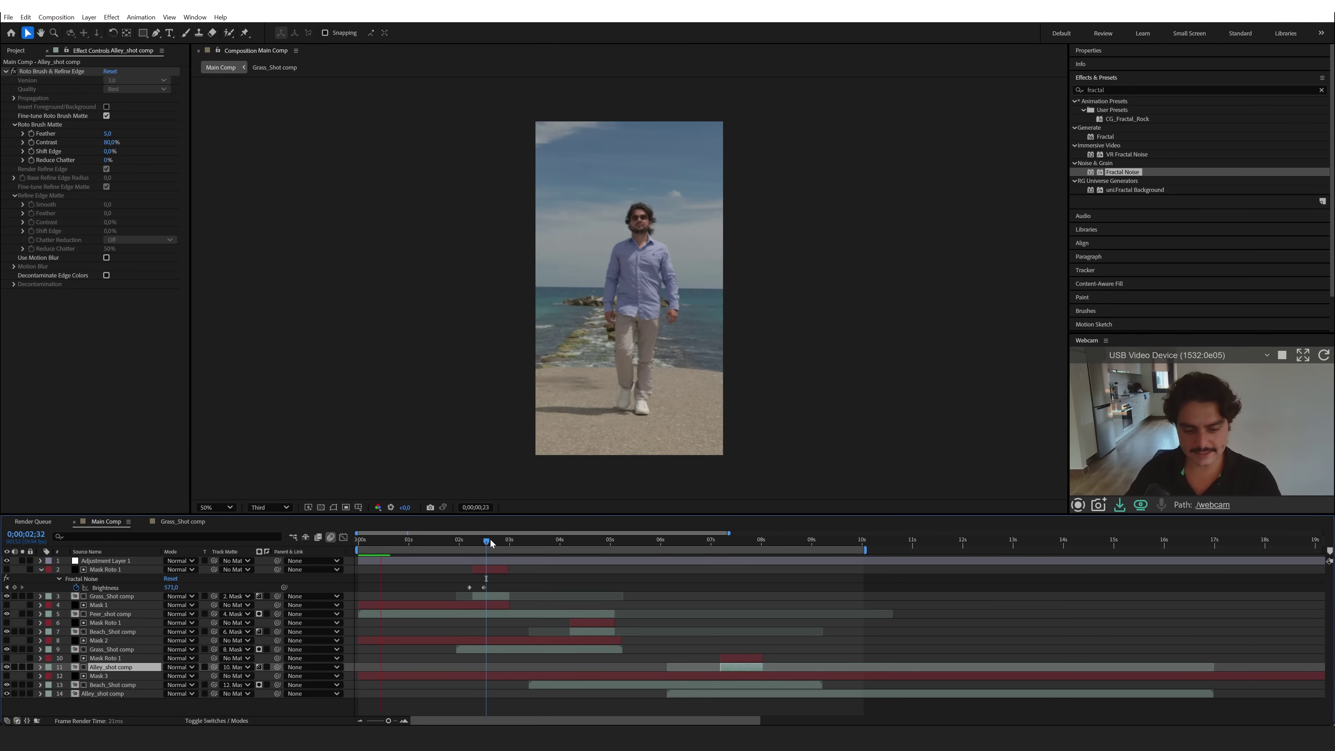
drag(490, 539, 751, 582)
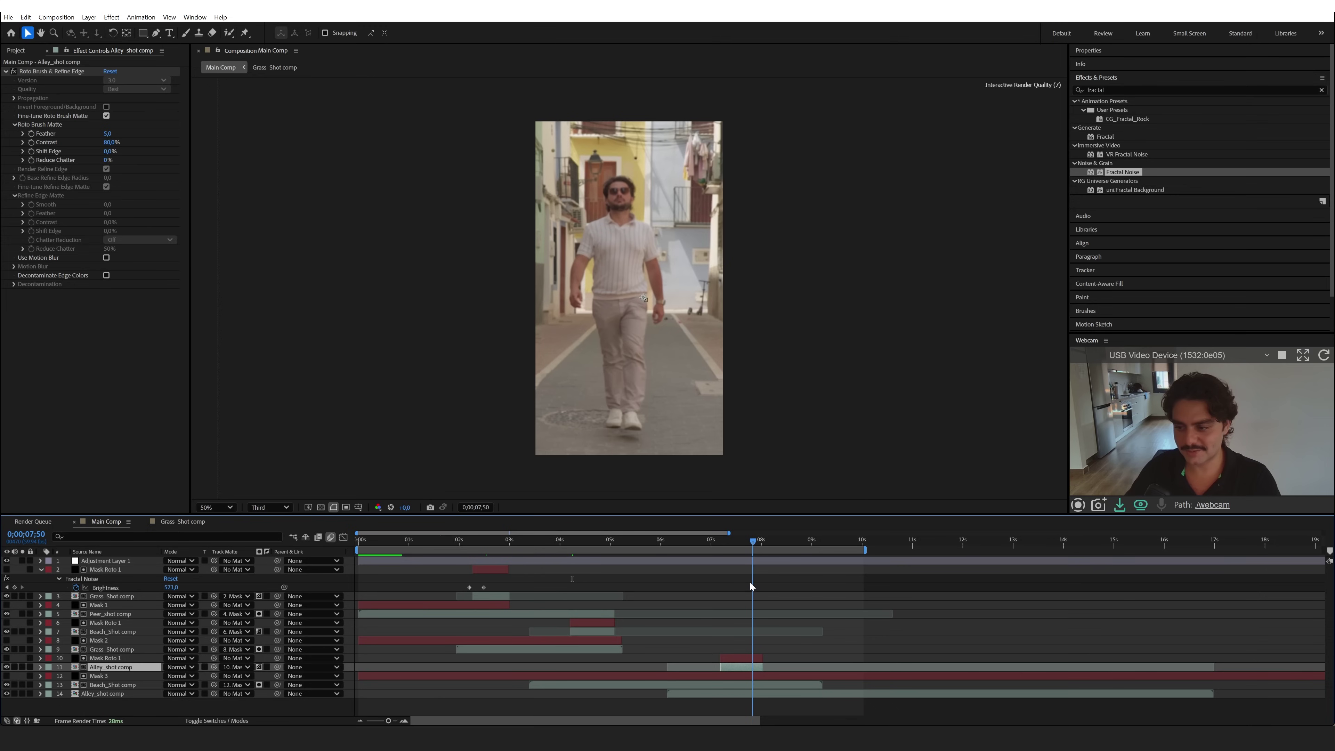